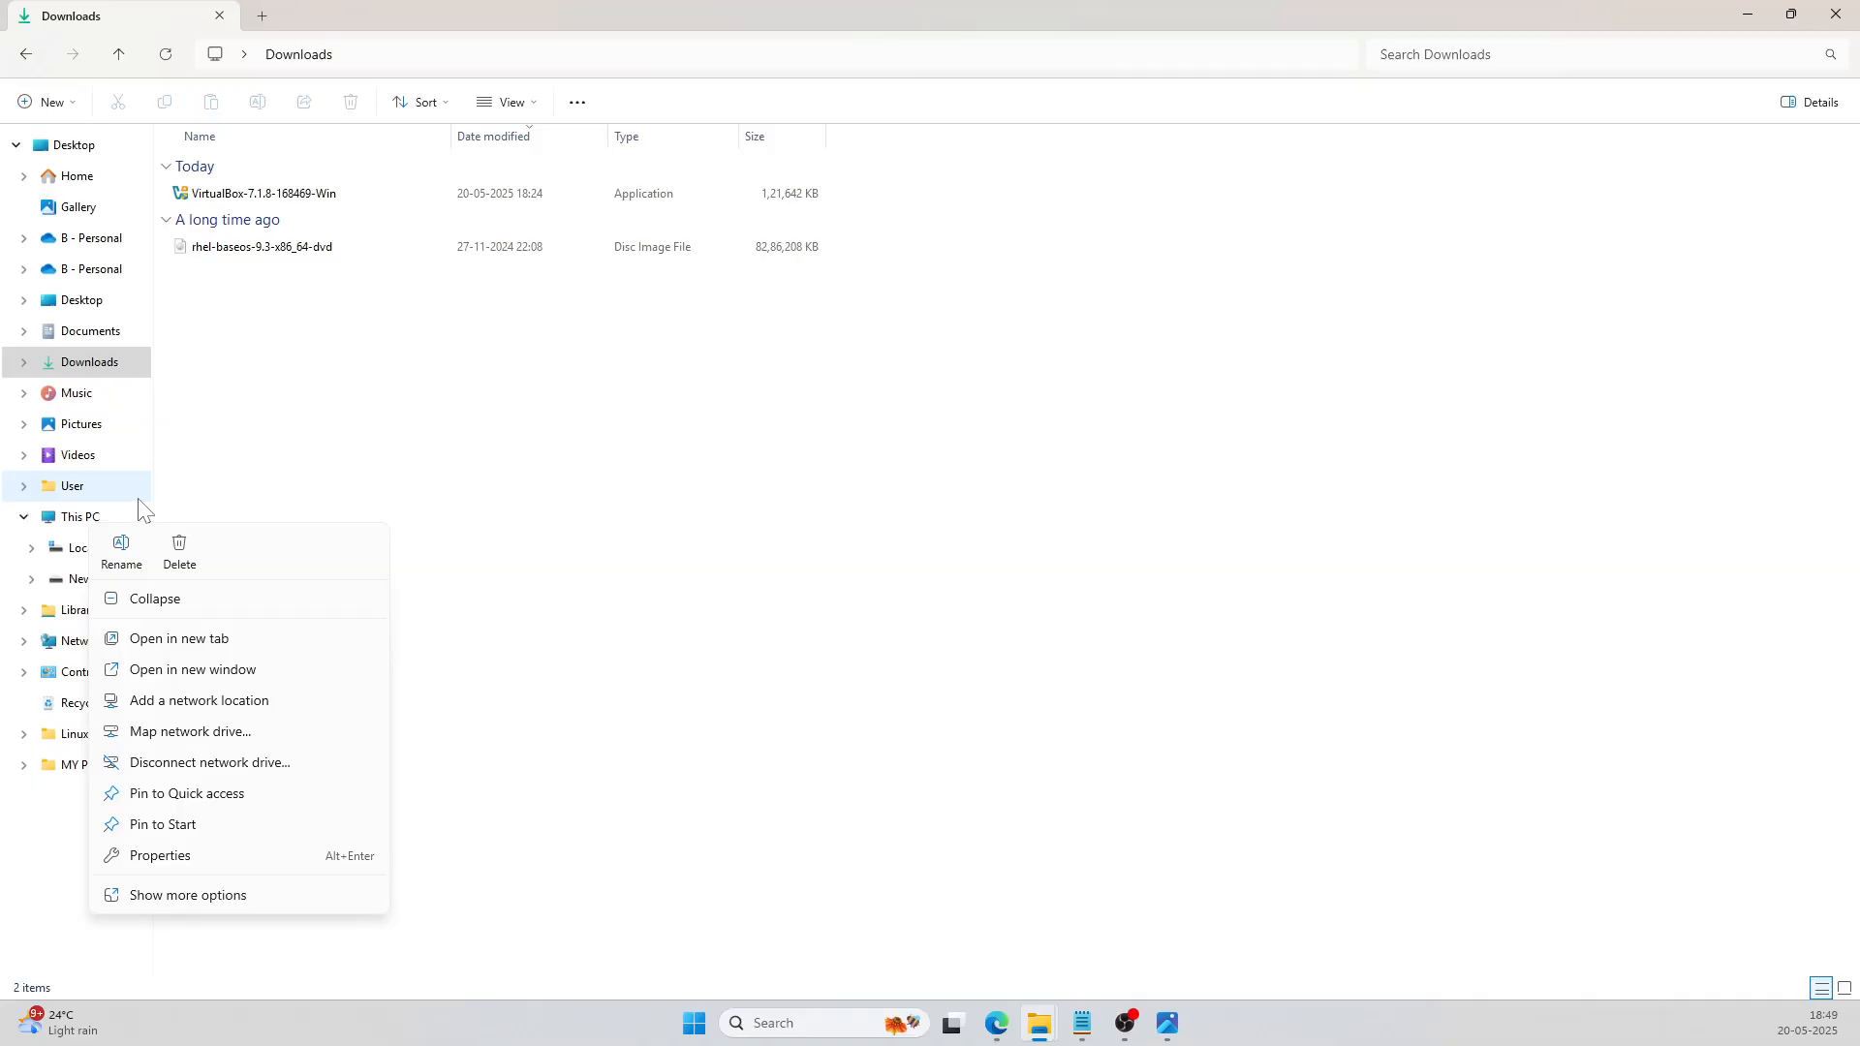
Step: Open This PC's properties to check the computer's system specifications, then close the About window
click(160, 856)
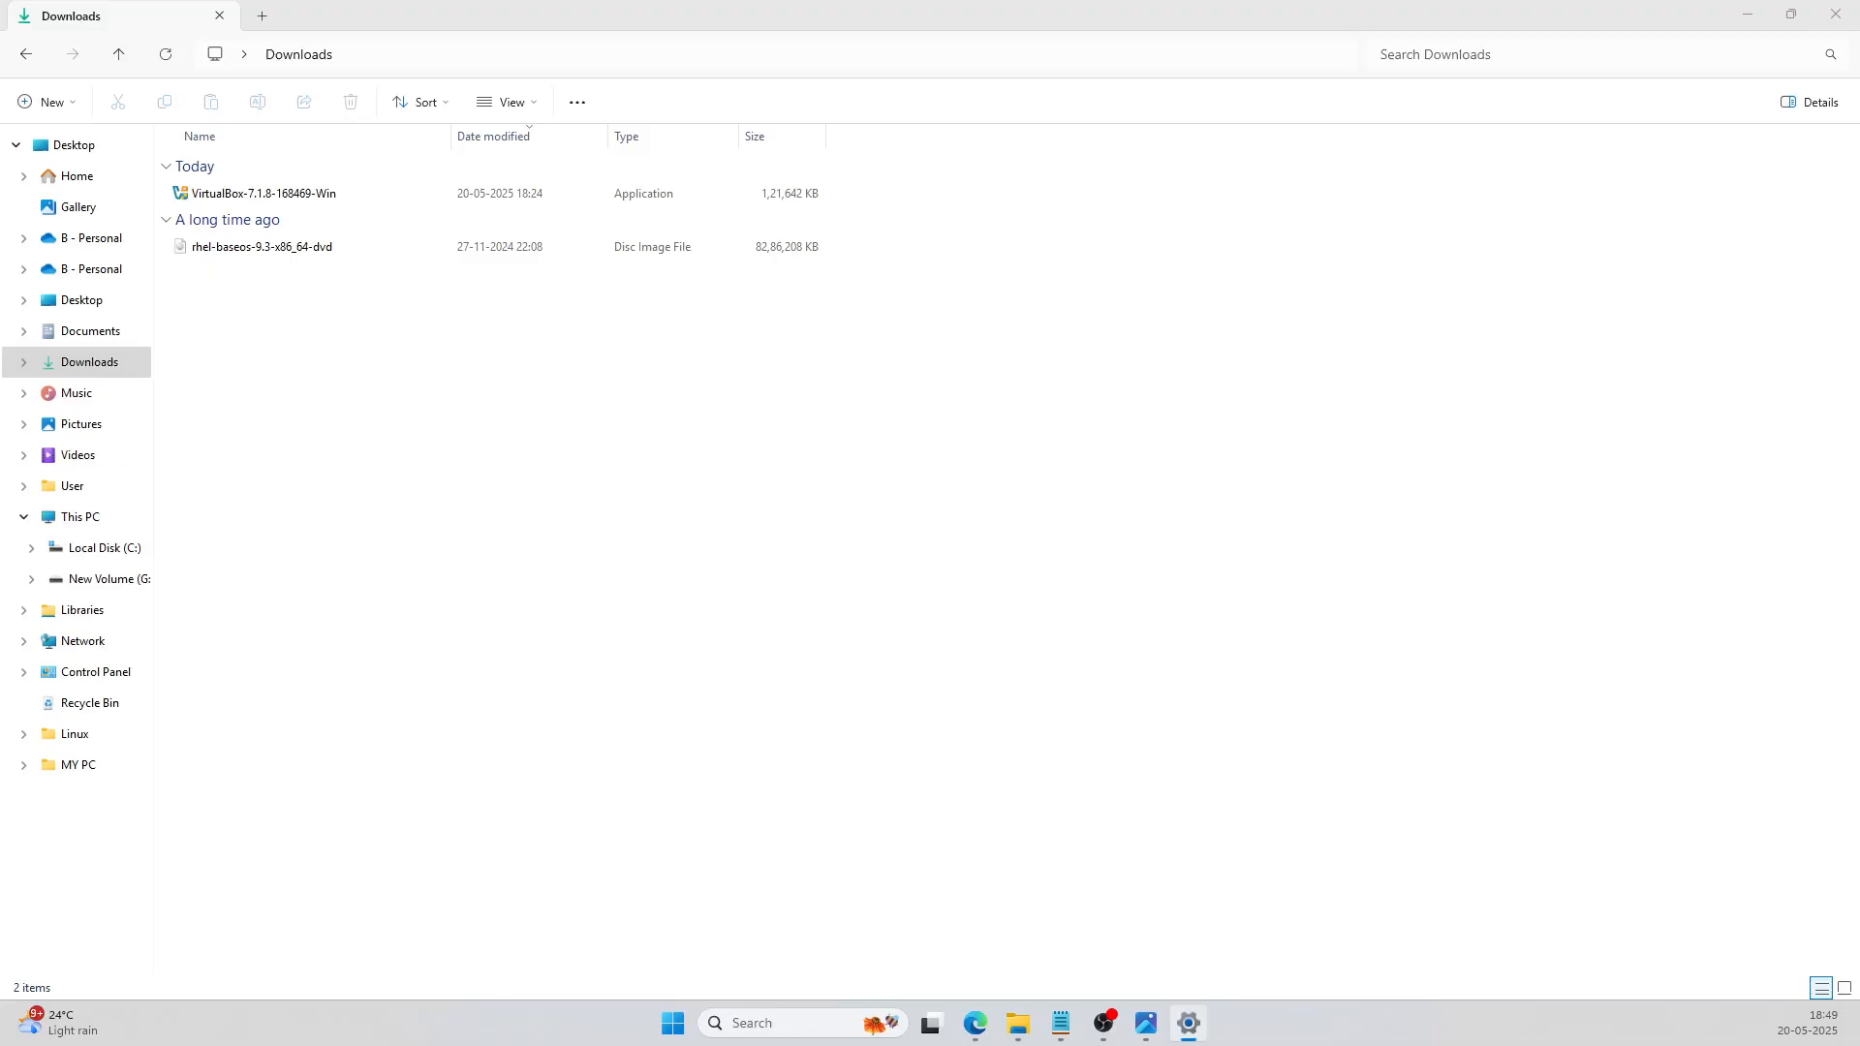
drag(71, 229, 1144, 161)
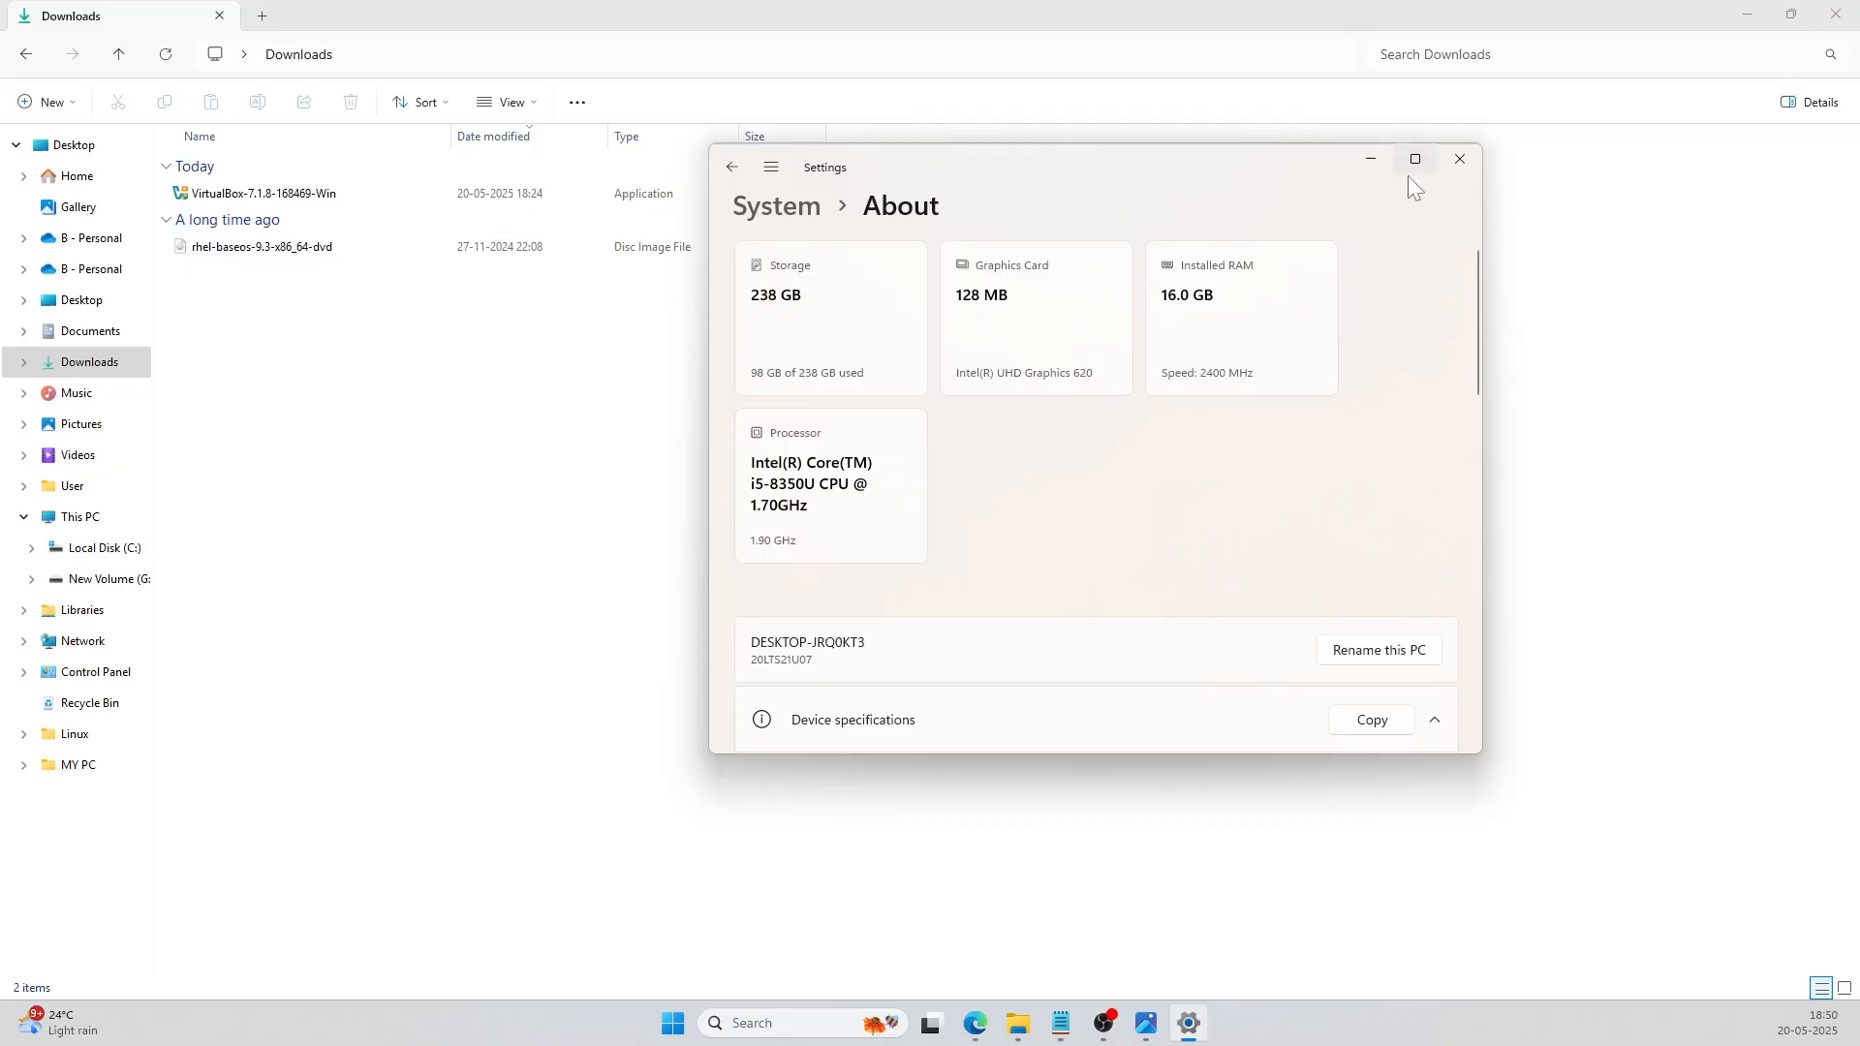
click(1460, 159)
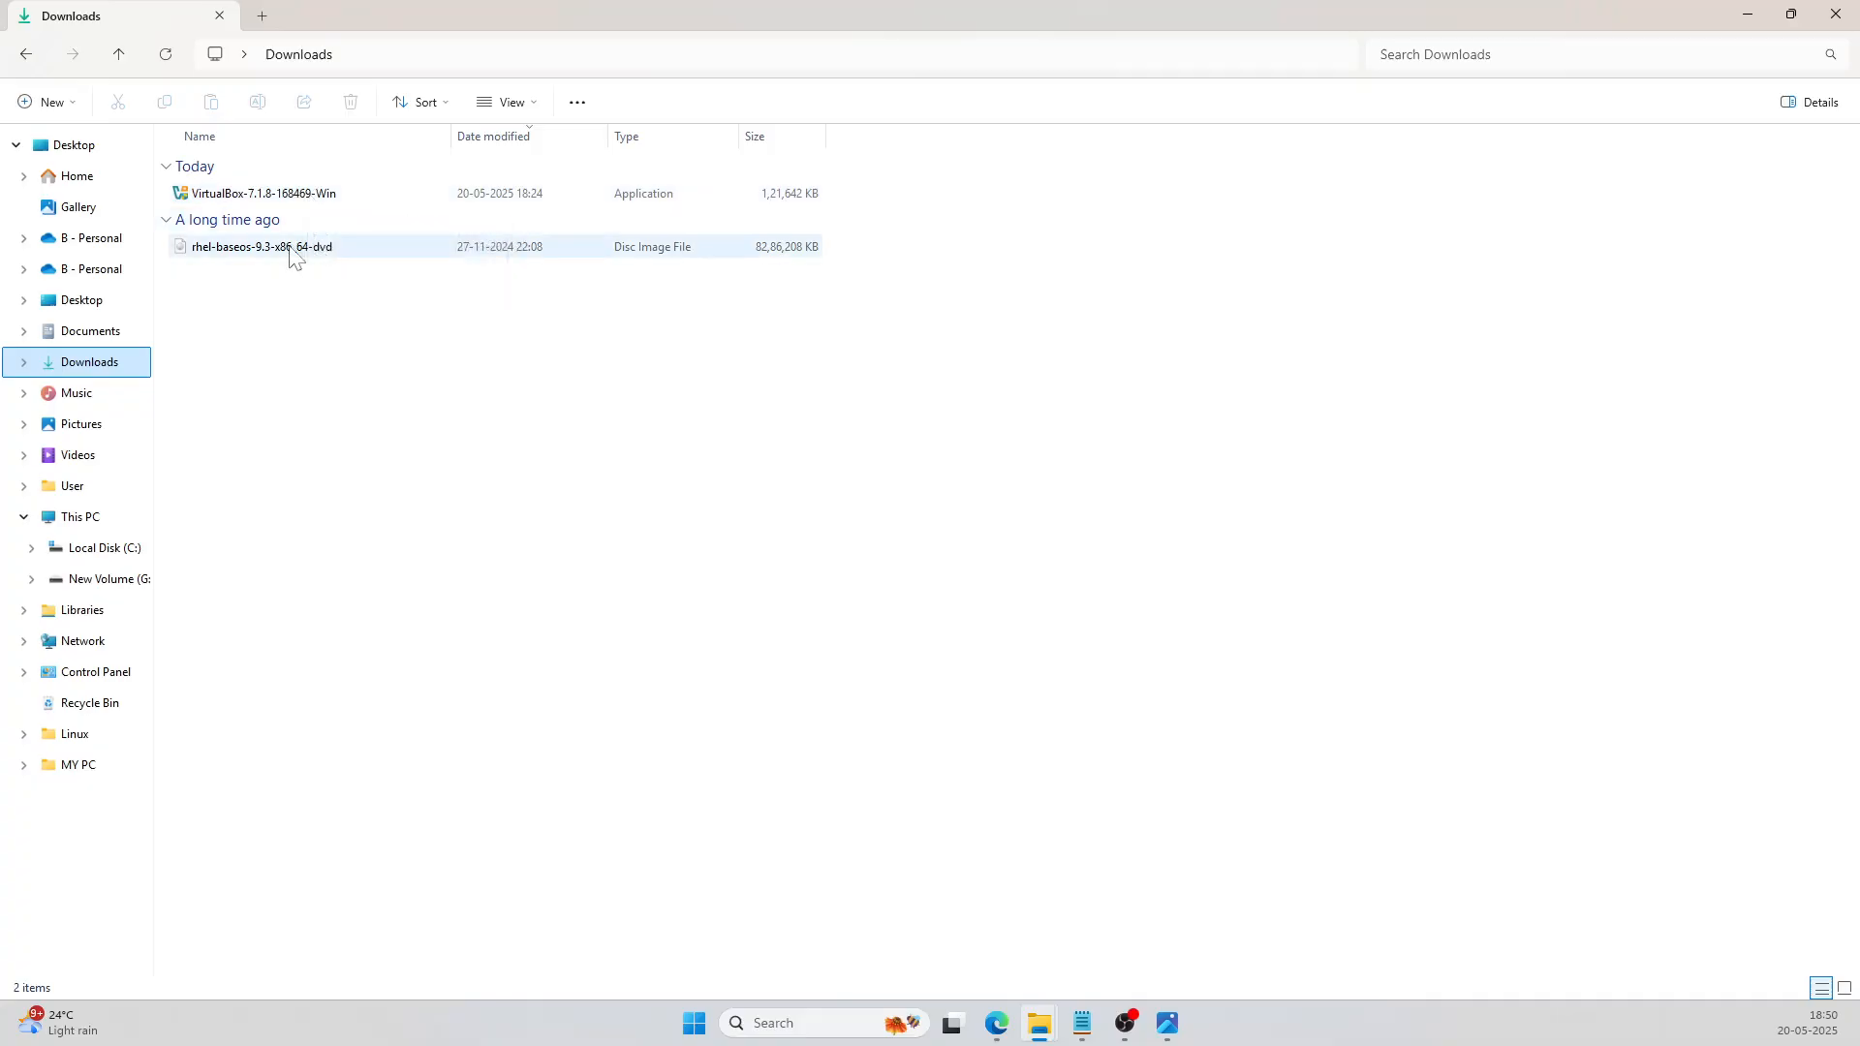
Step: Switch to the browser and review the Red Hat Enterprise Linux download options on the Red Hat page
click(992, 1032)
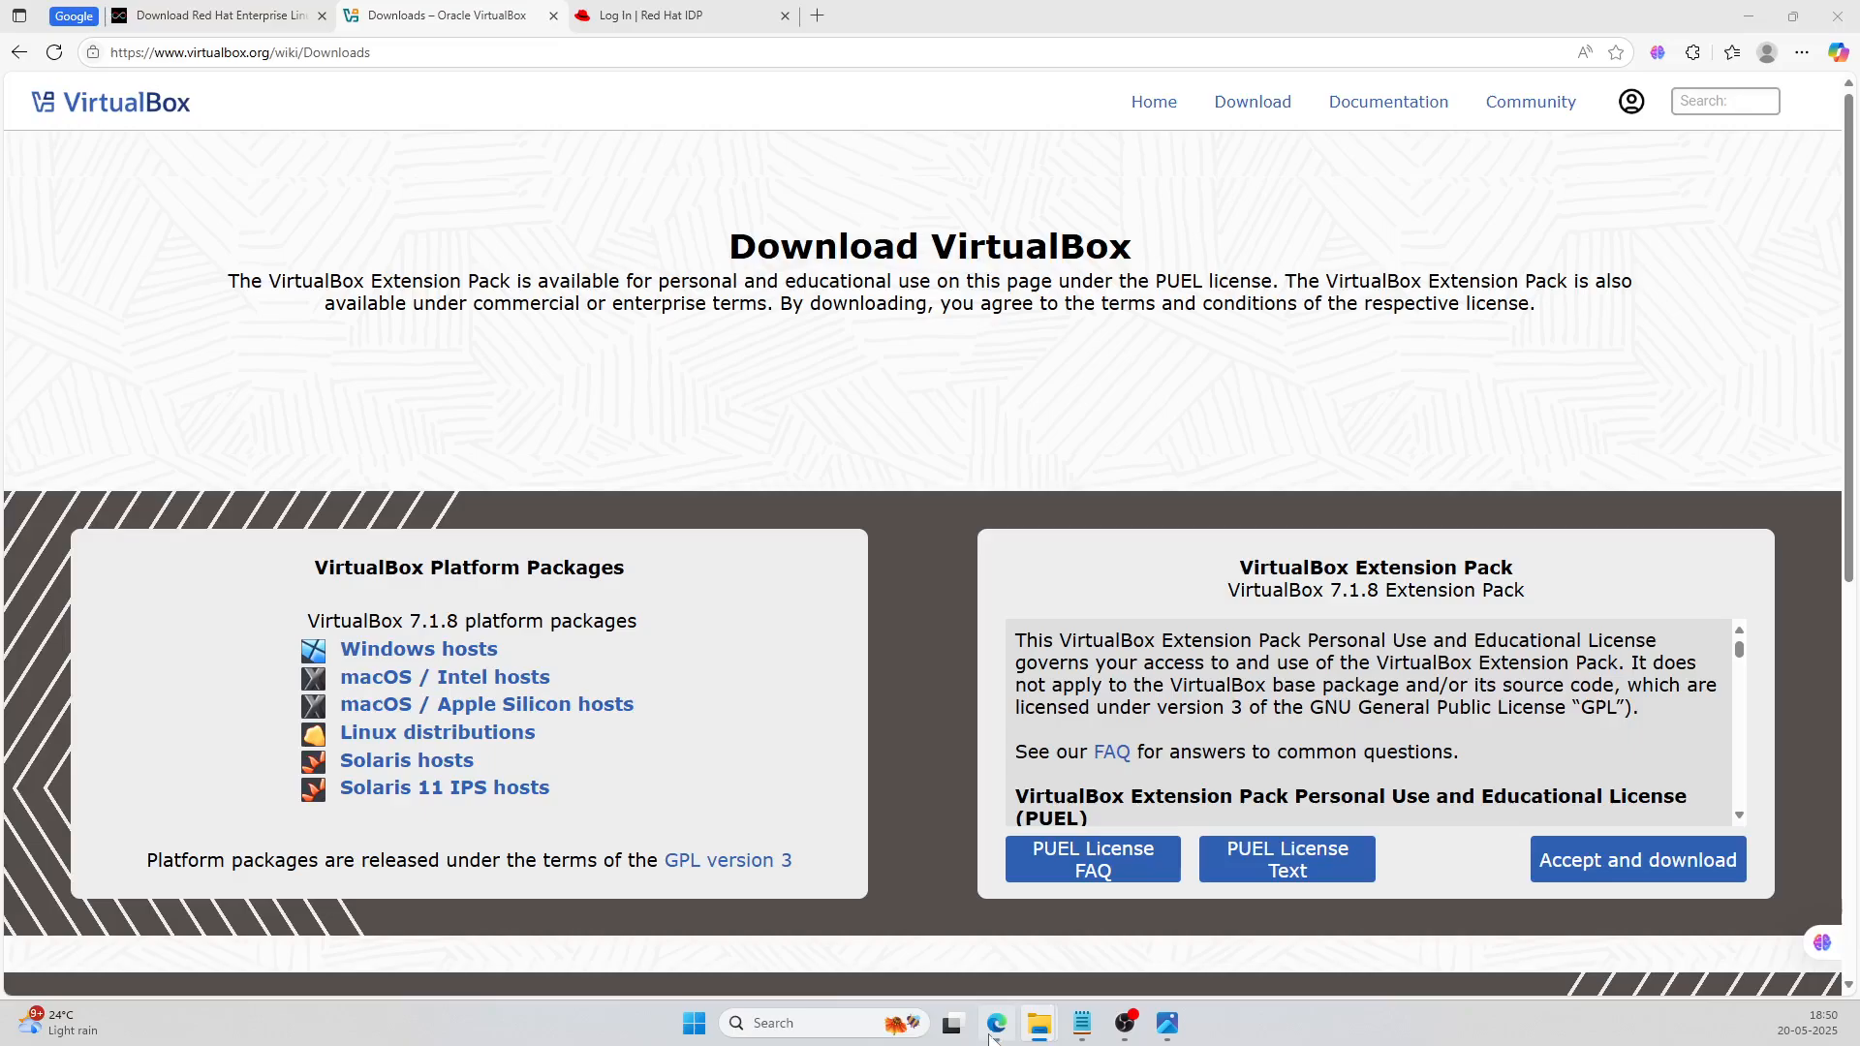
drag(339, 21, 126, 17)
click(423, 15)
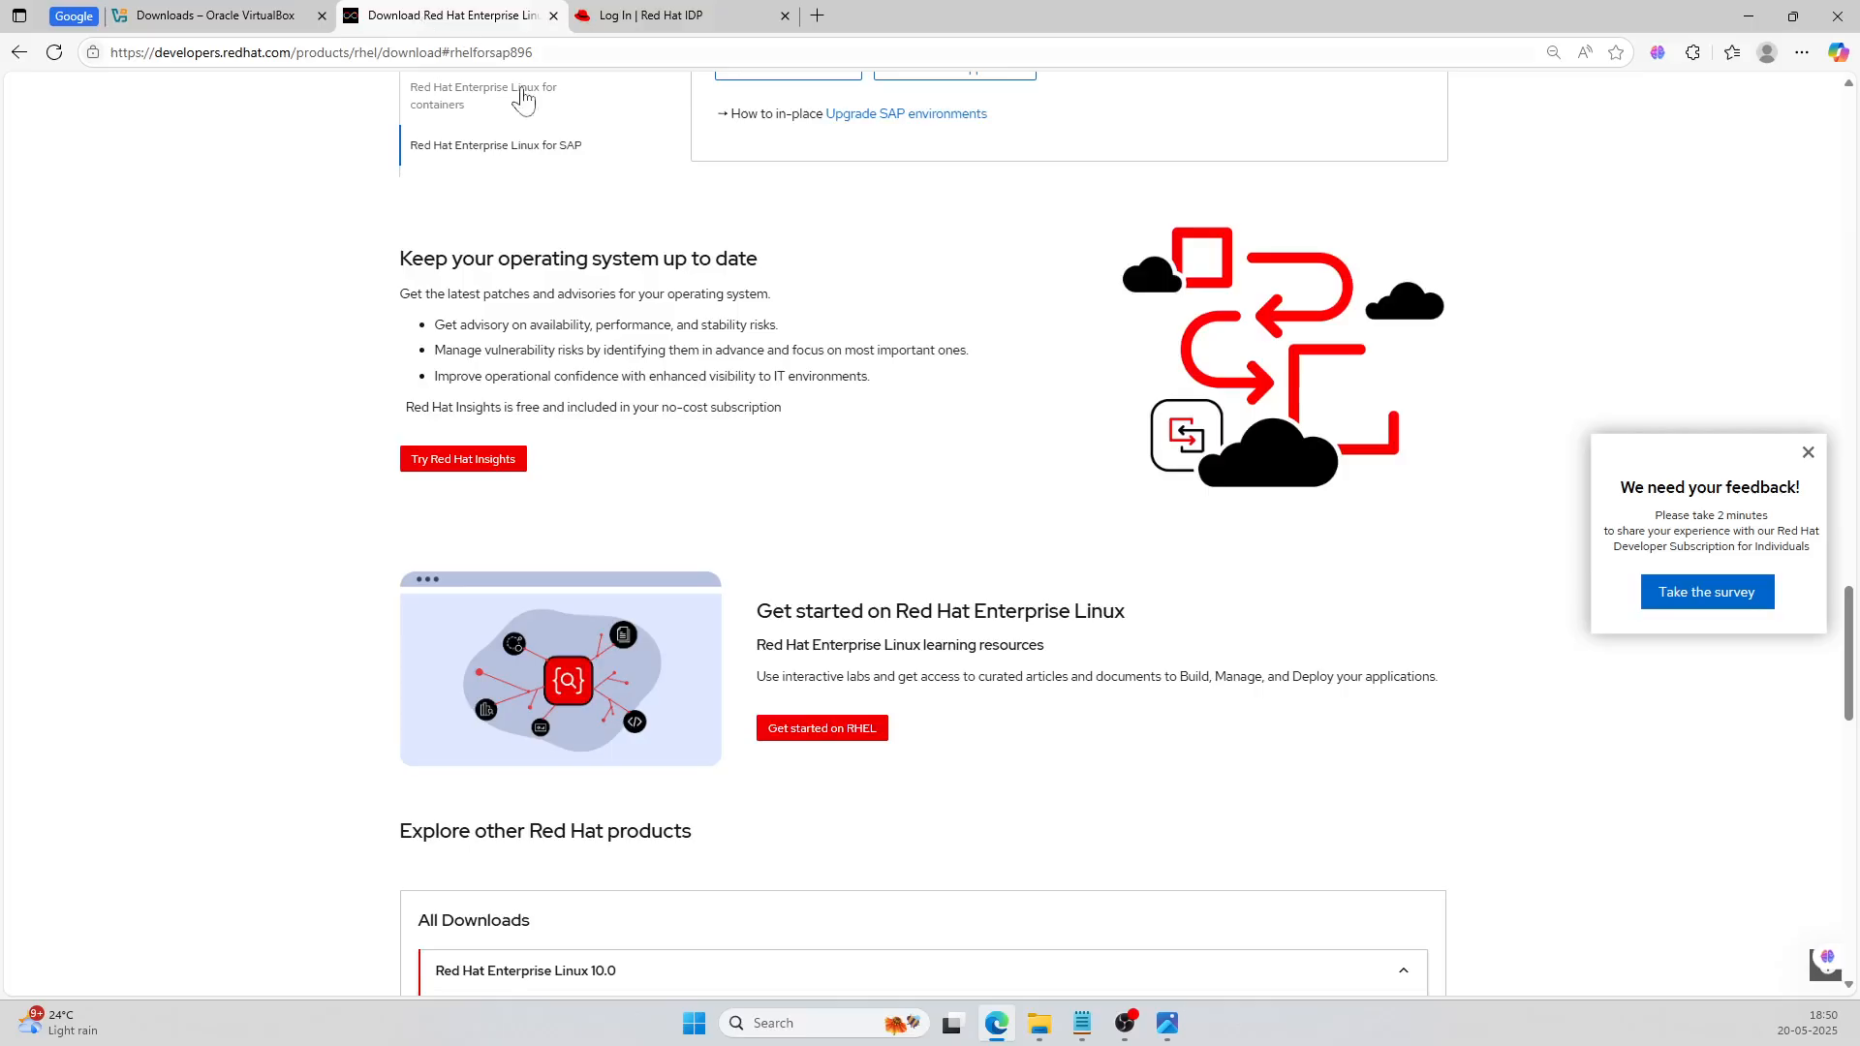
scroll(1090, 302, down, 10)
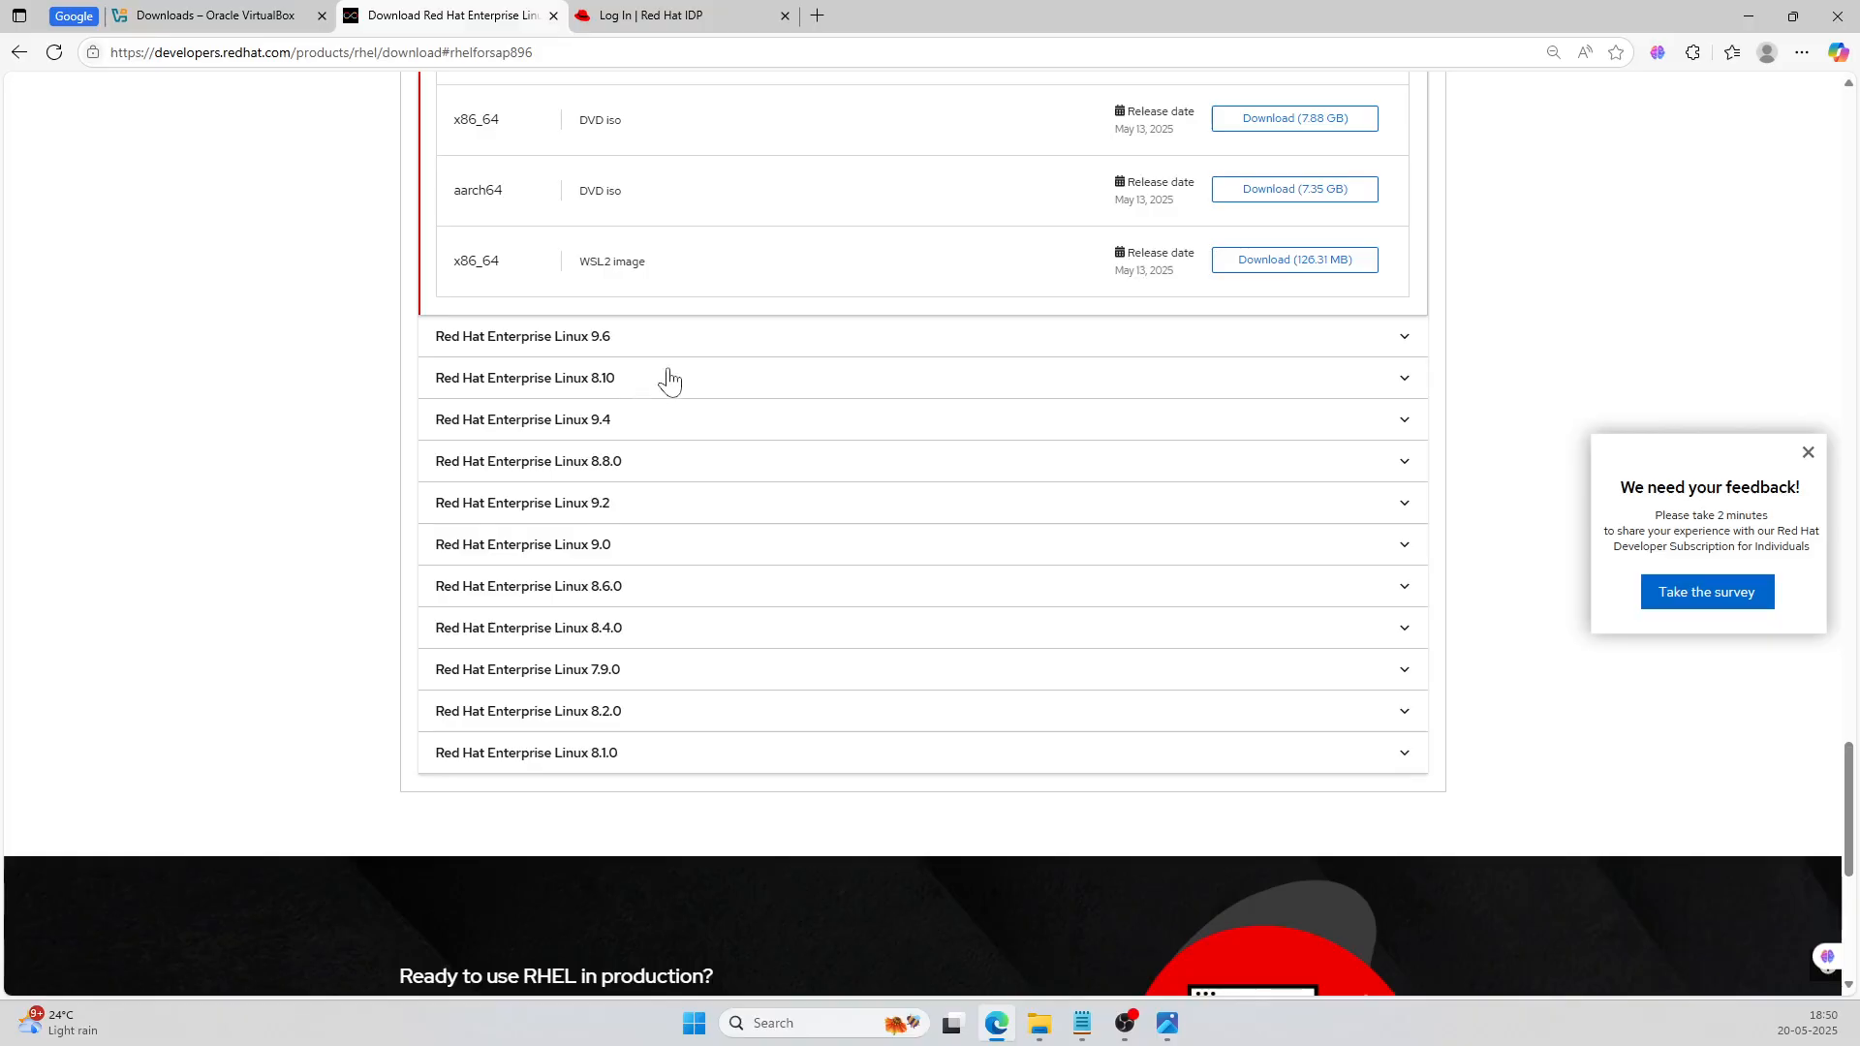
scroll(936, 394, up, 4)
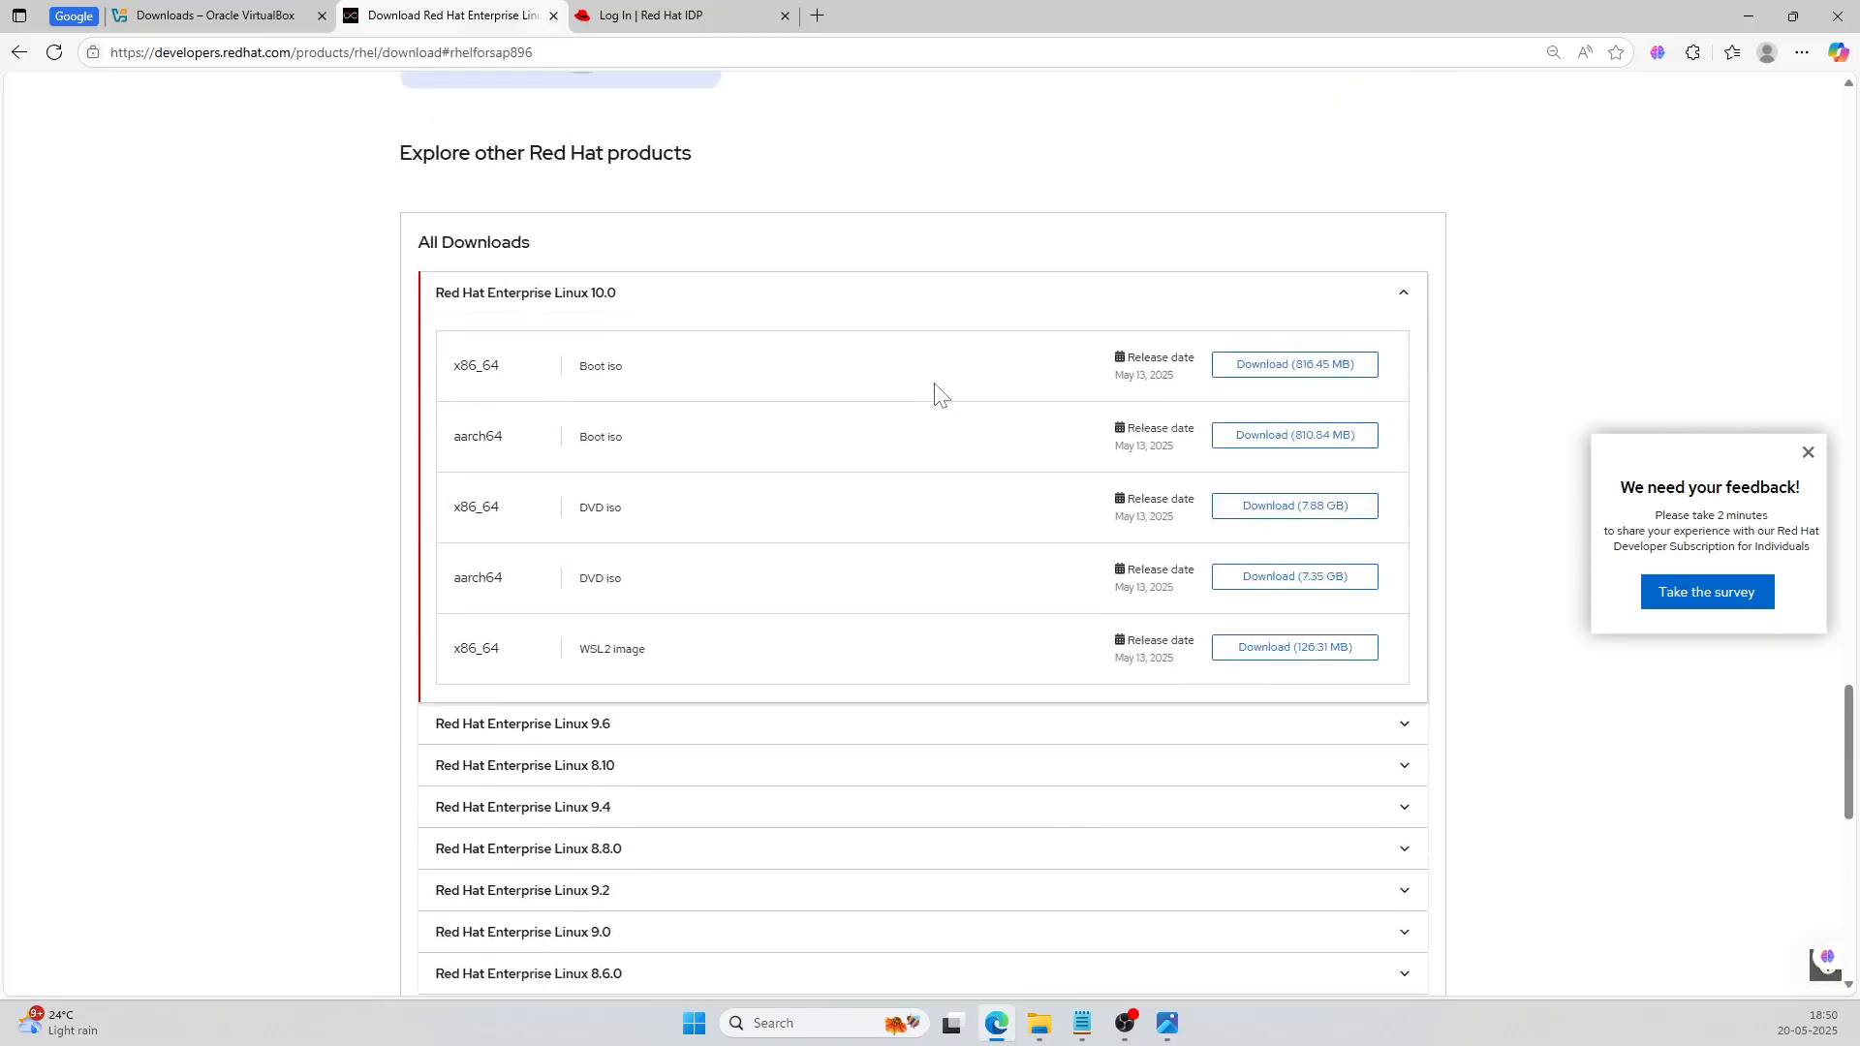
scroll(723, 365, up, 3)
Step: Look over the VirtualBox download page and the Red Hat login tab, then minimize the browser
click(215, 16)
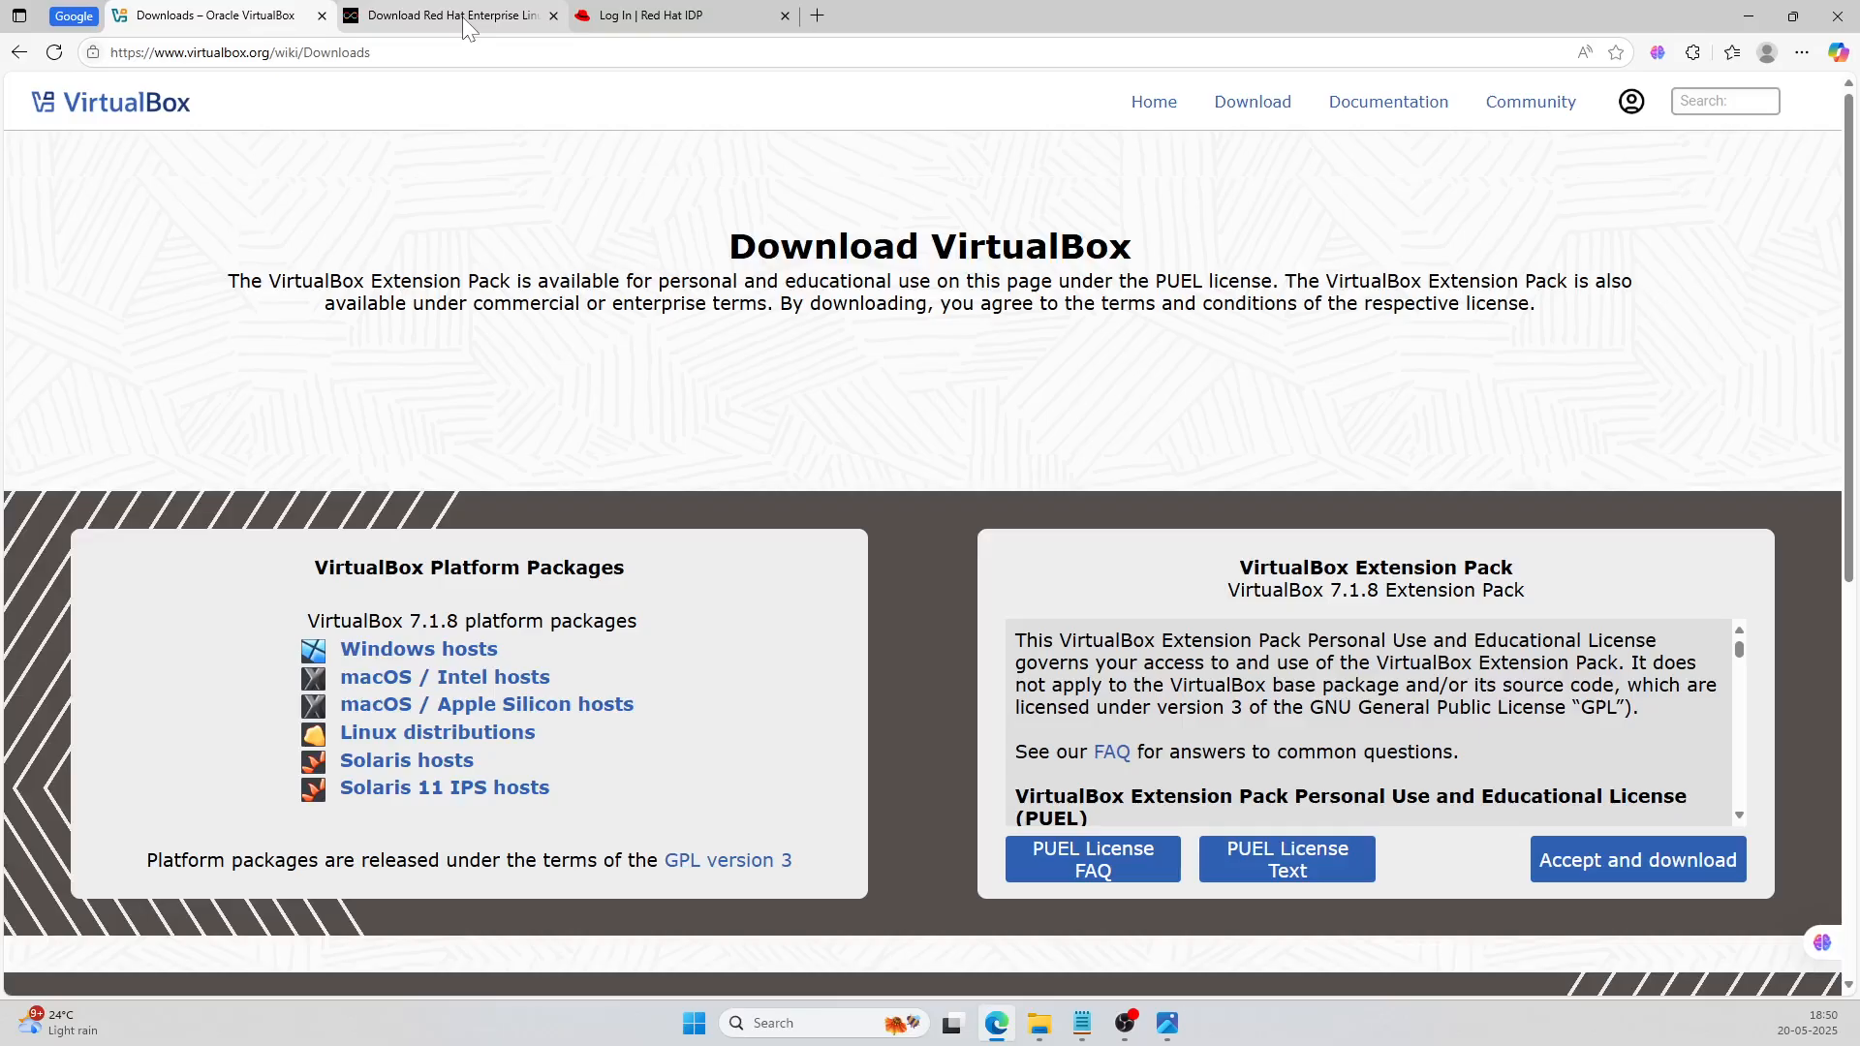
mouse_move(465, 27)
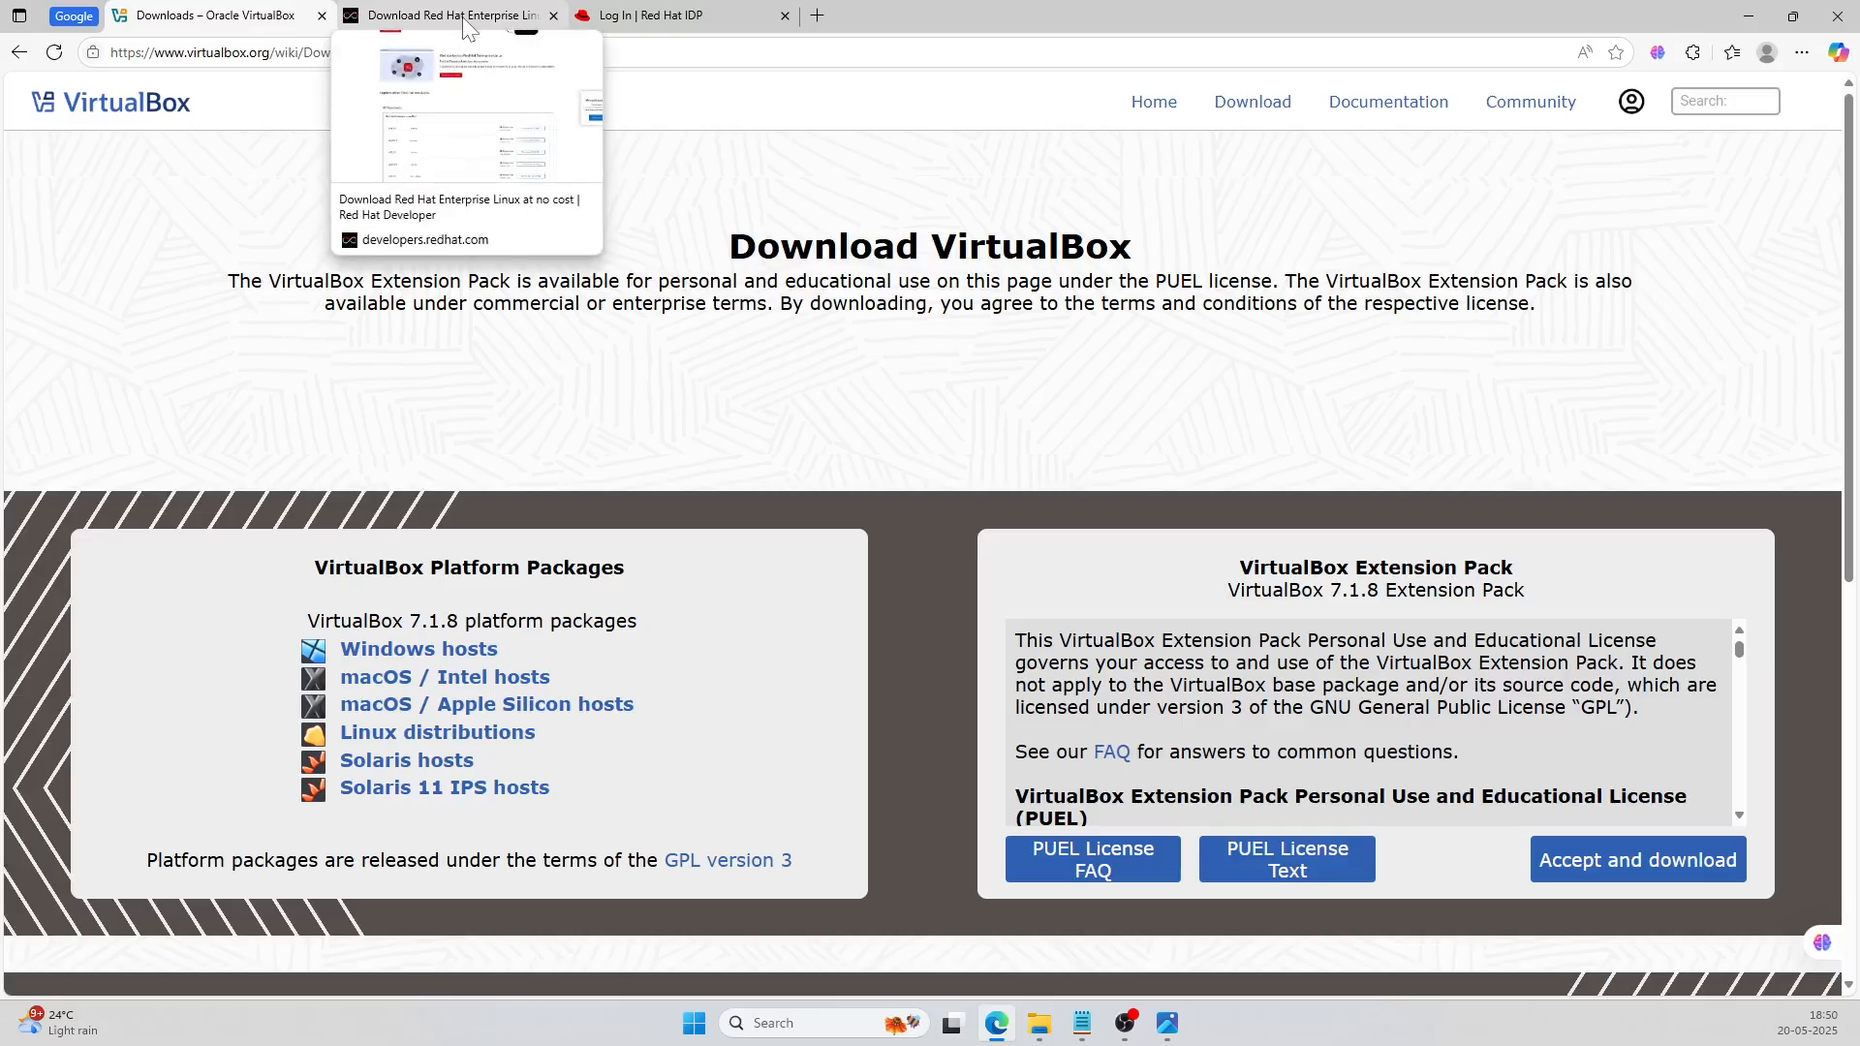
click(642, 5)
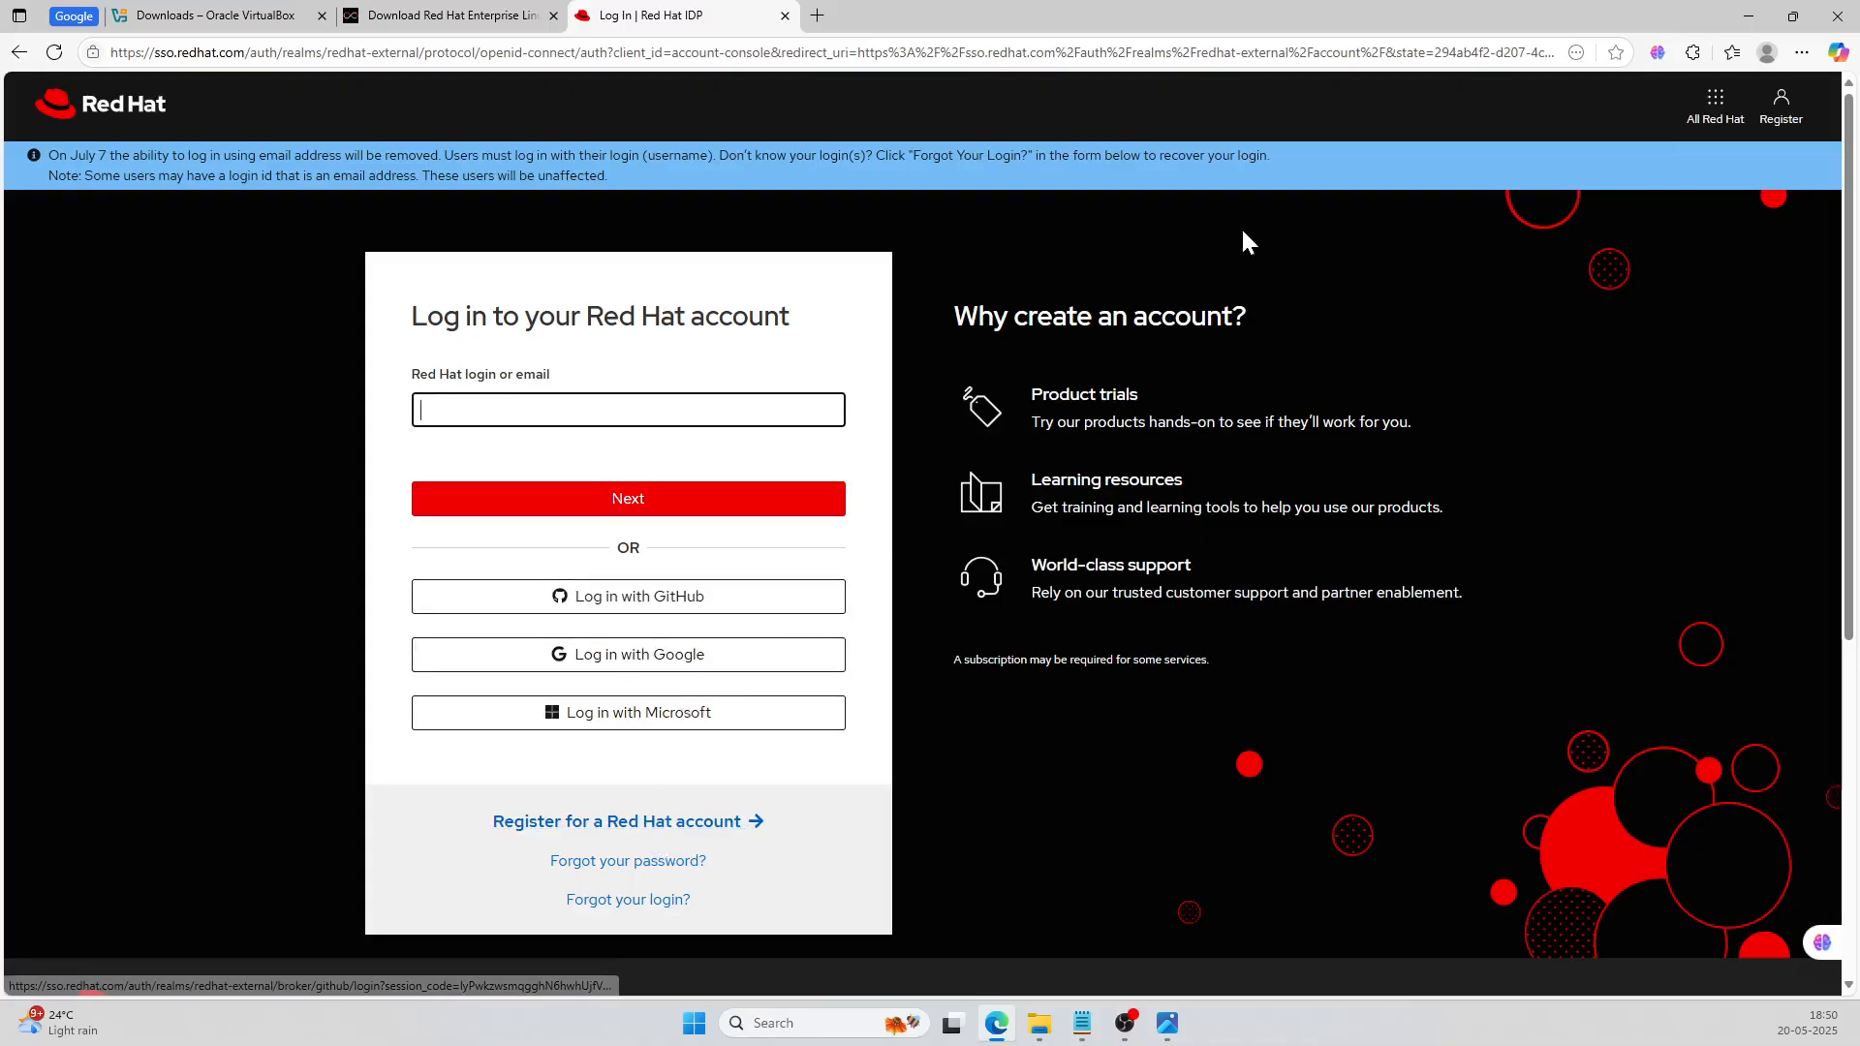
click(1748, 16)
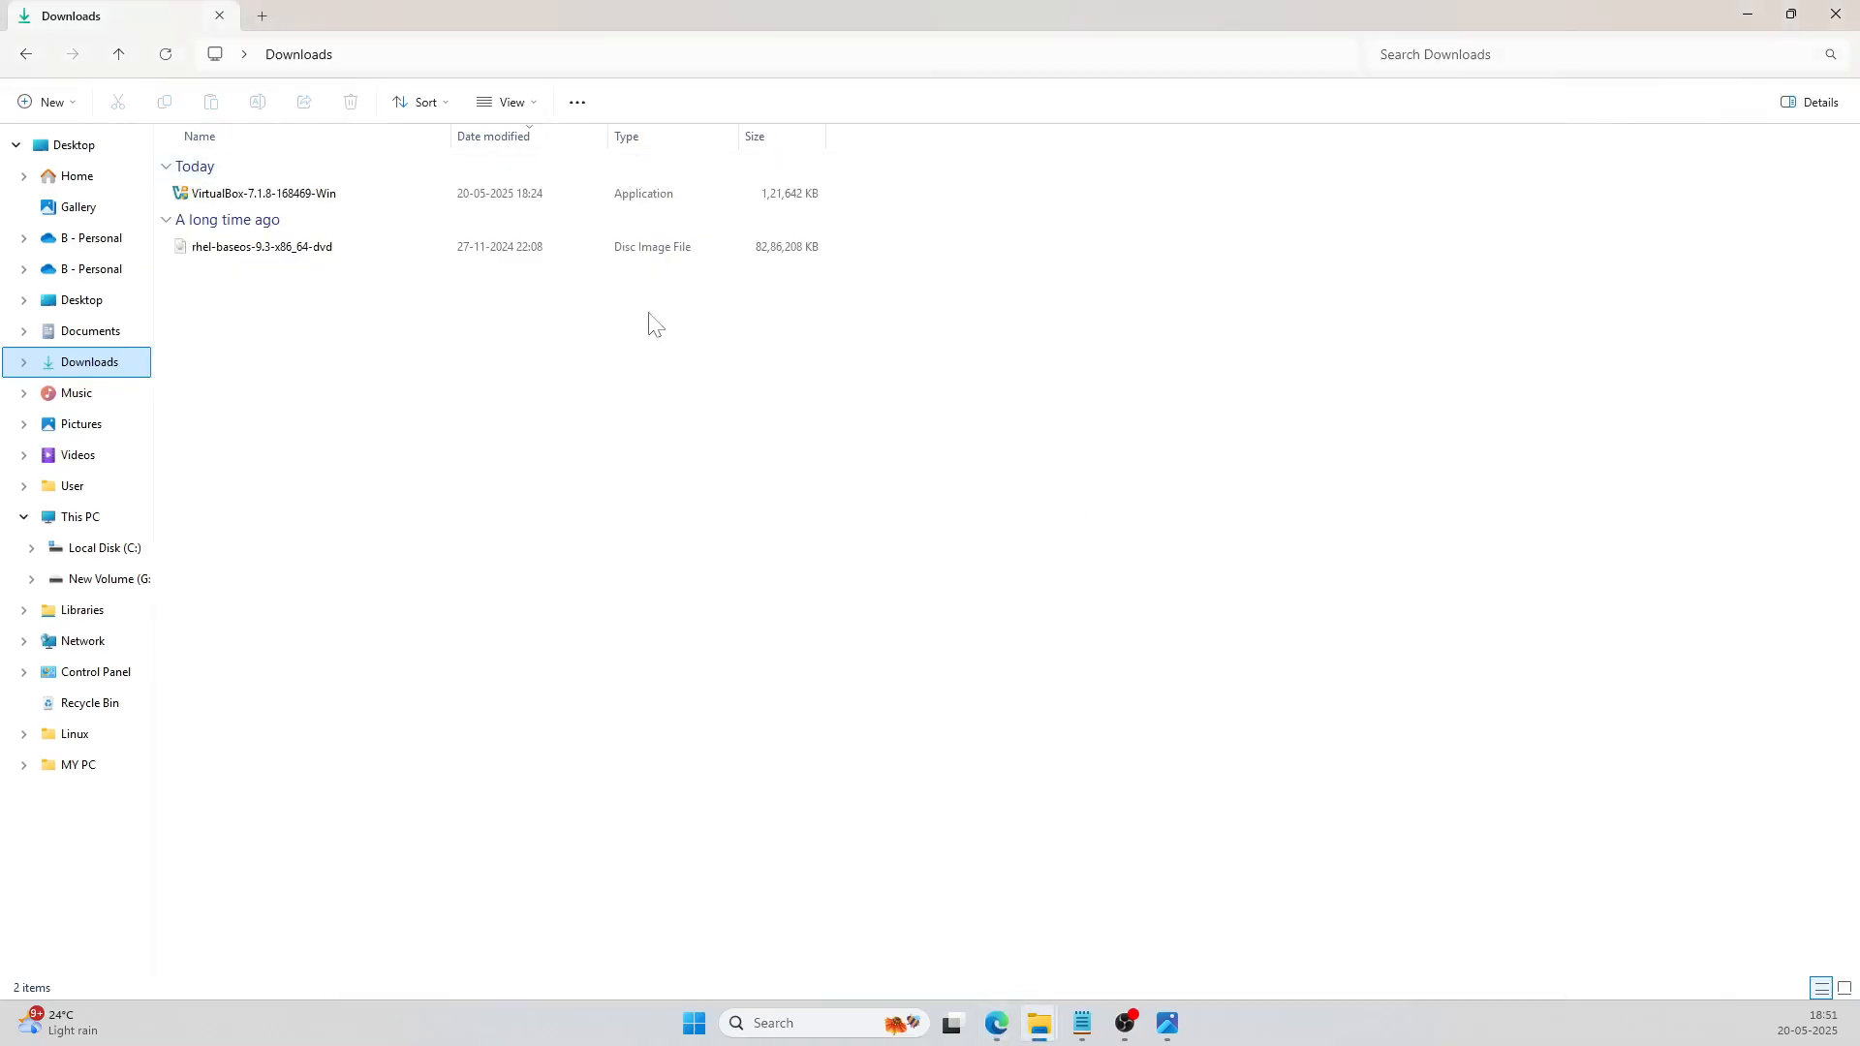
Step: Run the VirtualBox-7.1.8 installer from Downloads as administrator
click(316, 196)
right_click(315, 195)
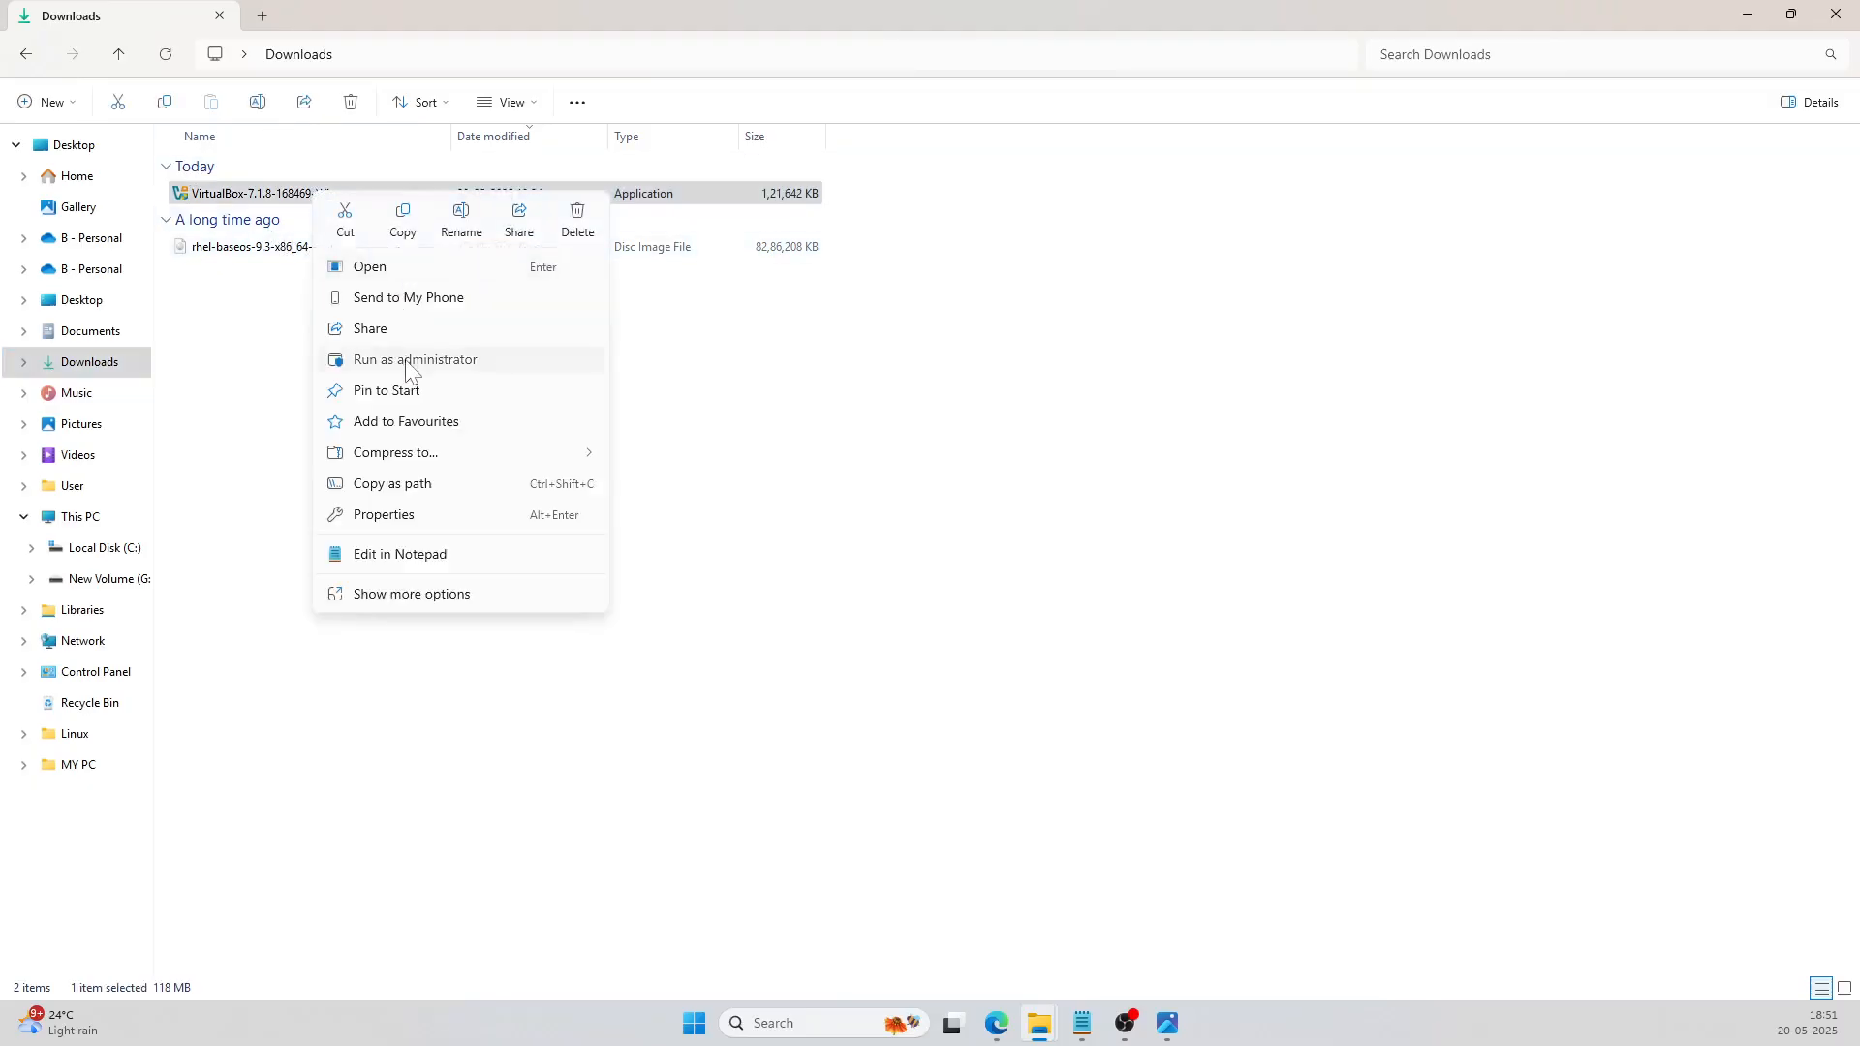
click(409, 361)
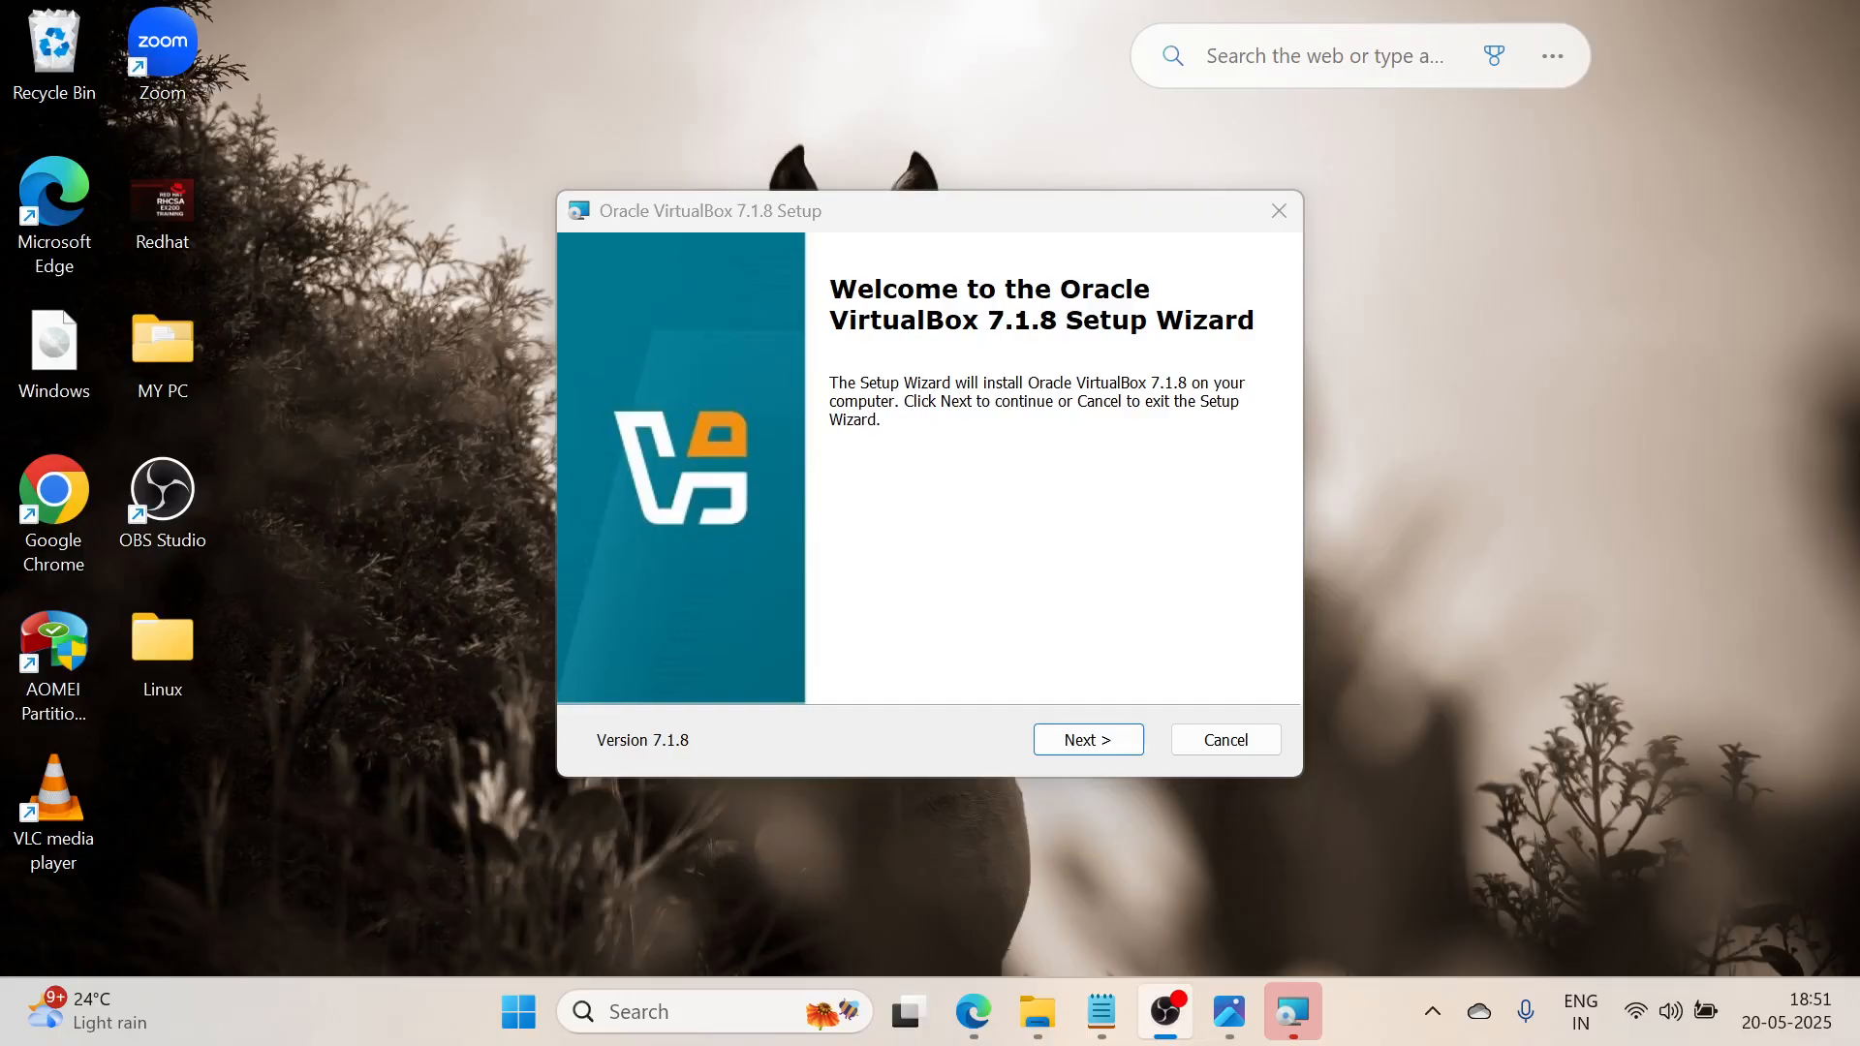
Step: Continue past the welcome page and accept the terms in the License Agreement
click(1086, 742)
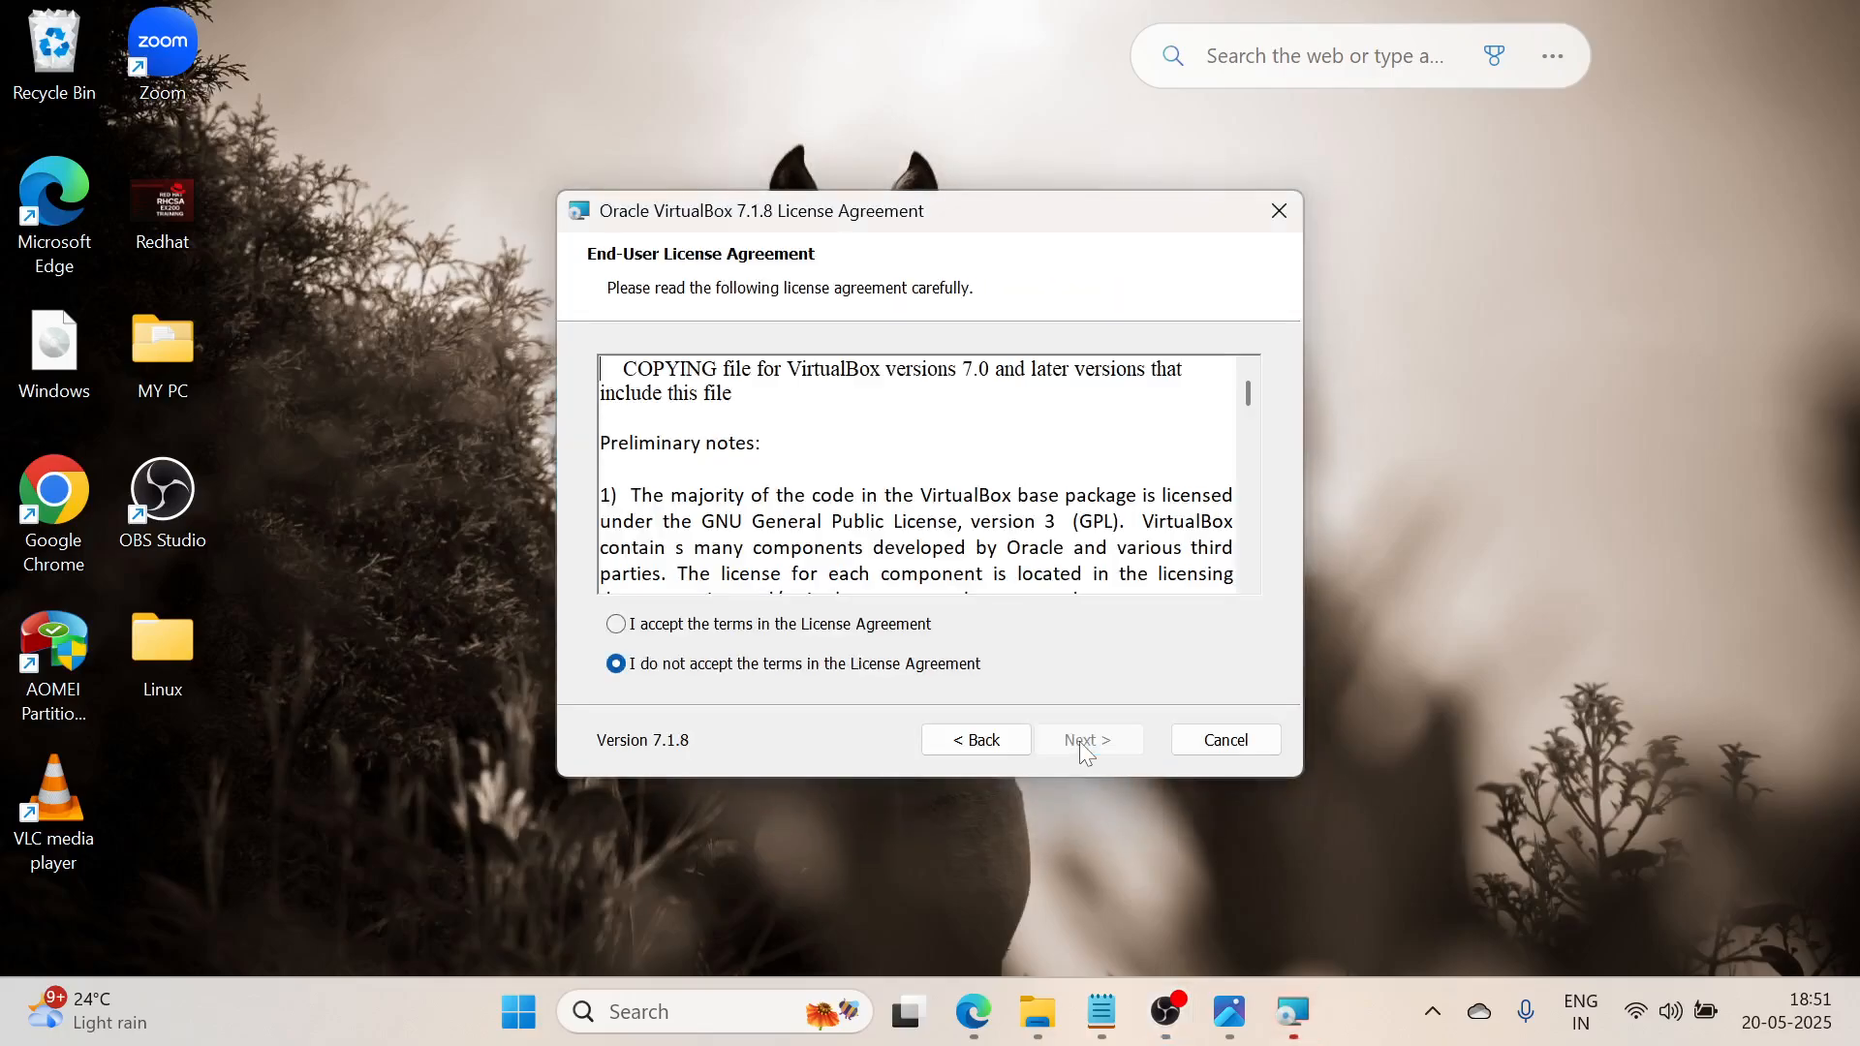
click(922, 628)
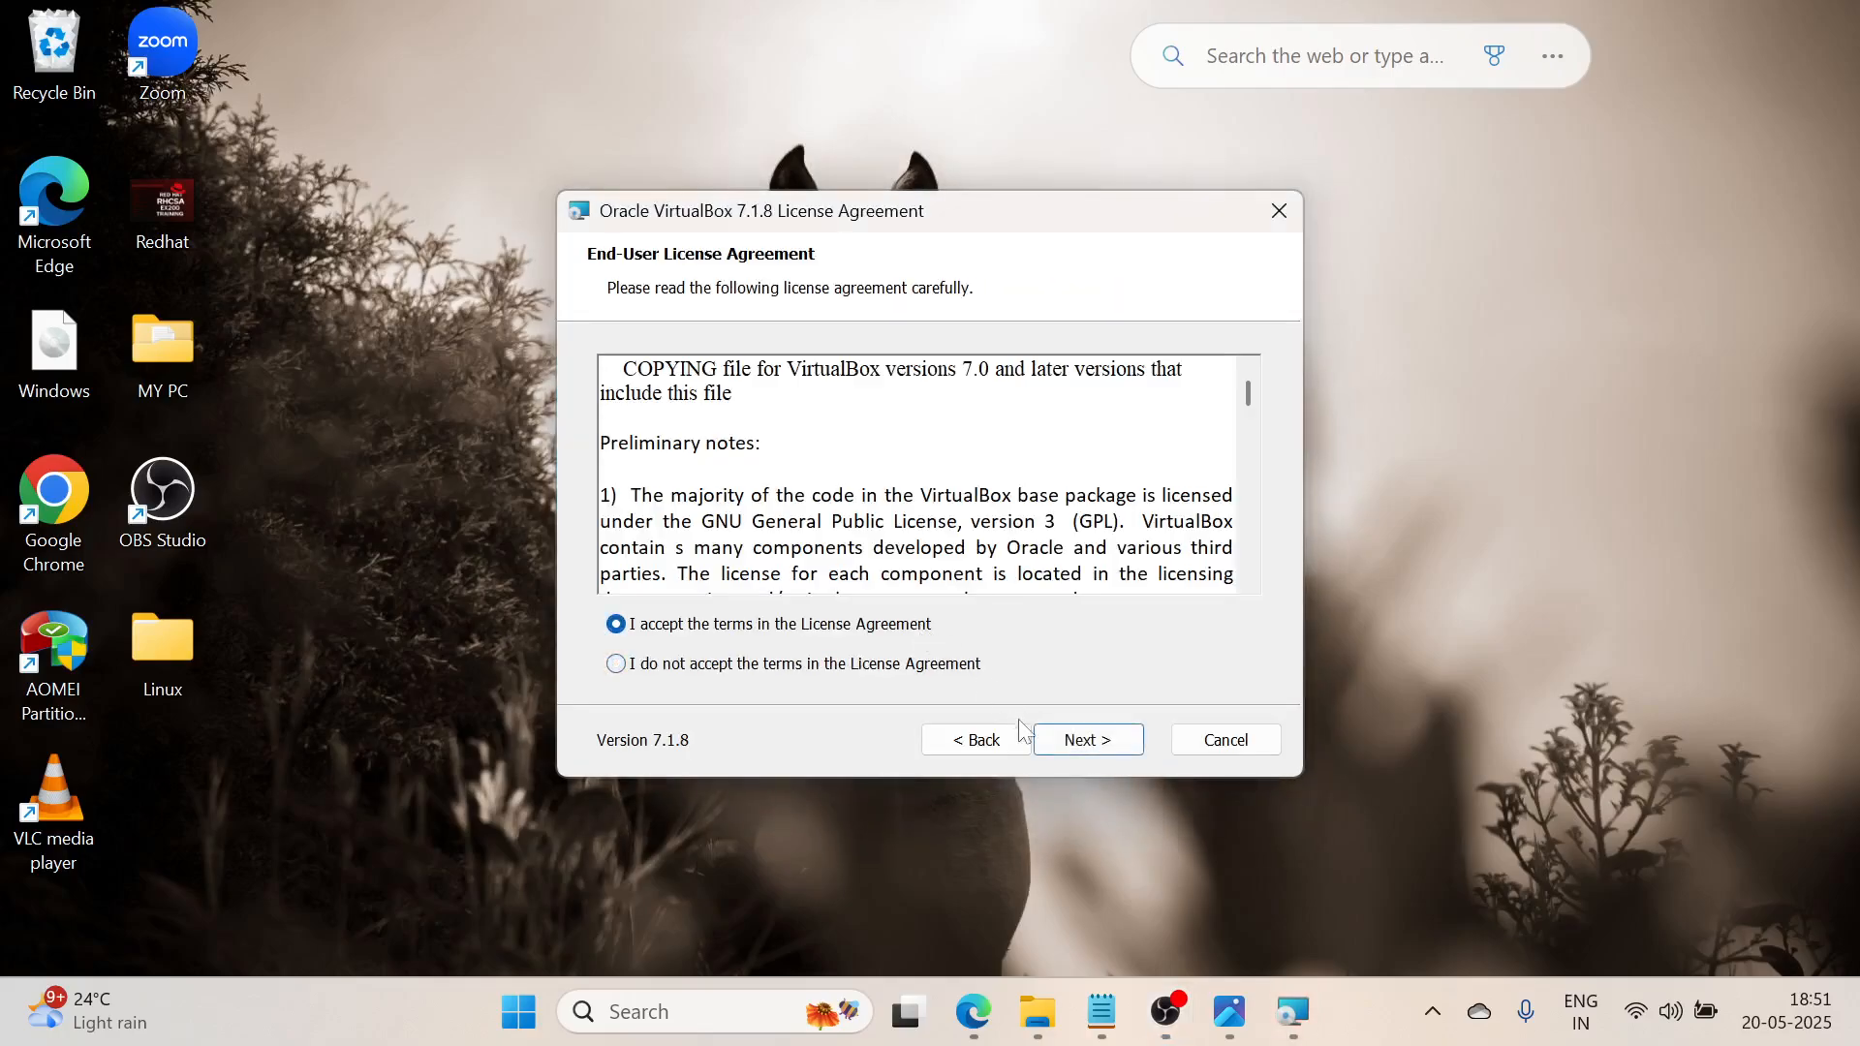
click(1082, 741)
Step: In Custom Setup, set the networking features, including Bridged and Host-Only Networking, to install entirely on the local hard drive
click(664, 419)
click(699, 474)
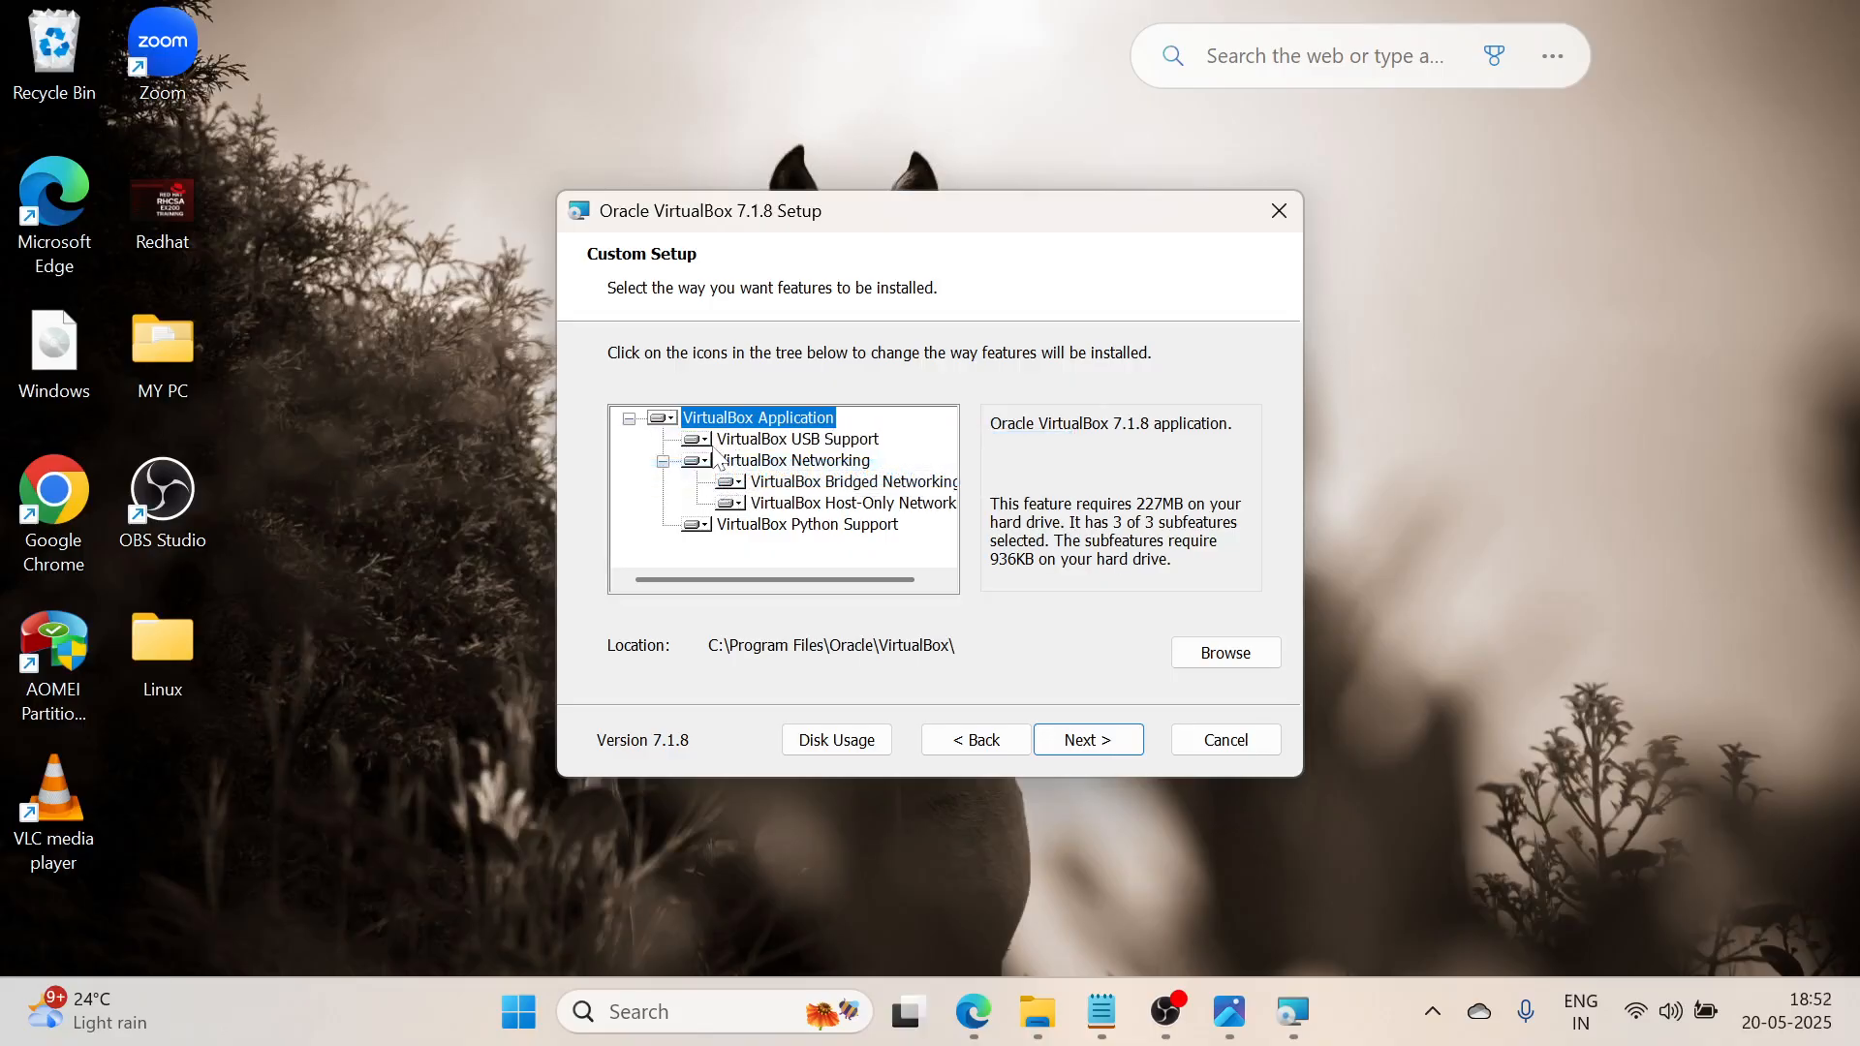
click(707, 444)
click(736, 495)
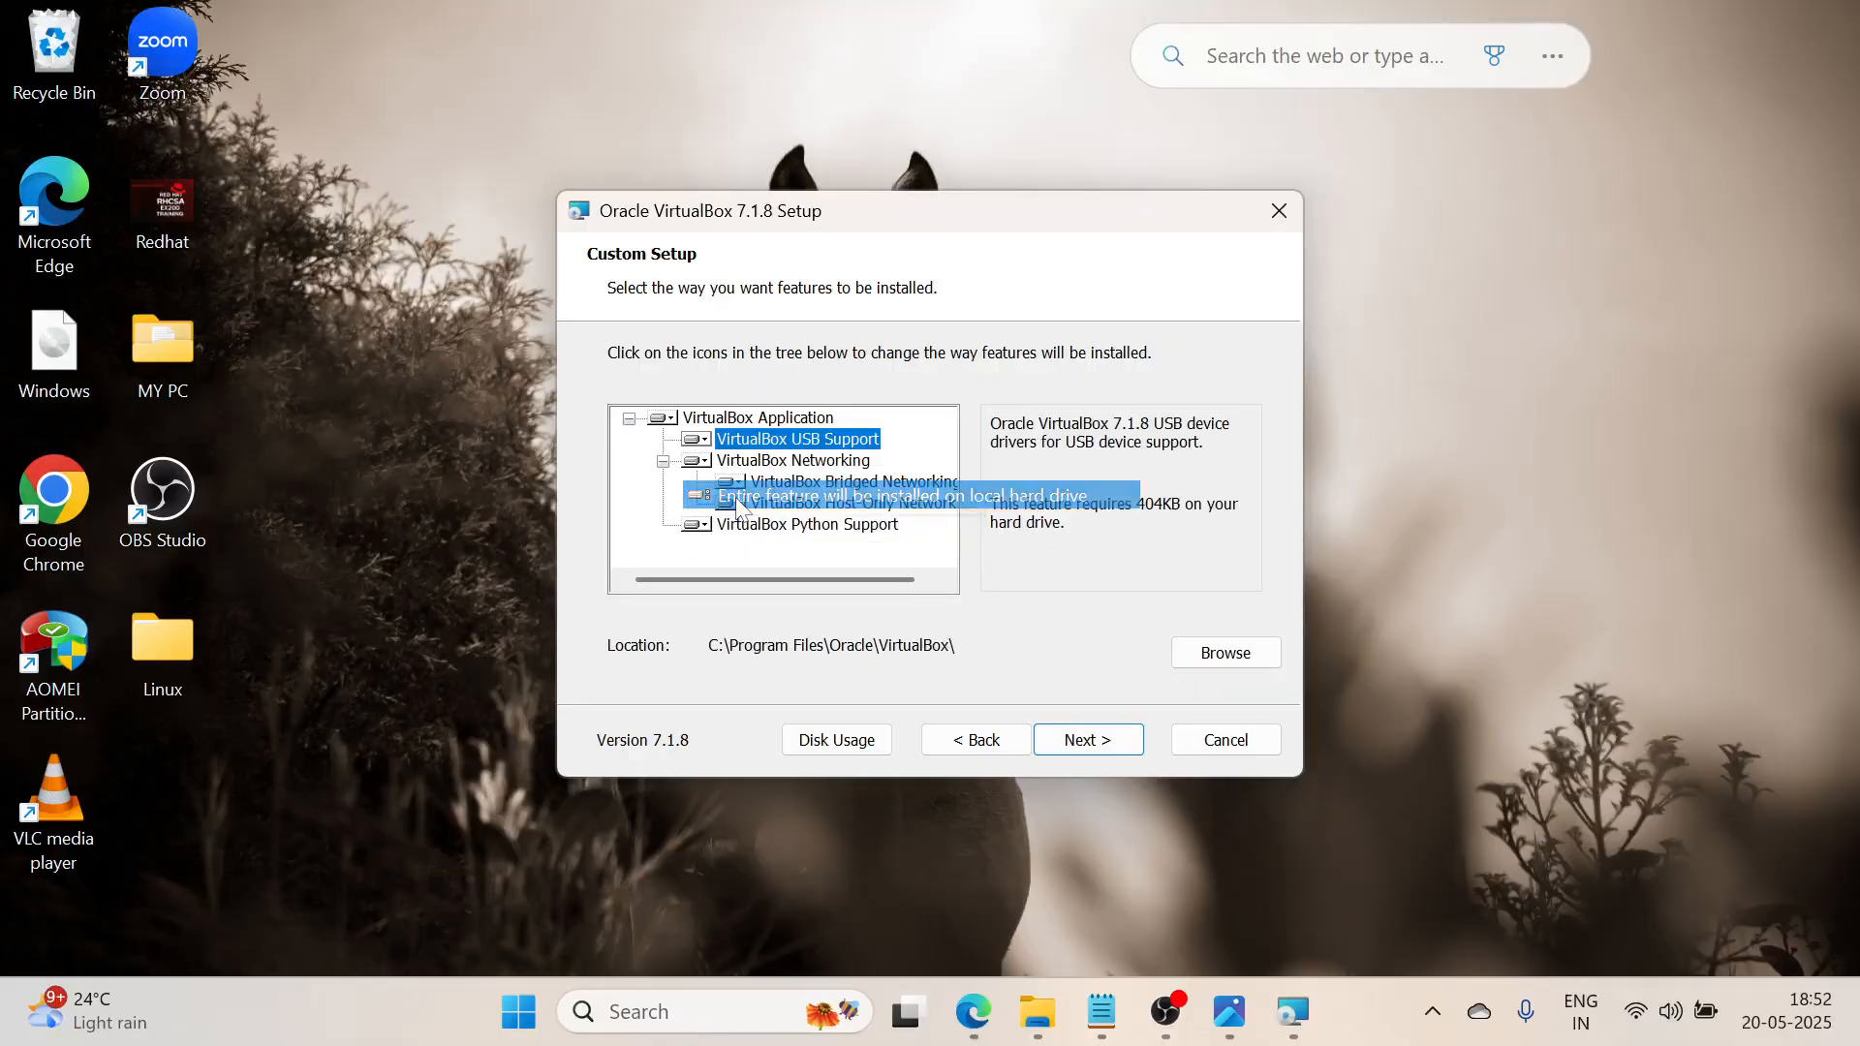
click(702, 461)
click(741, 508)
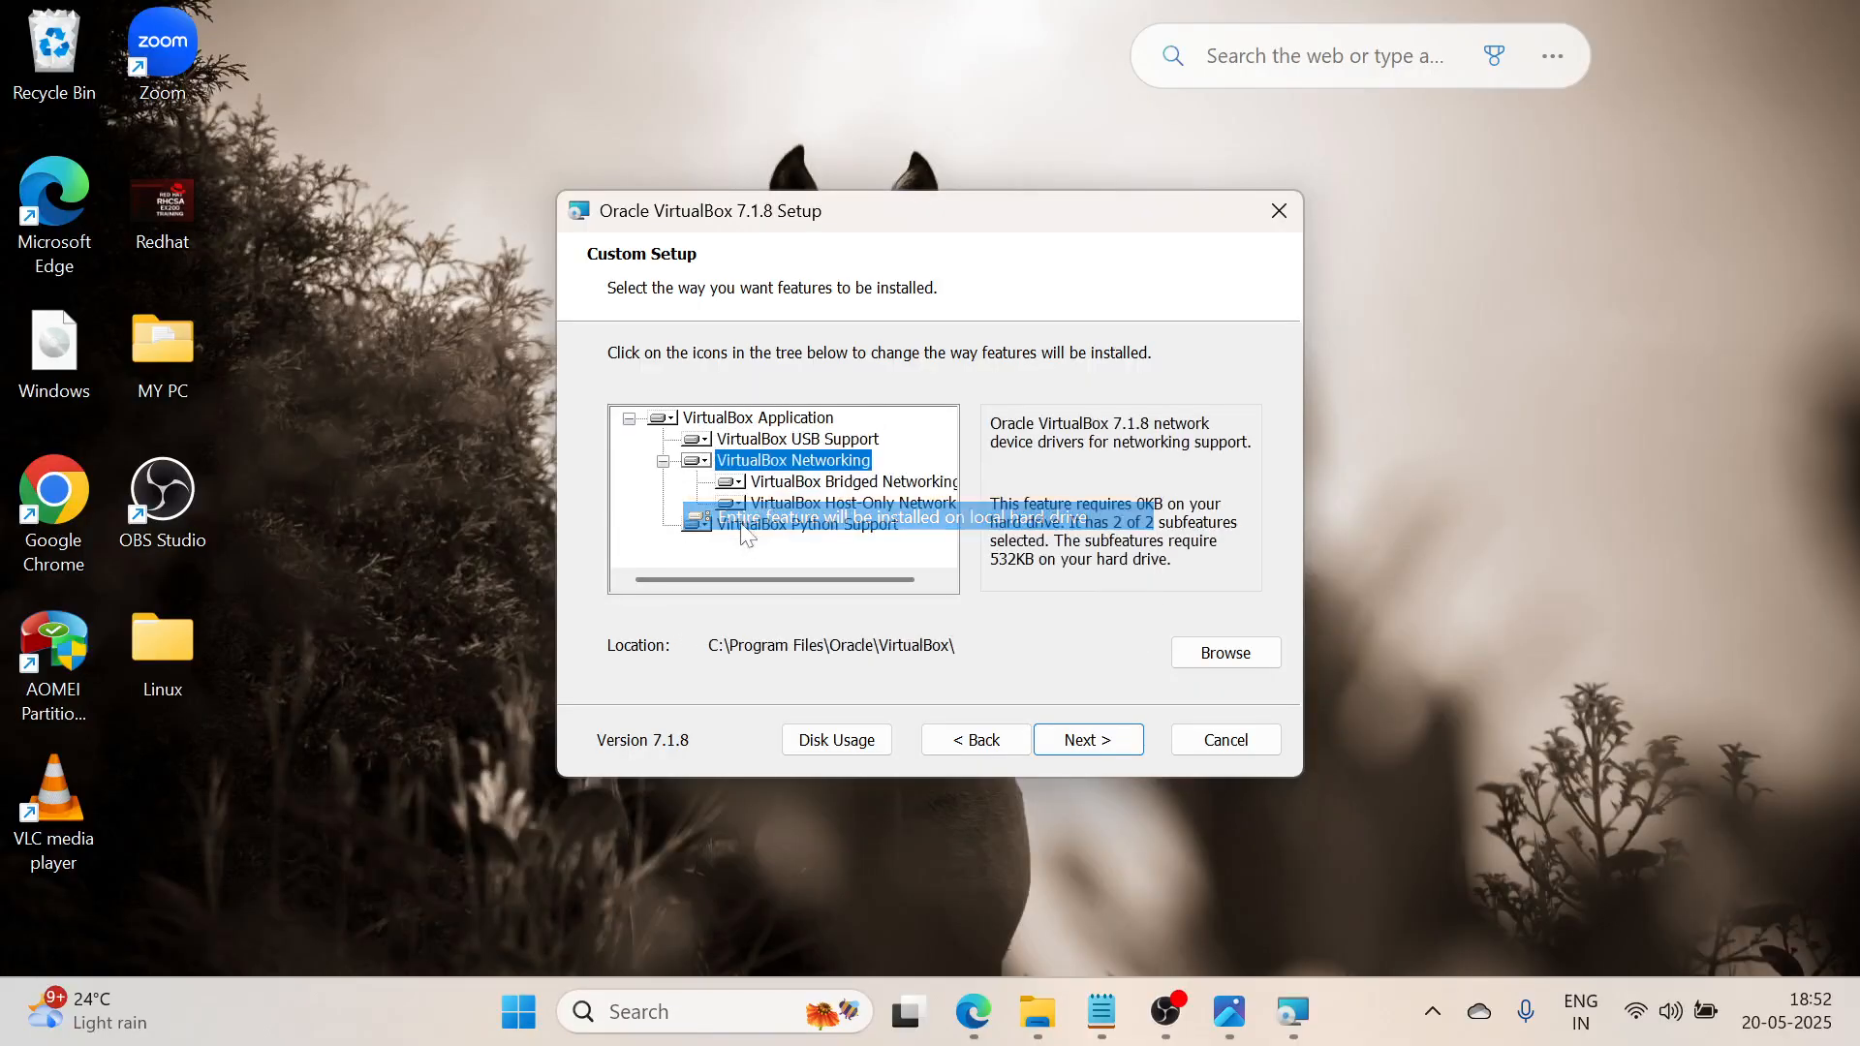
click(725, 483)
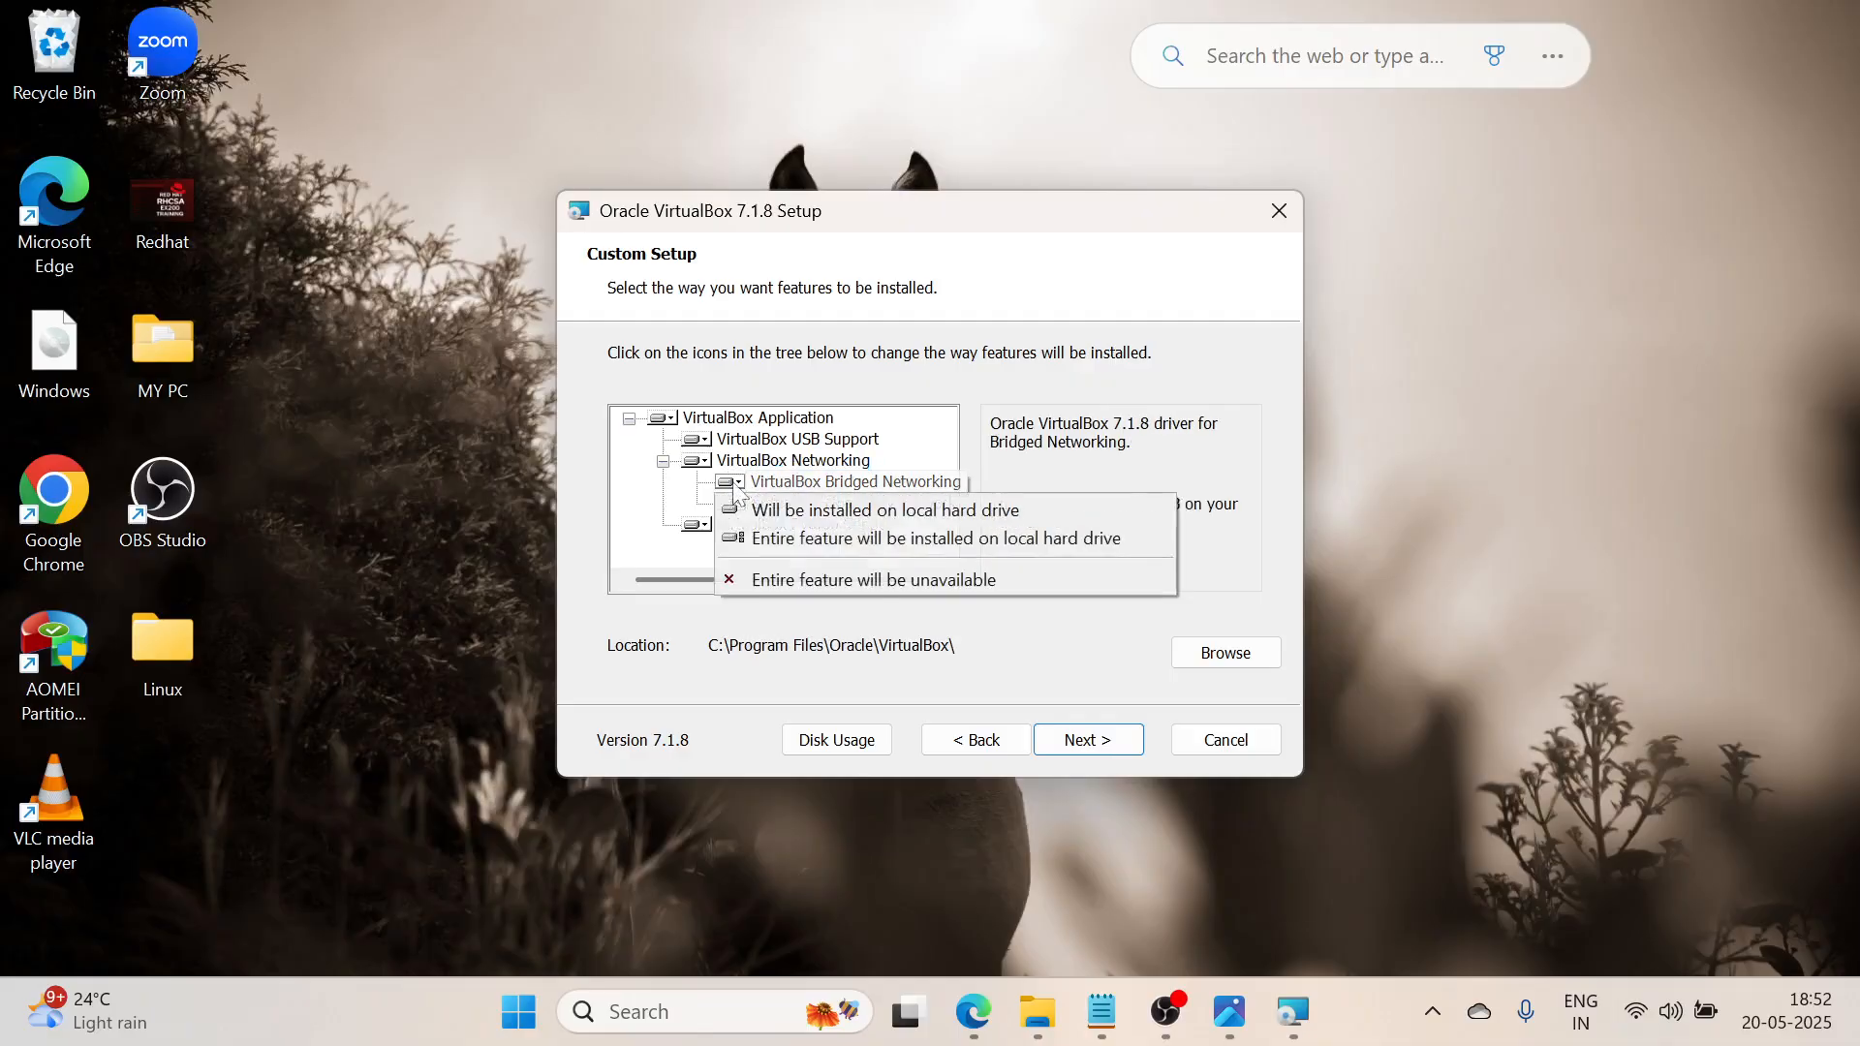
click(775, 540)
click(731, 503)
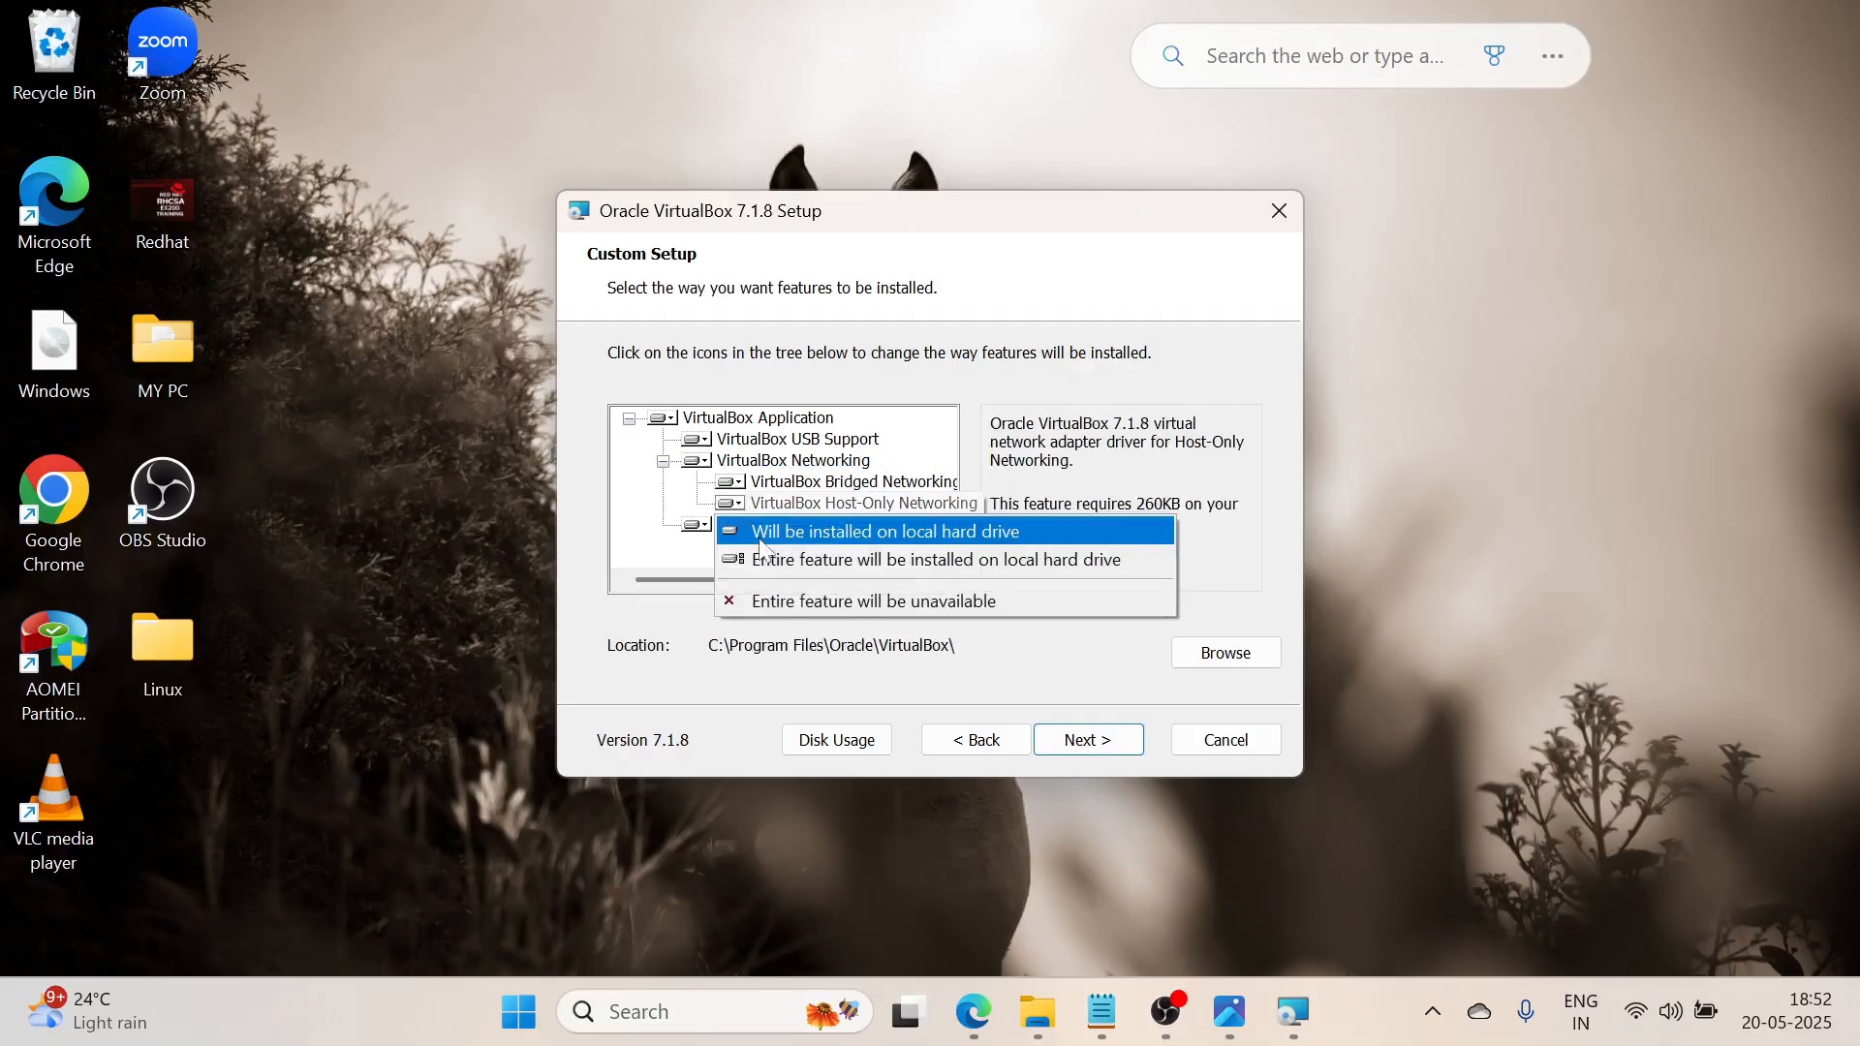
click(817, 558)
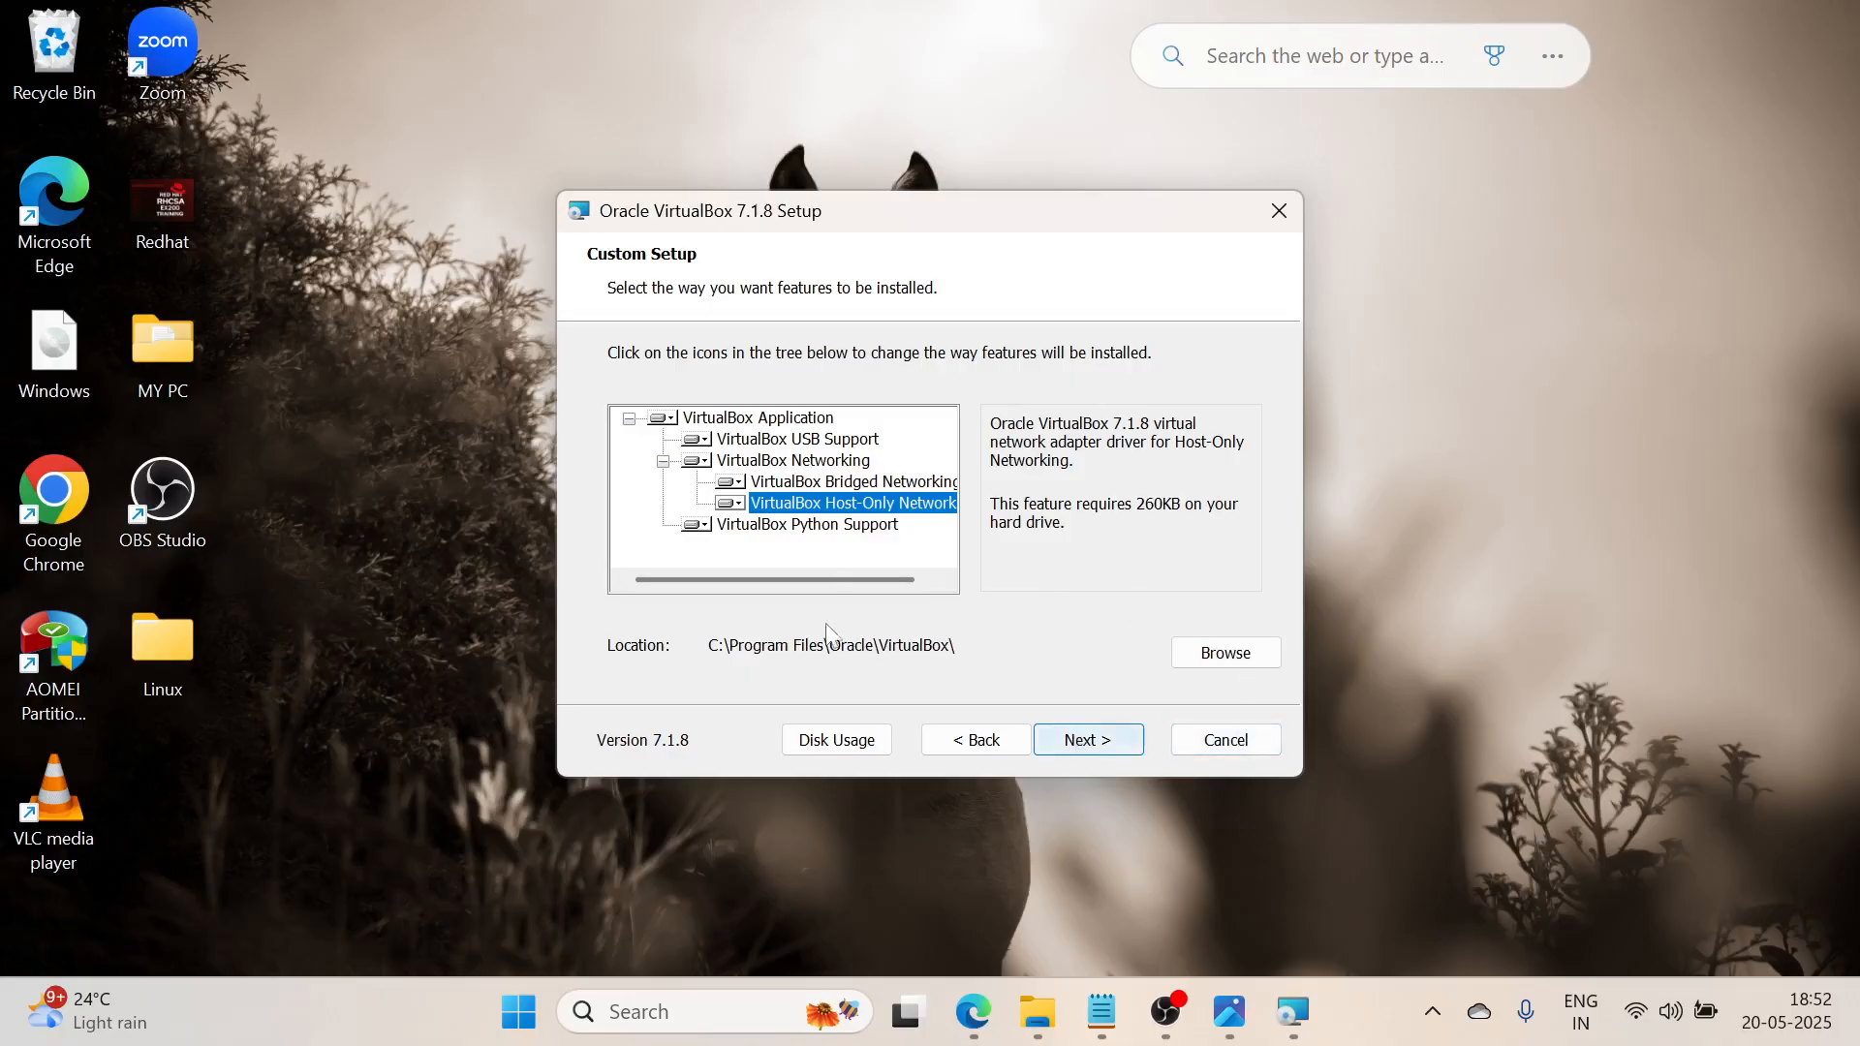
Step: Proceed from Custom Setup and confirm installing despite the missing Python dependencies
click(1078, 751)
click(1066, 742)
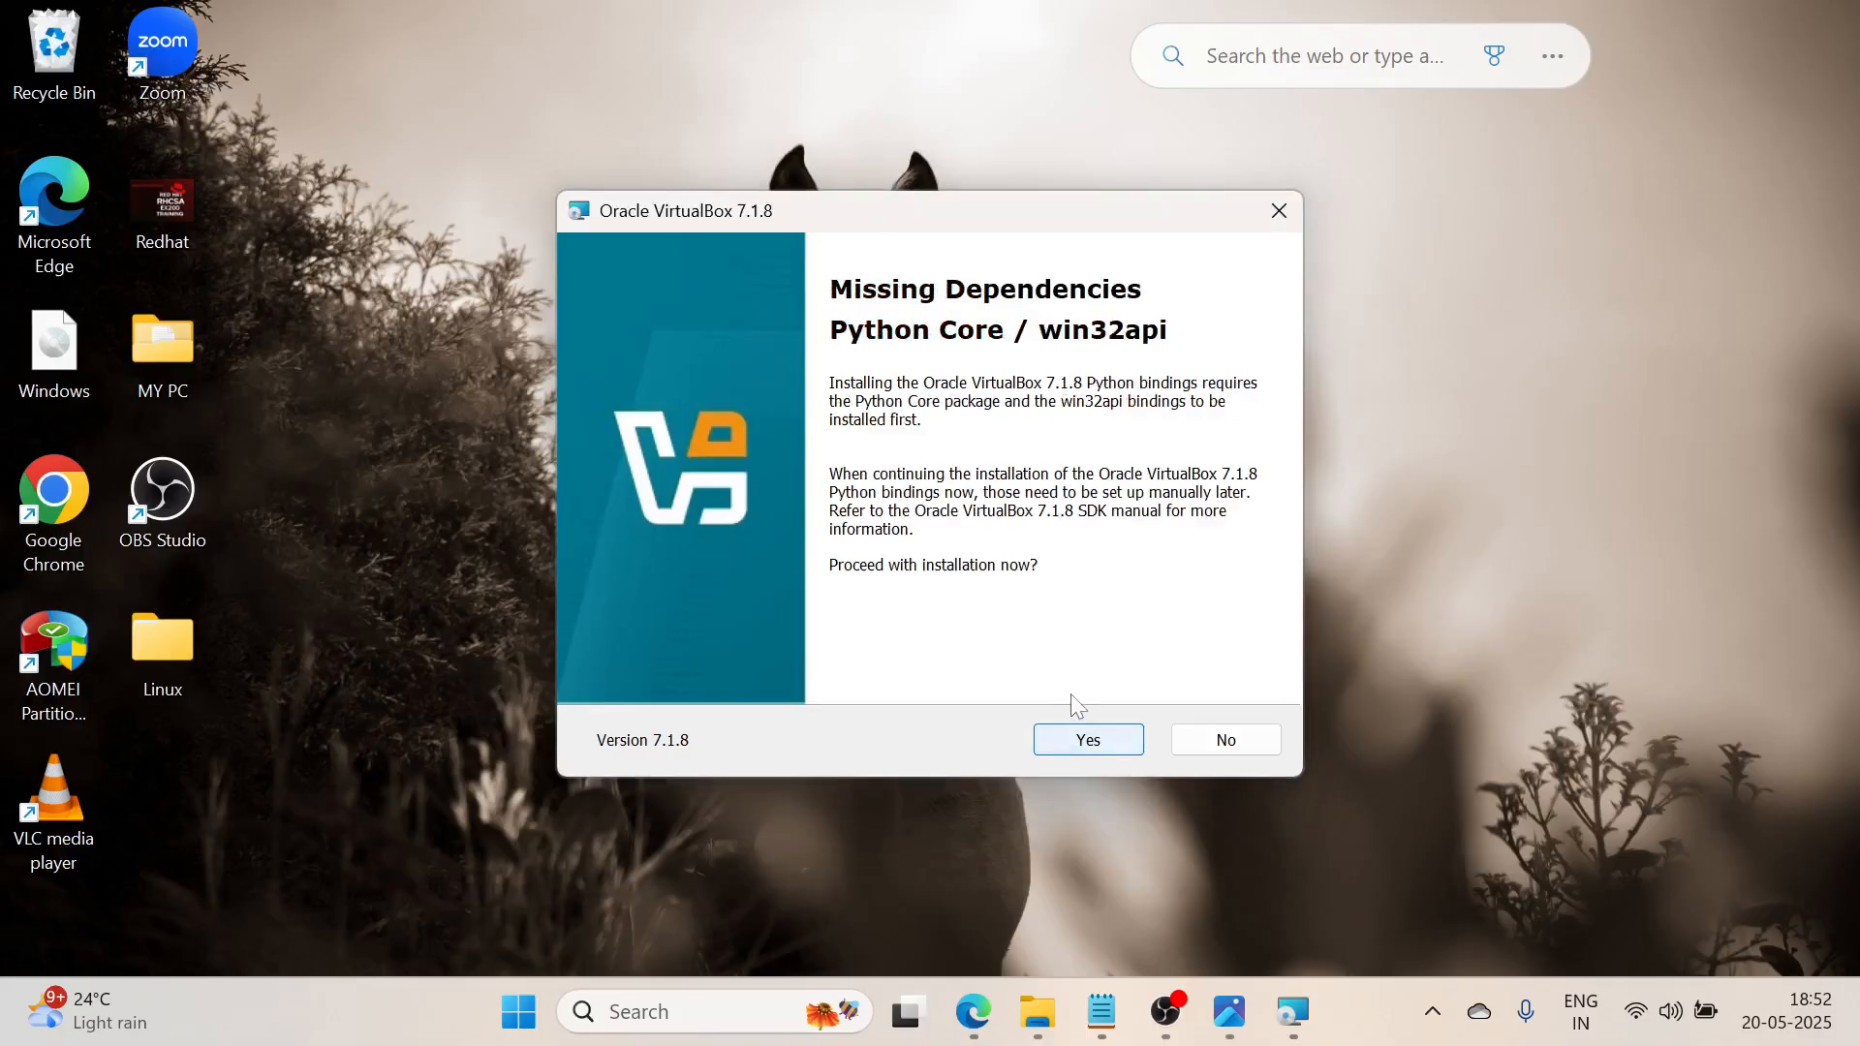
click(1085, 740)
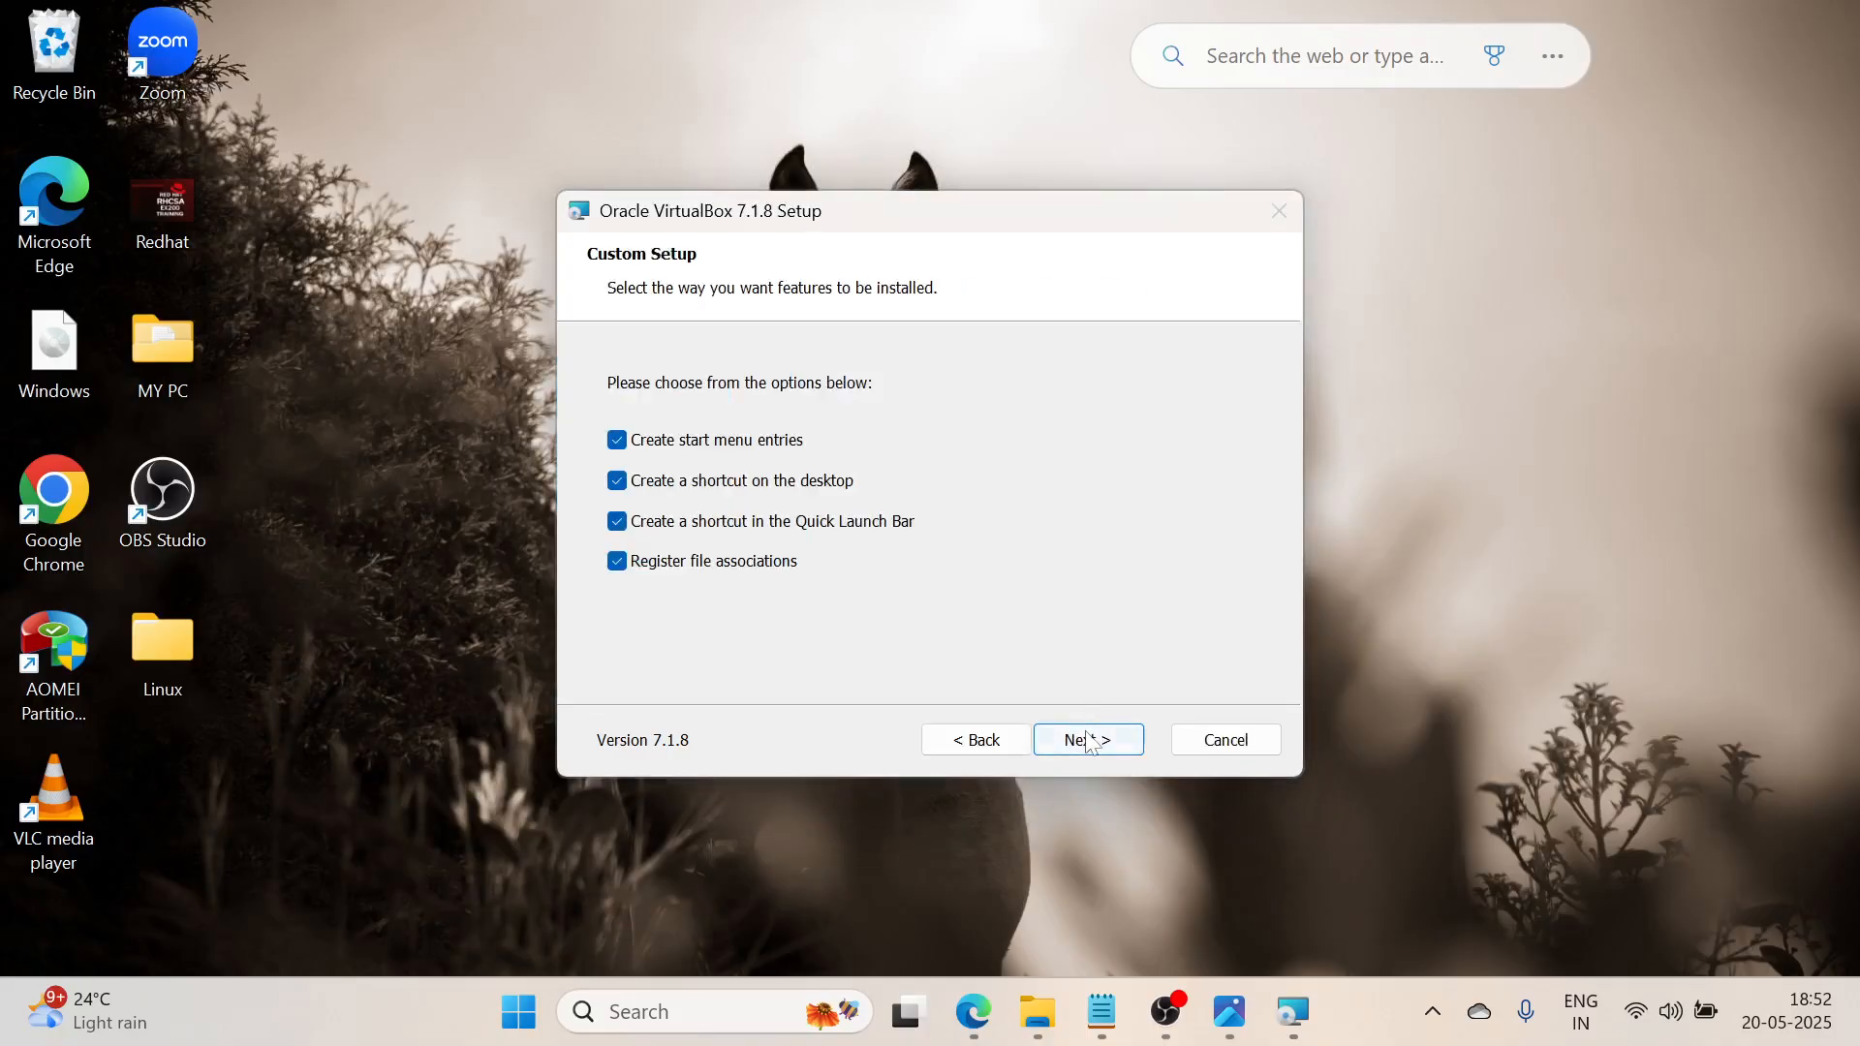
Step: Install VirtualBox with the default shortcut options and finish the setup wizard
click(1087, 742)
click(1089, 744)
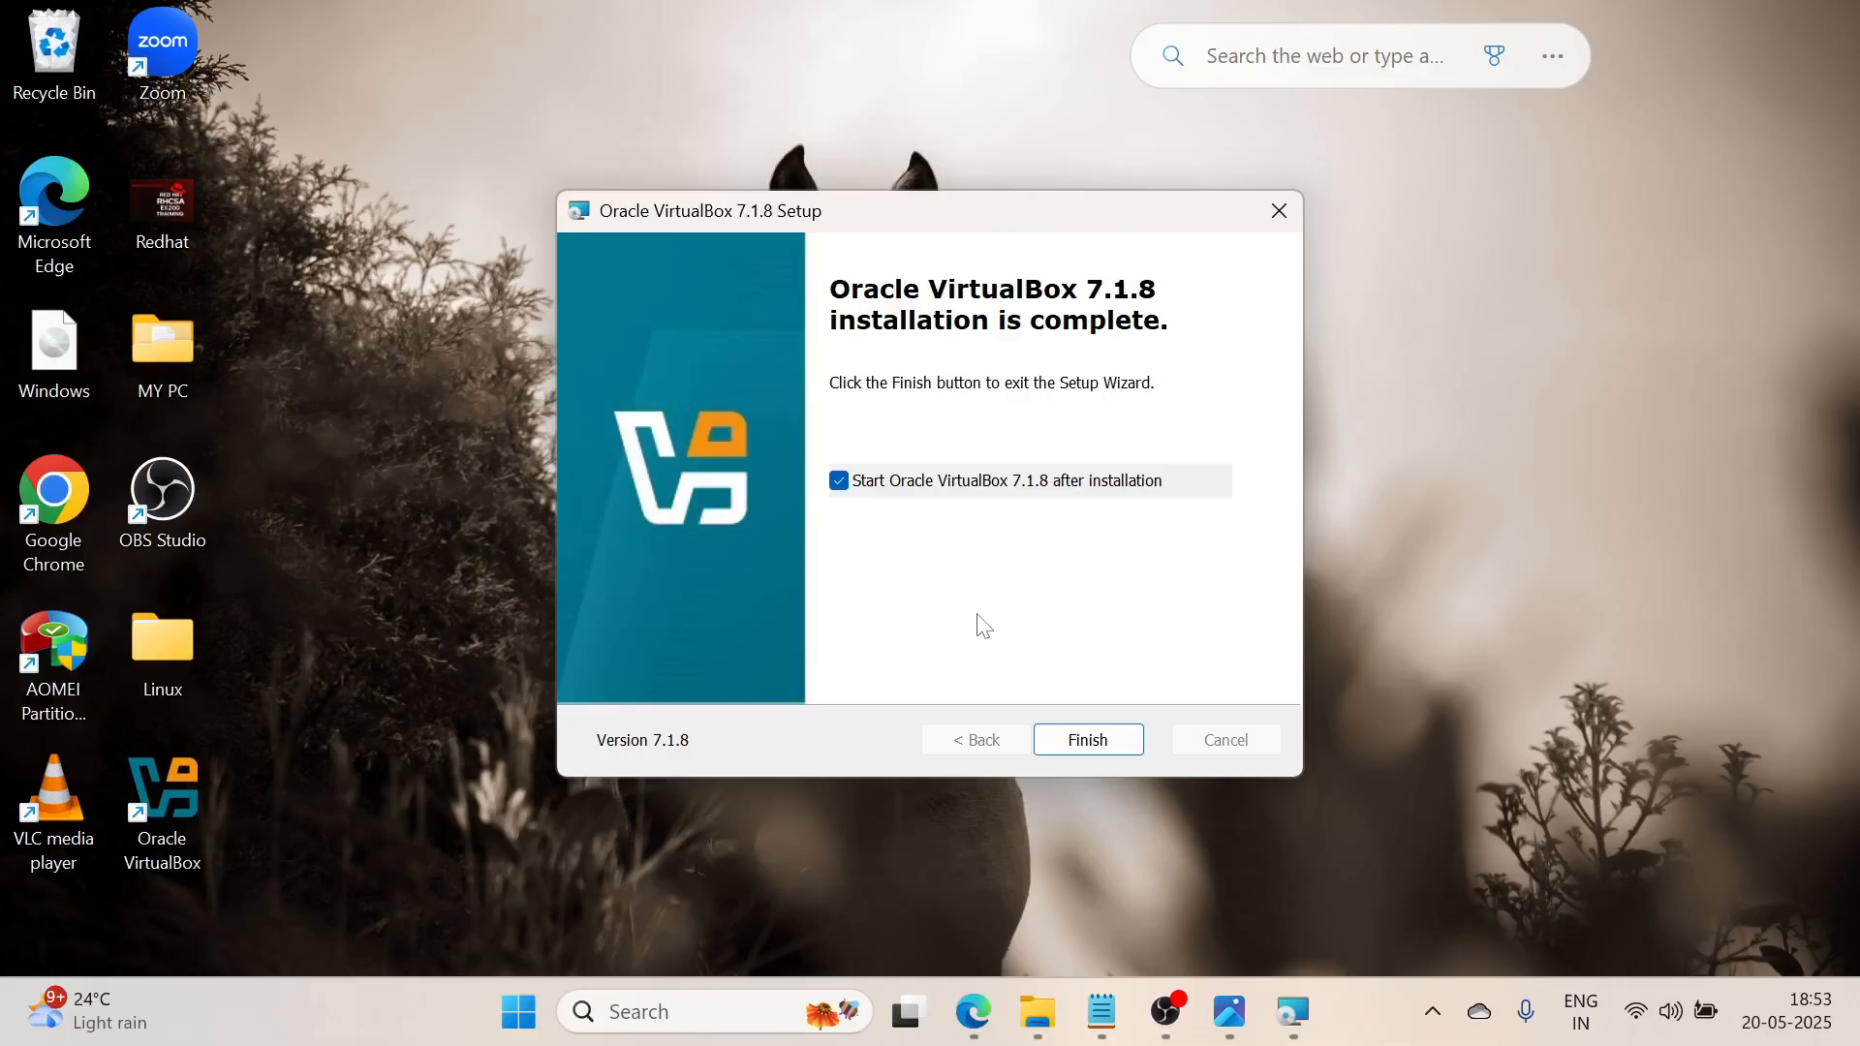
click(1078, 740)
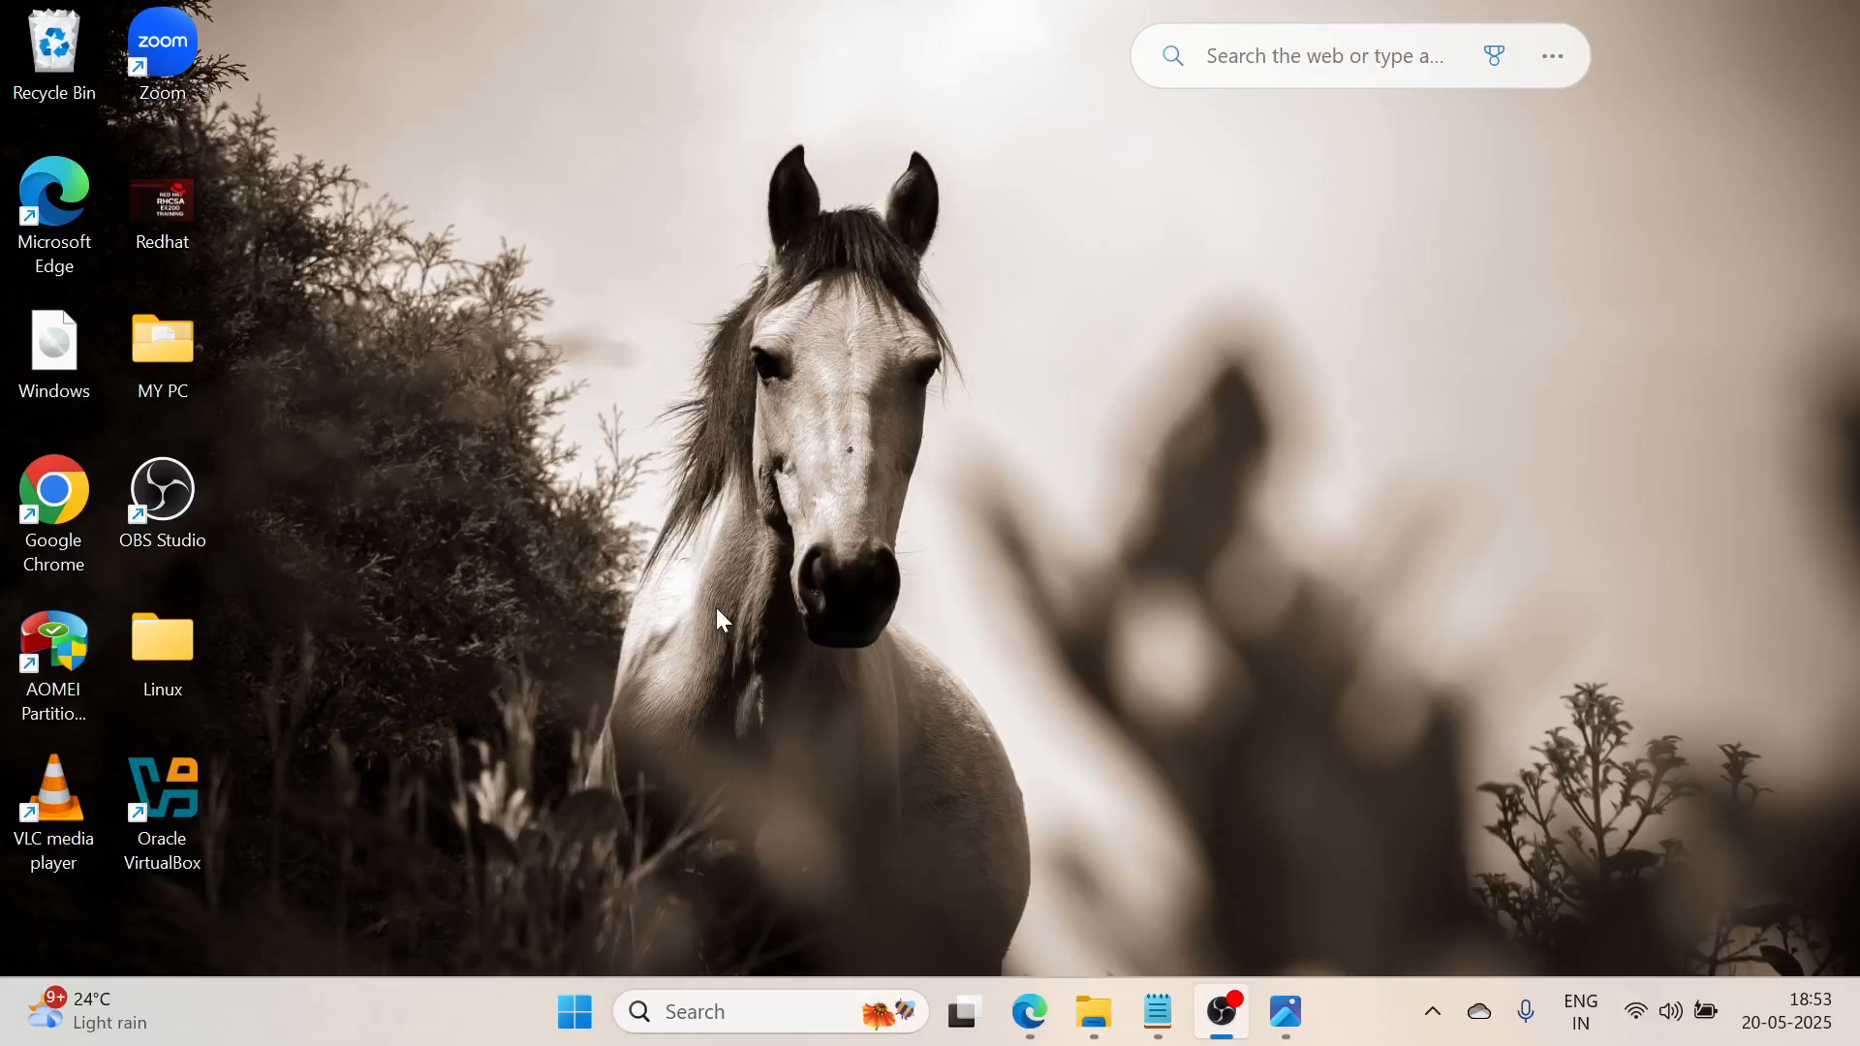
Step: Launch Oracle VirtualBox and start a new virtual machine named Red hat
double_click(167, 794)
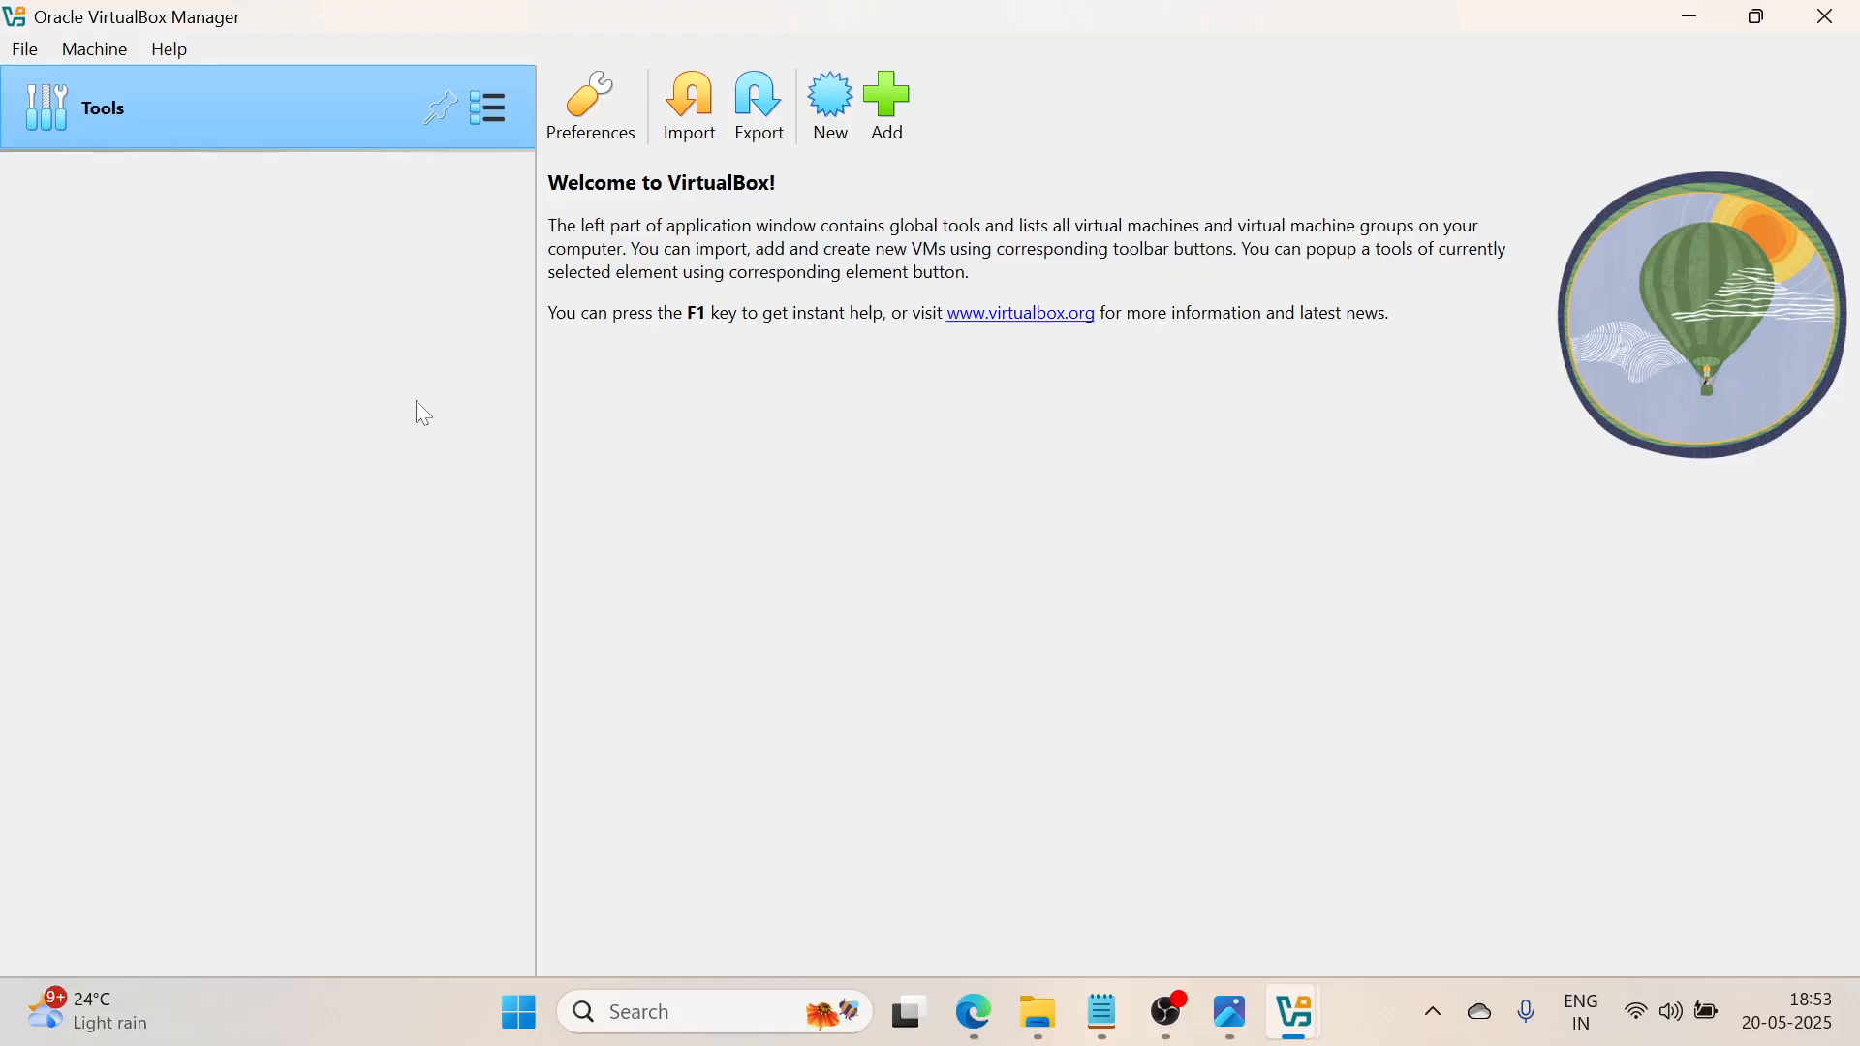
click(887, 105)
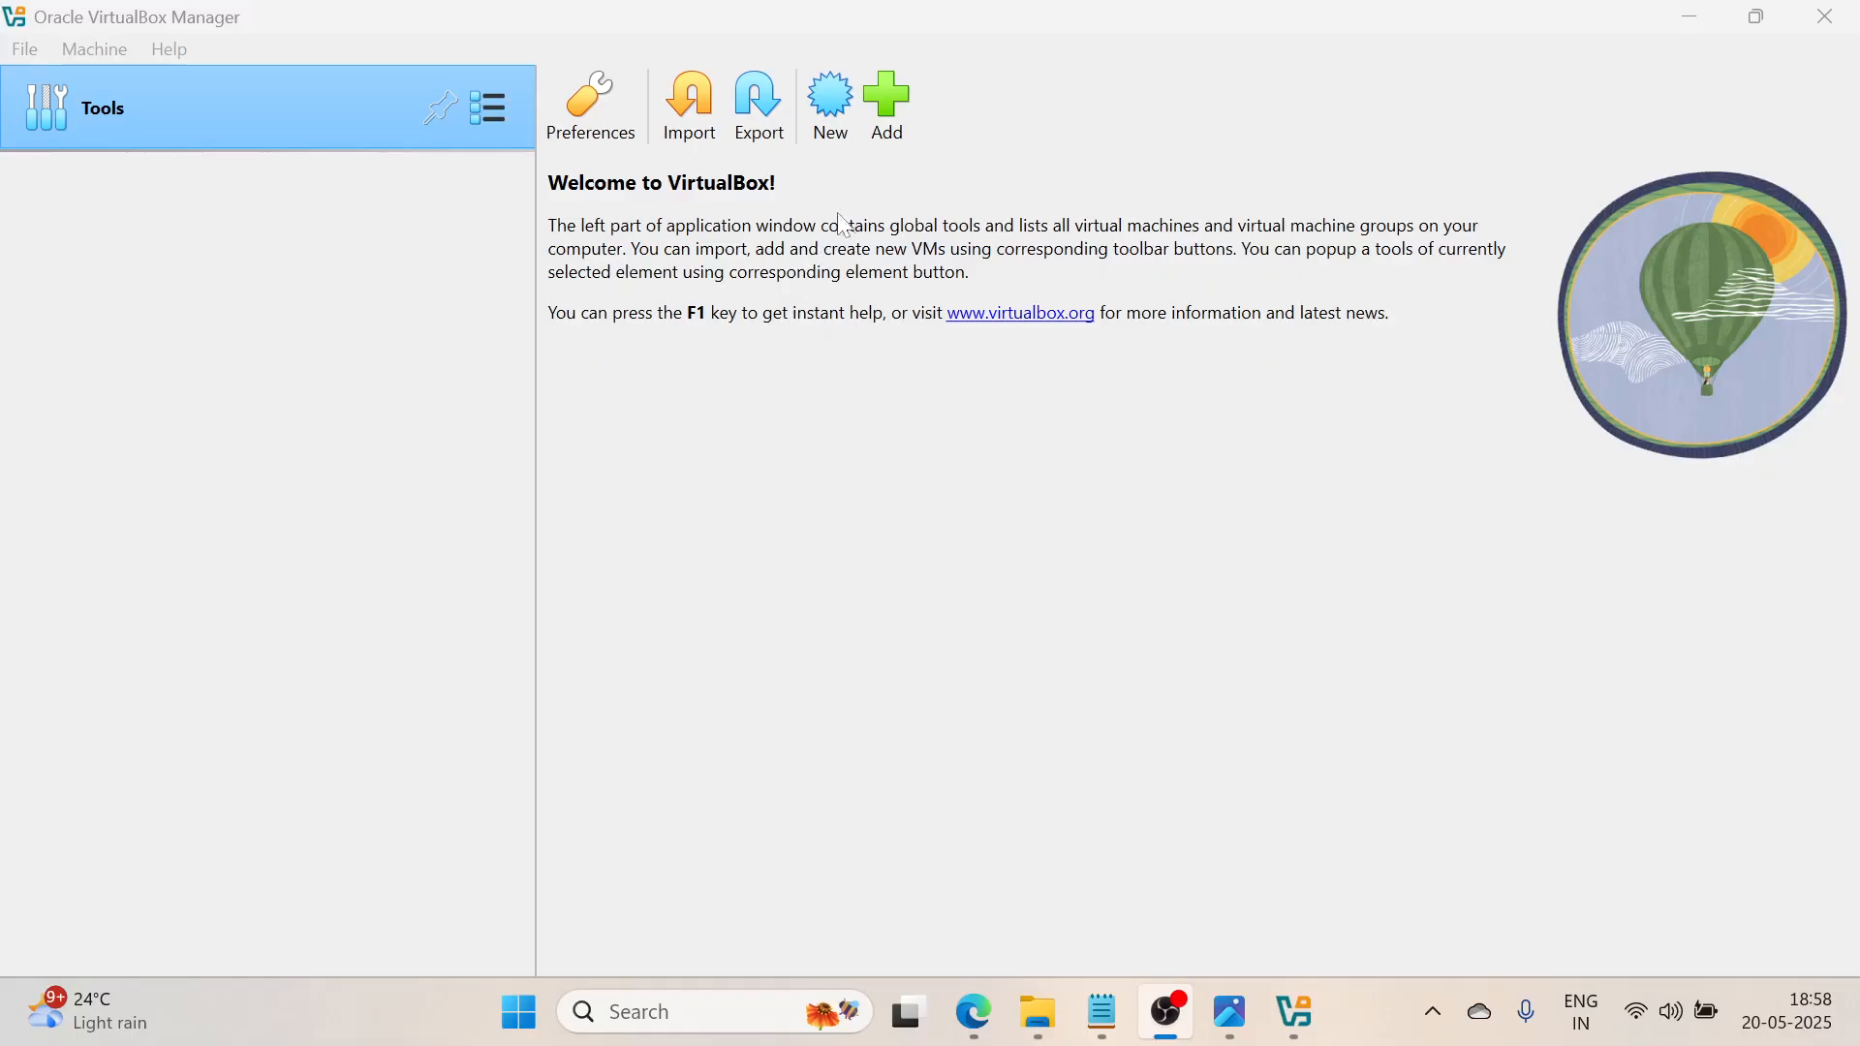
click(834, 108)
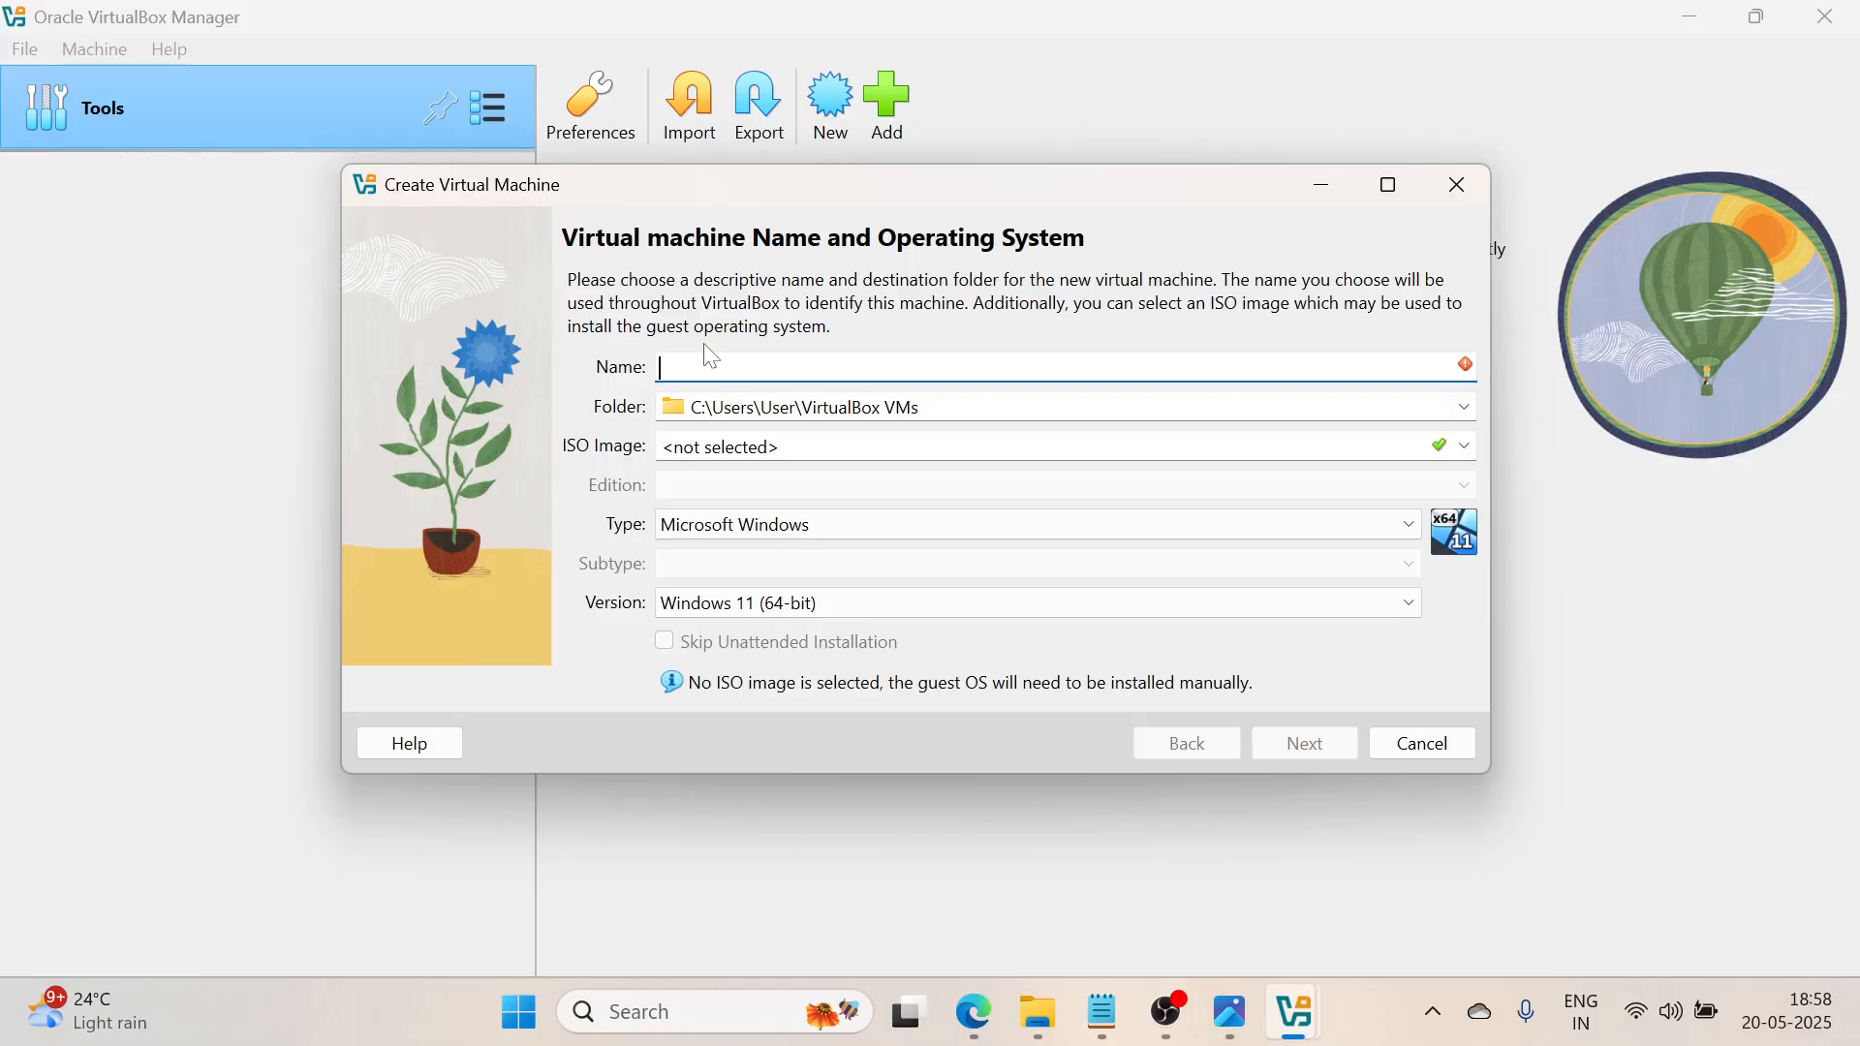
text(Re)
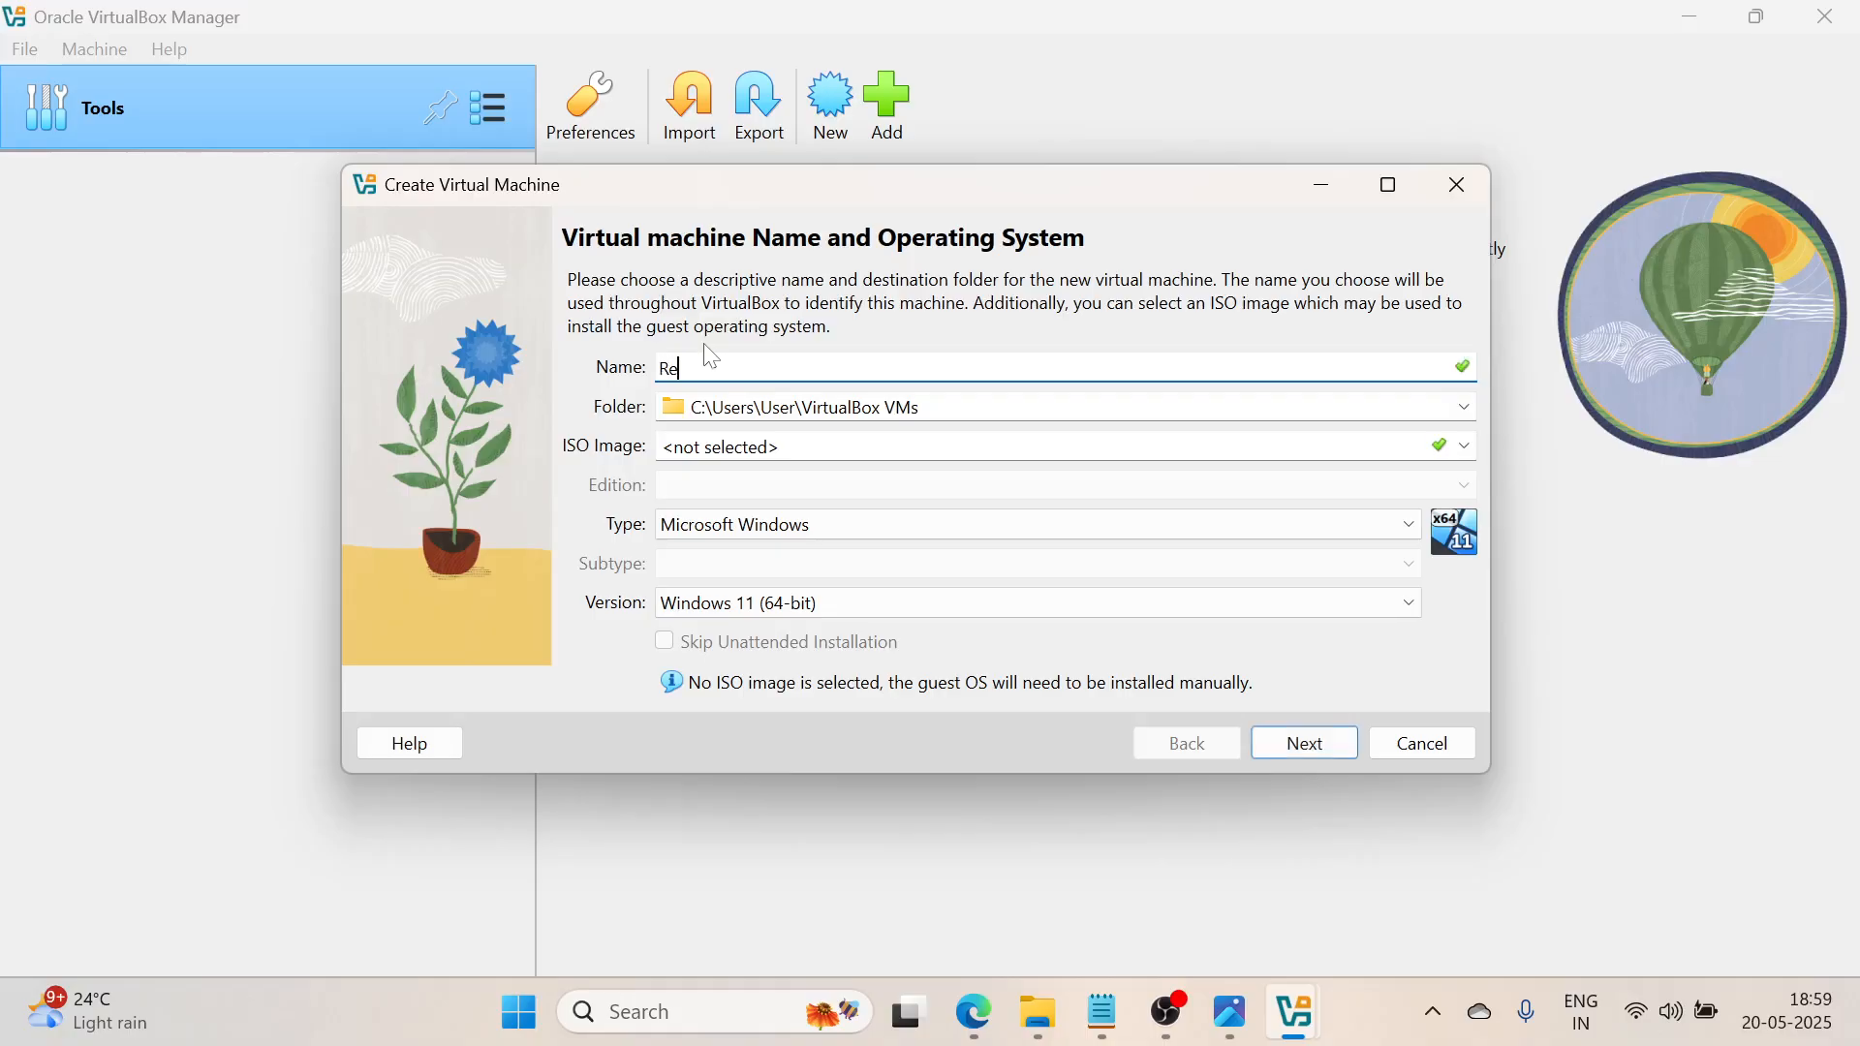
text(d hat)
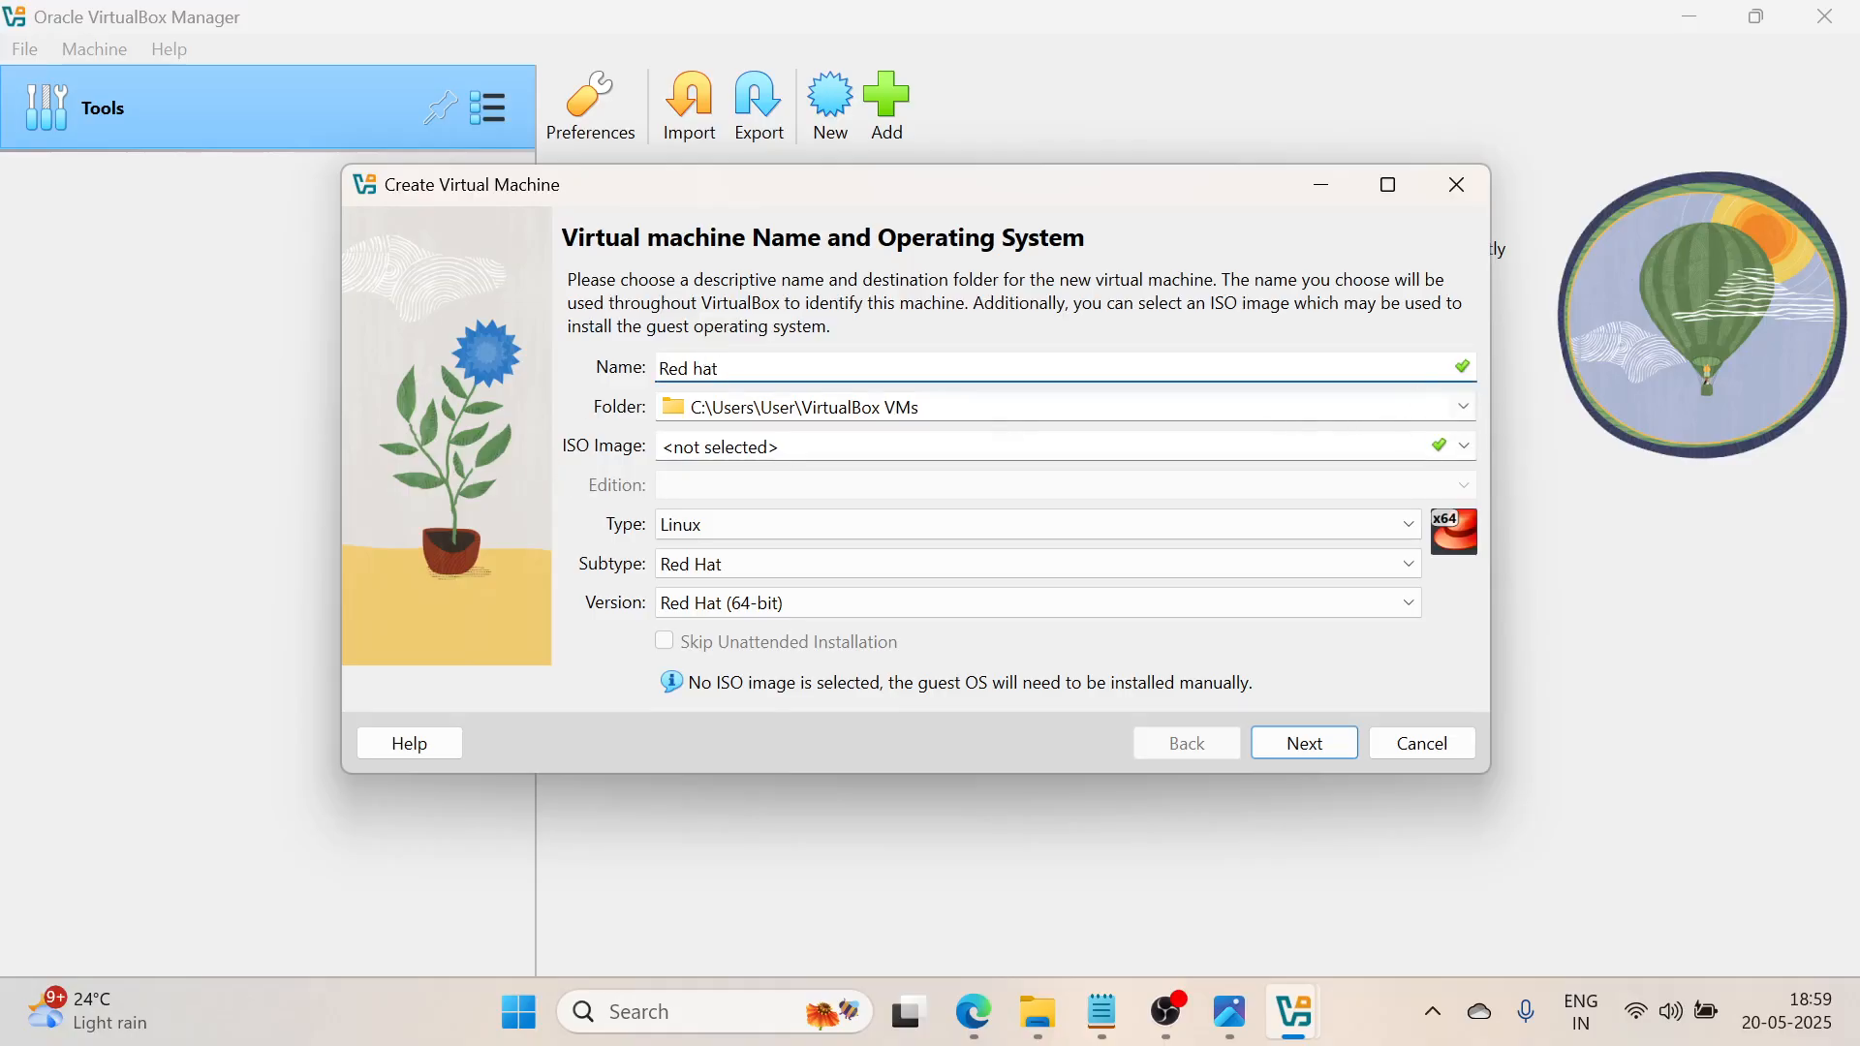
Step: Change the virtual machine's folder to G:\Hyper - V New
click(1463, 408)
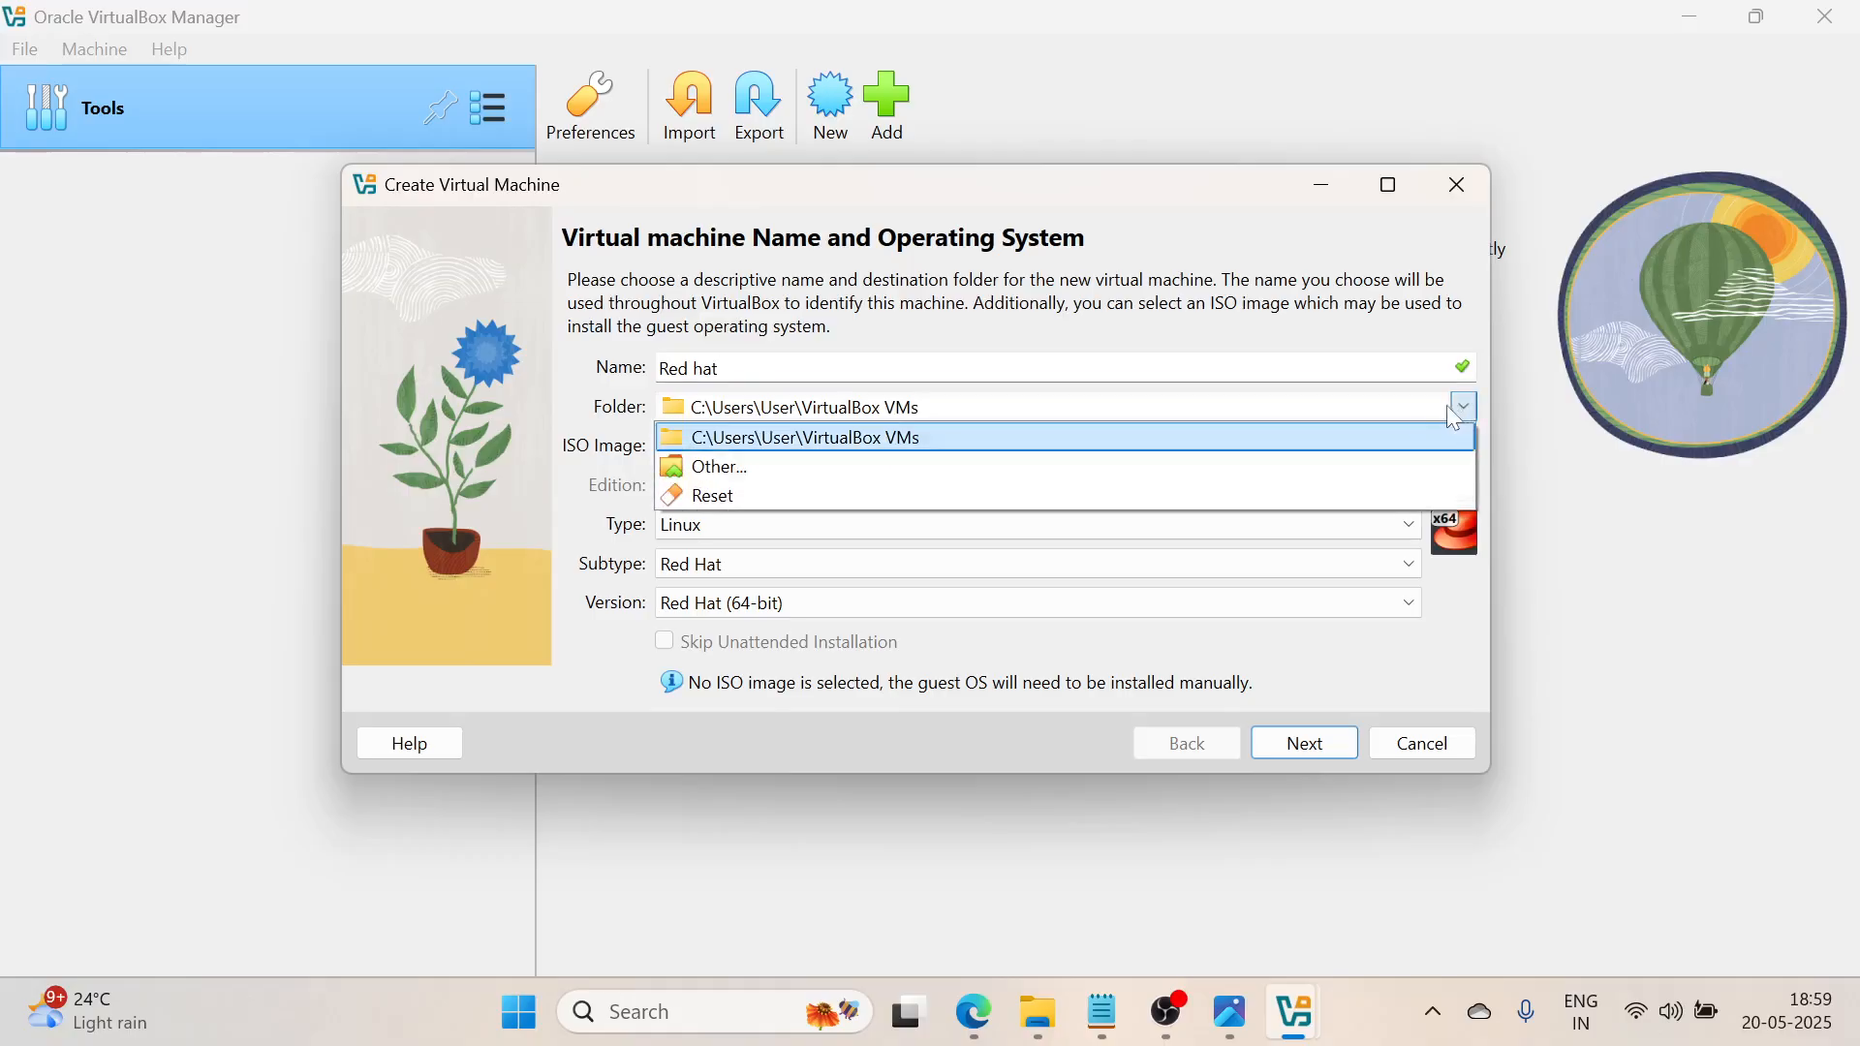
click(797, 477)
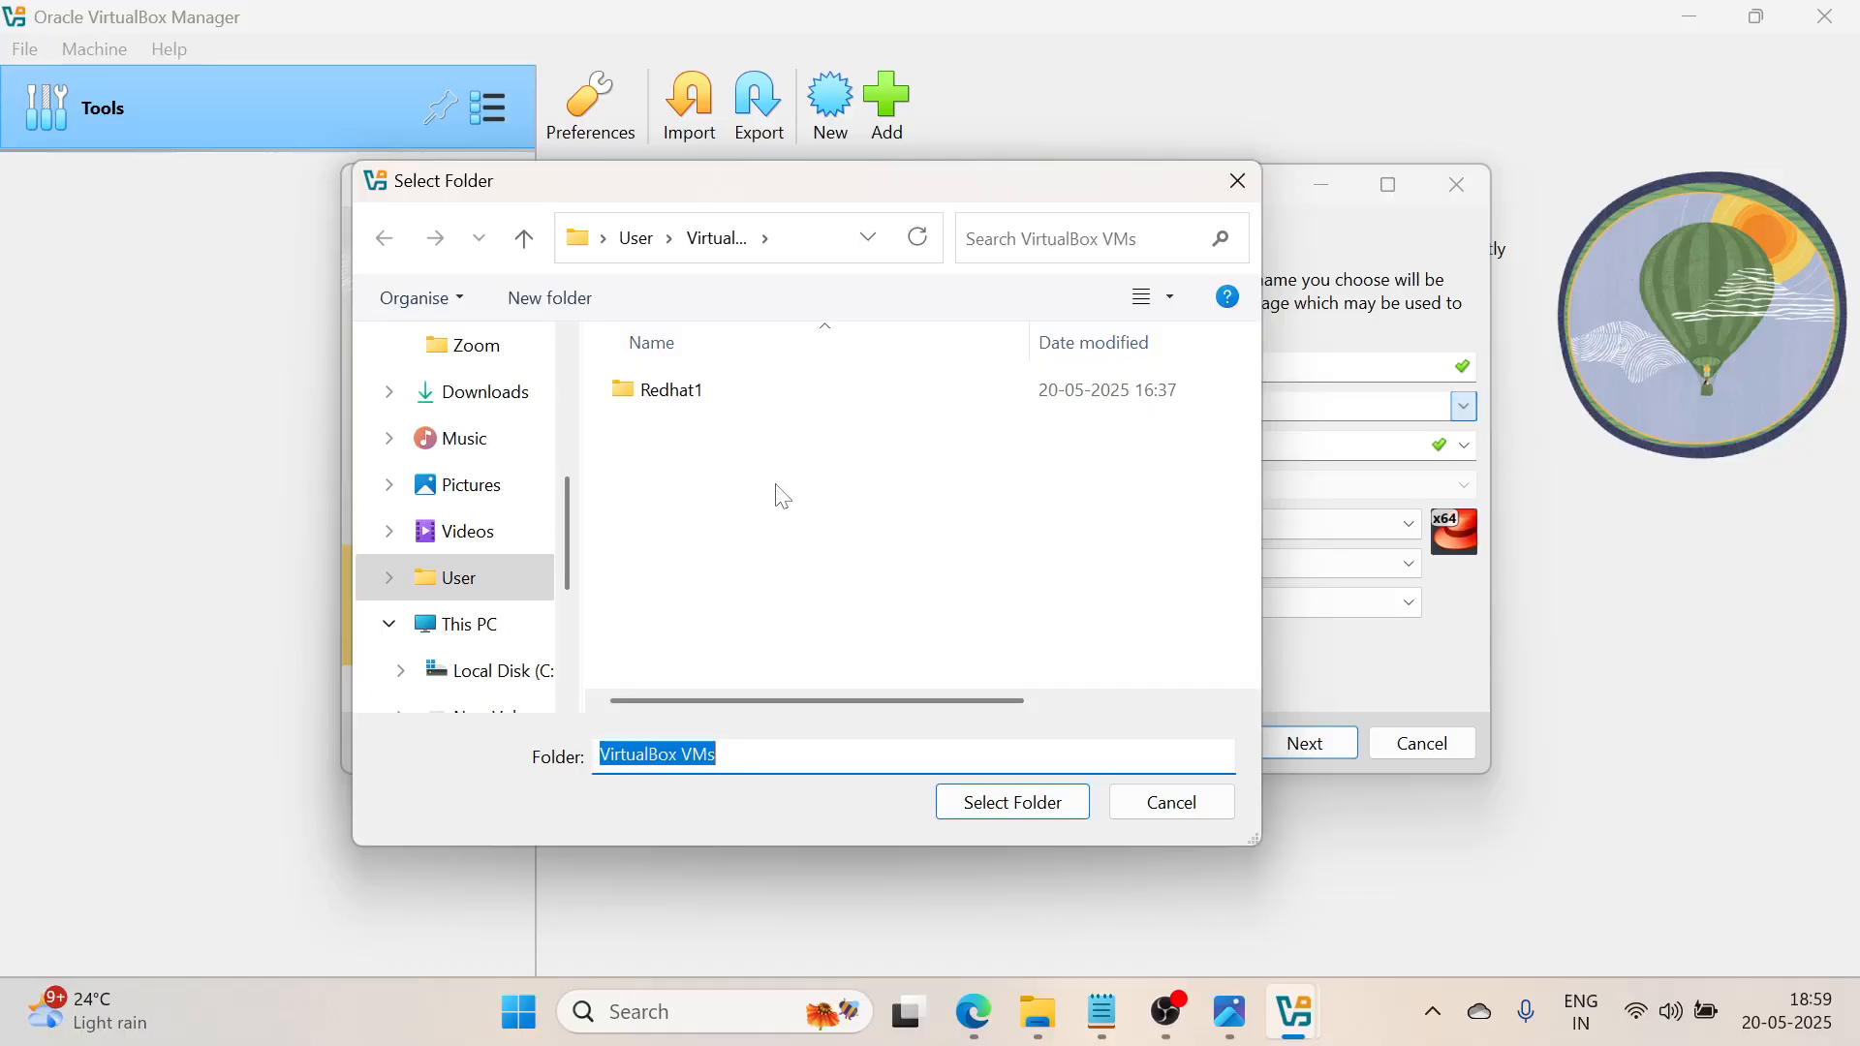
drag(566, 545, 569, 591)
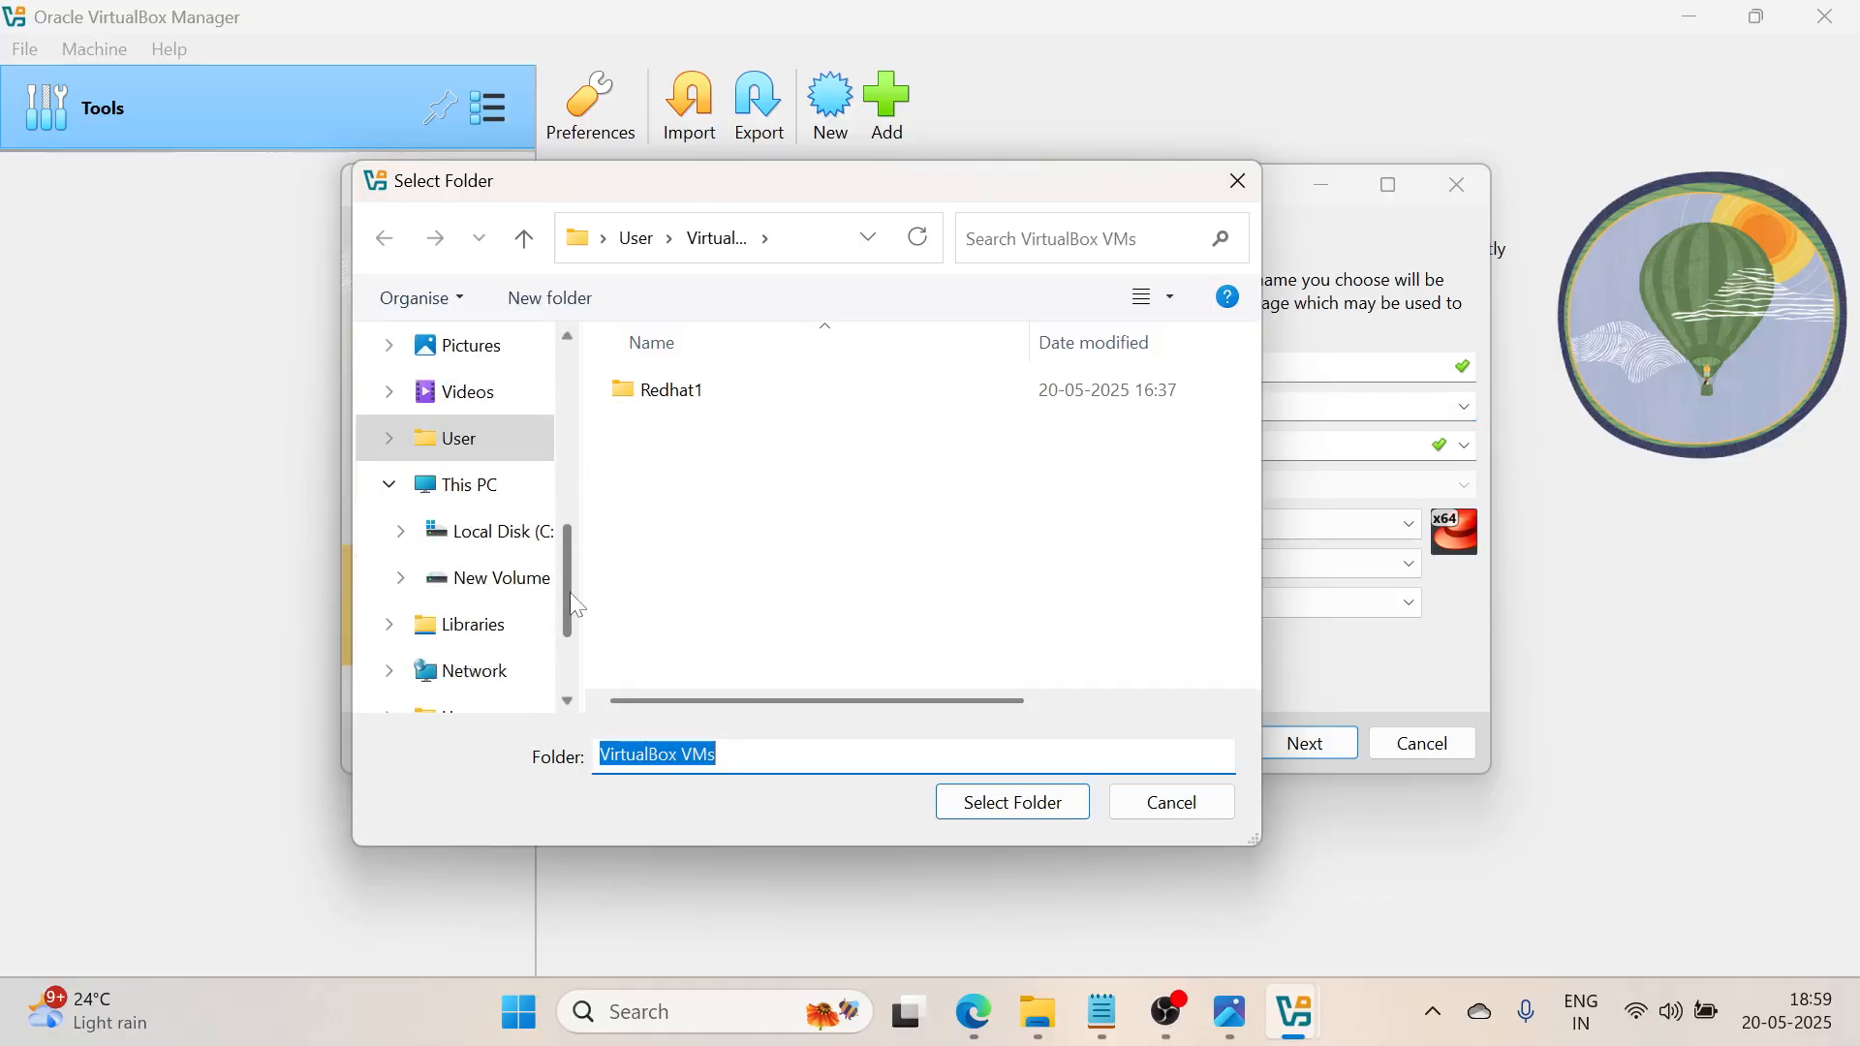
click(501, 550)
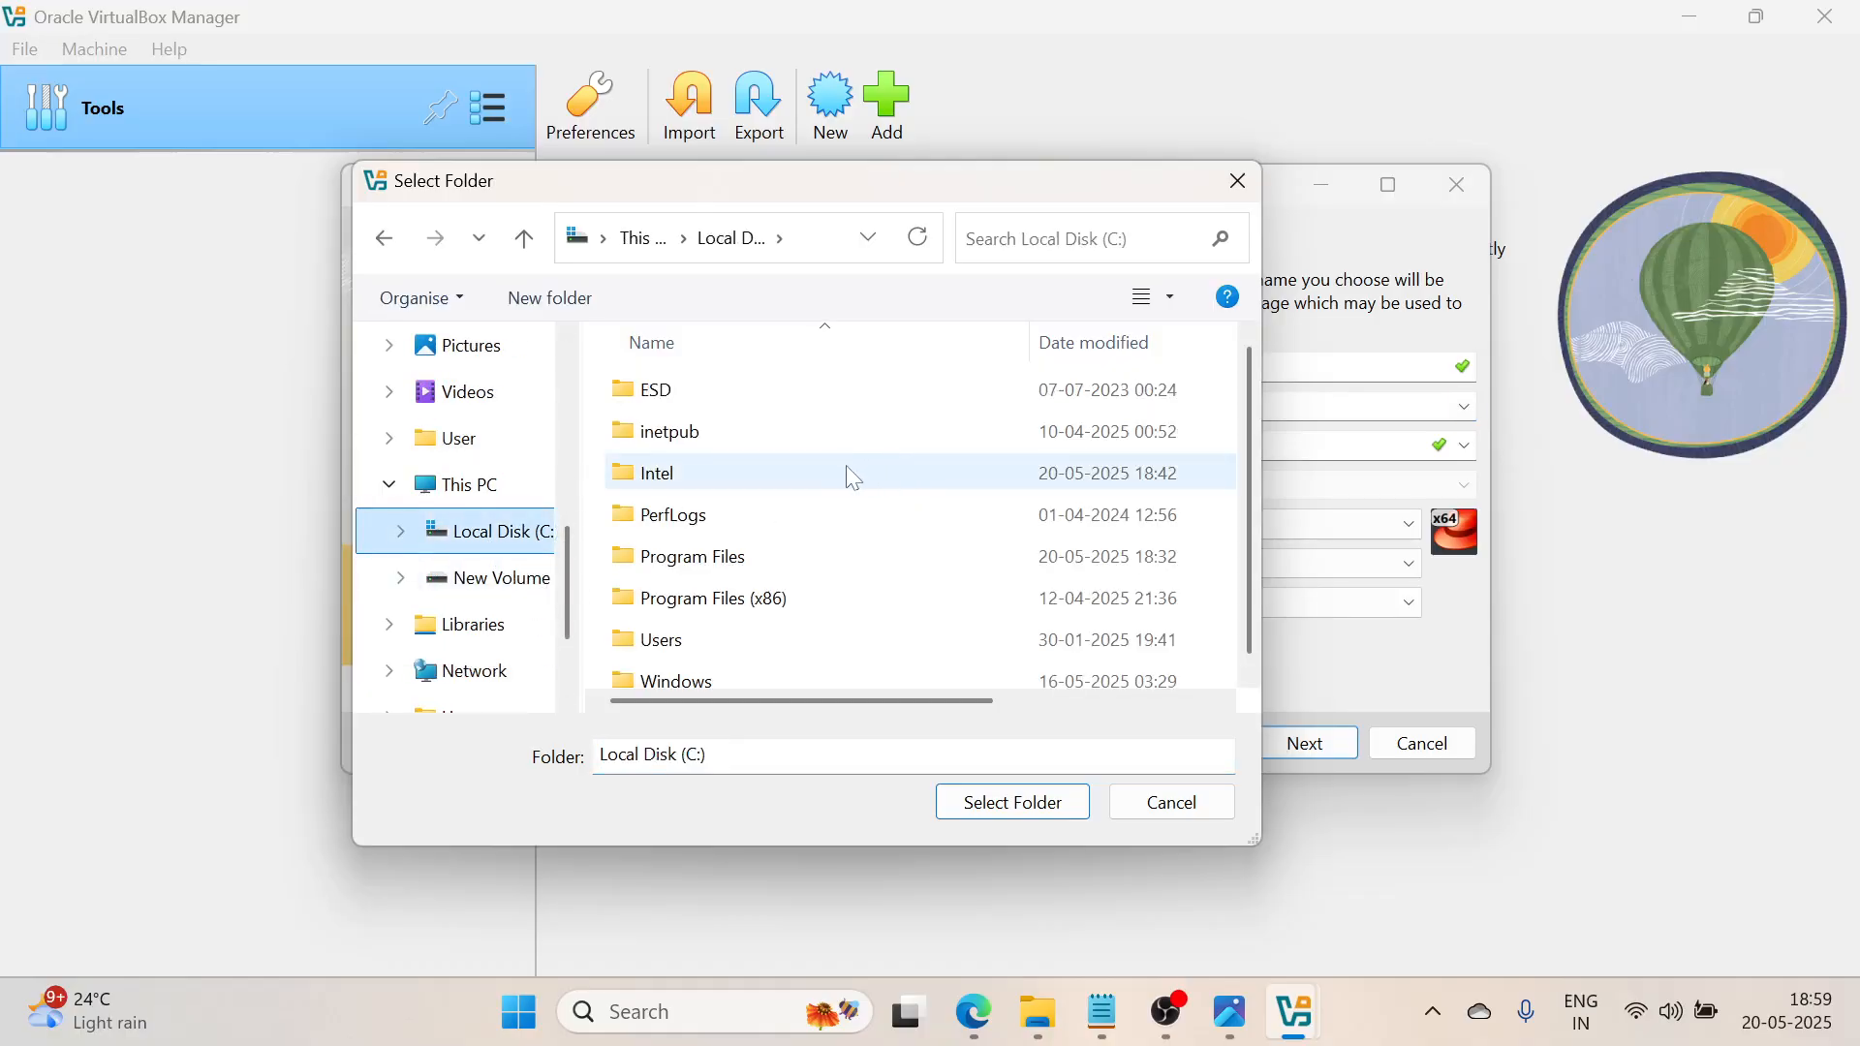
click(540, 587)
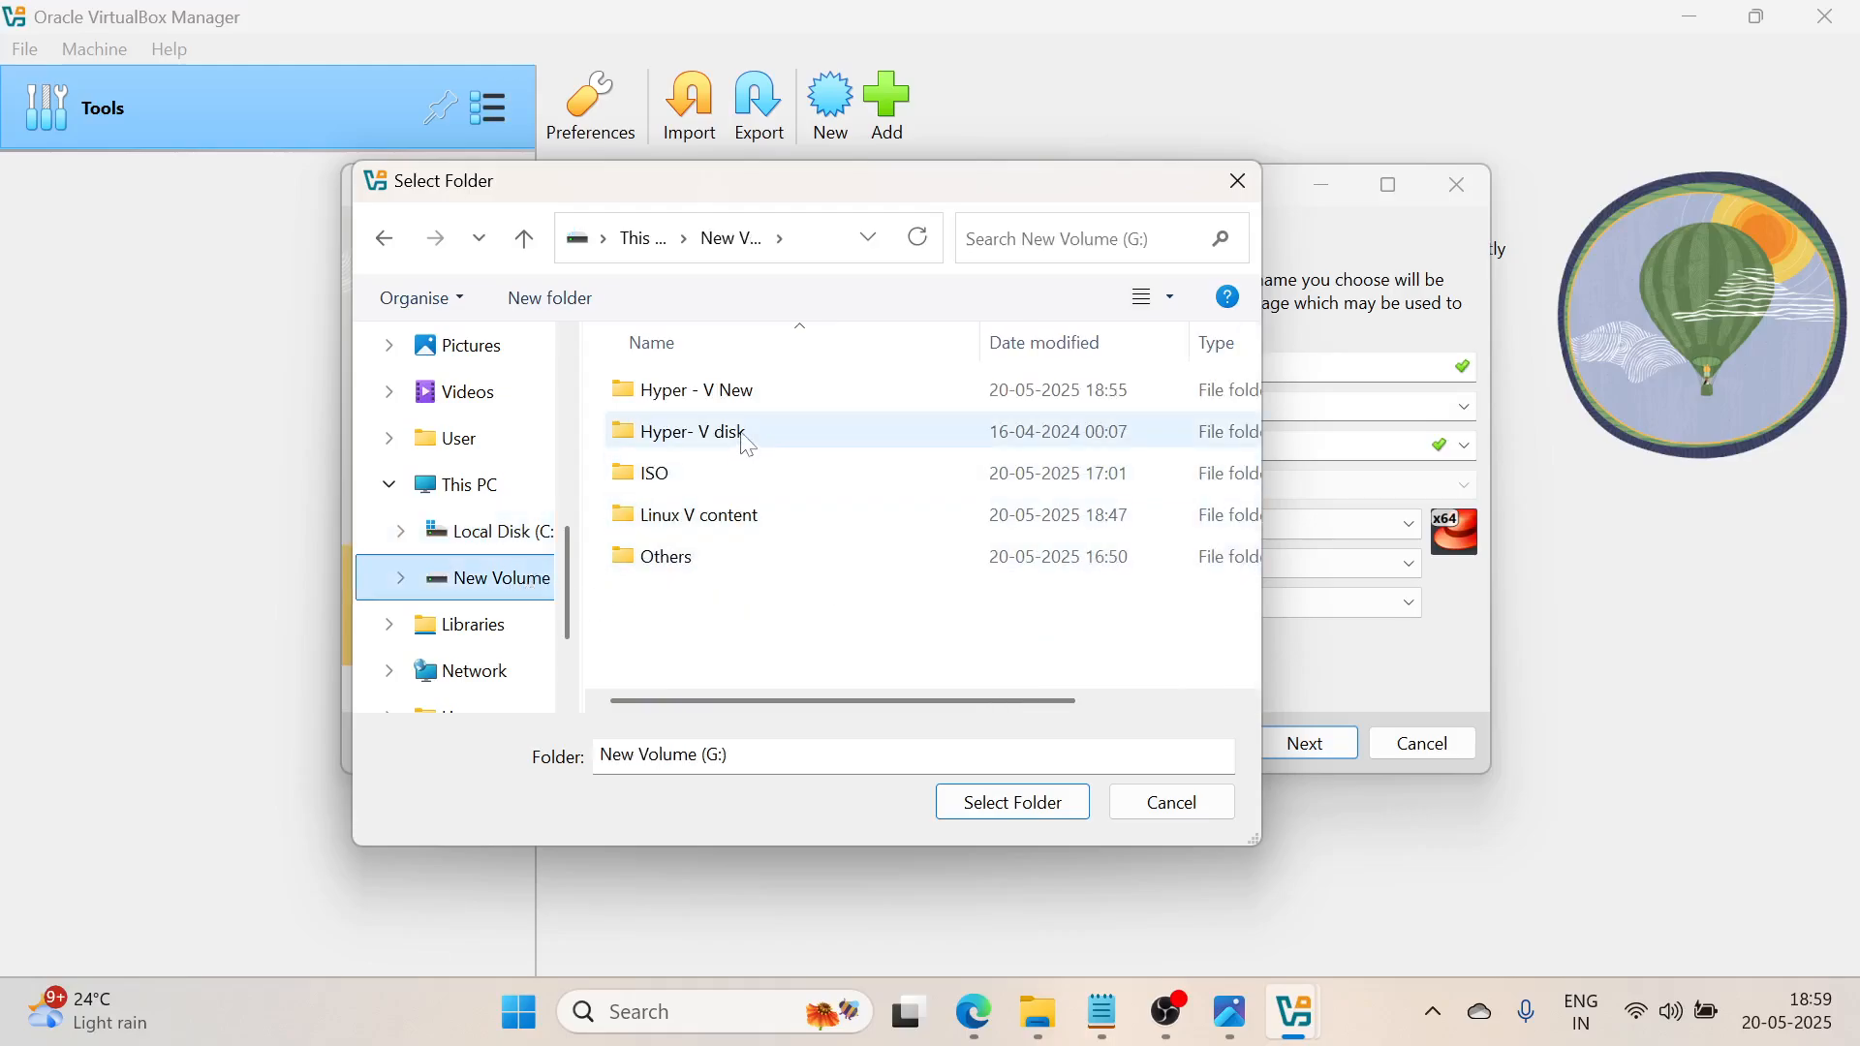
click(759, 412)
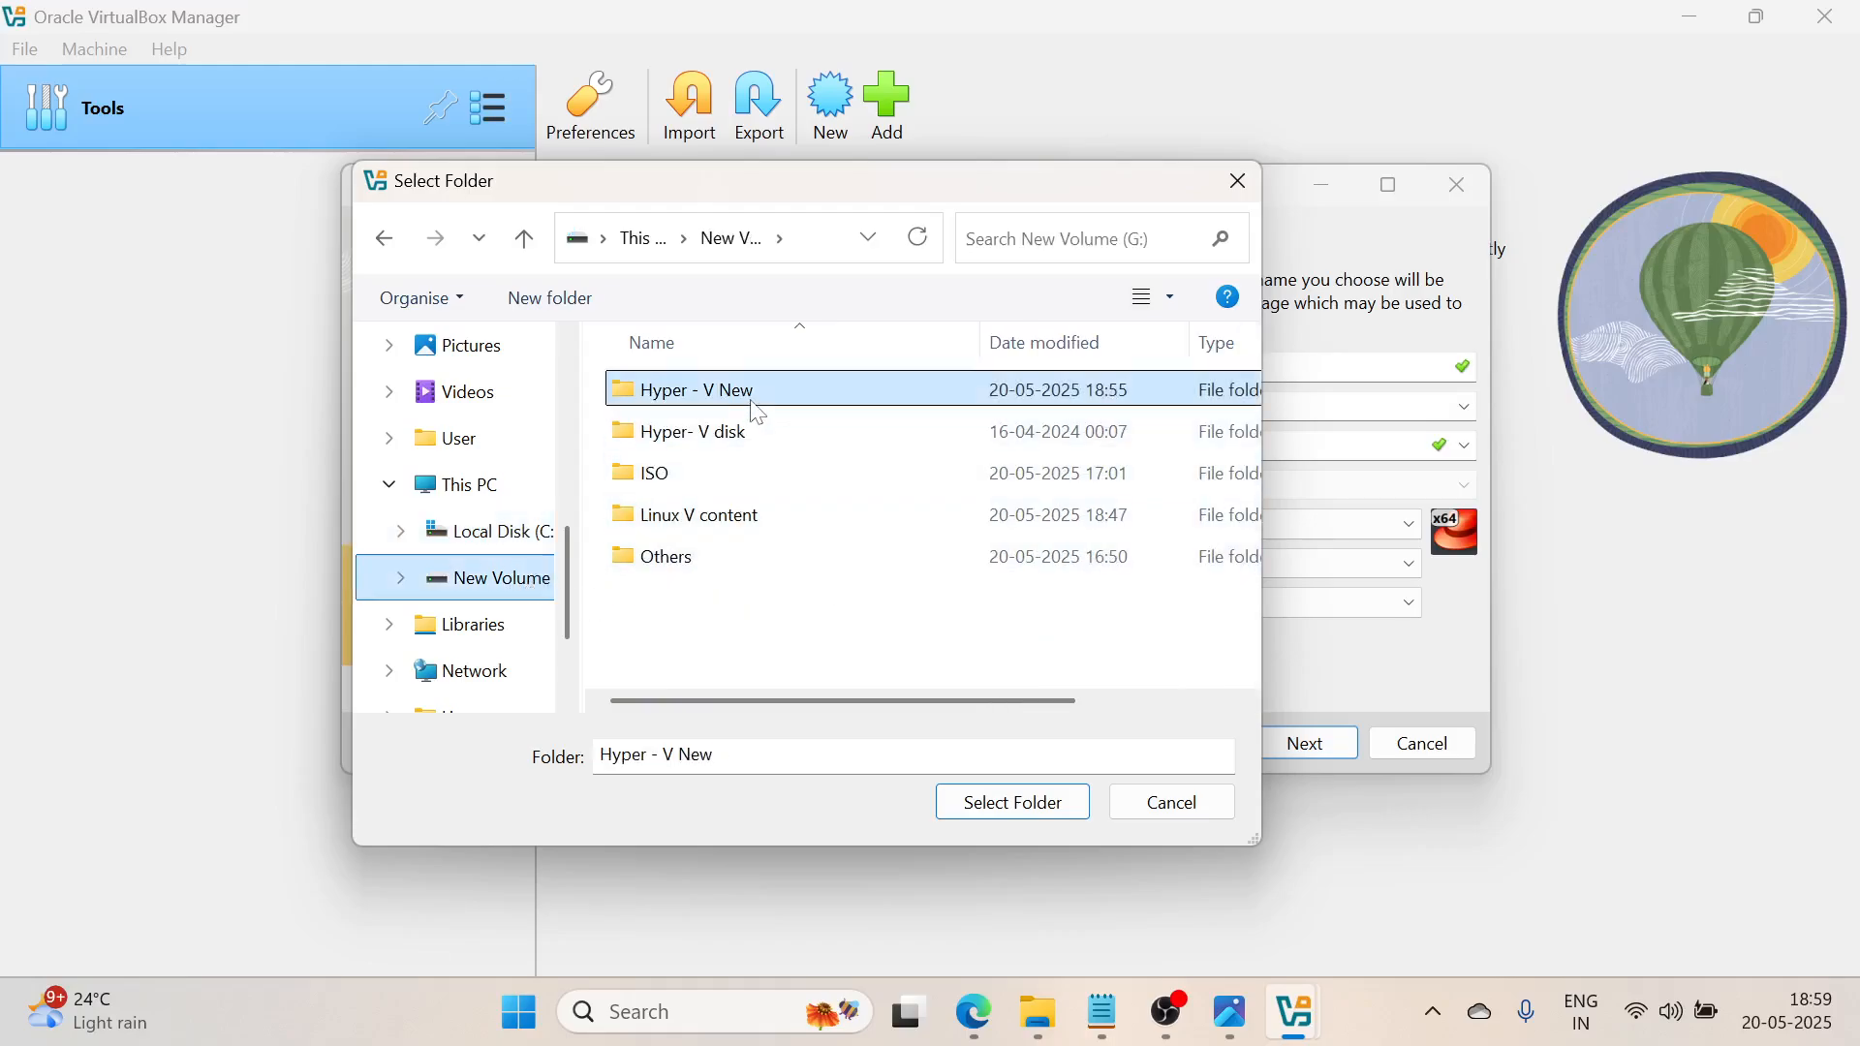
click(1008, 812)
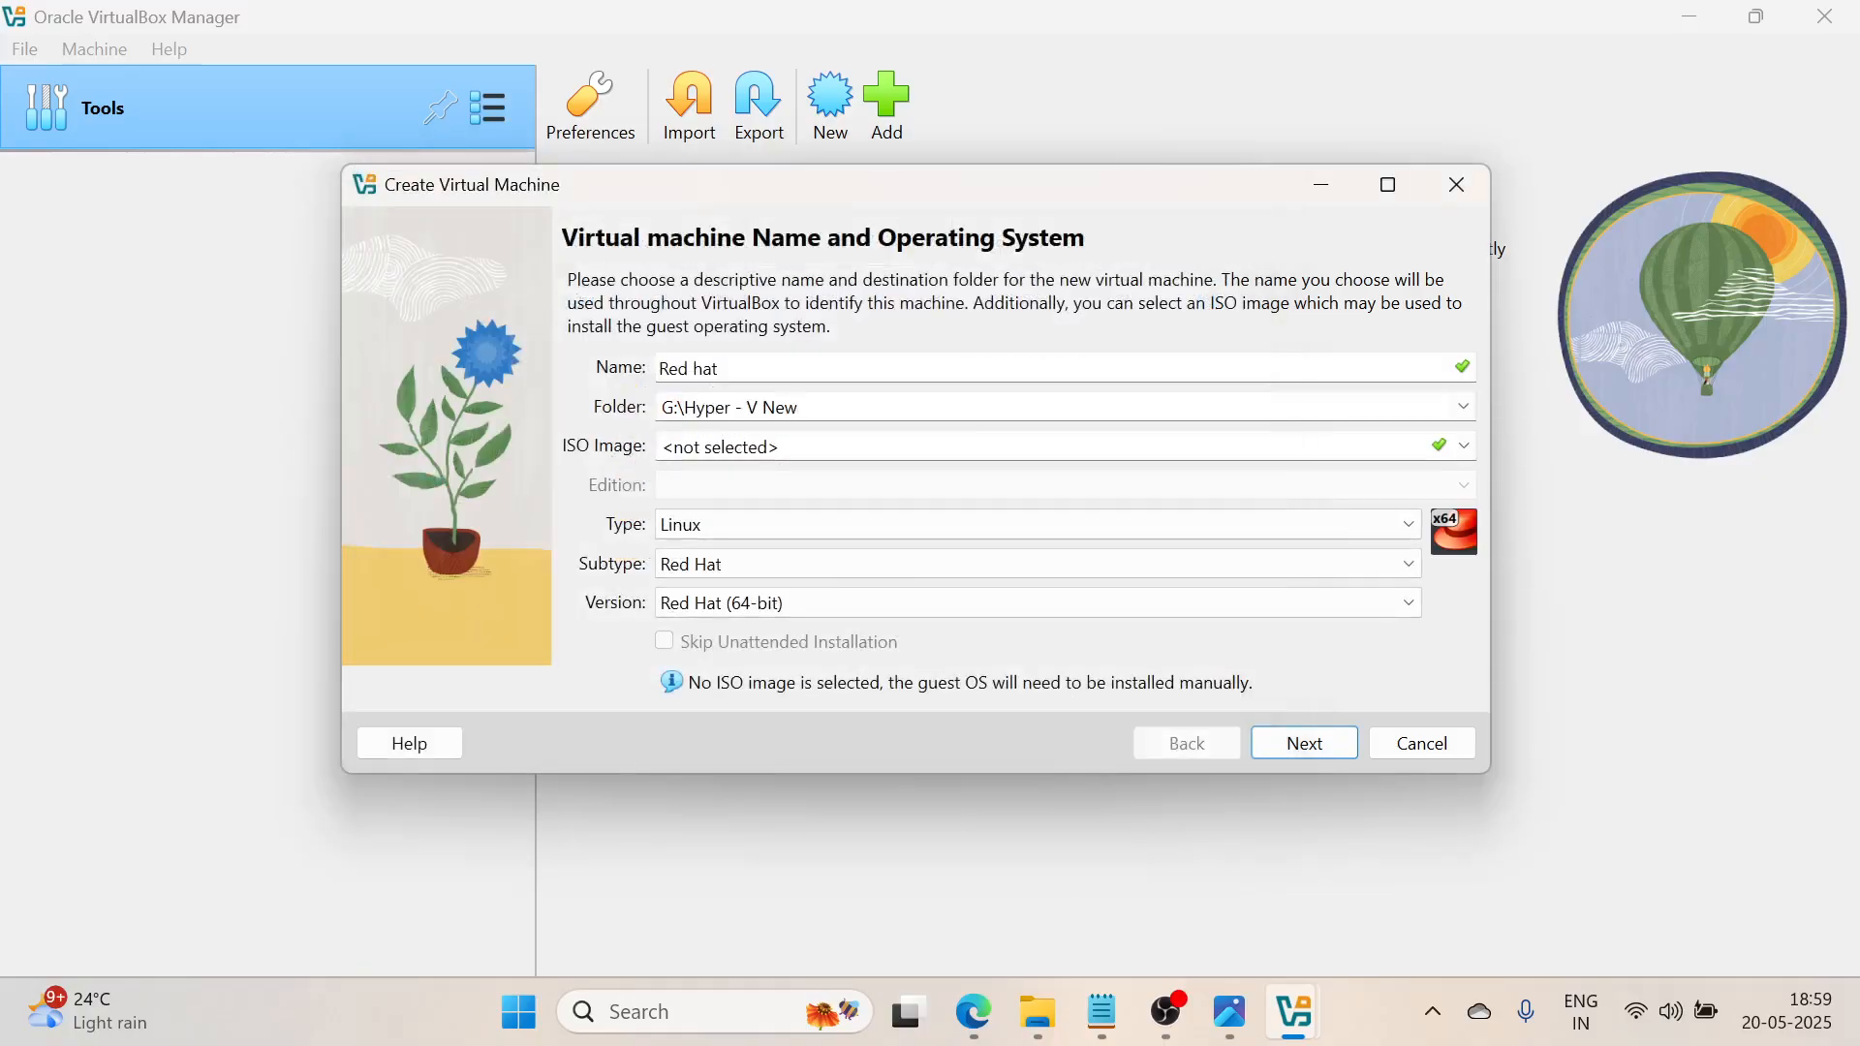
Step: Attach the ISO image rhel-baseos-9.3-x86_64-dvd from G:\ISO and continue to unattended setup
click(1464, 448)
click(829, 499)
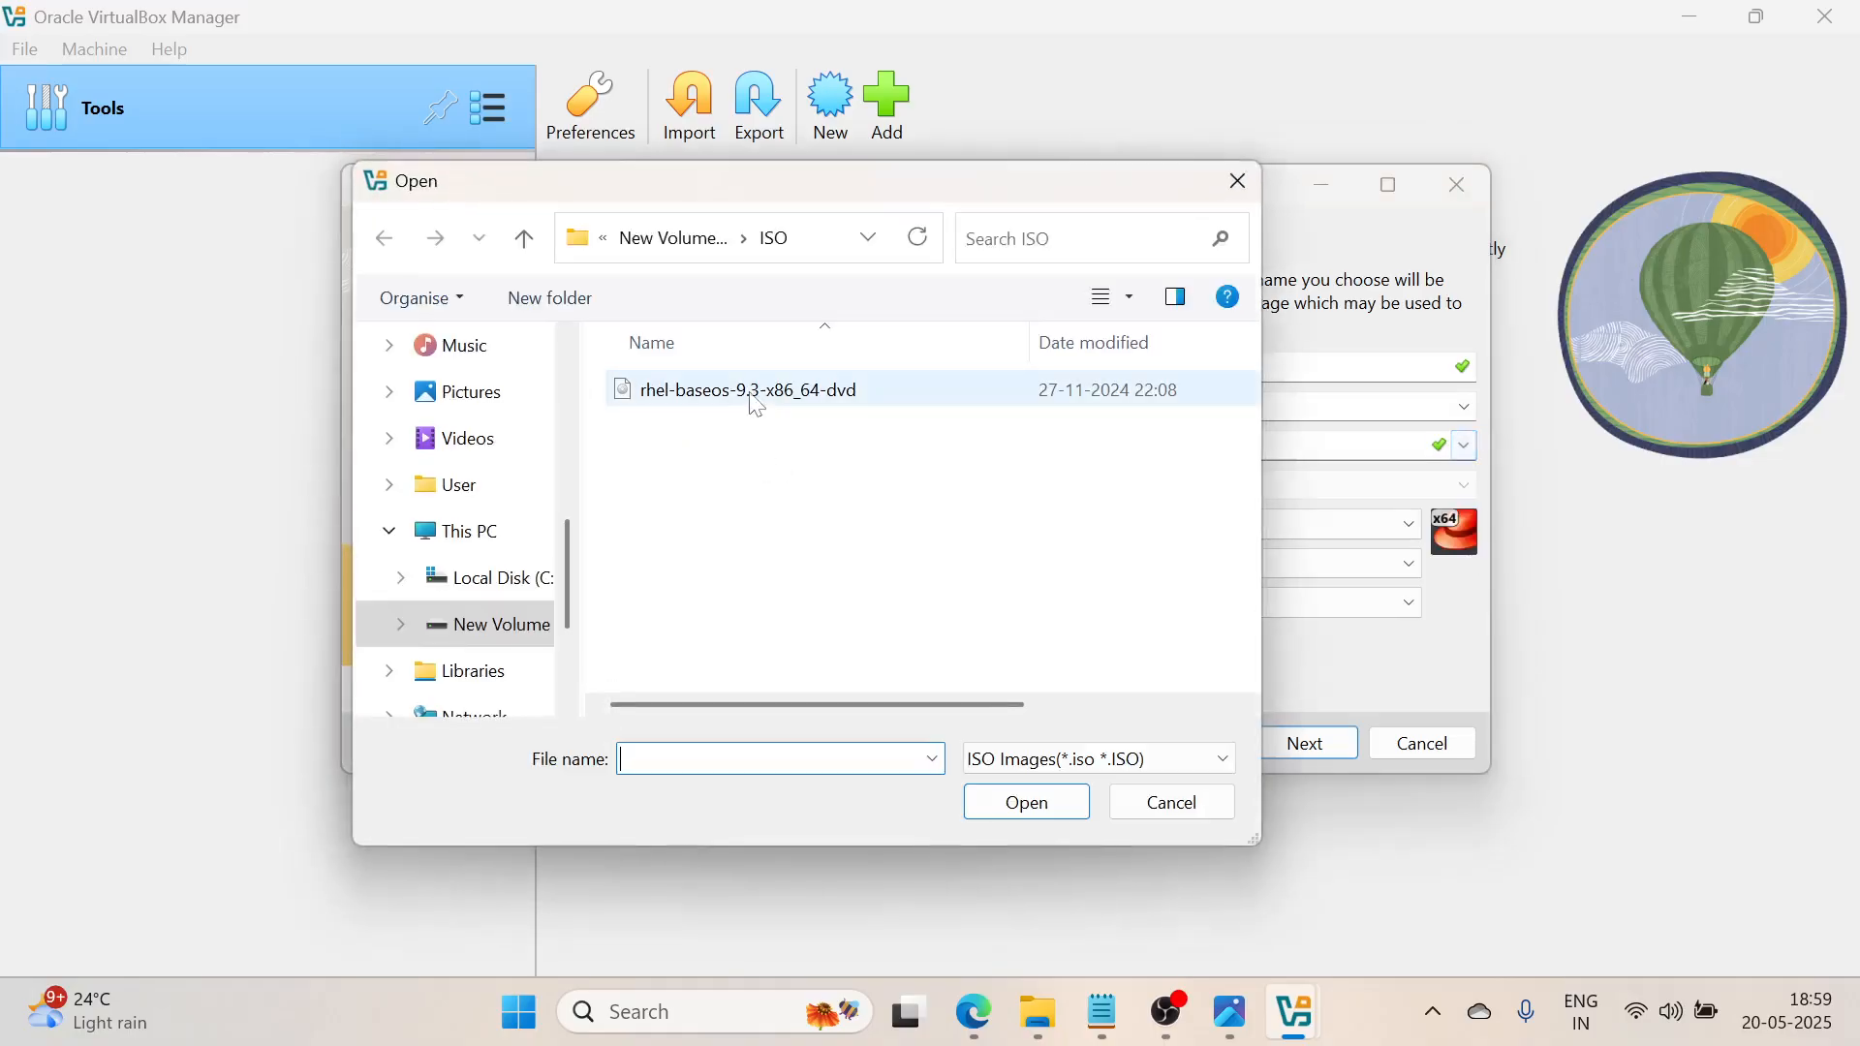
click(757, 389)
click(1025, 802)
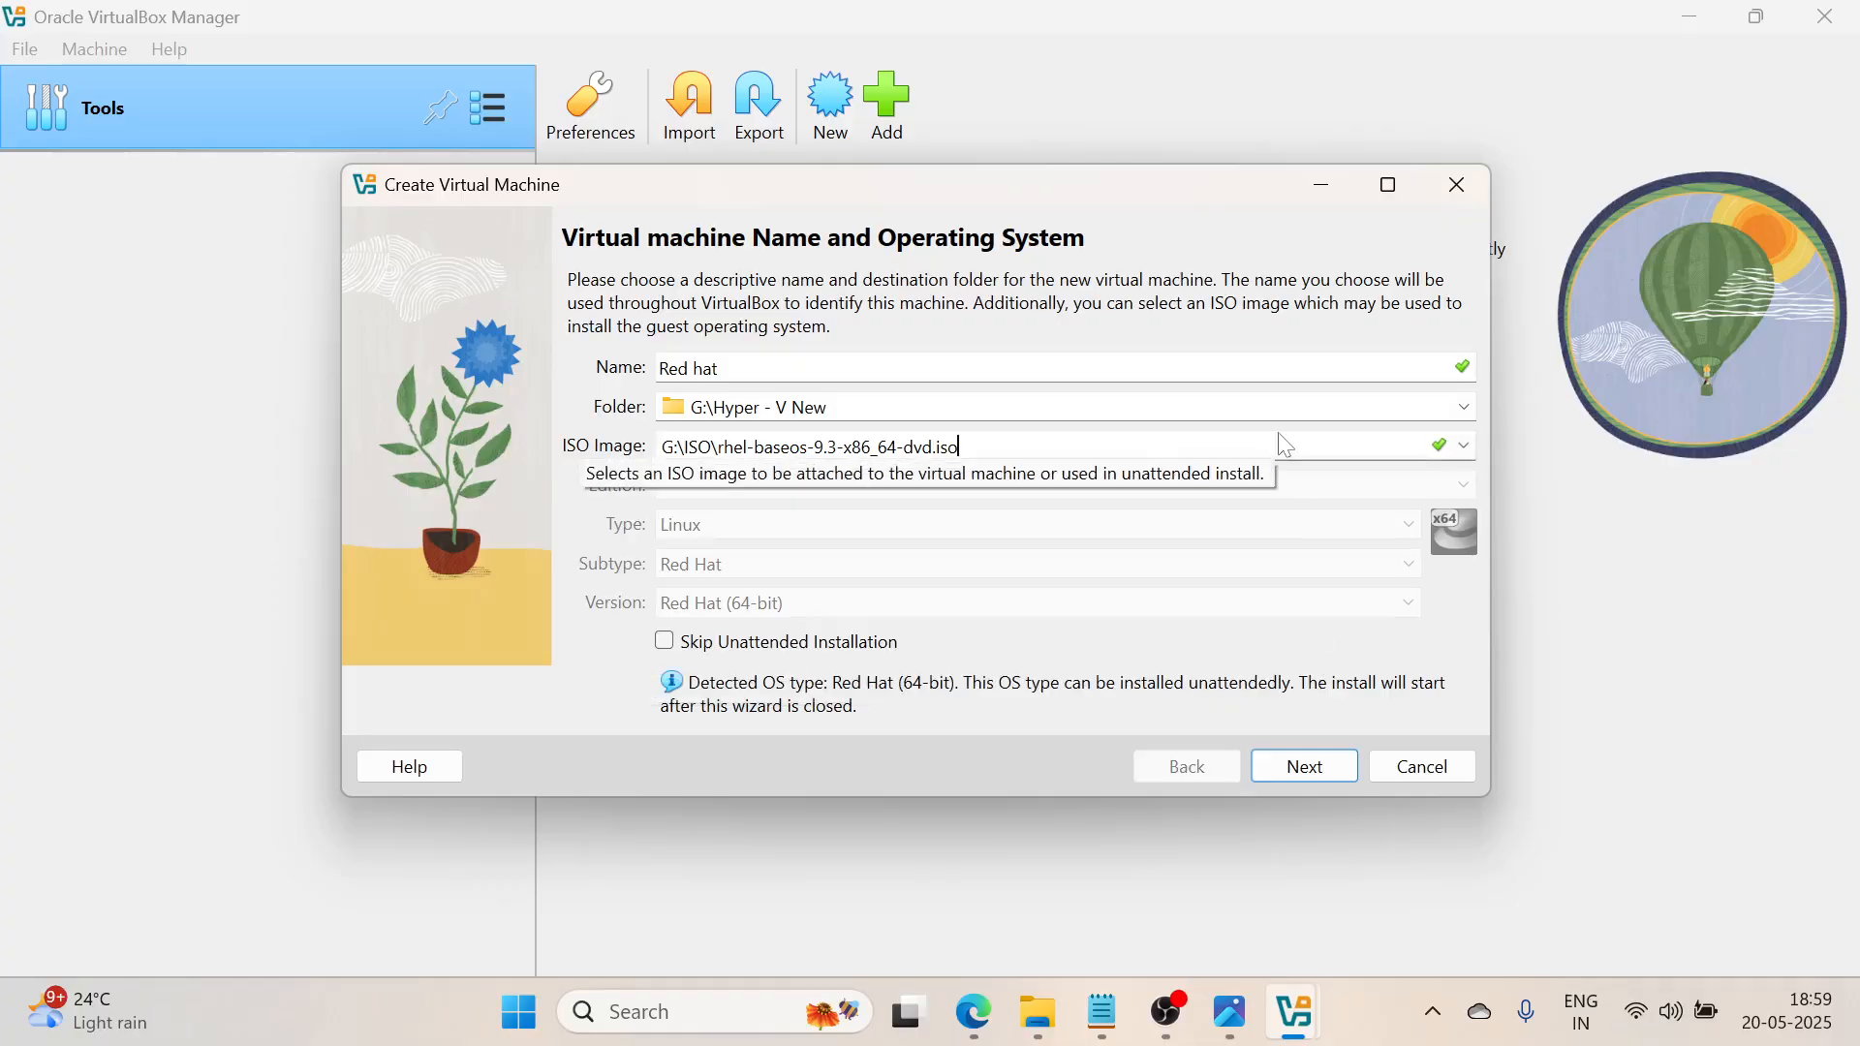
click(1334, 768)
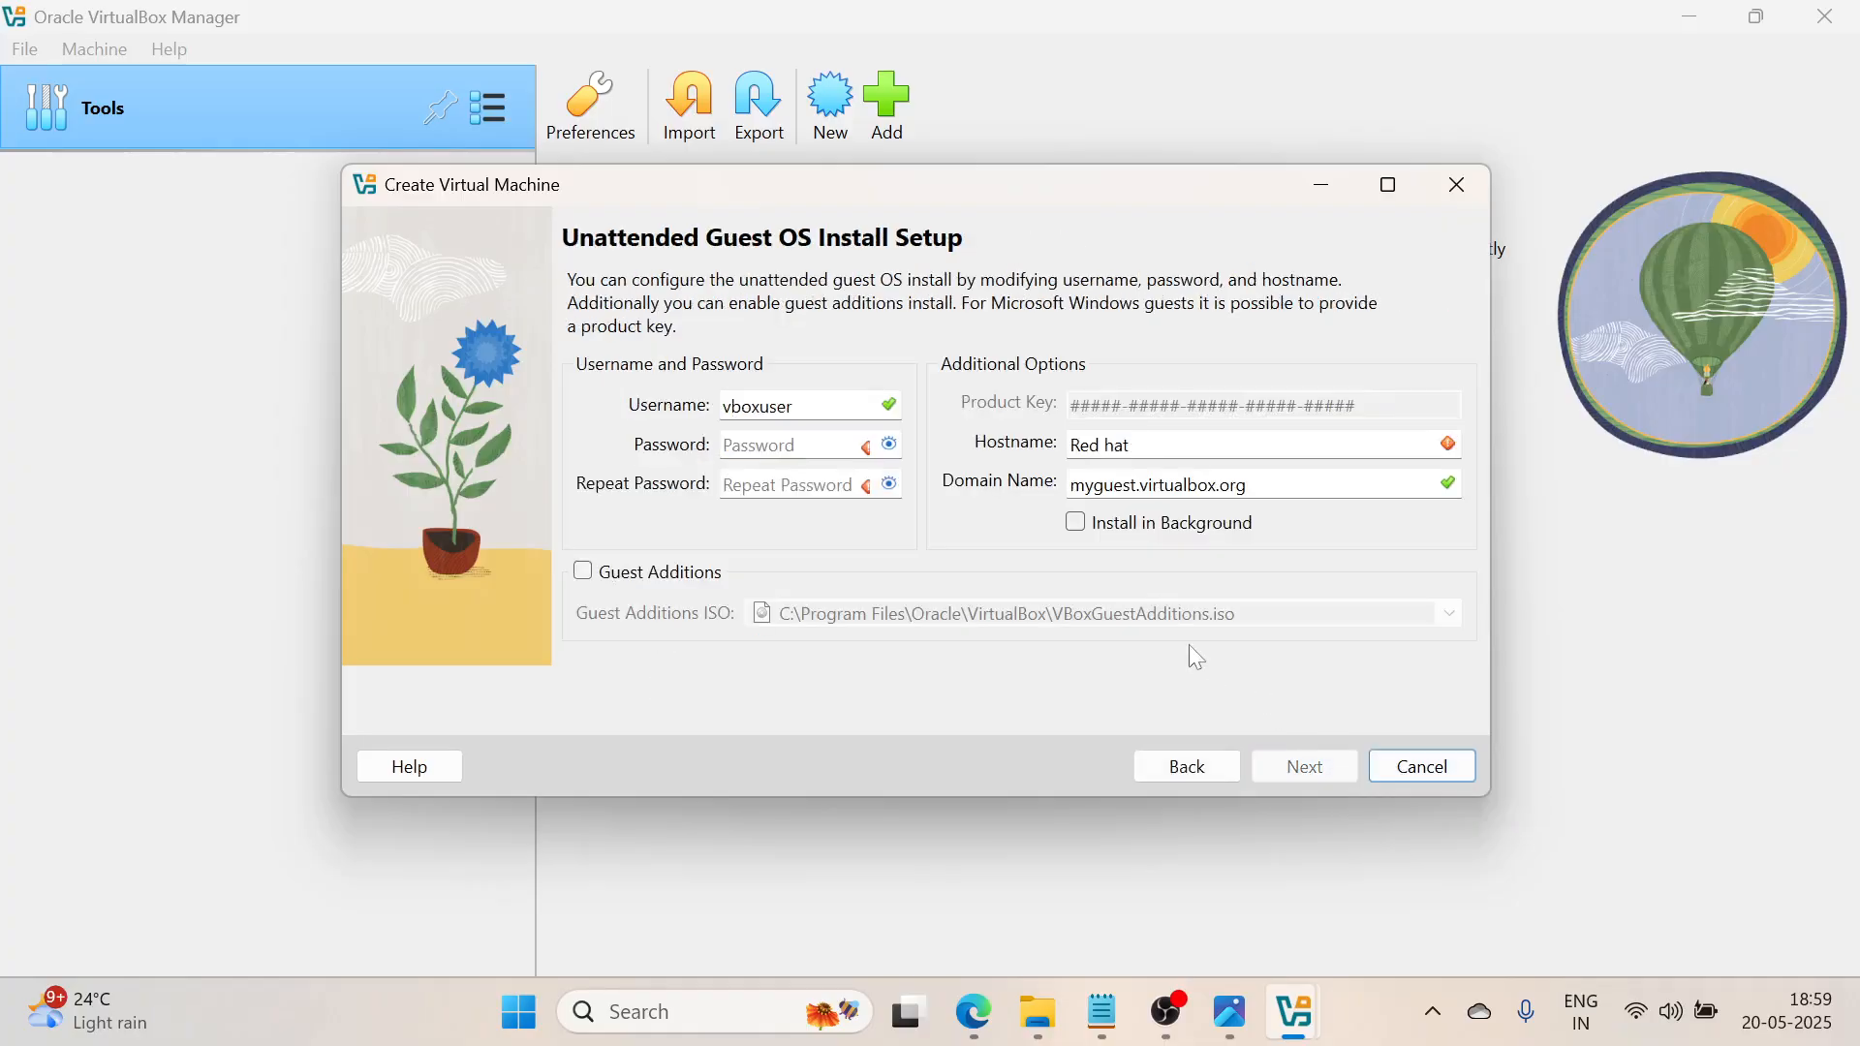
Step: Set the username to root and enter the account password in both password fields
drag(799, 407, 719, 407)
key(BackSpace)
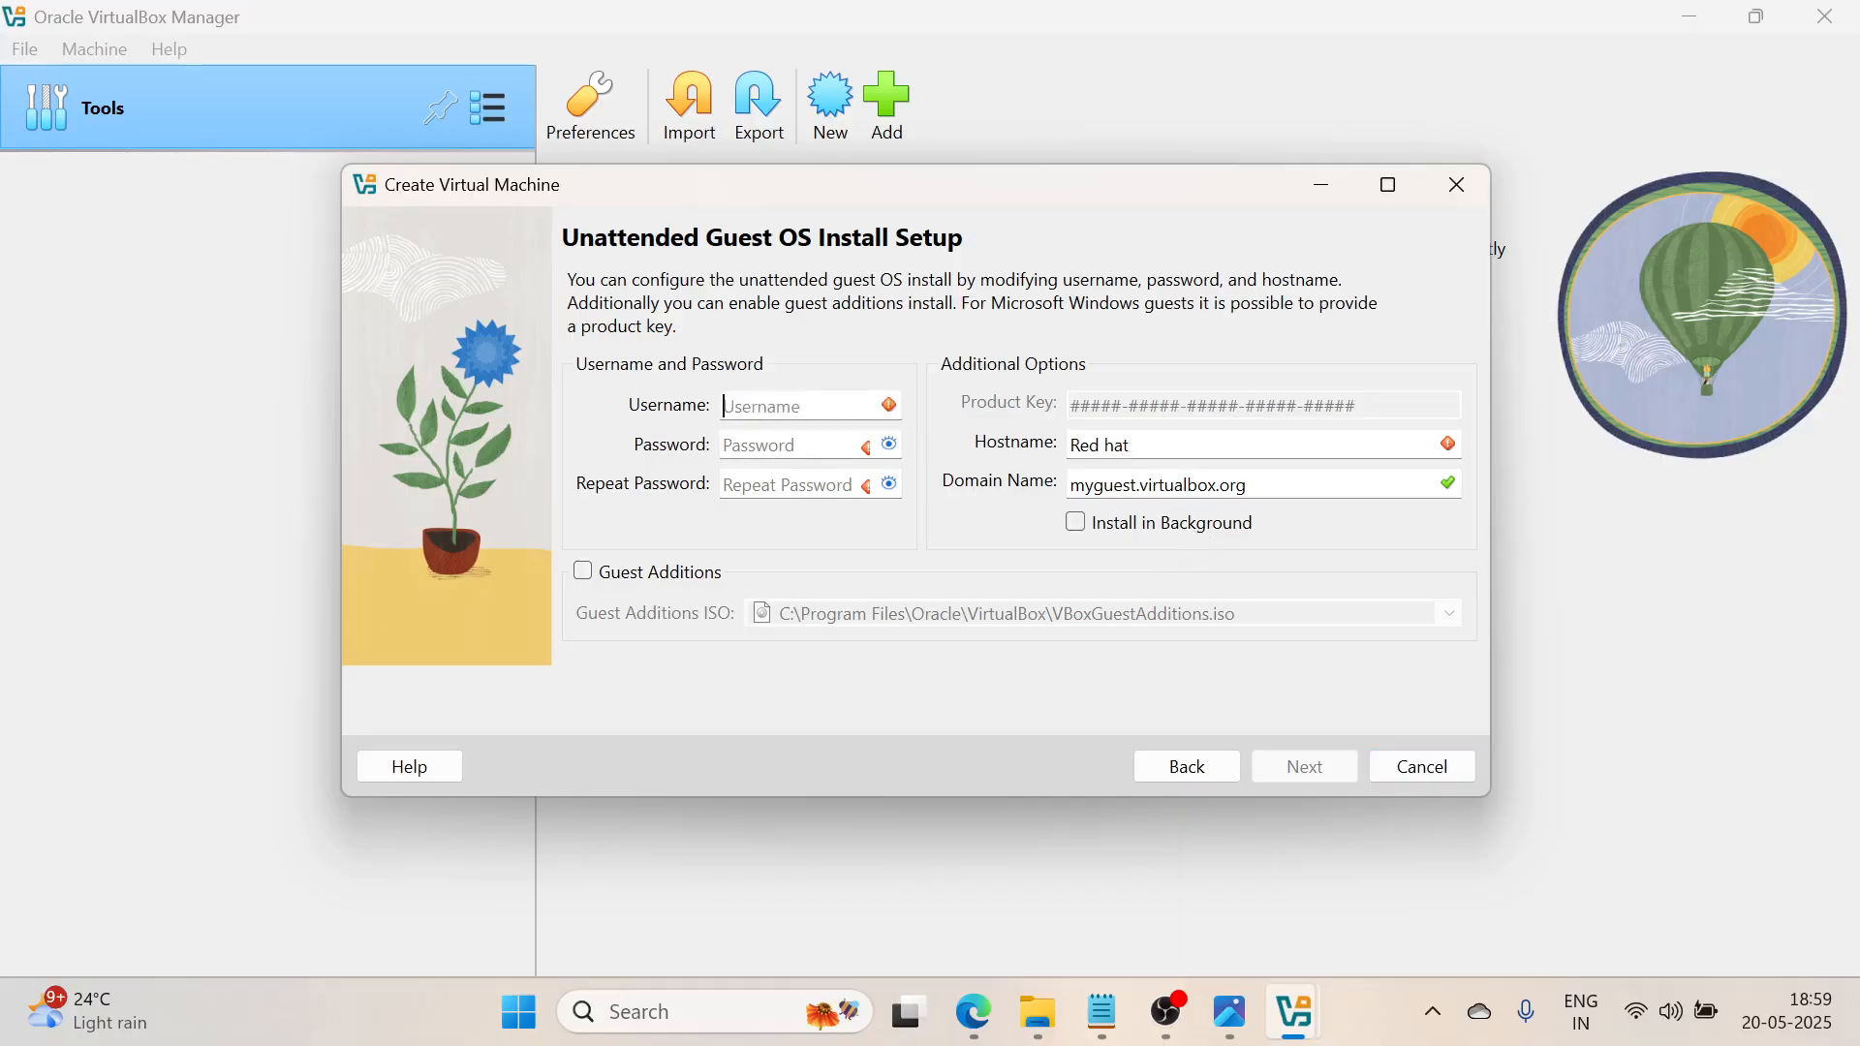
text(root)
key(Tab)
text(●●●●●)
key(BackSpace)
key(BackSpace)
key(BackSpace)
text(●●●●●●●●)
key(BackSpace)
key(BackSpace)
key(BackSpace)
key(BackSpace)
key(BackSpace)
key(BackSpace)
key(BackSpace)
key(BackSpace)
key(BackSpace)
text(●●●●●●●●●●●)
key(Tab)
text(●●●●●●●●●●●●●●)
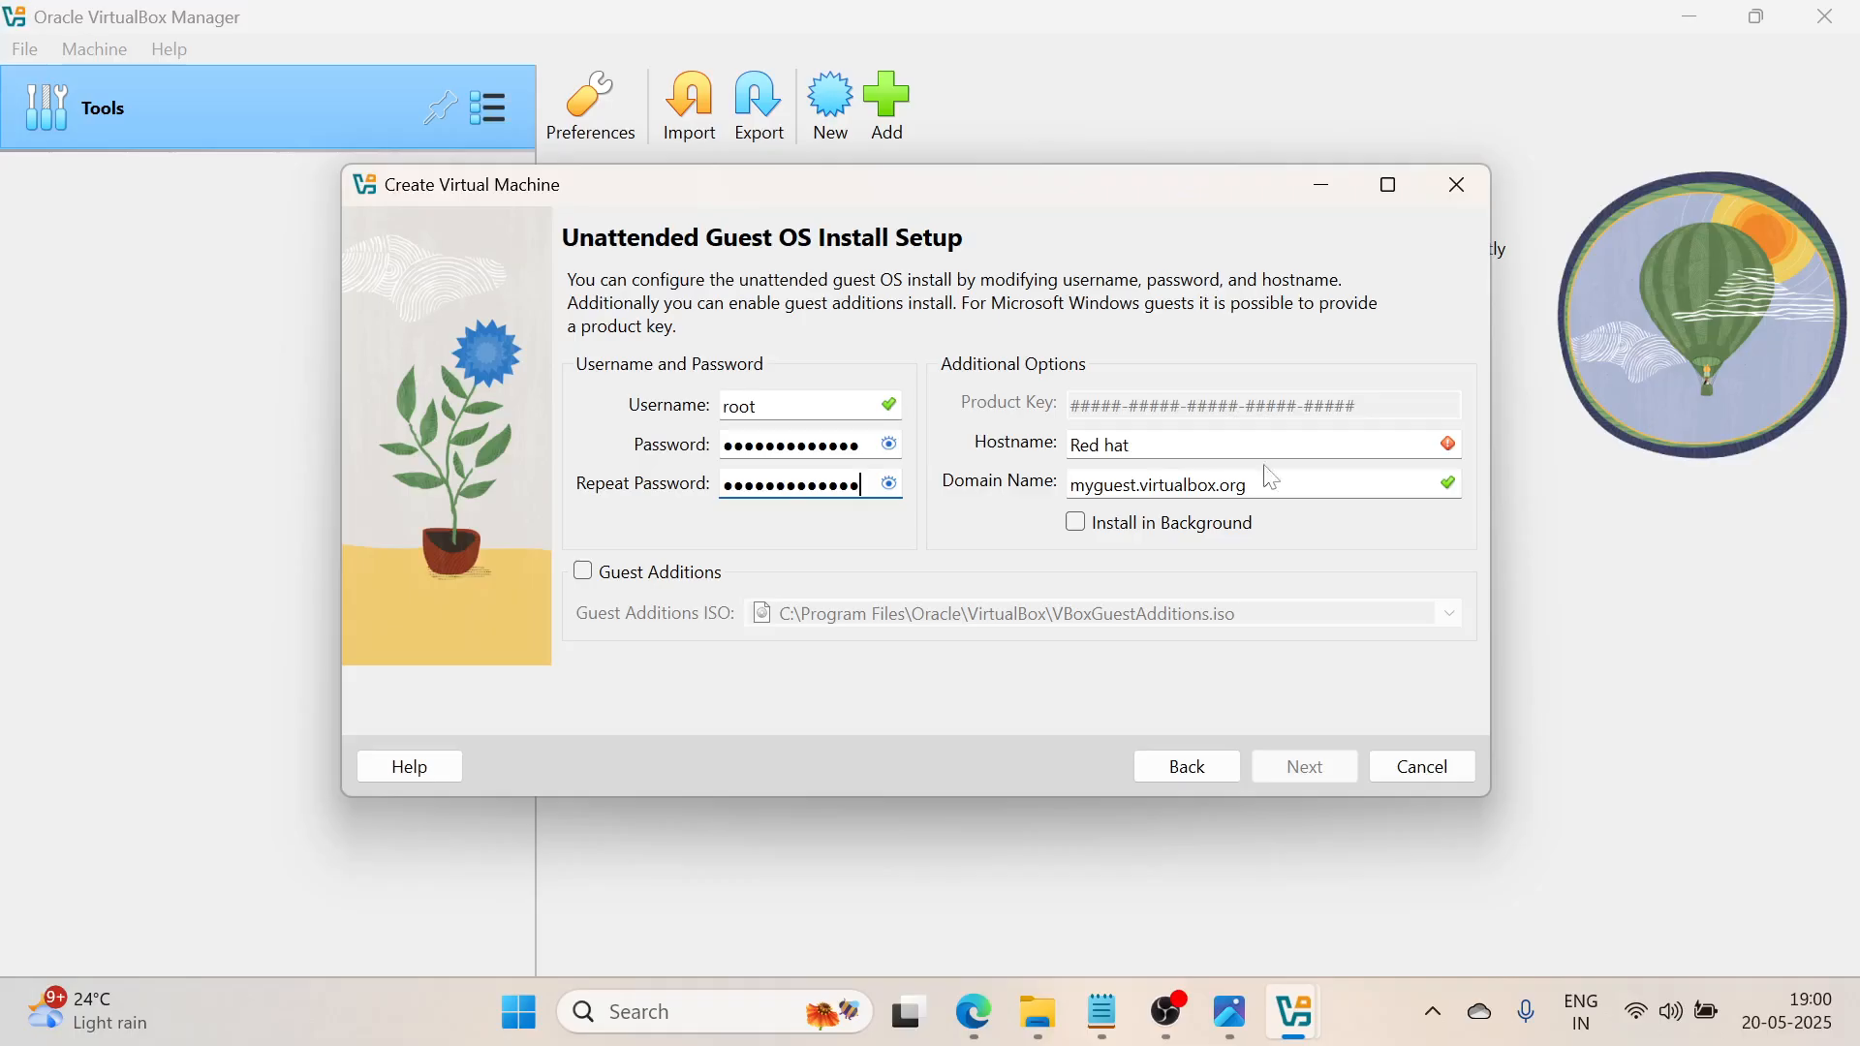
Step: Set the hostname to servera and continue
click(1131, 445)
key(BackSpace)
key(BackSpace)
key(BackSpace)
key(BackSpace)
key(BackSpace)
key(BackSpace)
text(servera)
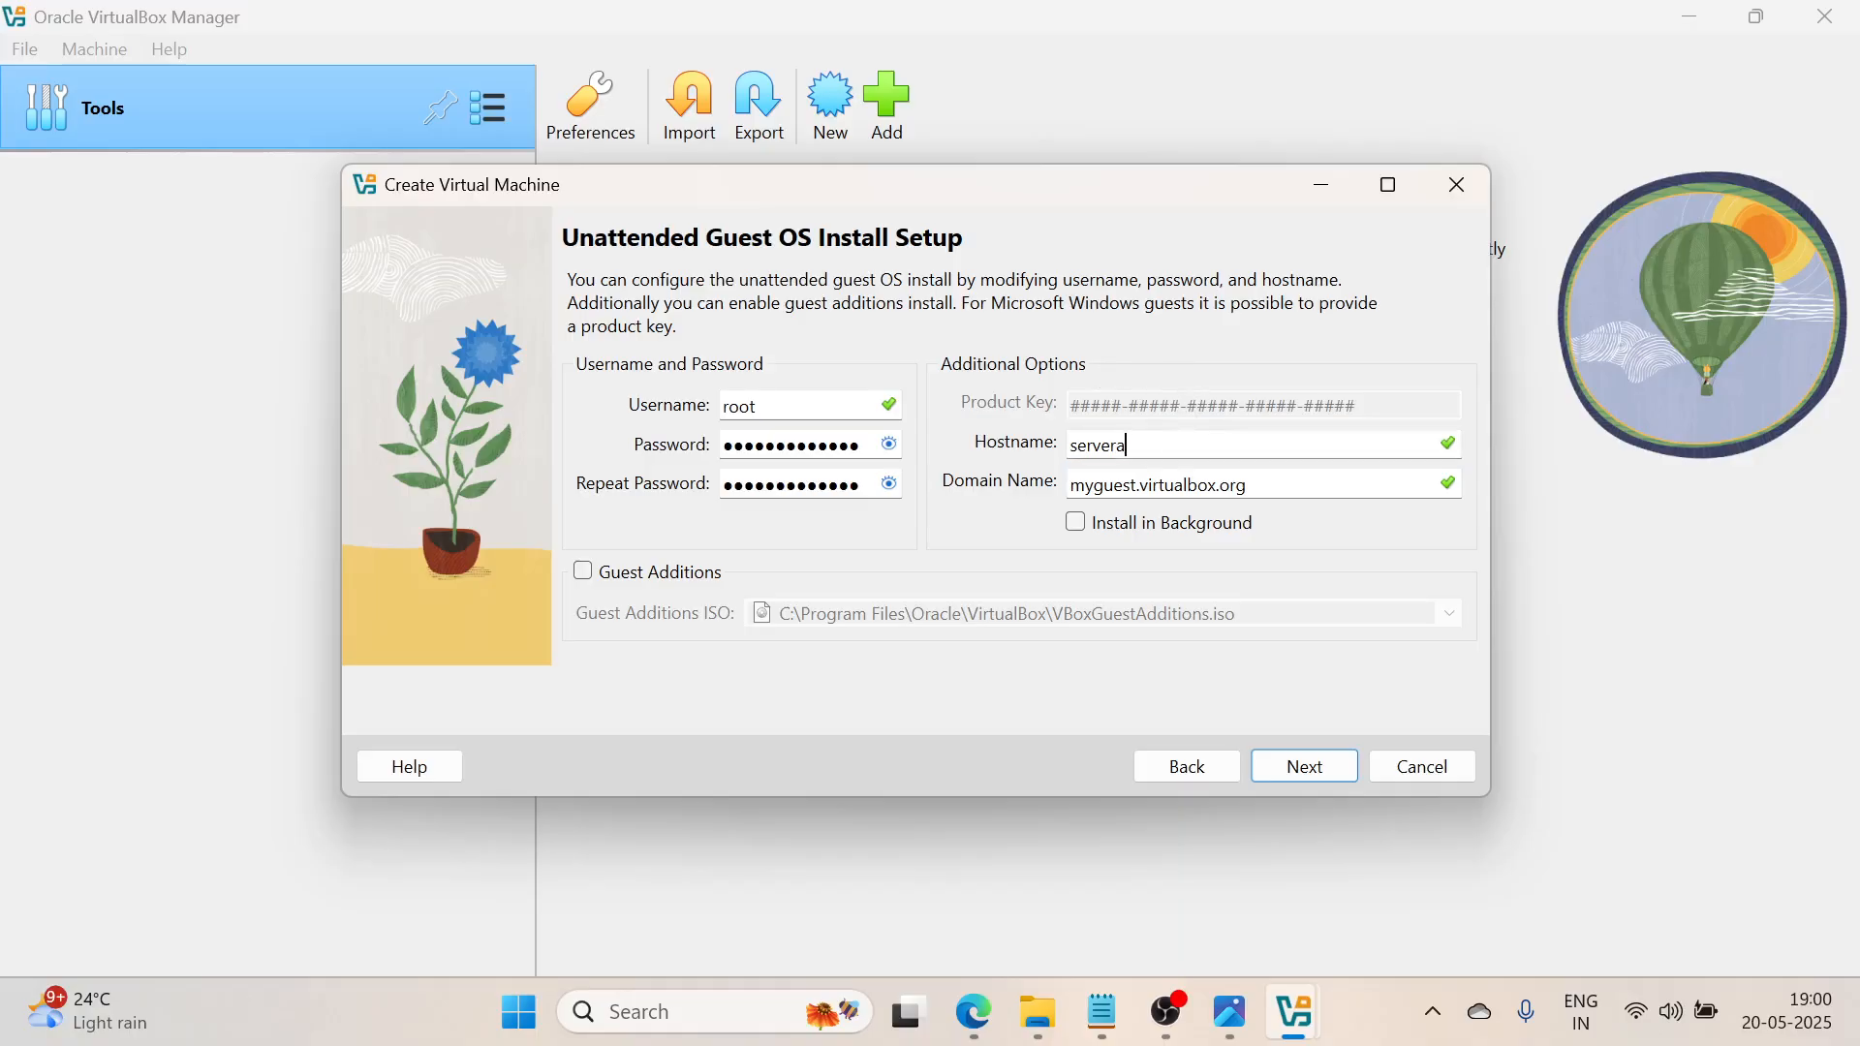
click(1304, 763)
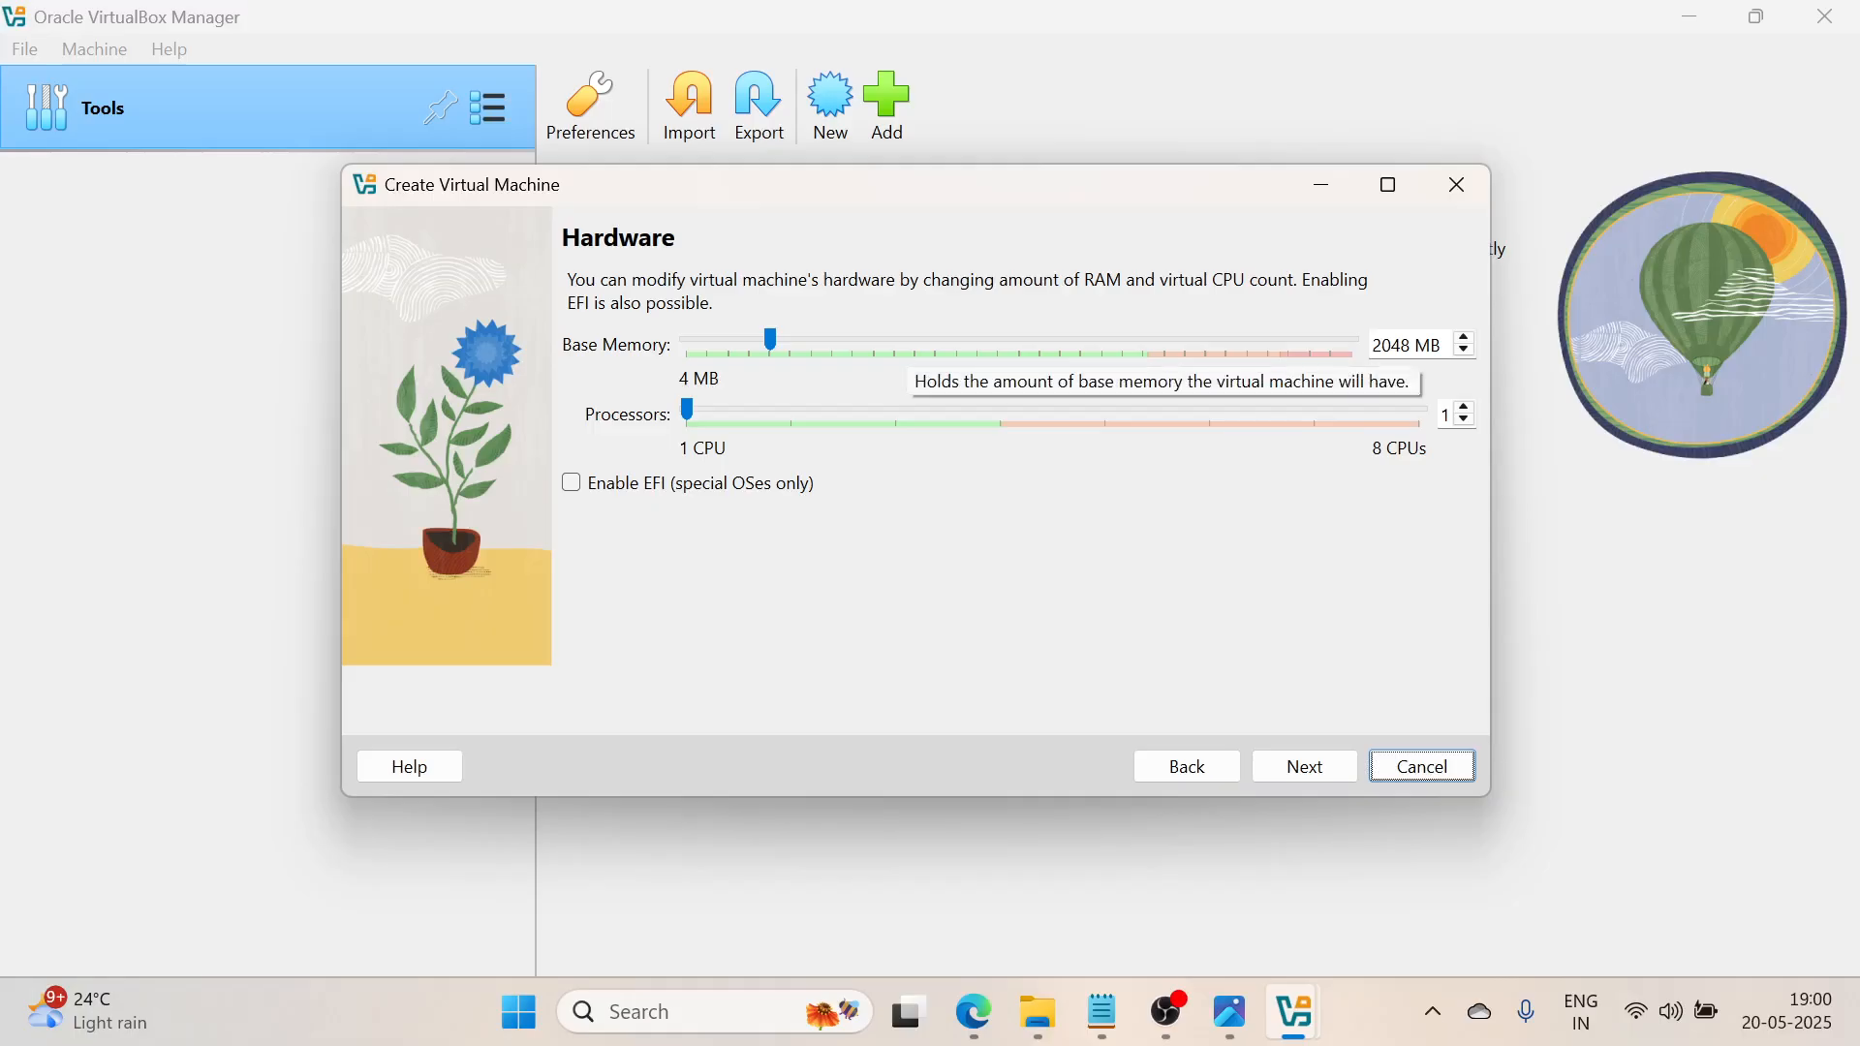
Step: Assign 2 processors and set the virtual hard disk size to 25 GB
click(1465, 411)
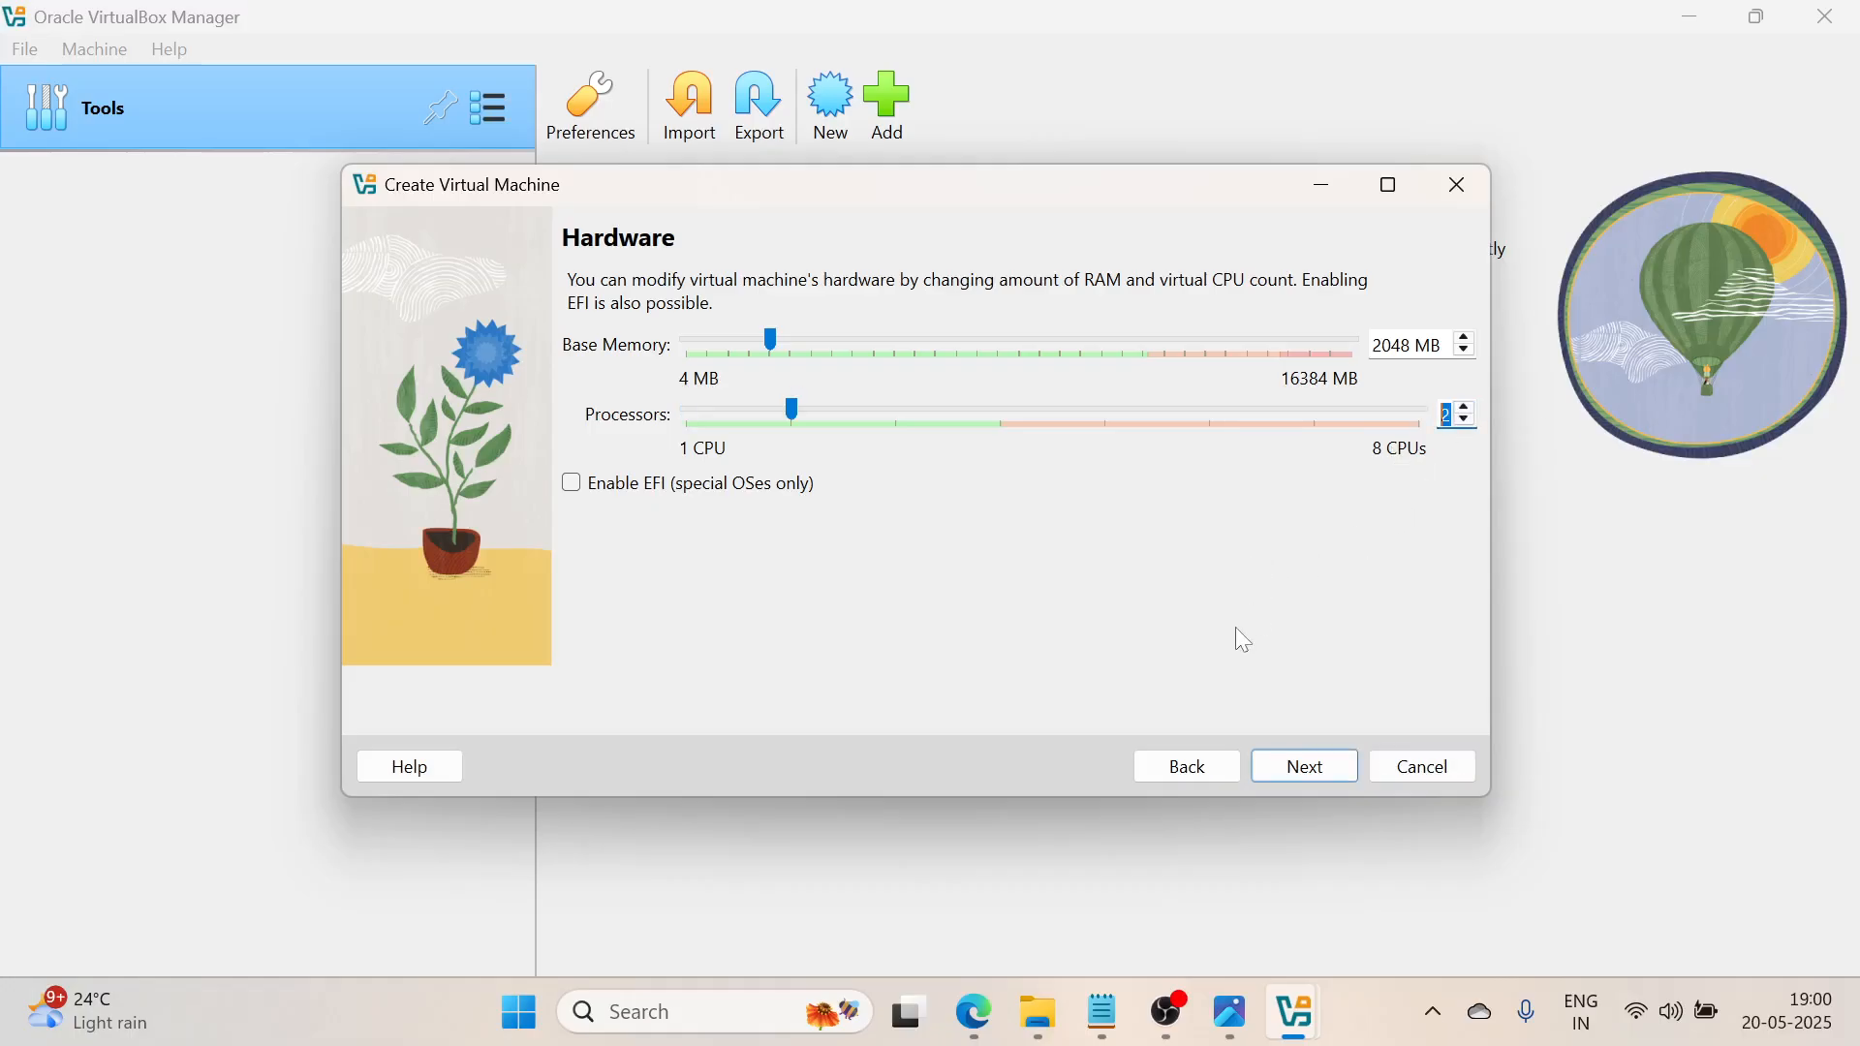
click(1276, 770)
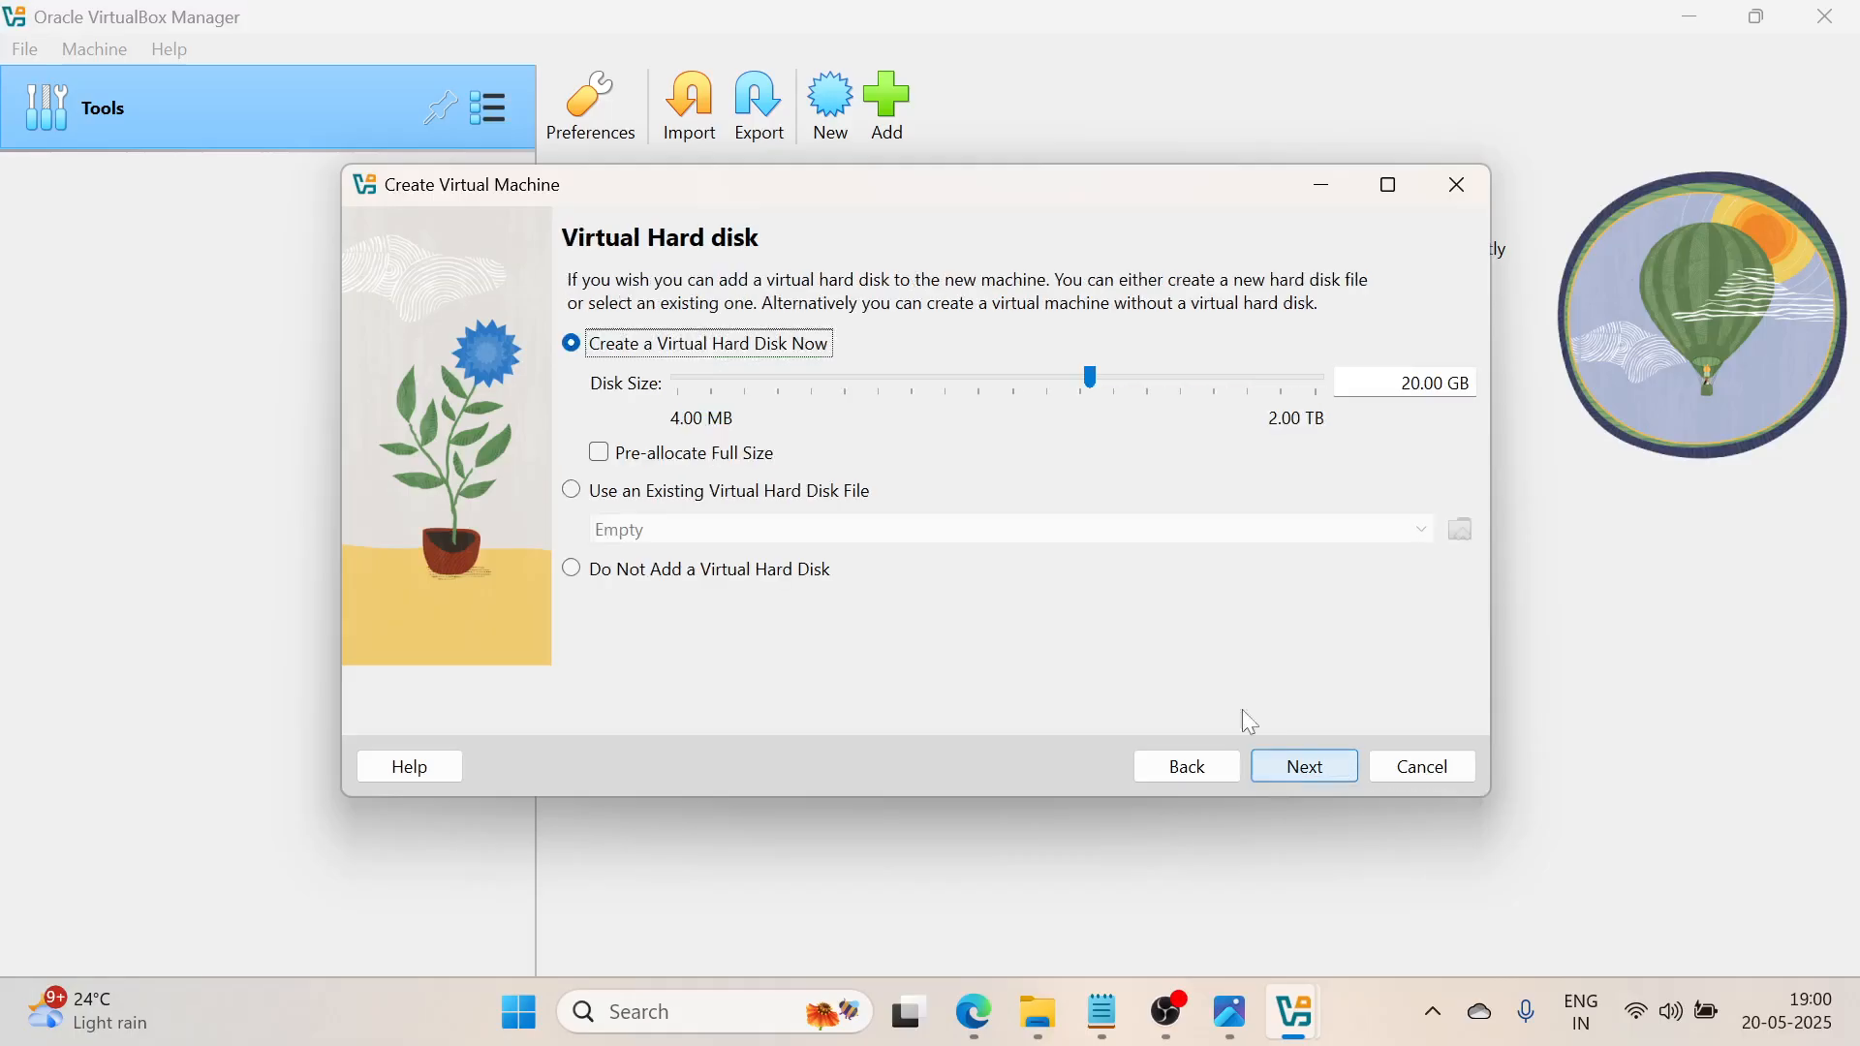
click(1421, 383)
key(BackSpace)
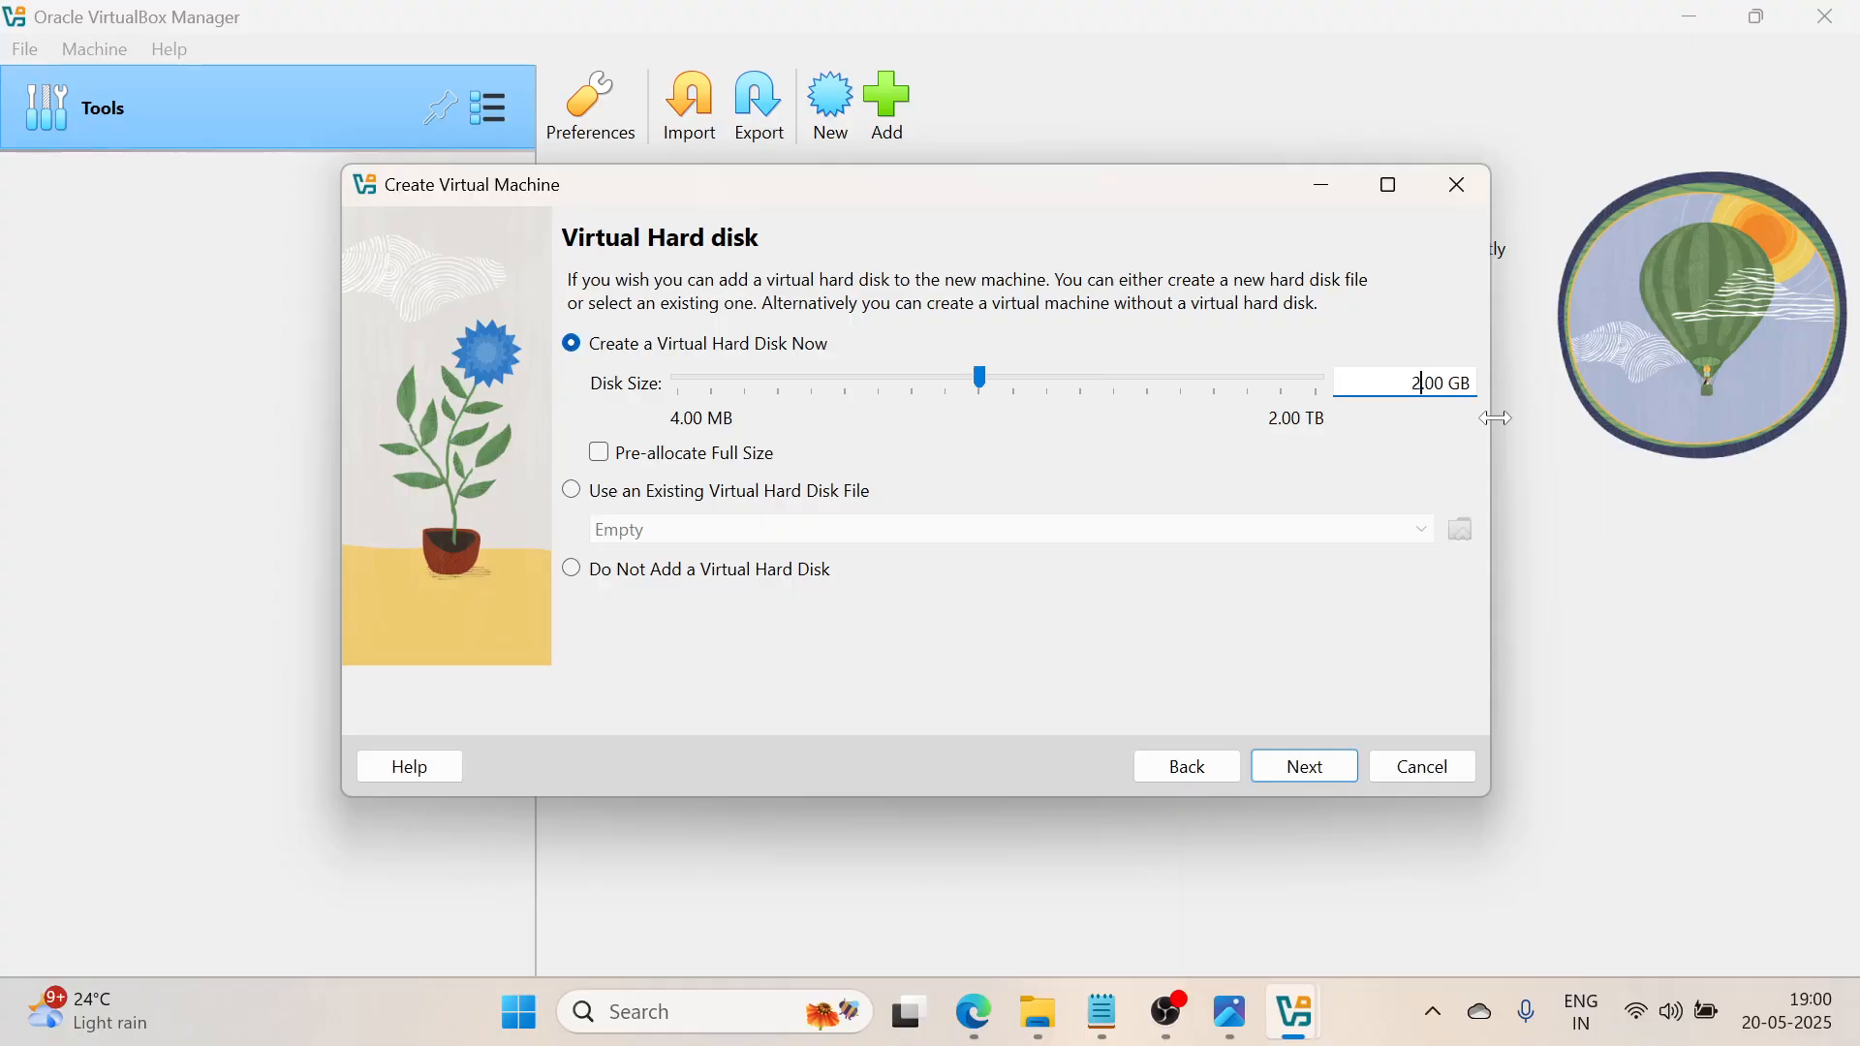
text(5)
click(1301, 765)
Step: Review the summary and finish creating the virtual machine
scroll(1206, 531, down, 2)
scroll(1202, 533, up, 2)
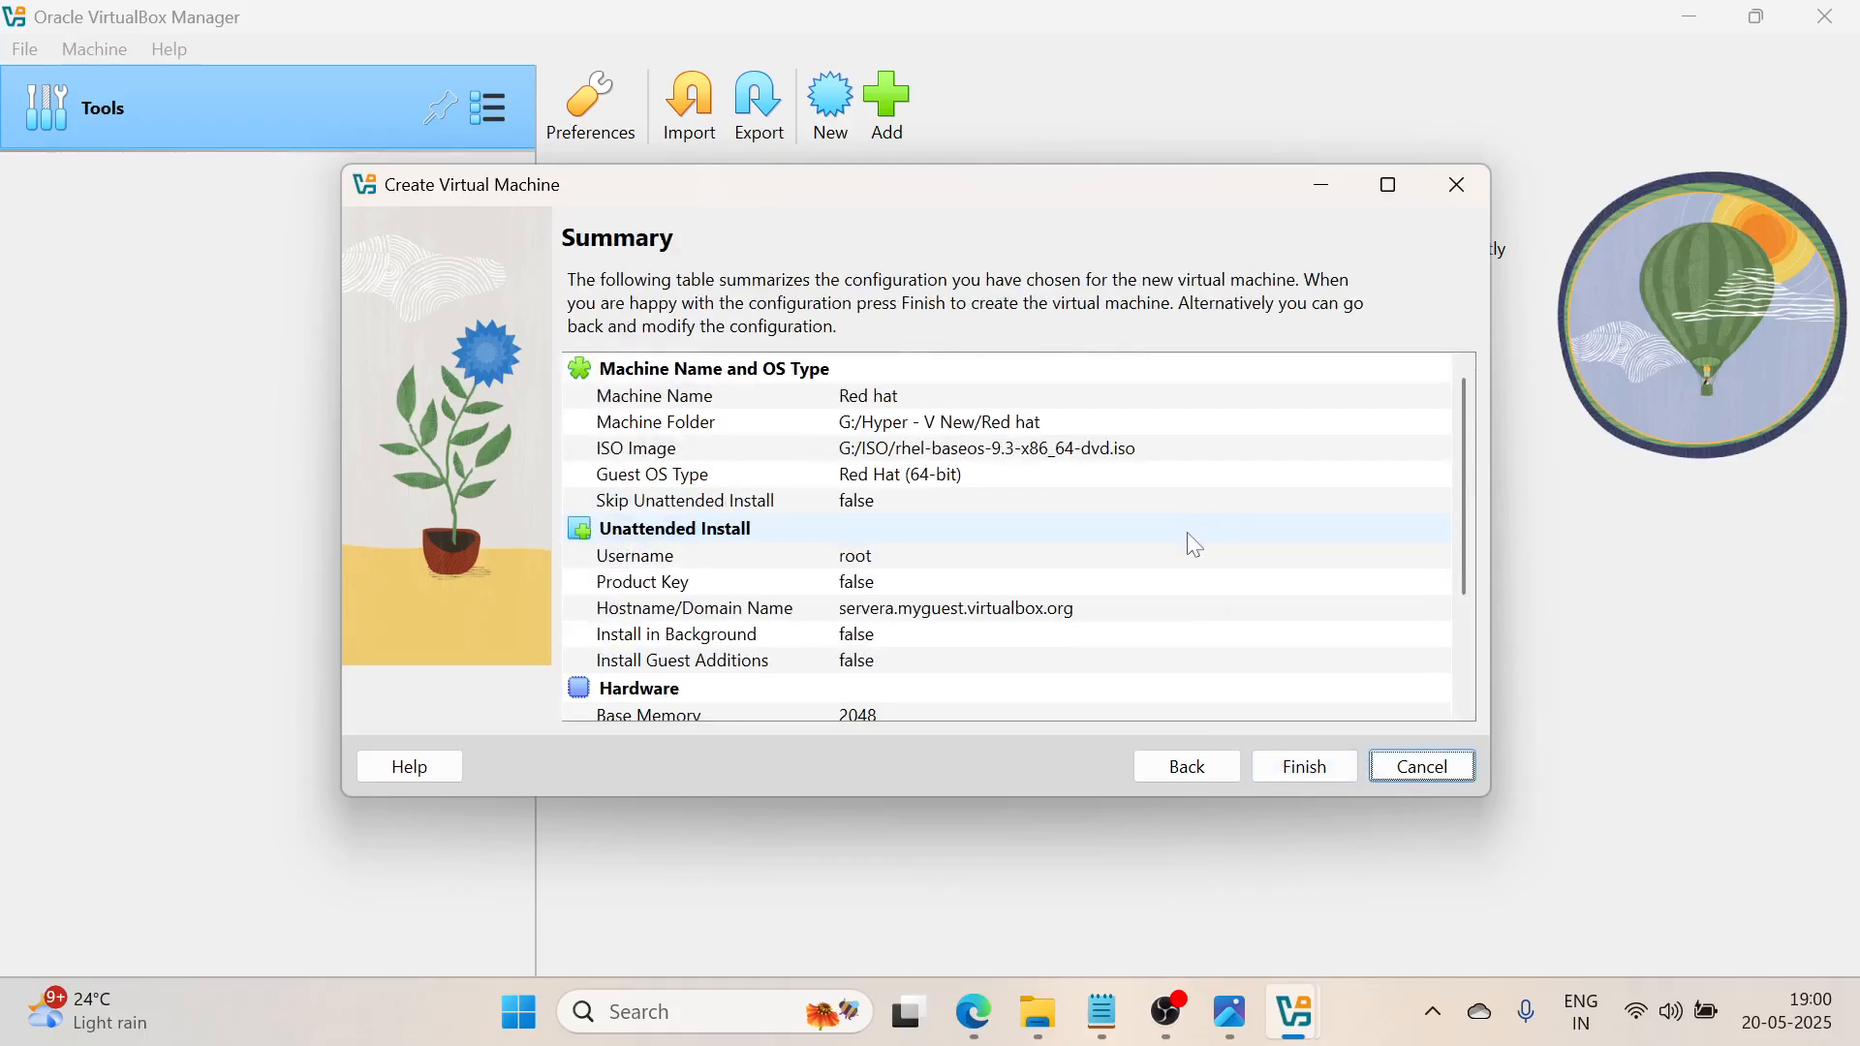
scroll(1056, 436, down, 2)
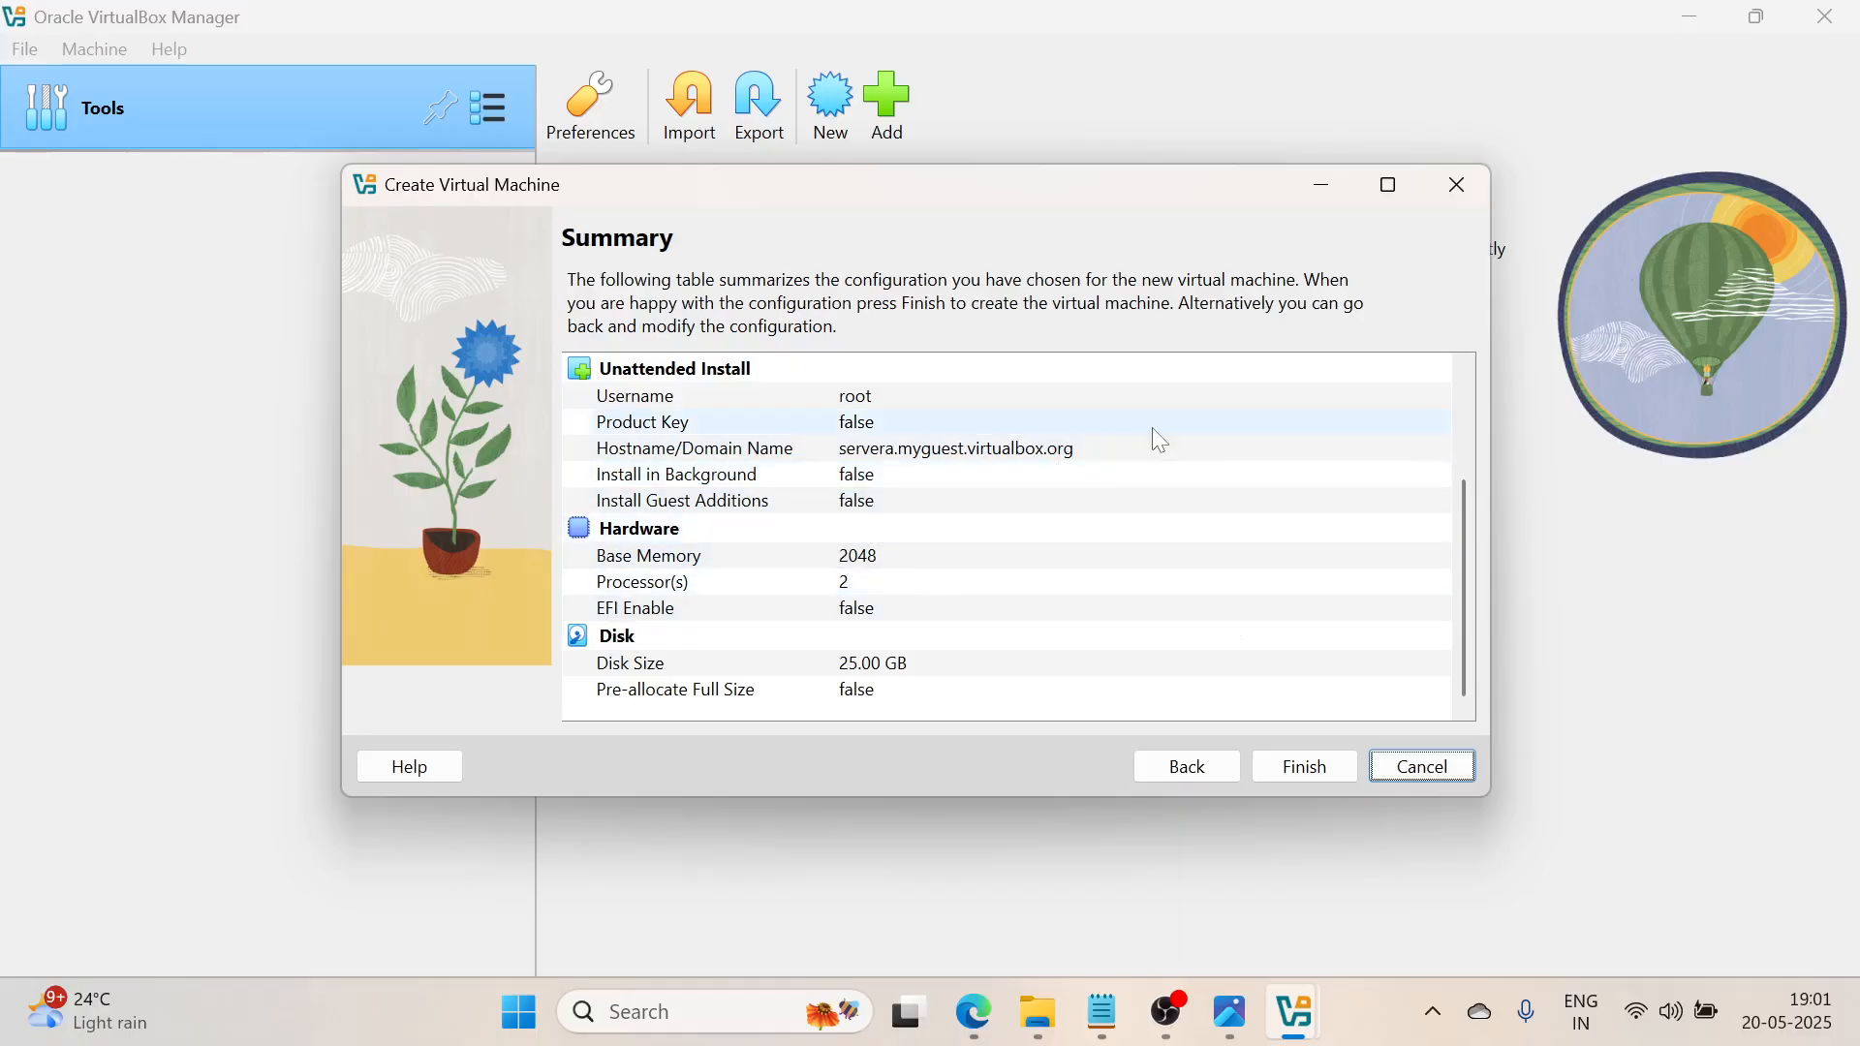
scroll(1184, 465, up, 2)
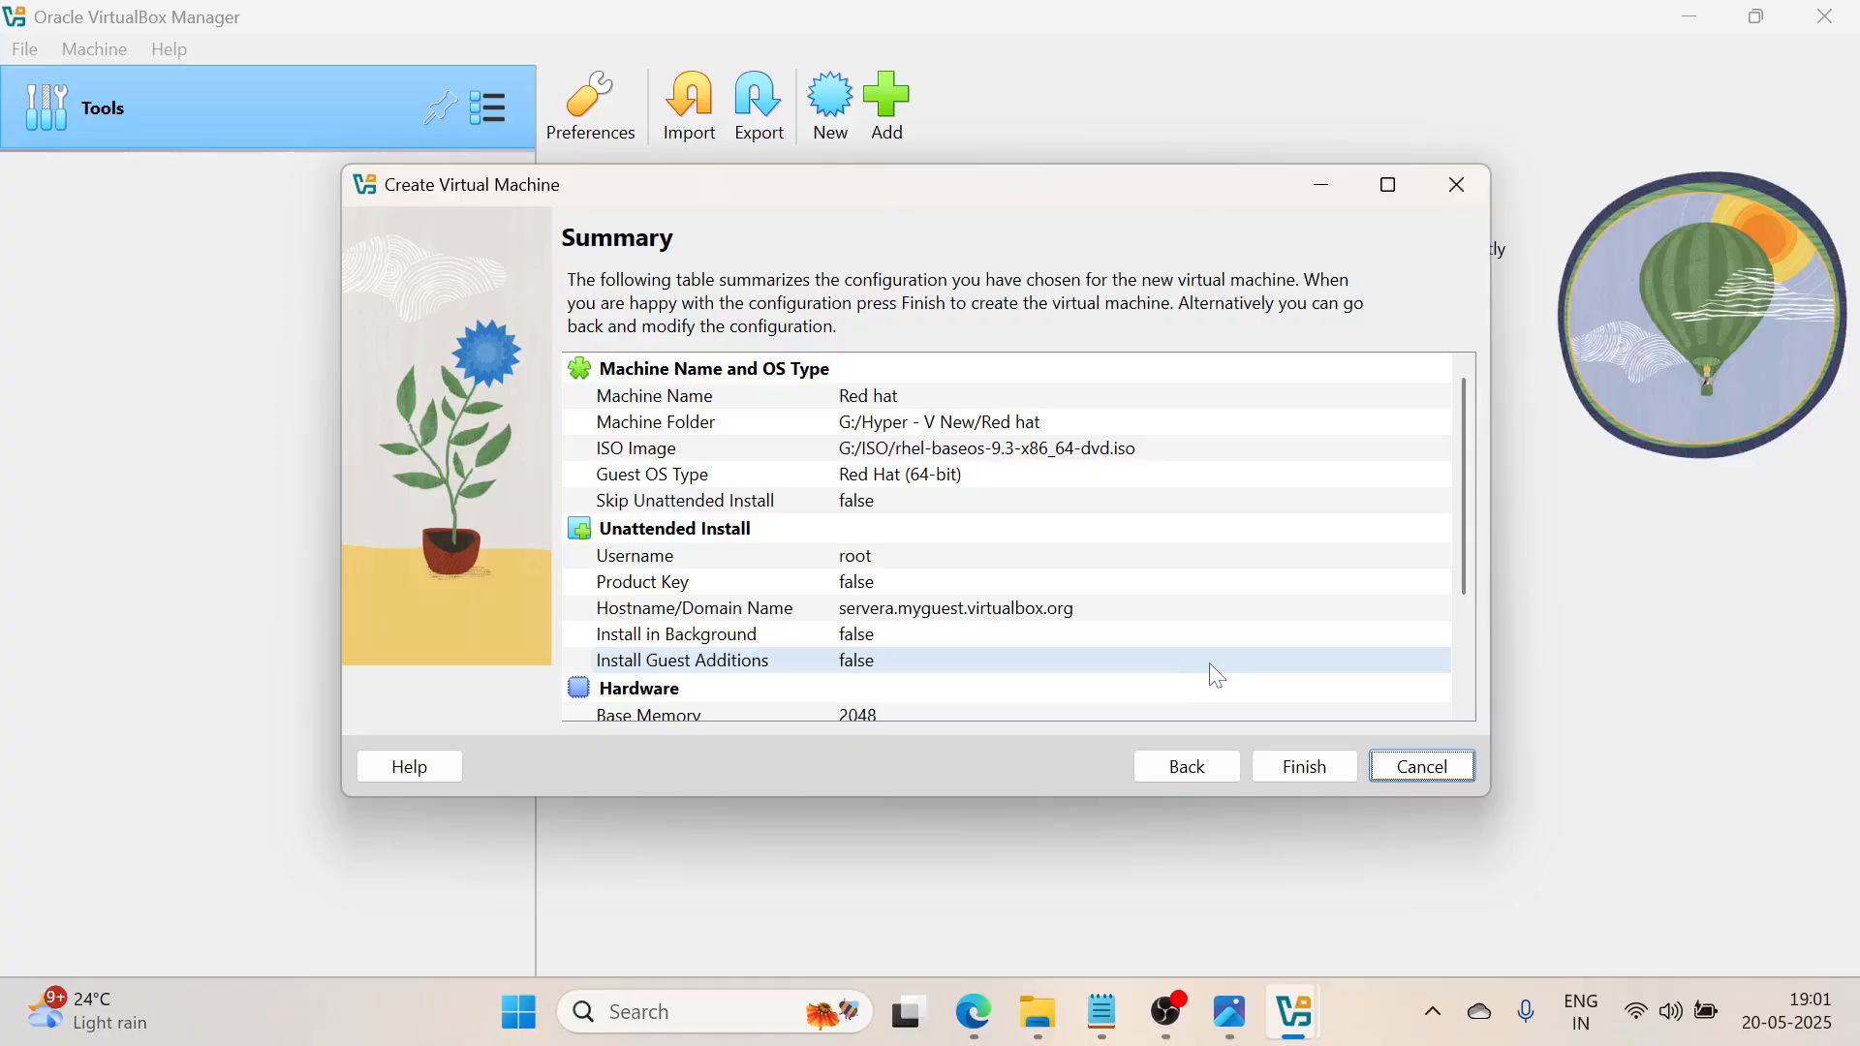
click(1305, 767)
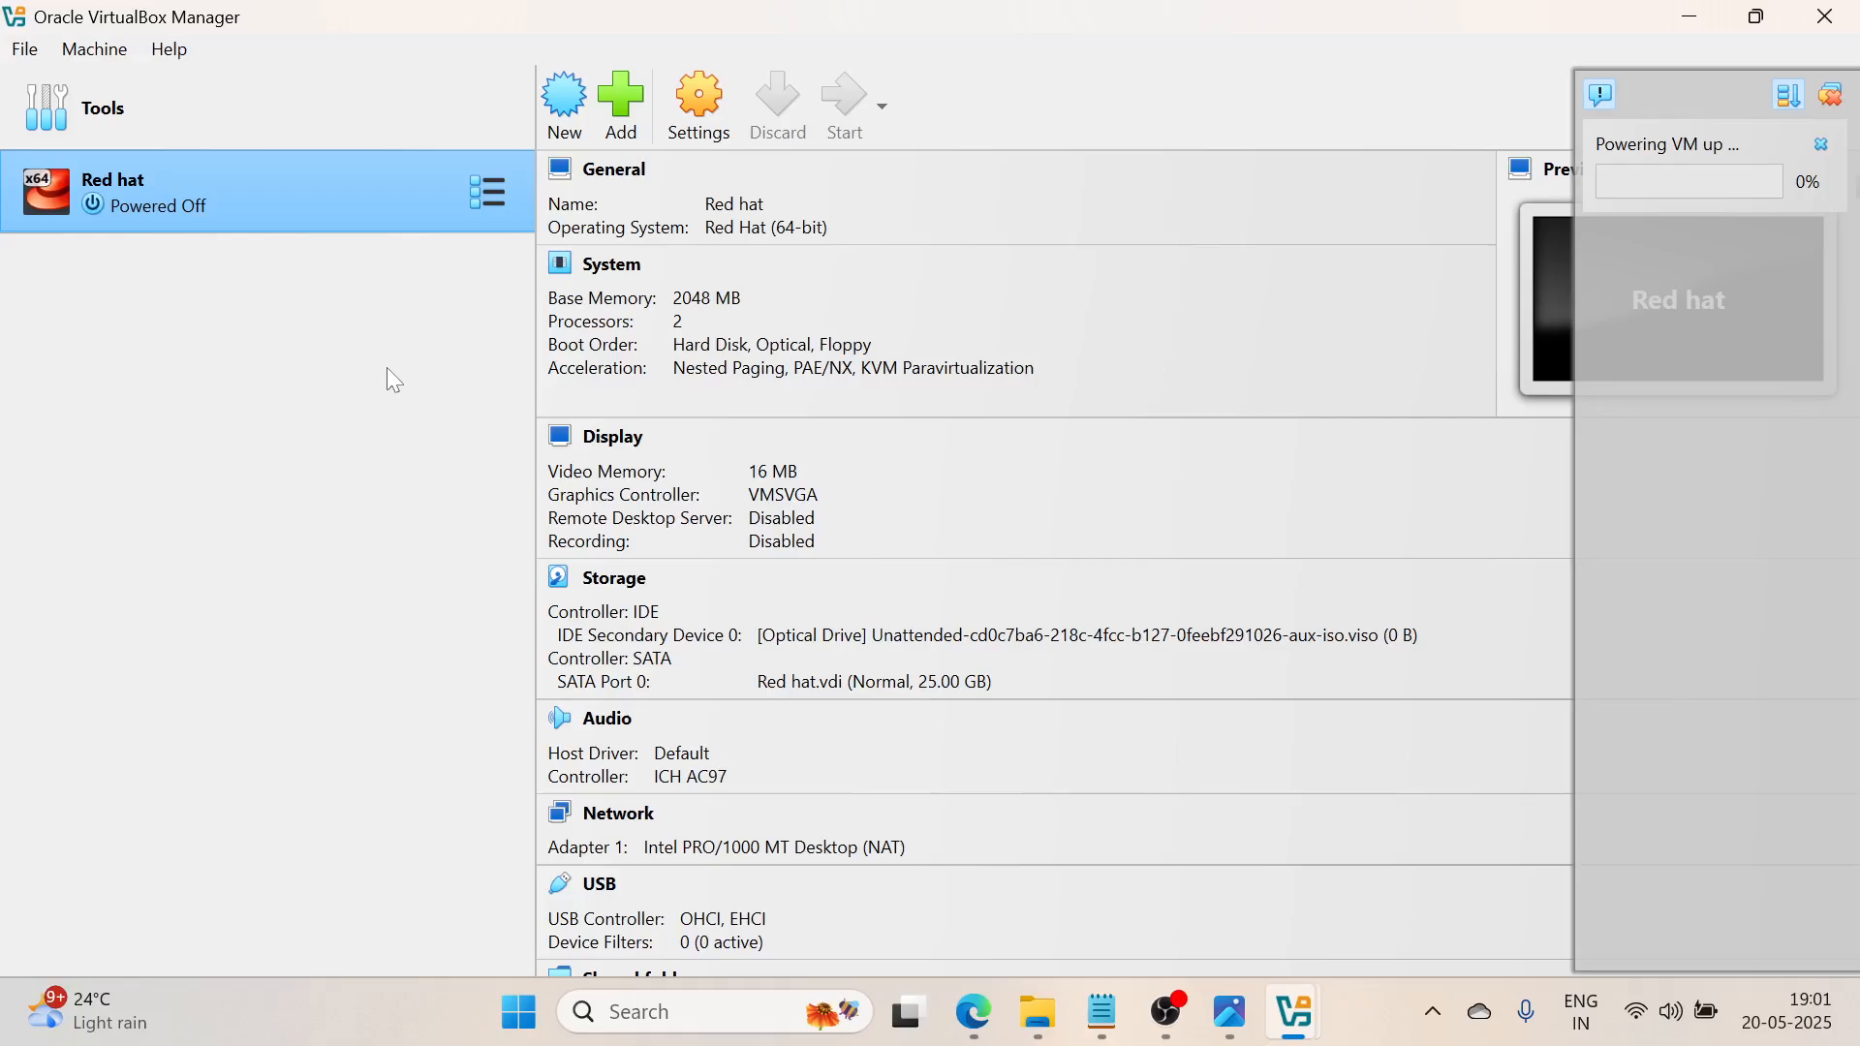
Step: Start a new virtual machine named Red hat 2
click(565, 105)
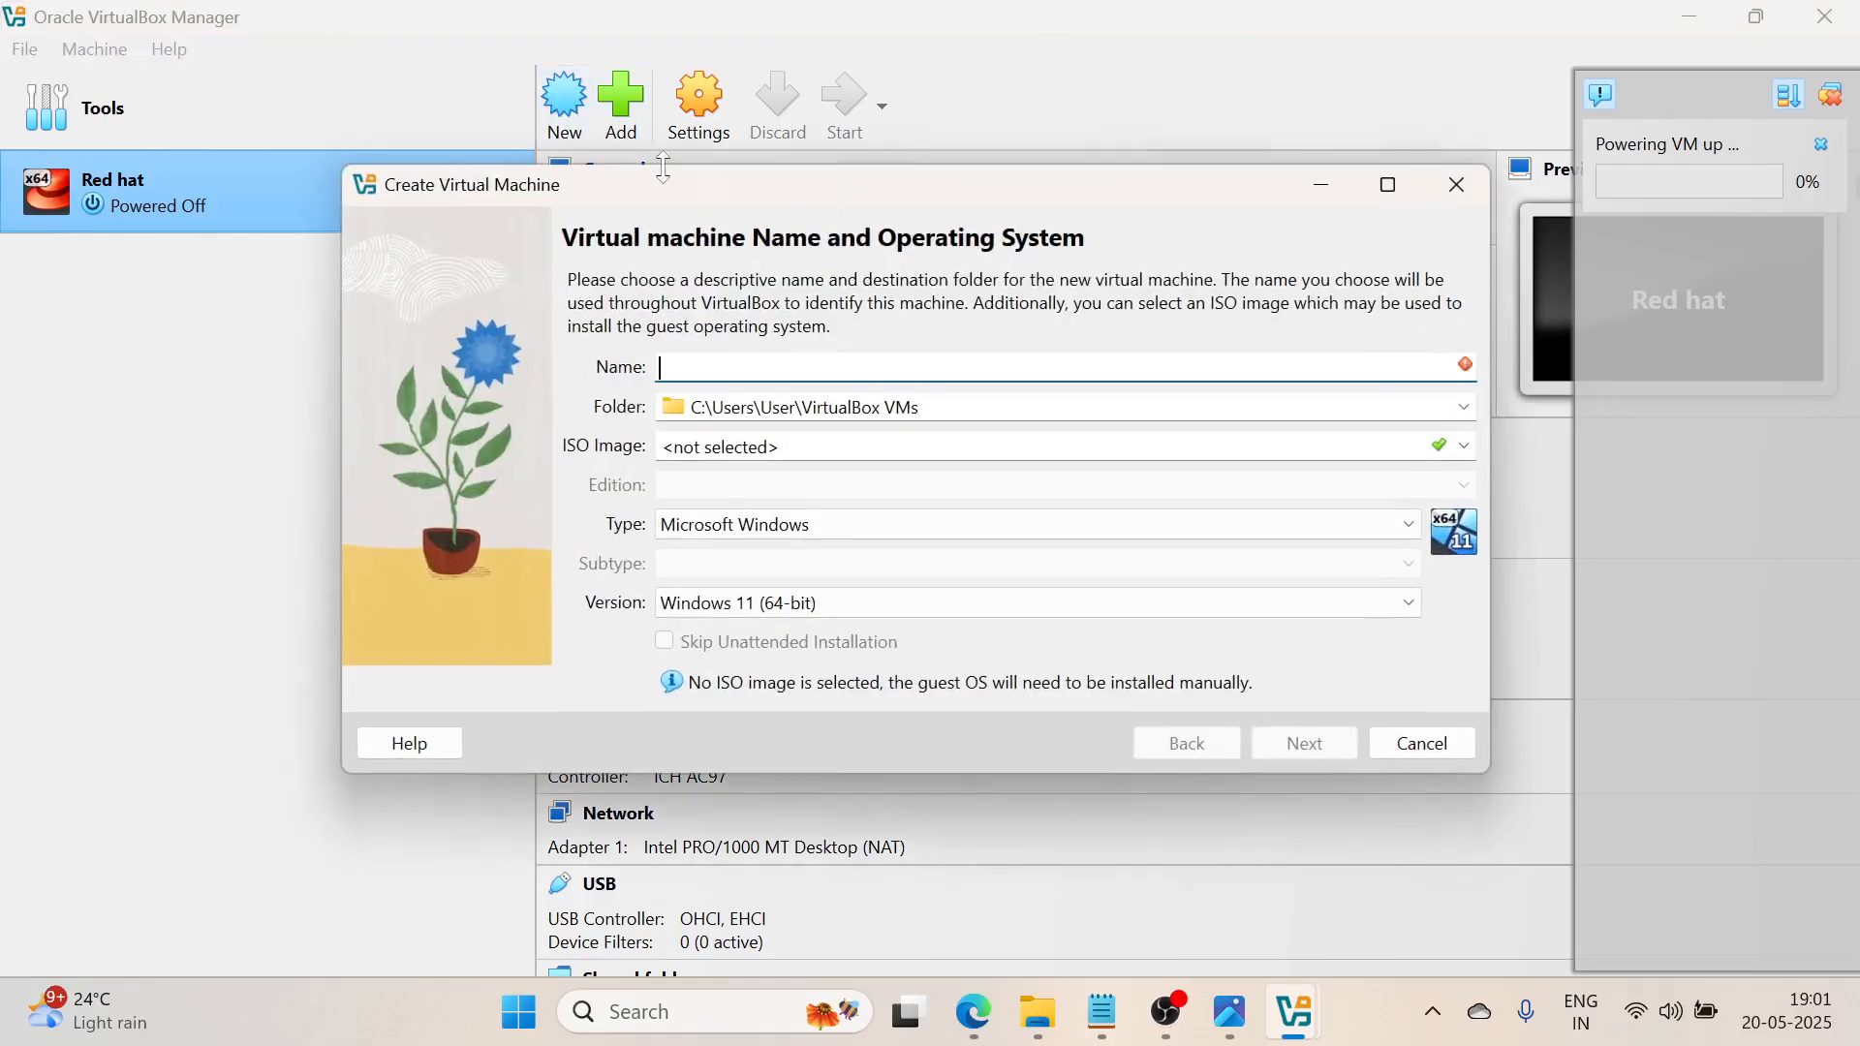
text(Red hat 2)
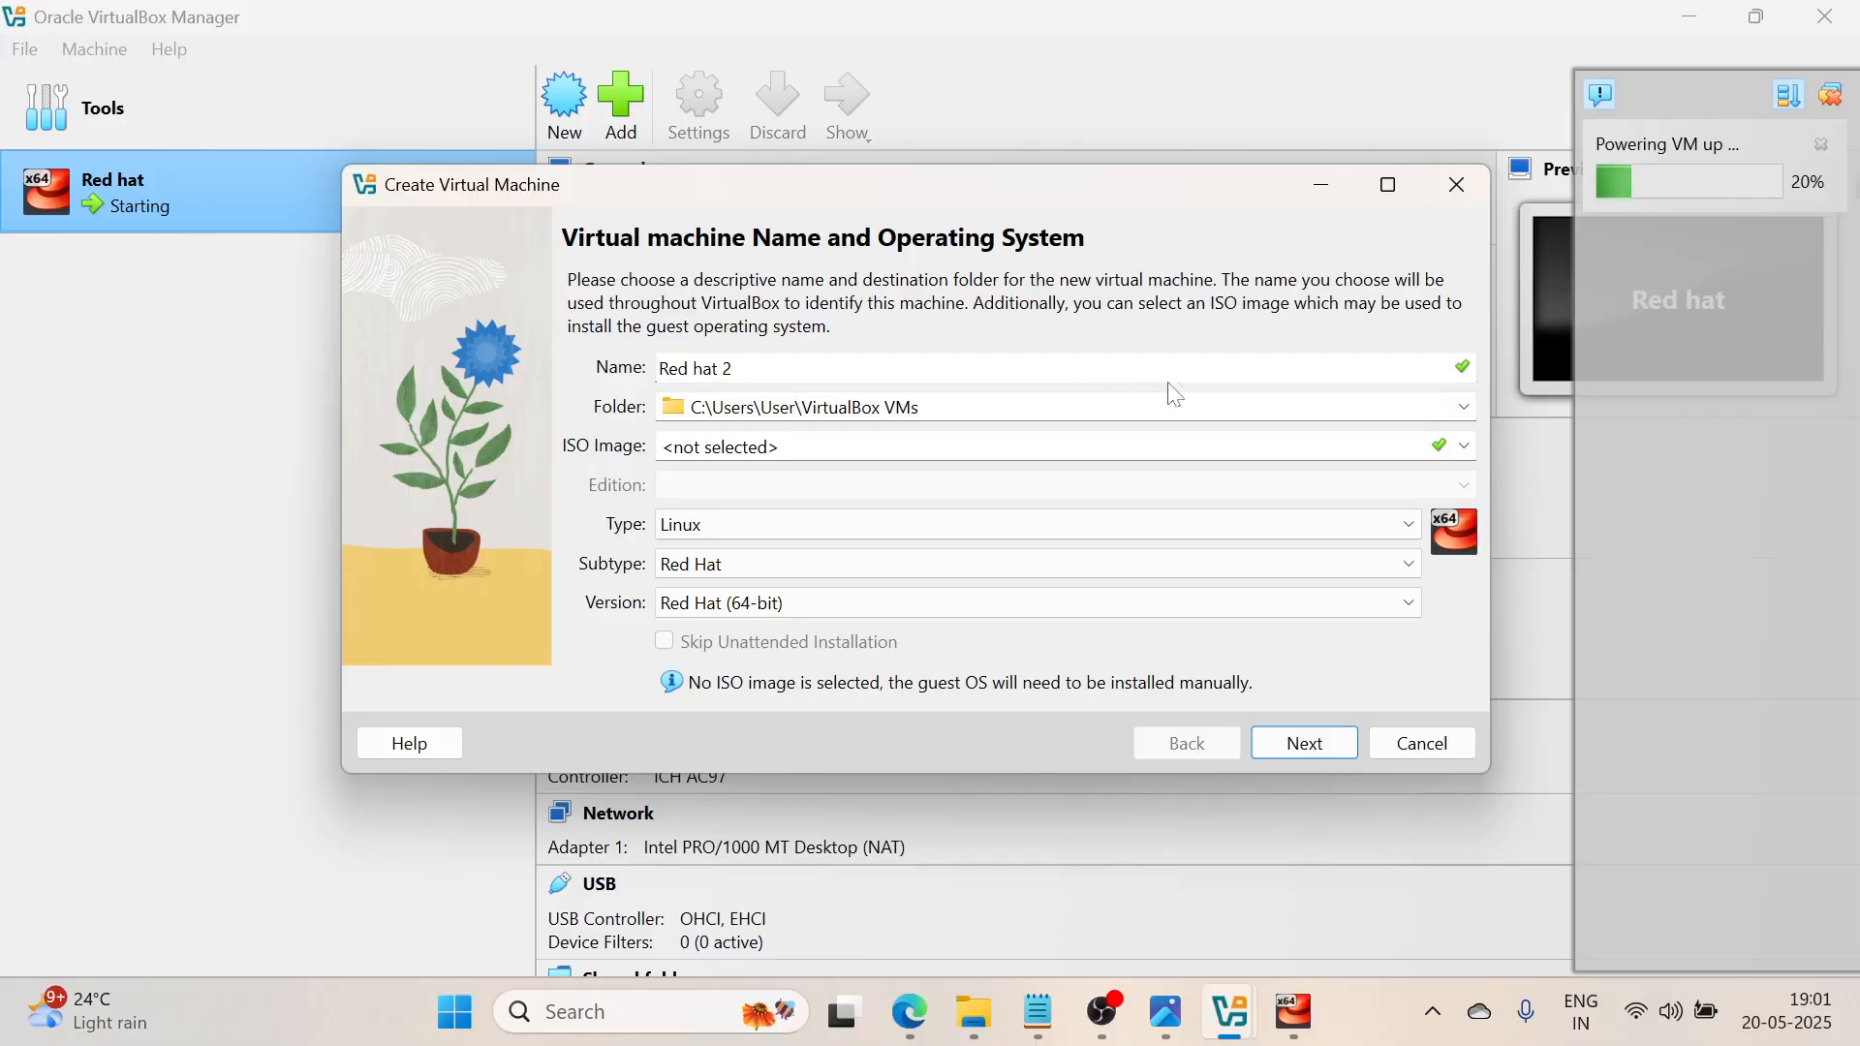
Step: Change the new machine's folder to G:\Hyper - V New
click(1464, 407)
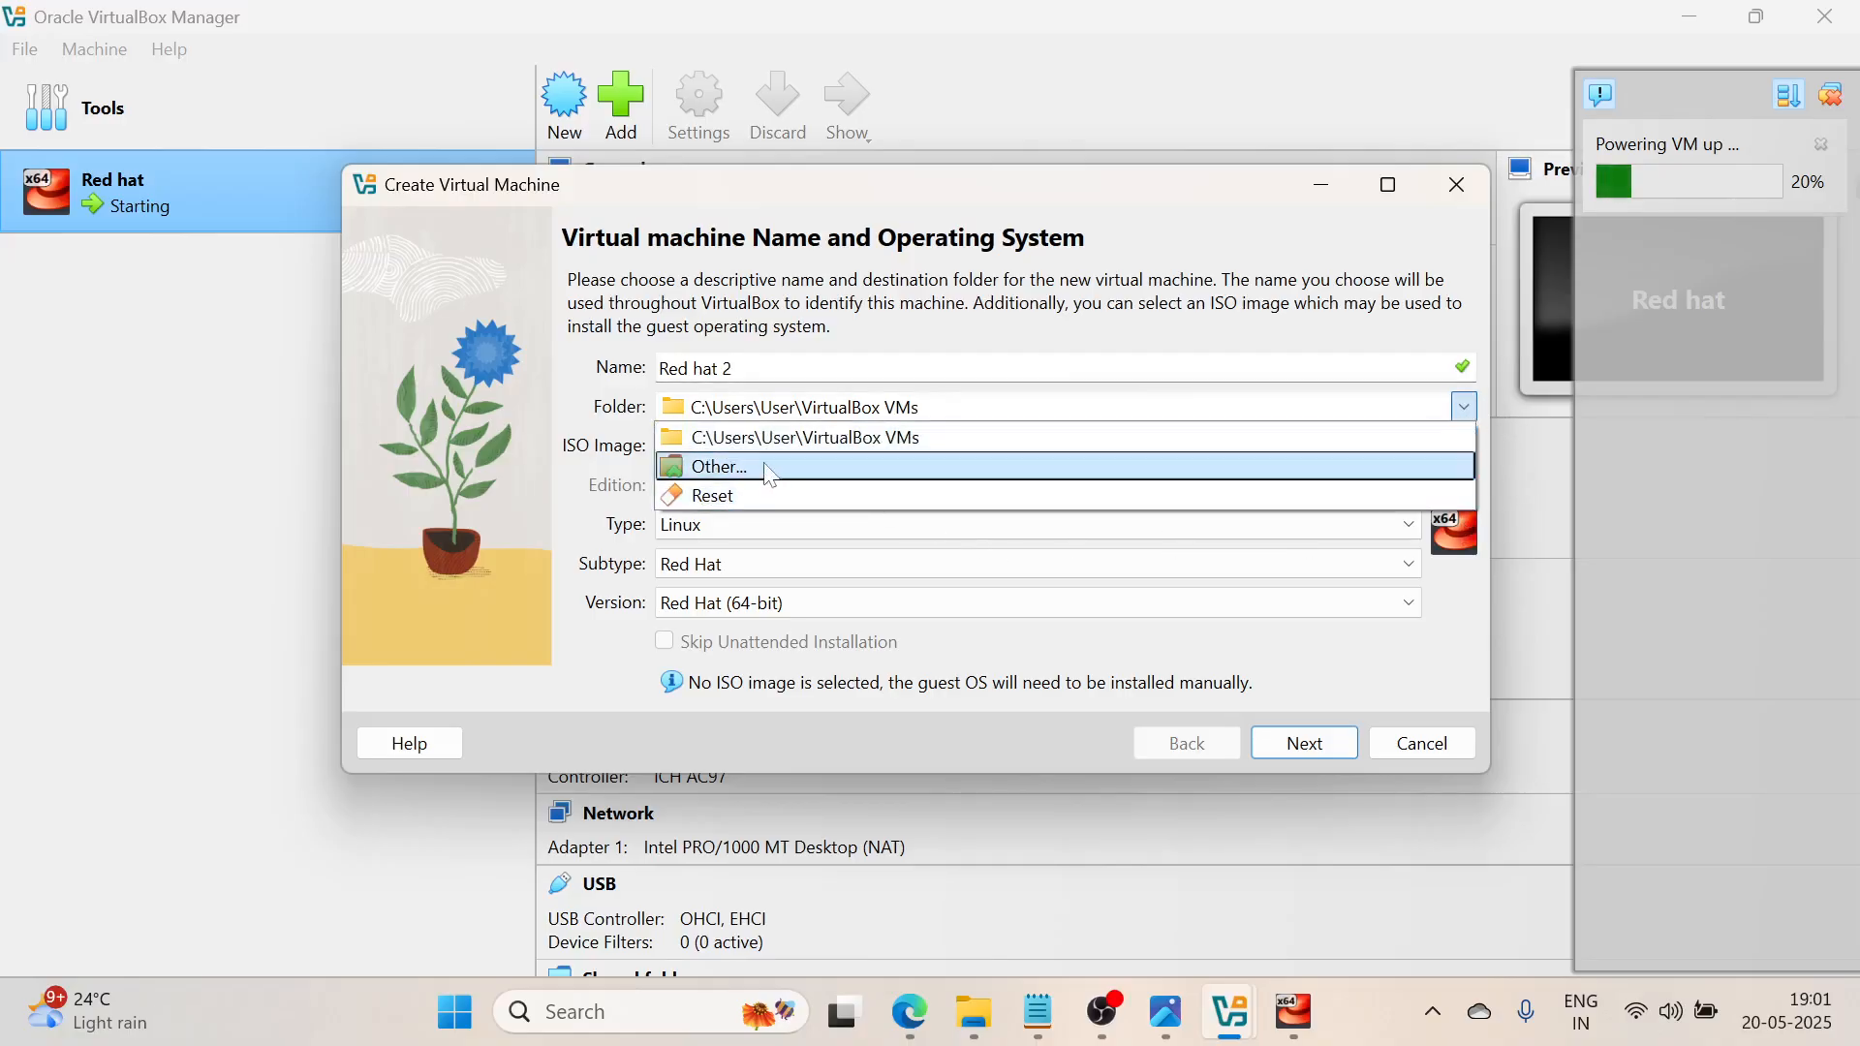
click(721, 466)
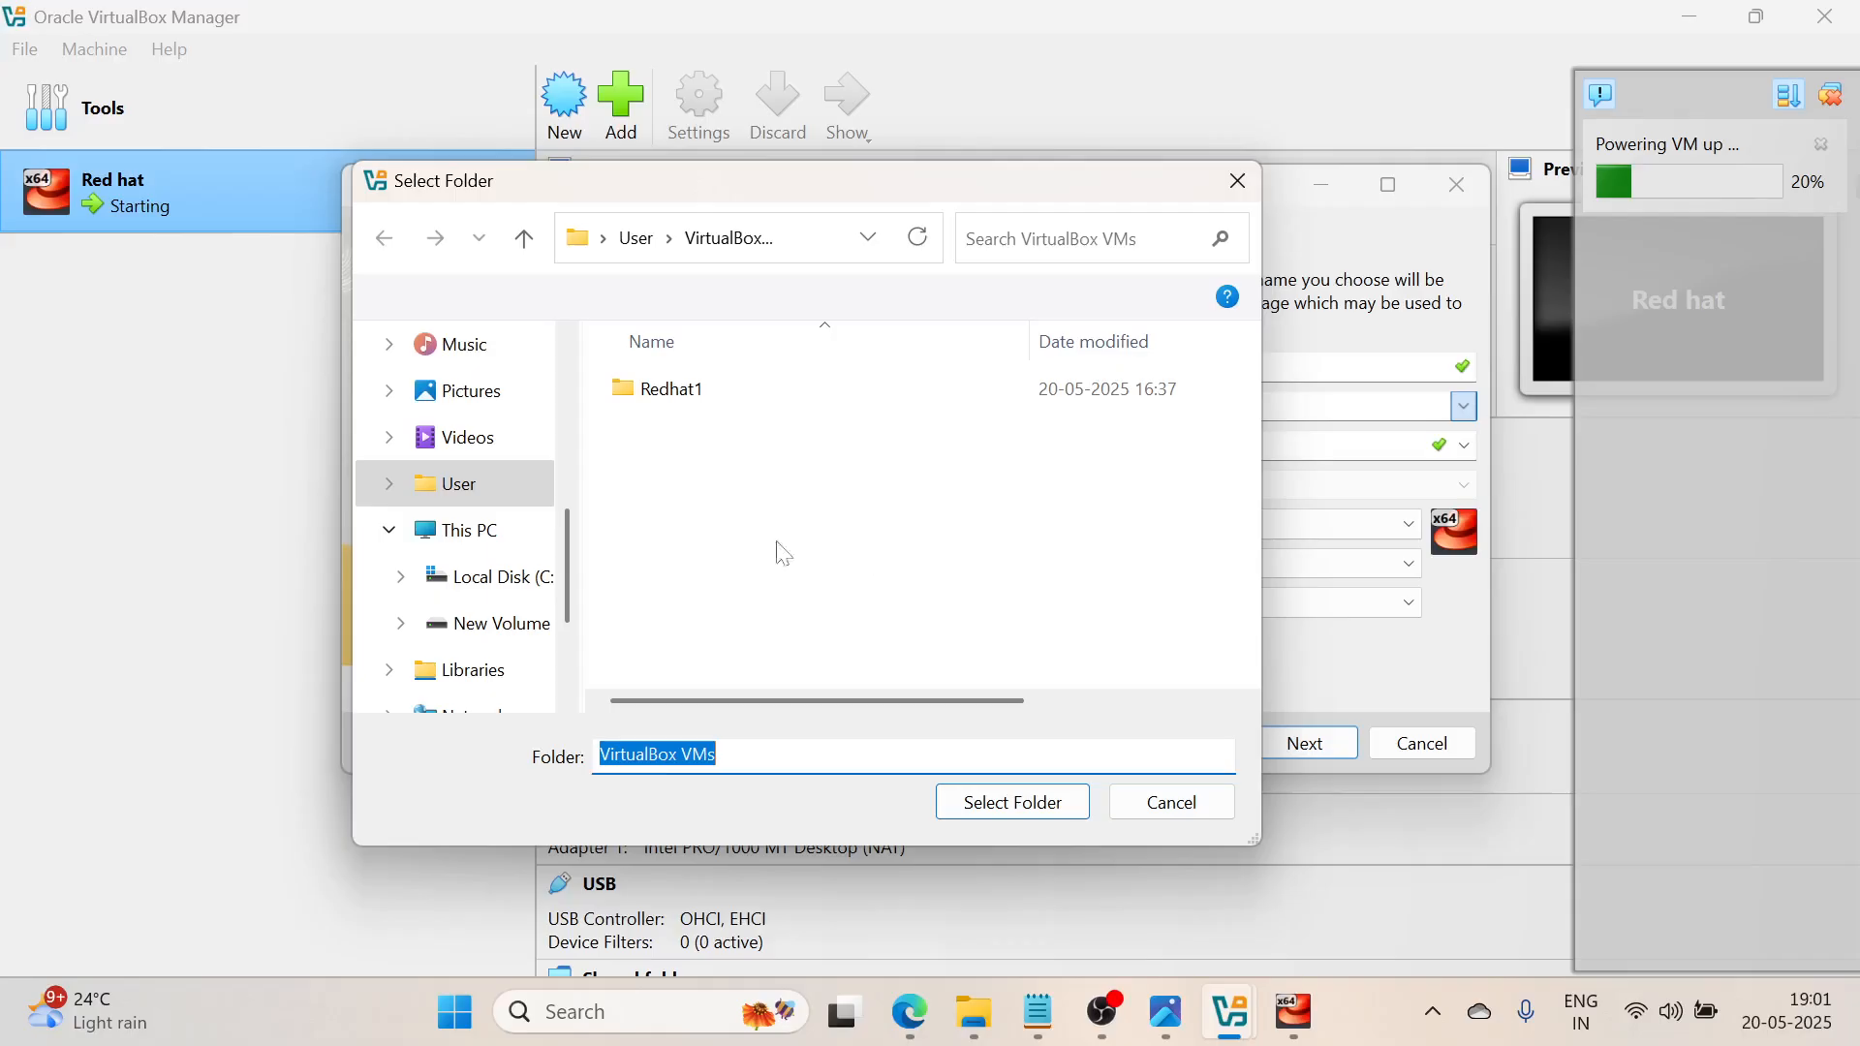
drag(573, 540, 576, 566)
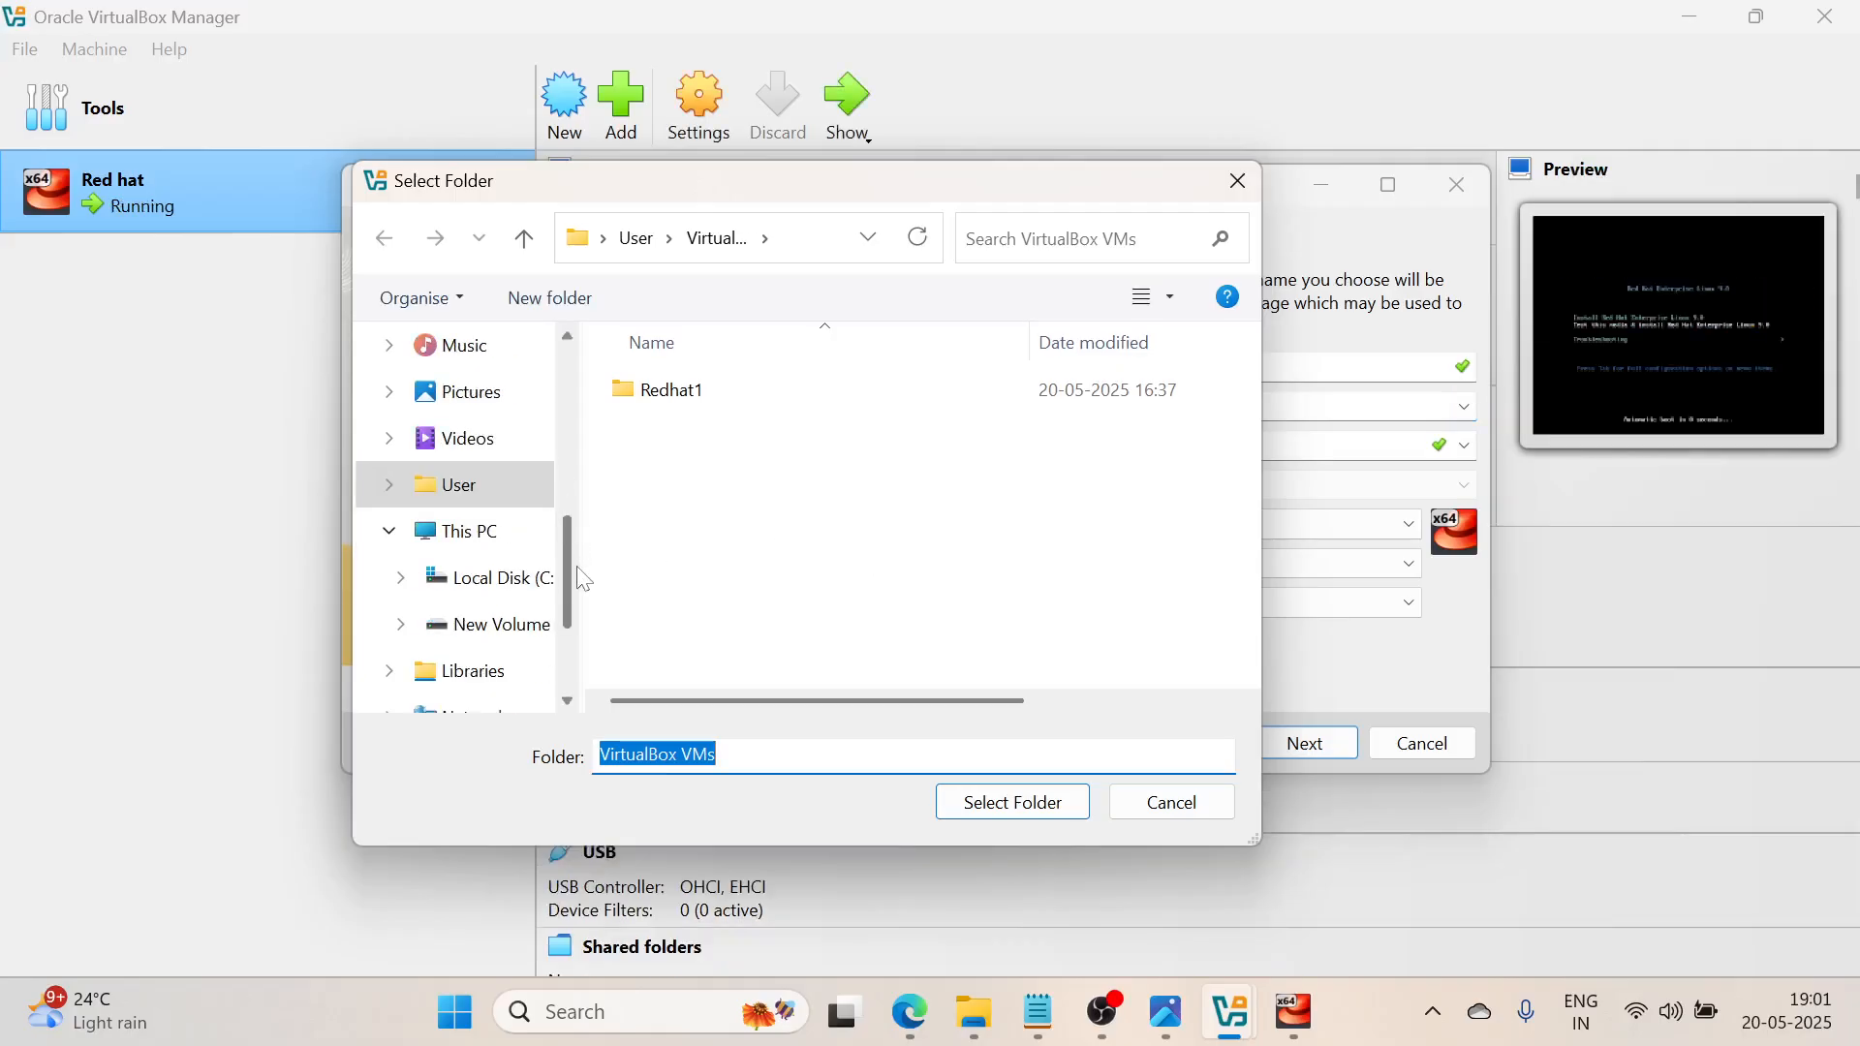
click(480, 624)
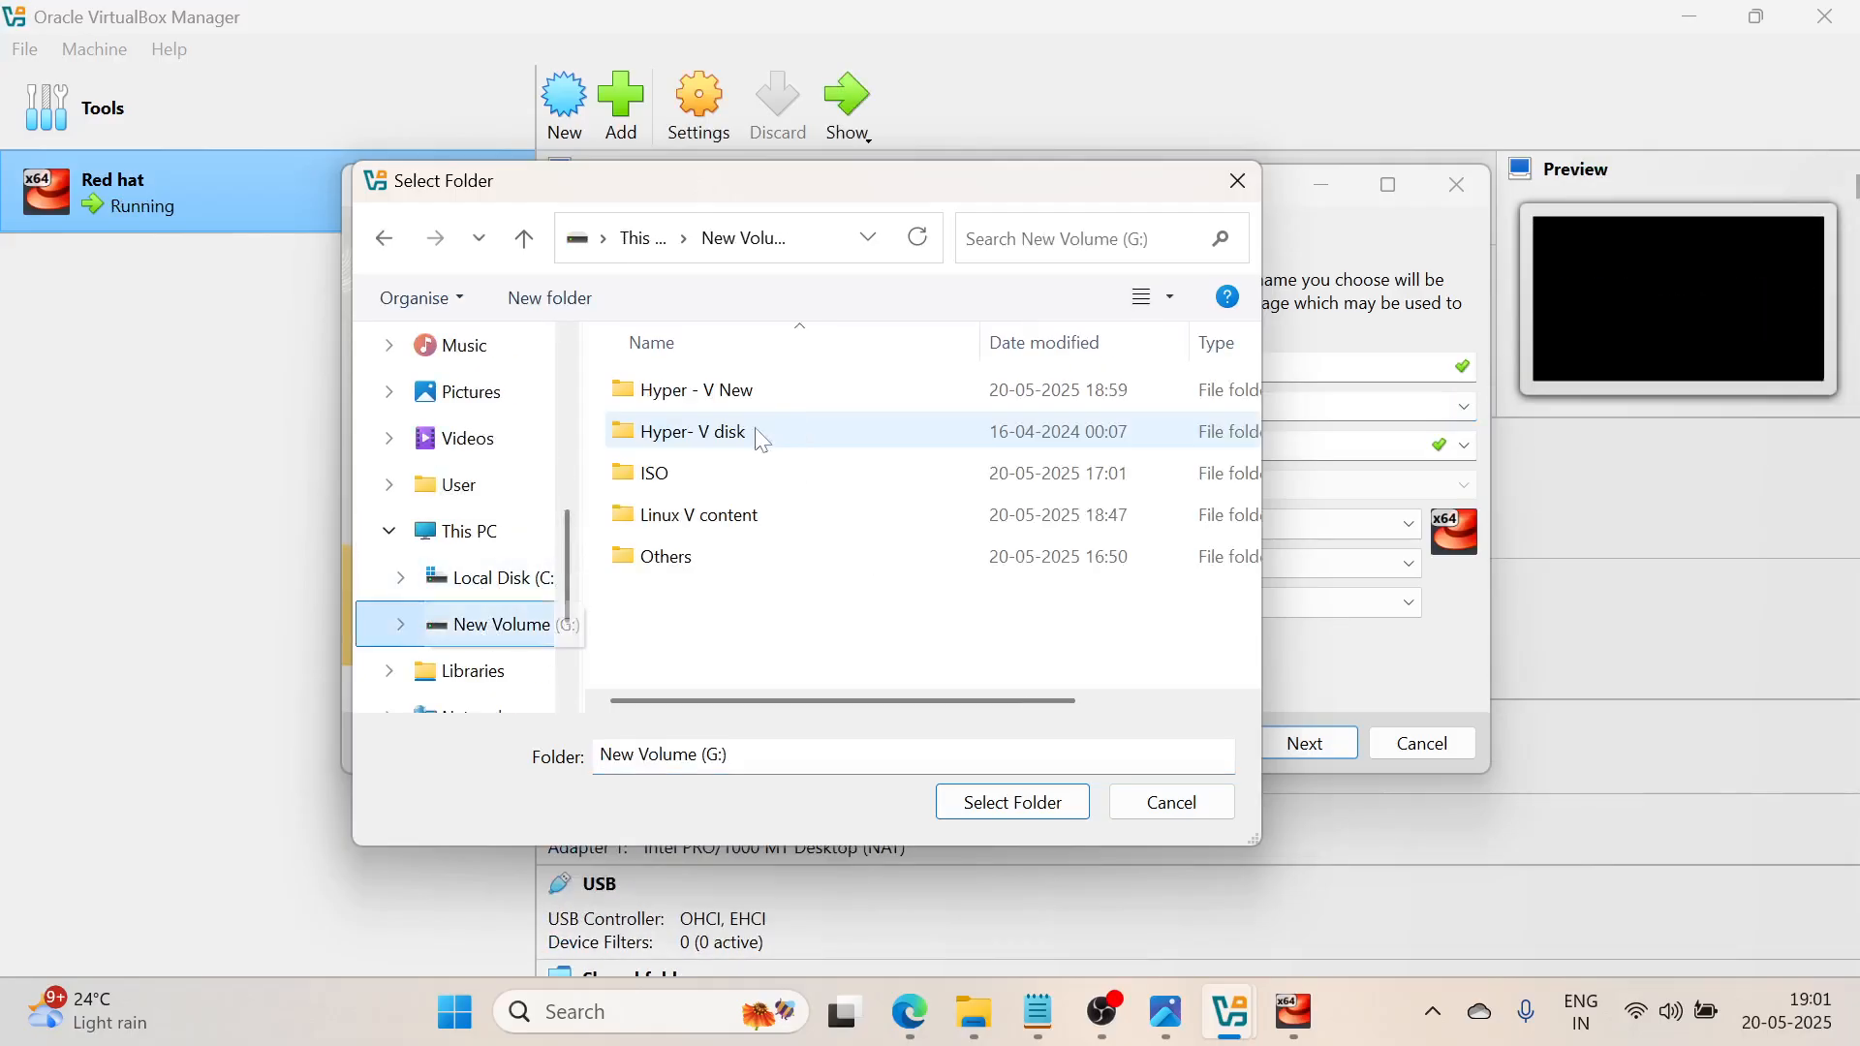
click(755, 393)
click(1068, 802)
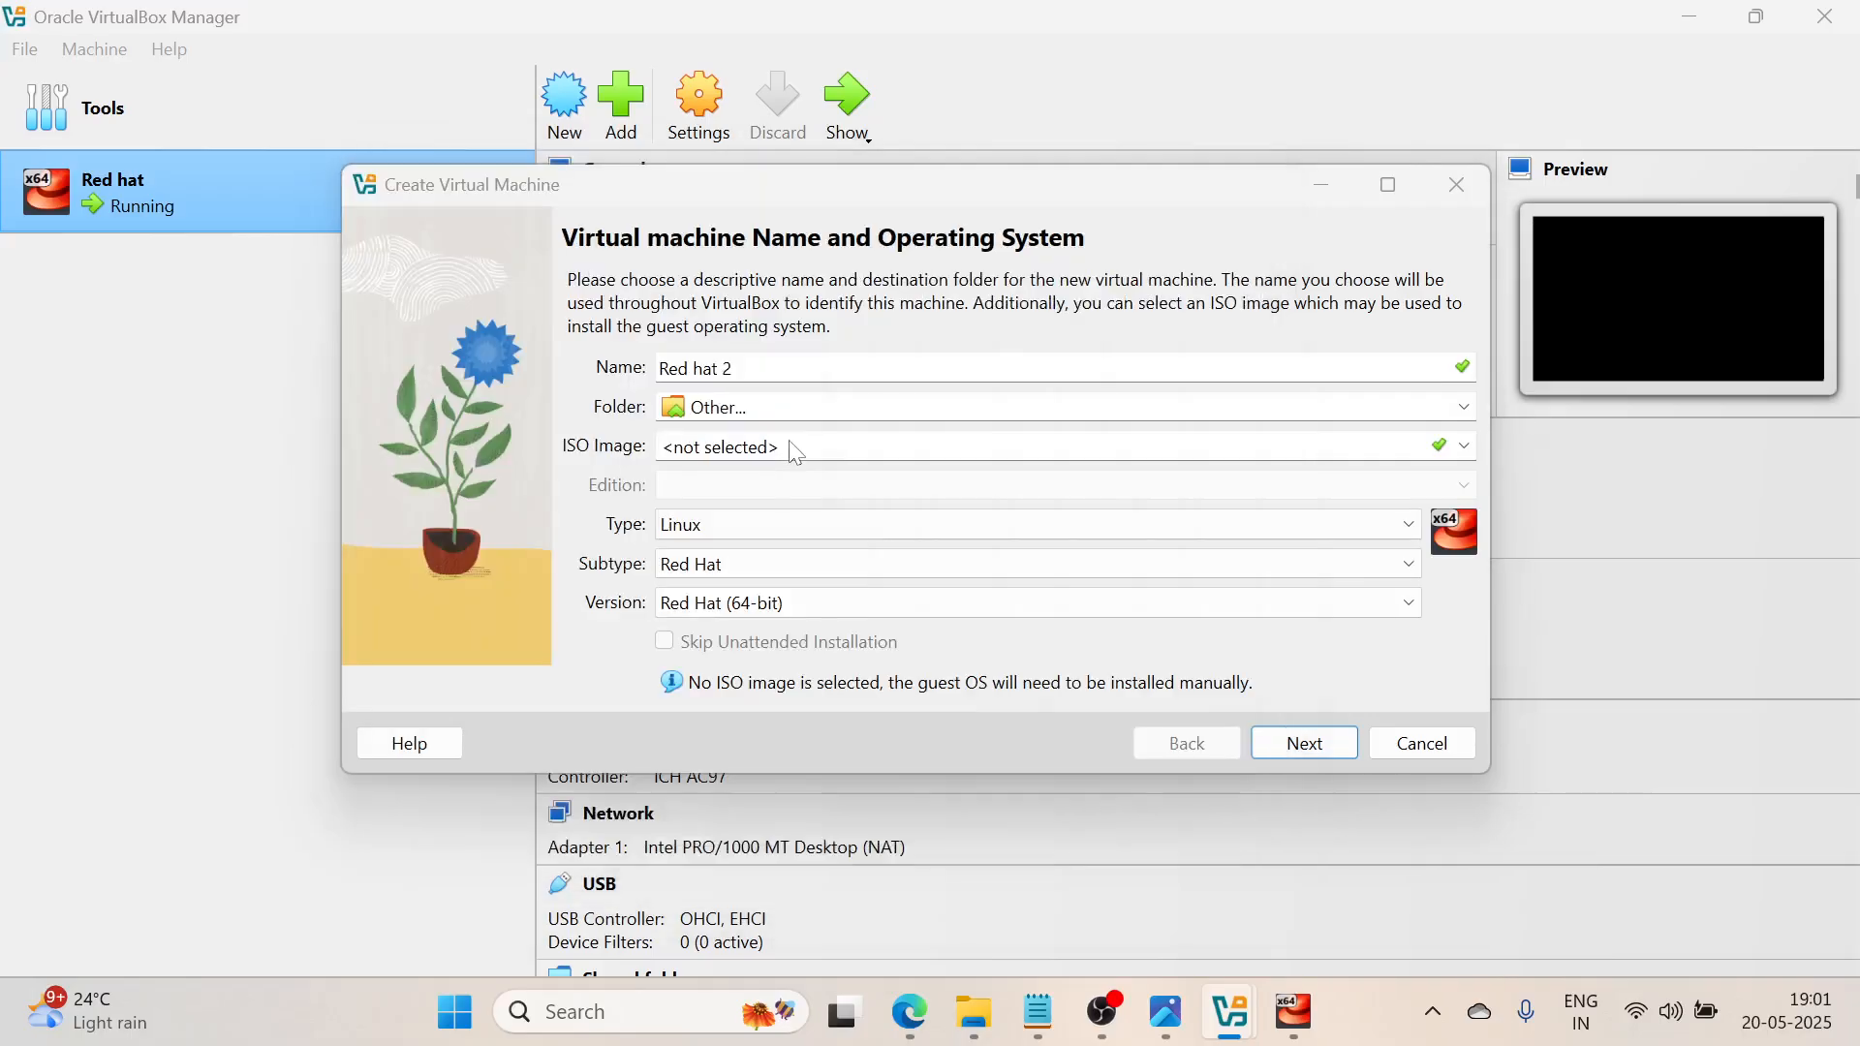
Step: Attach the rhel-baseos-9.3-x86_64-dvd ISO image and continue to unattended setup
click(1464, 445)
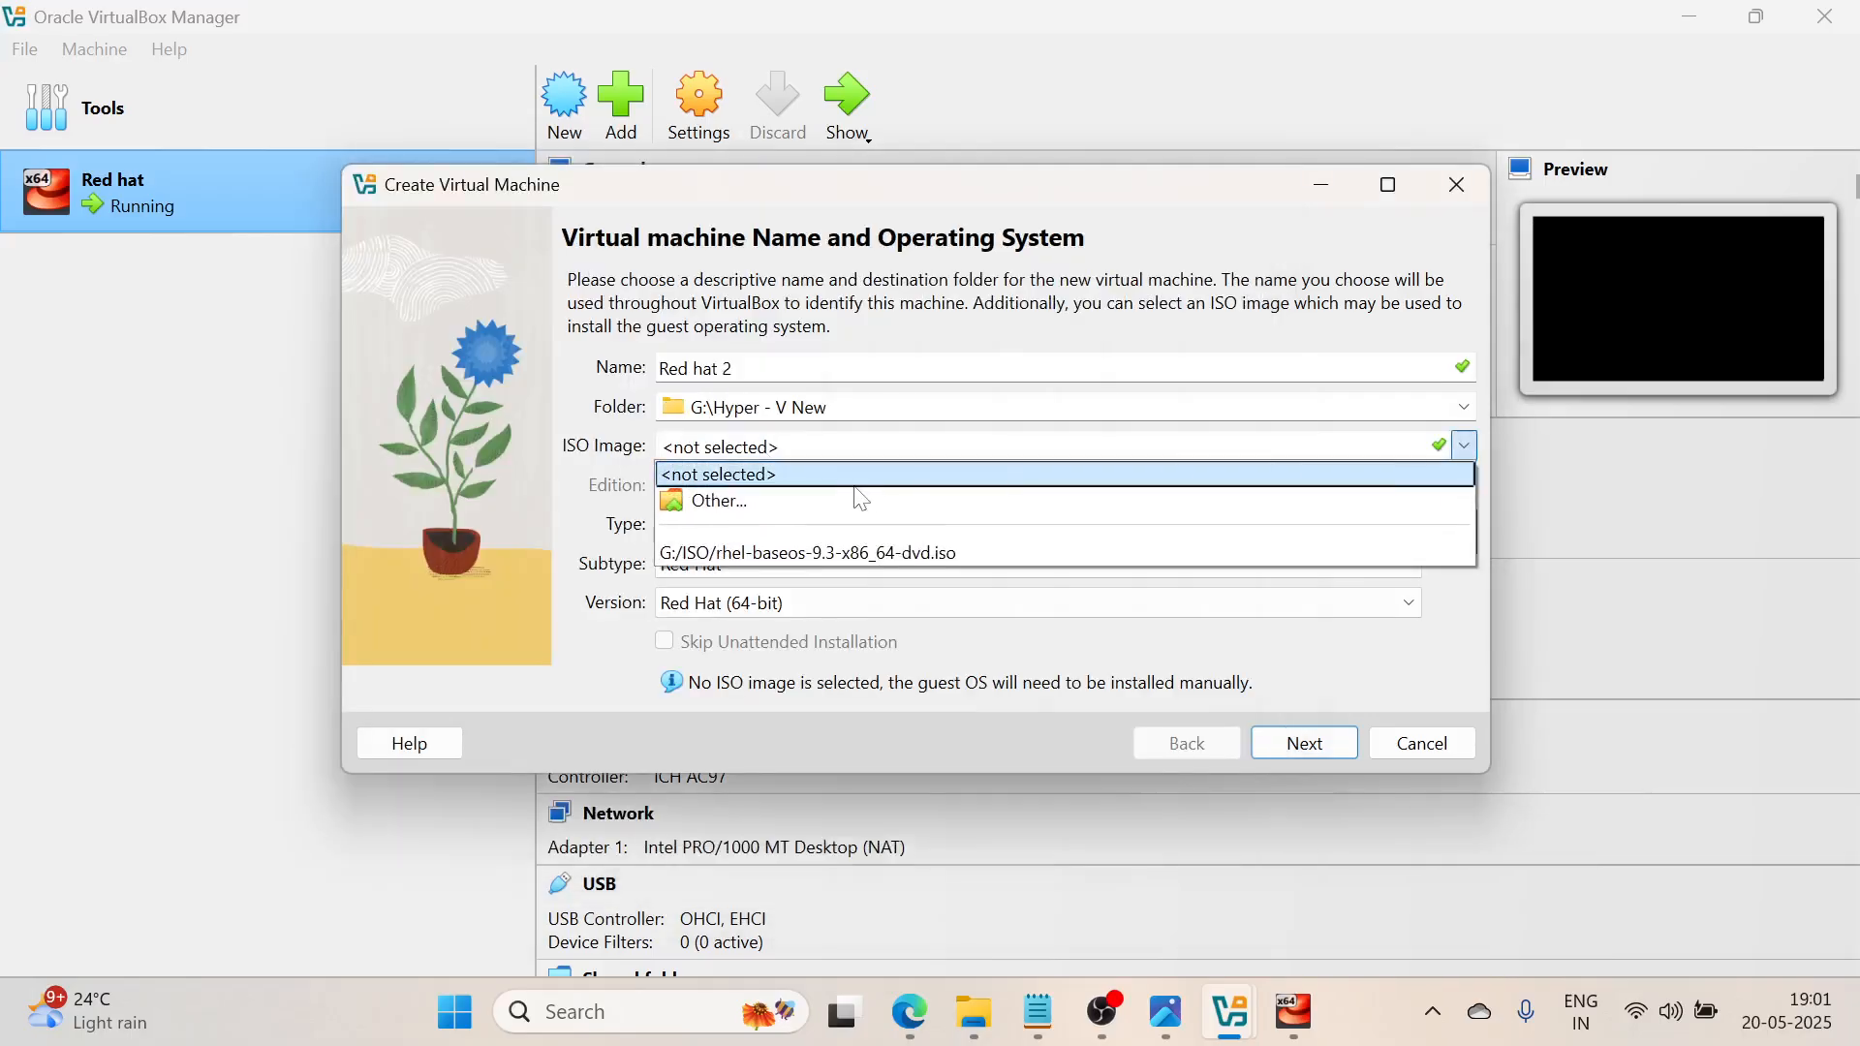
click(729, 504)
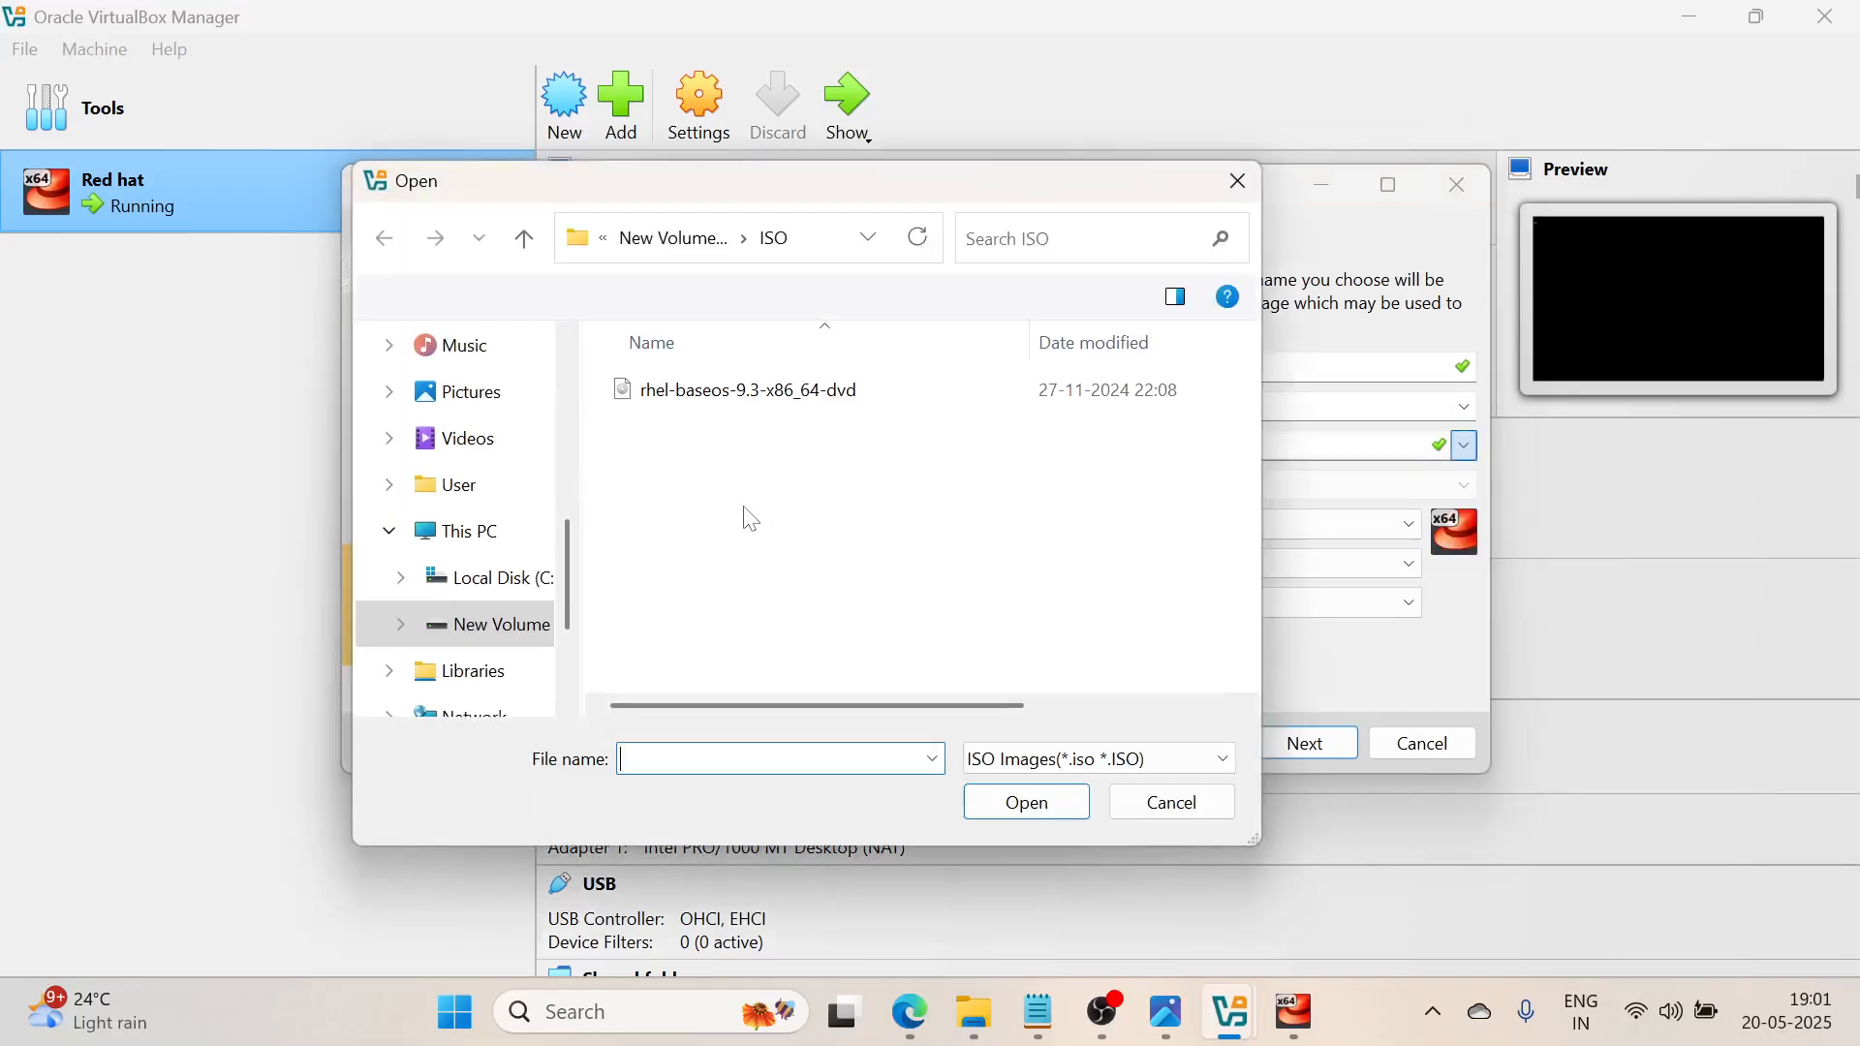
click(800, 391)
click(1052, 814)
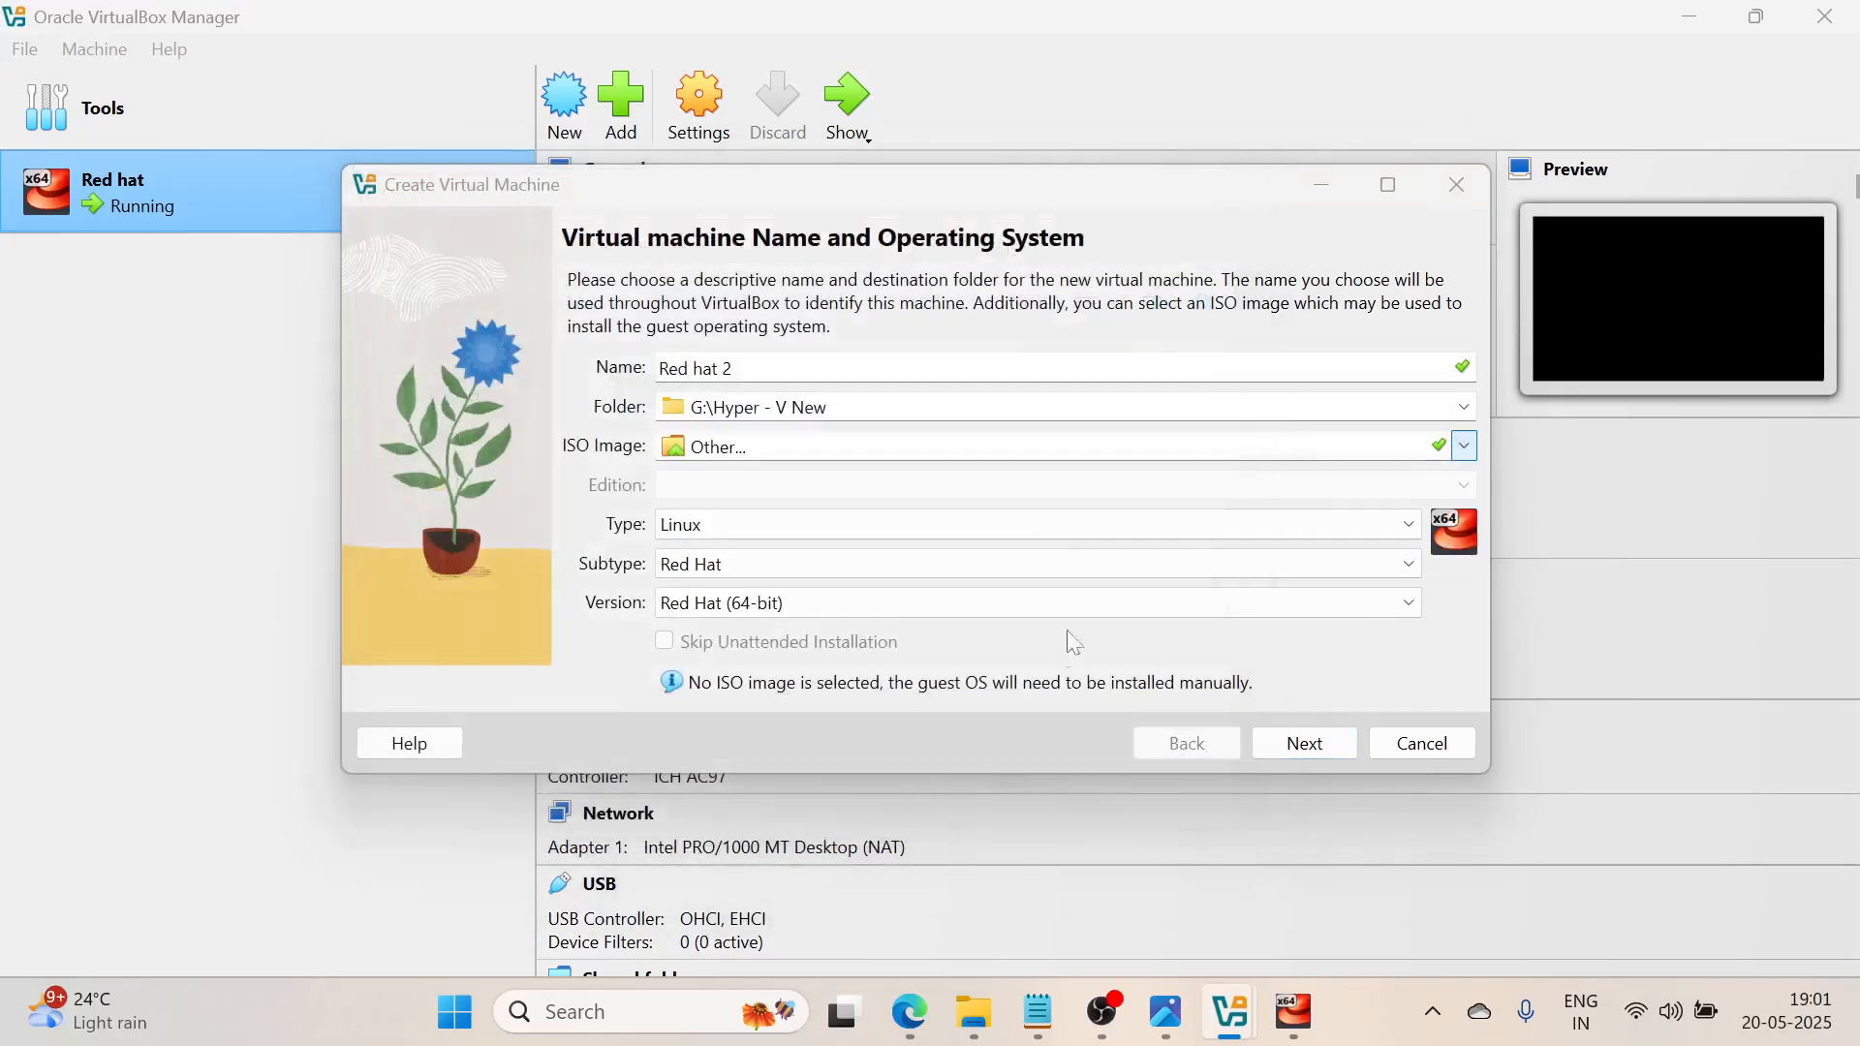
click(1329, 765)
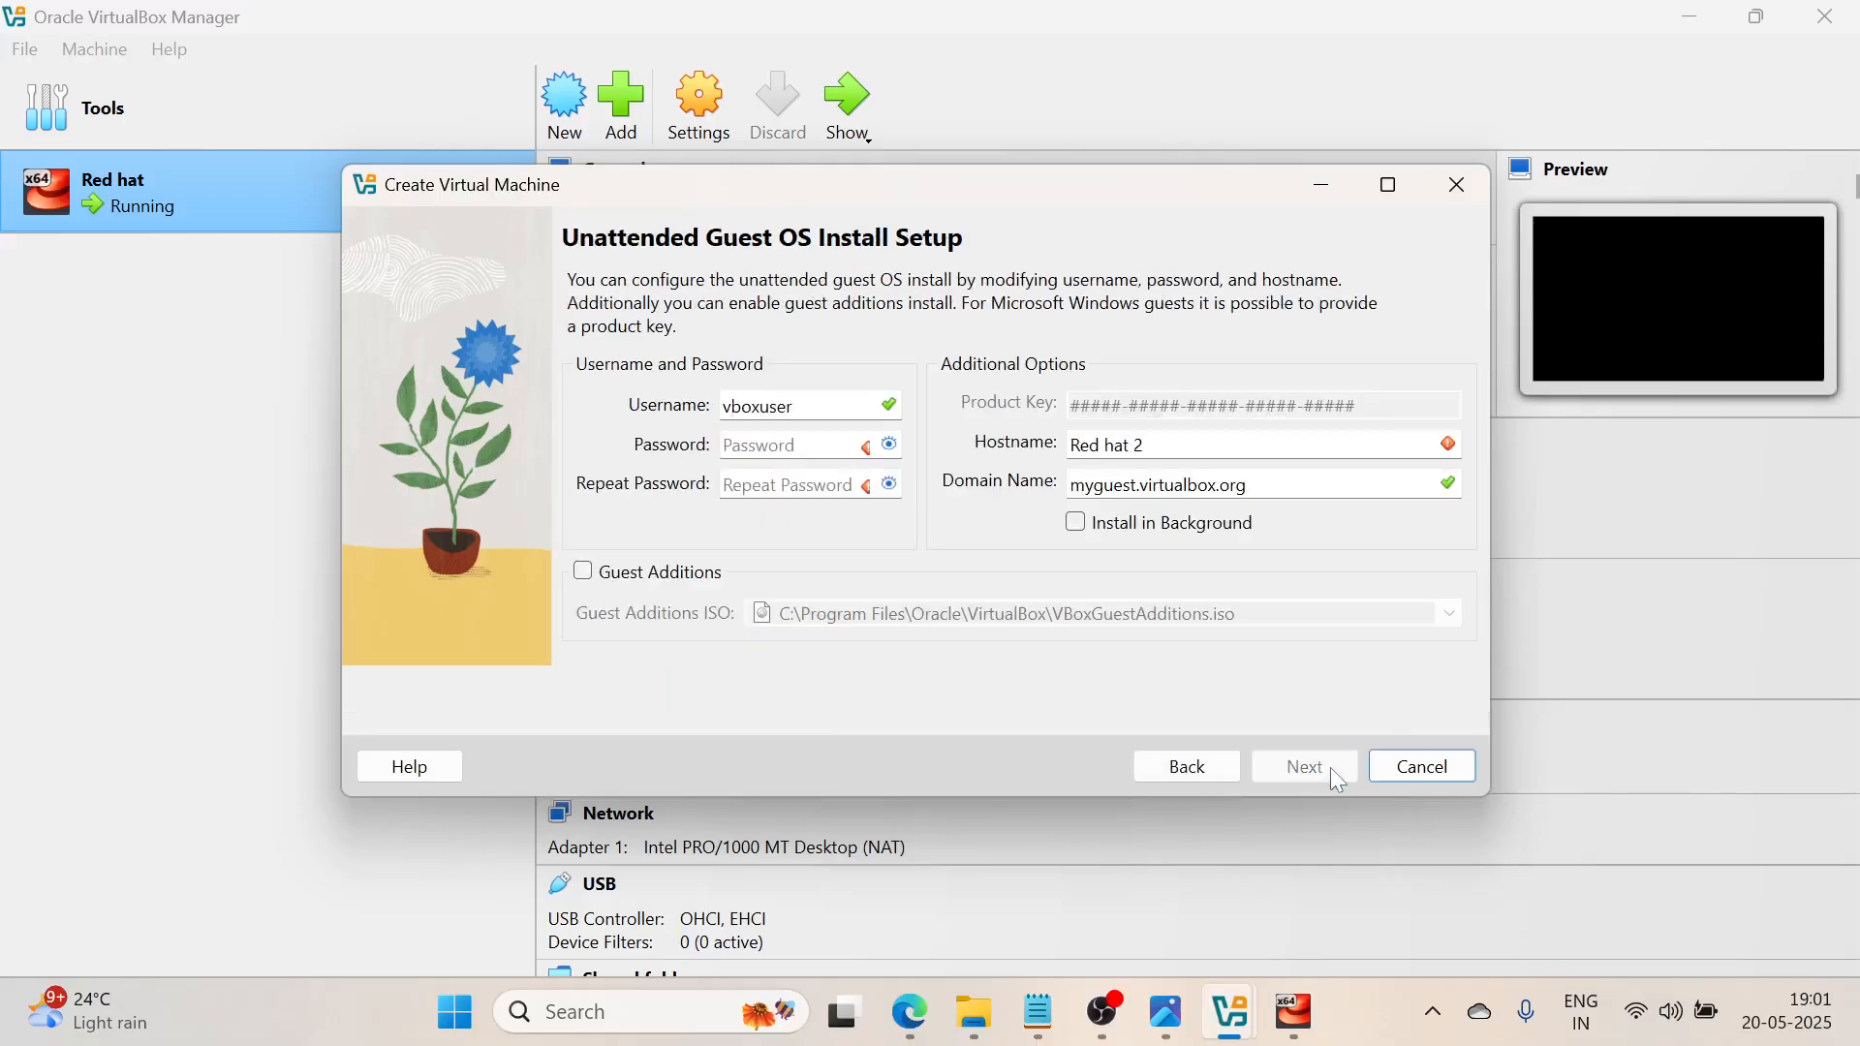
Step: Set the username to root and enter the account password in both password fields
drag(798, 407, 719, 409)
text(root)
key(Tab)
text(12345)
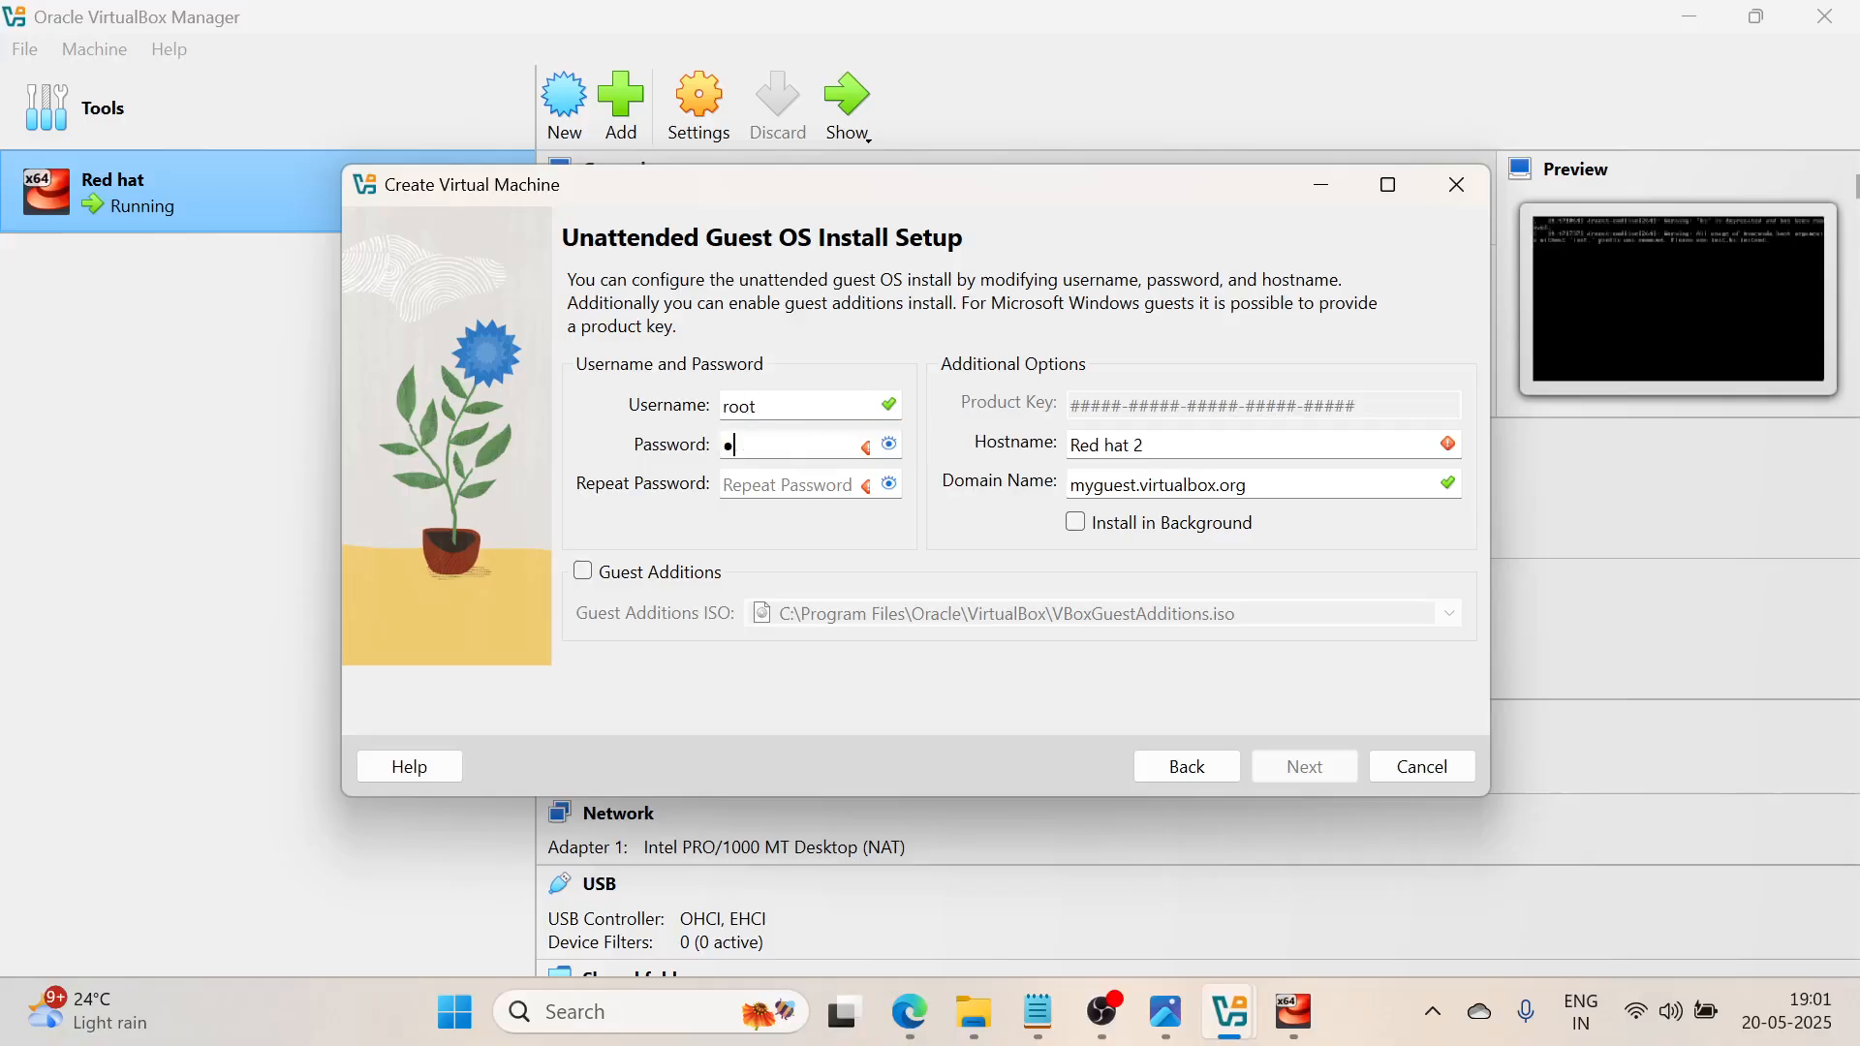
text(67890123)
key(Tab)
text(123)
text(••••••••)
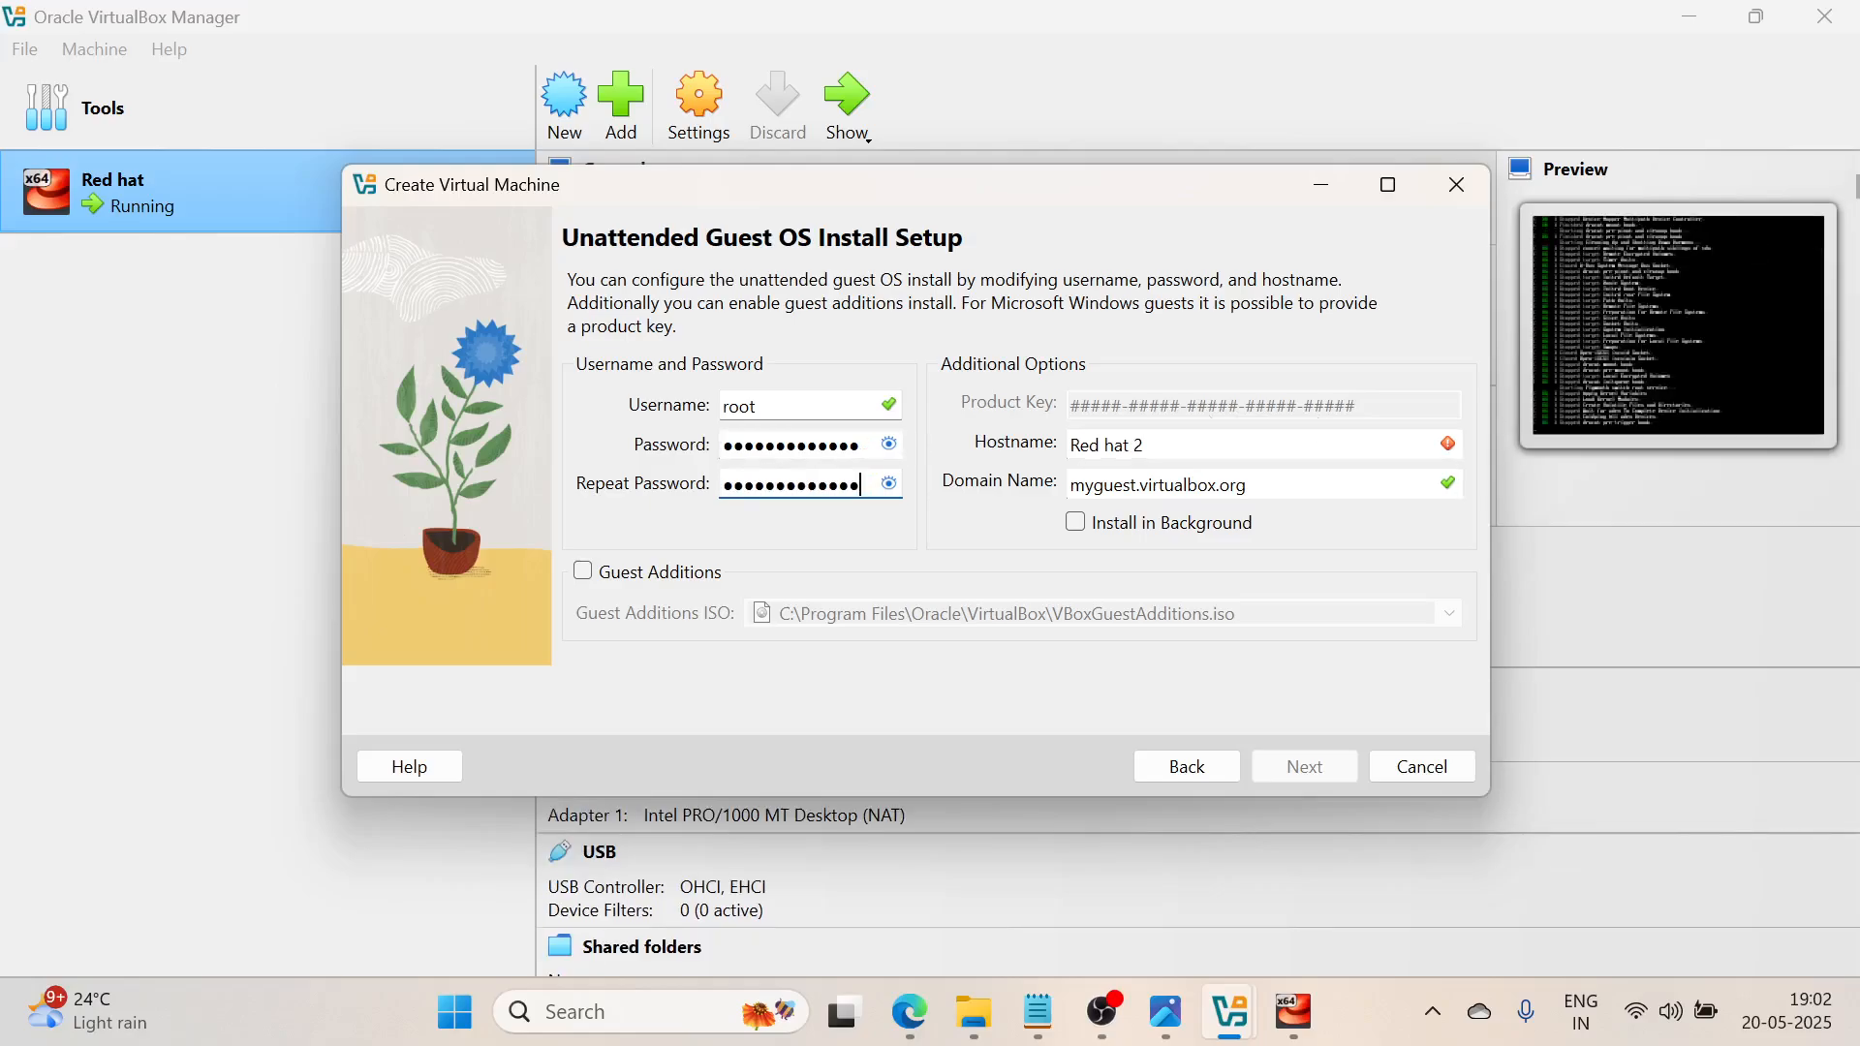
Step: Set the hostname to servera
click(1153, 447)
drag(1148, 446, 1042, 470)
key(BackSpace)
text(servera)
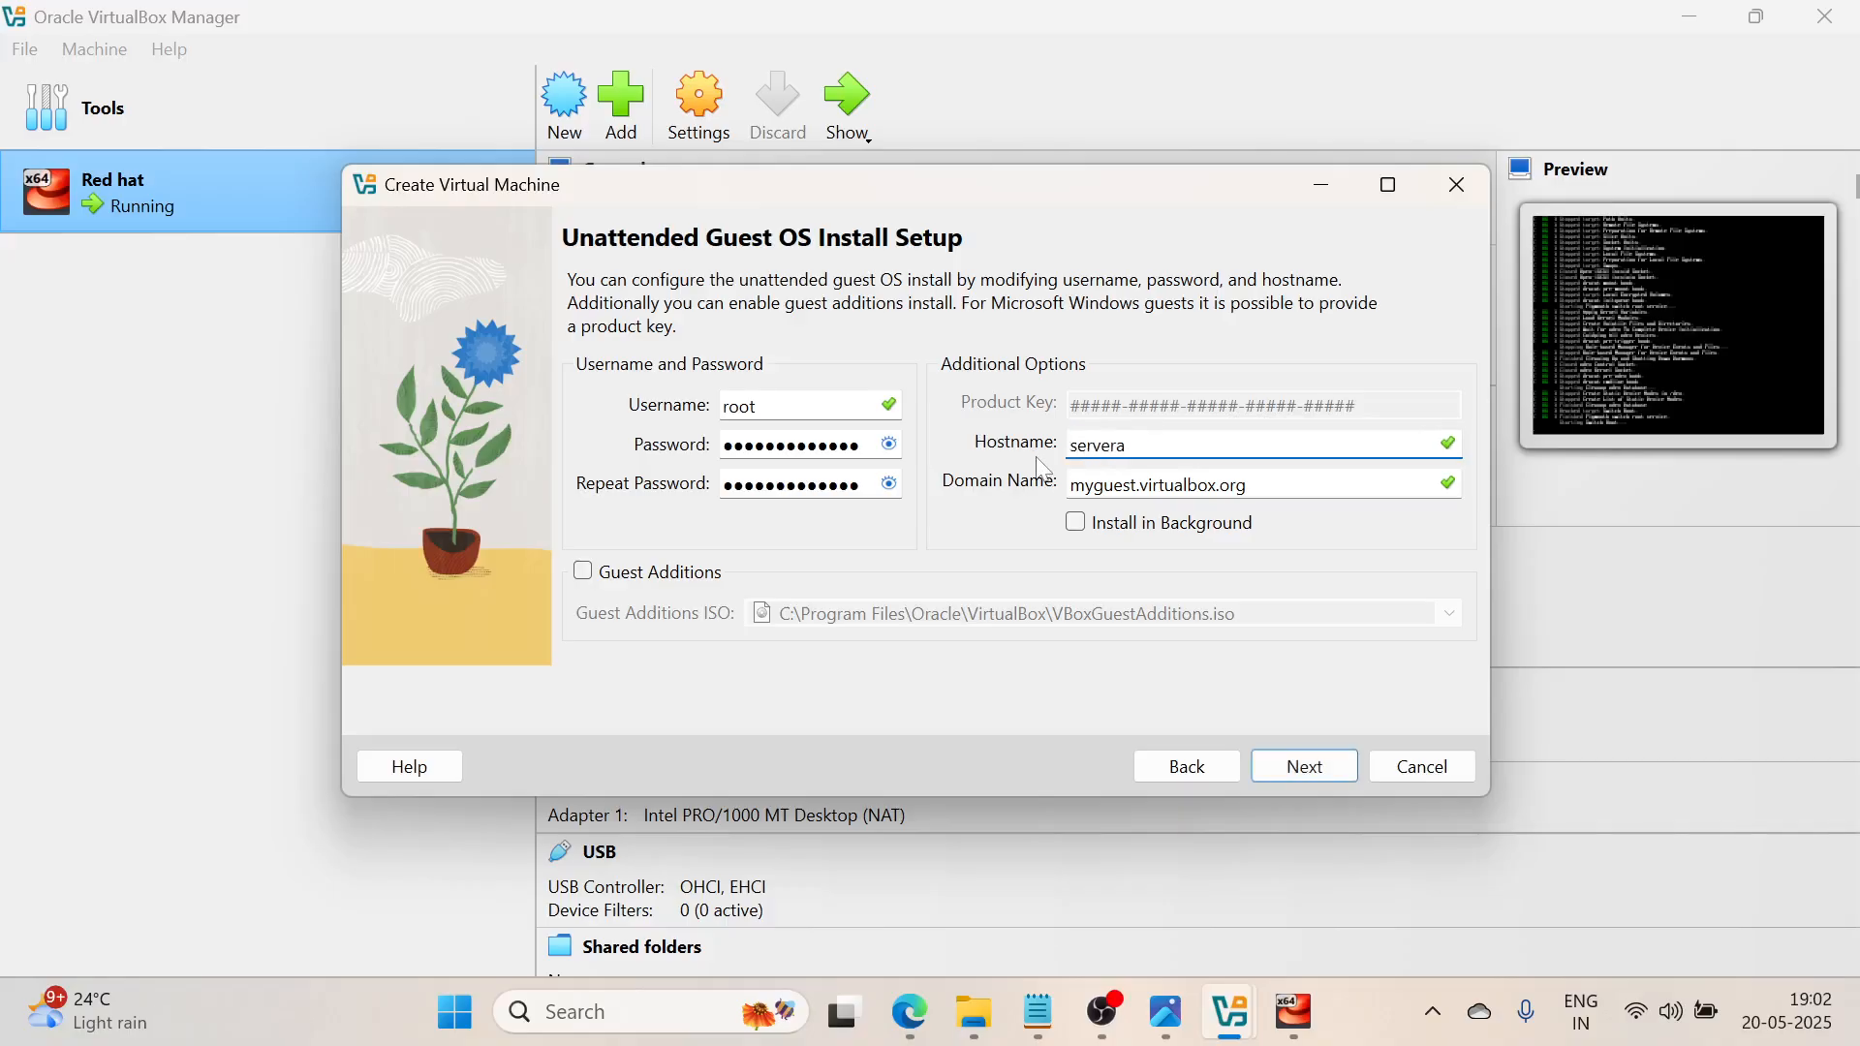
Step: Change the hostname to serverb and continue to the hardware settings
key(BackSpace)
text(b)
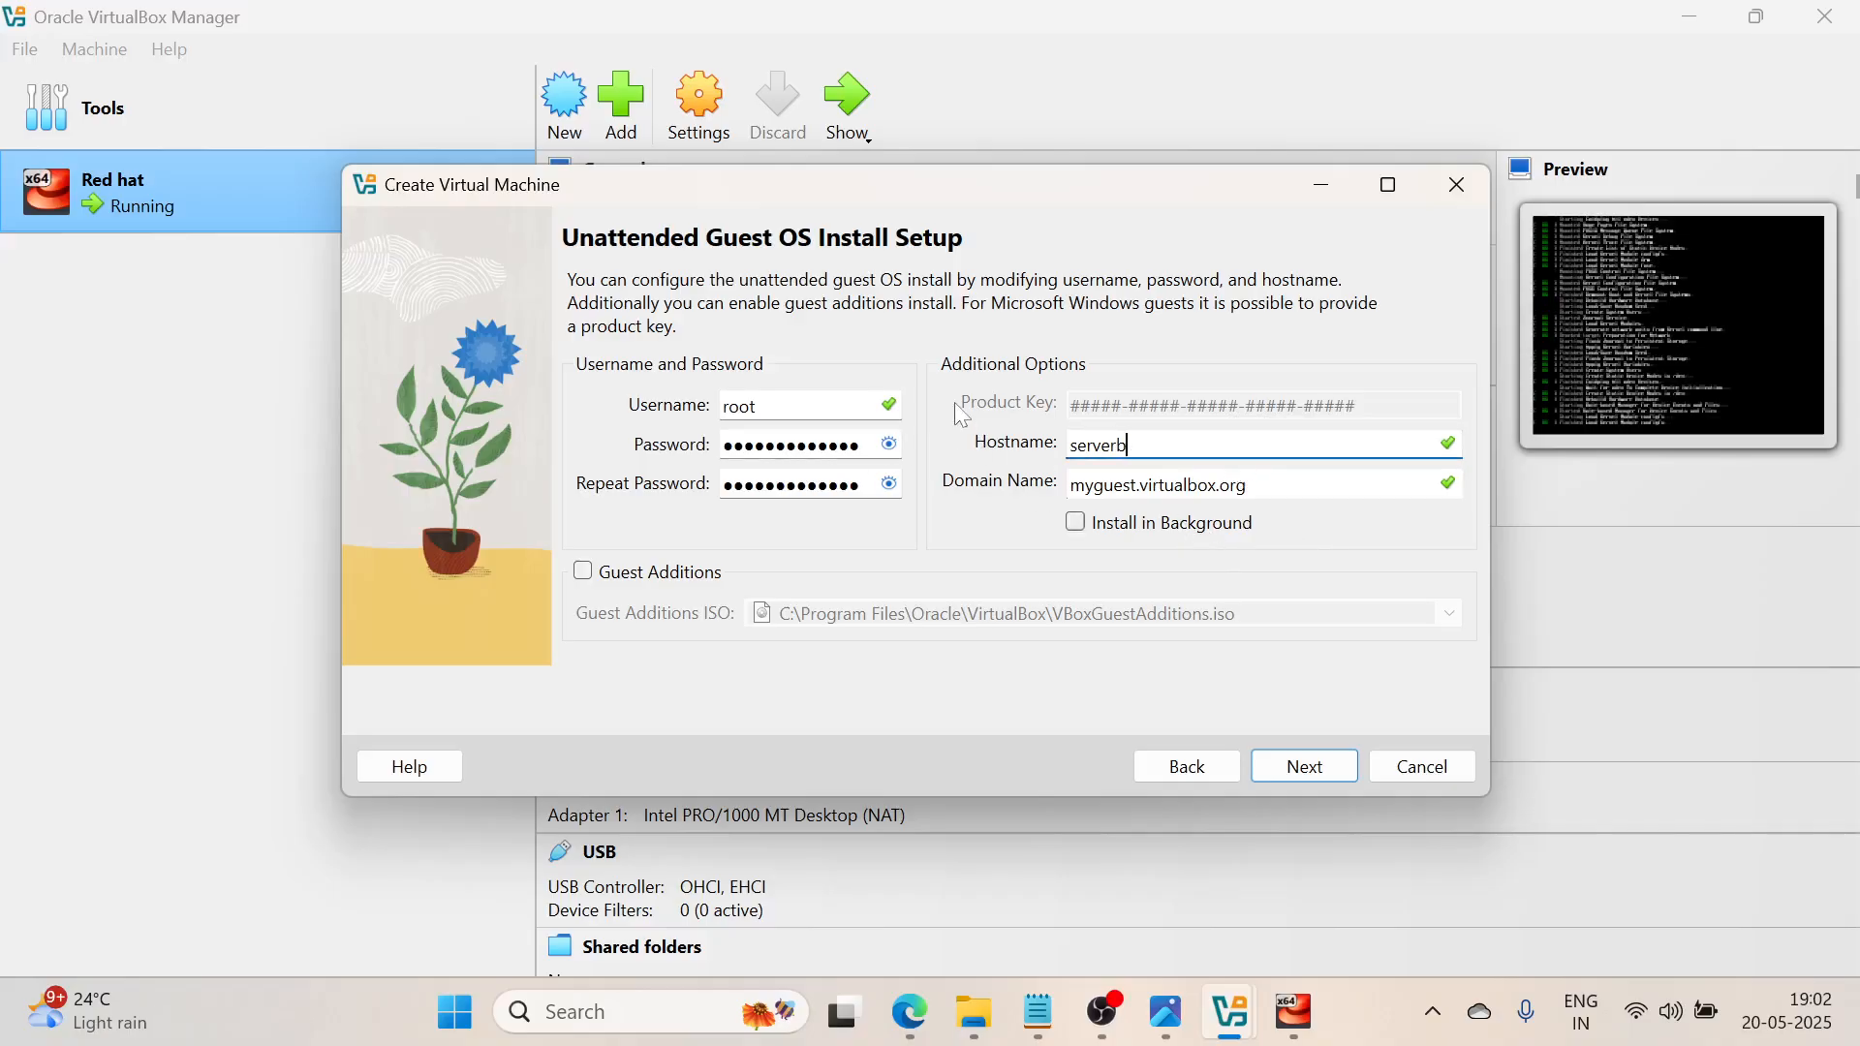
click(1304, 766)
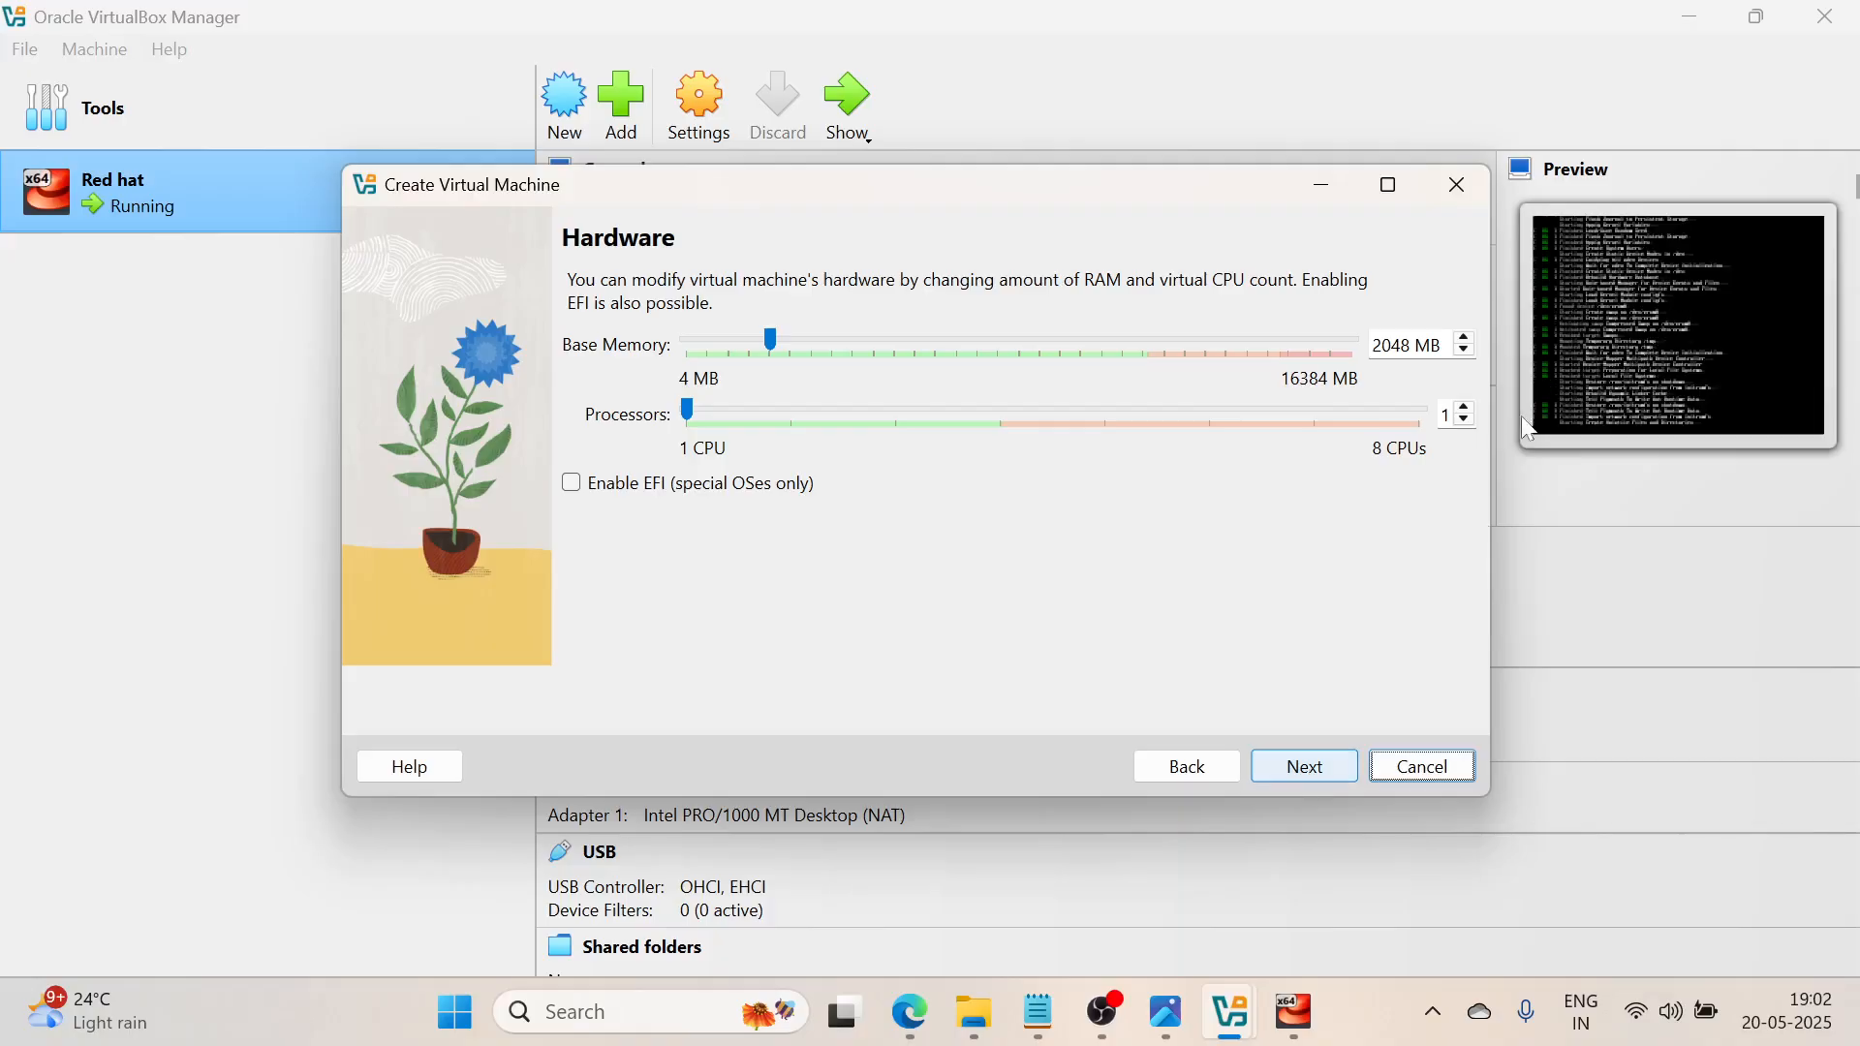
Step: Allocate 2 processors and a 25 GB virtual hard disk to the new machine
click(1465, 408)
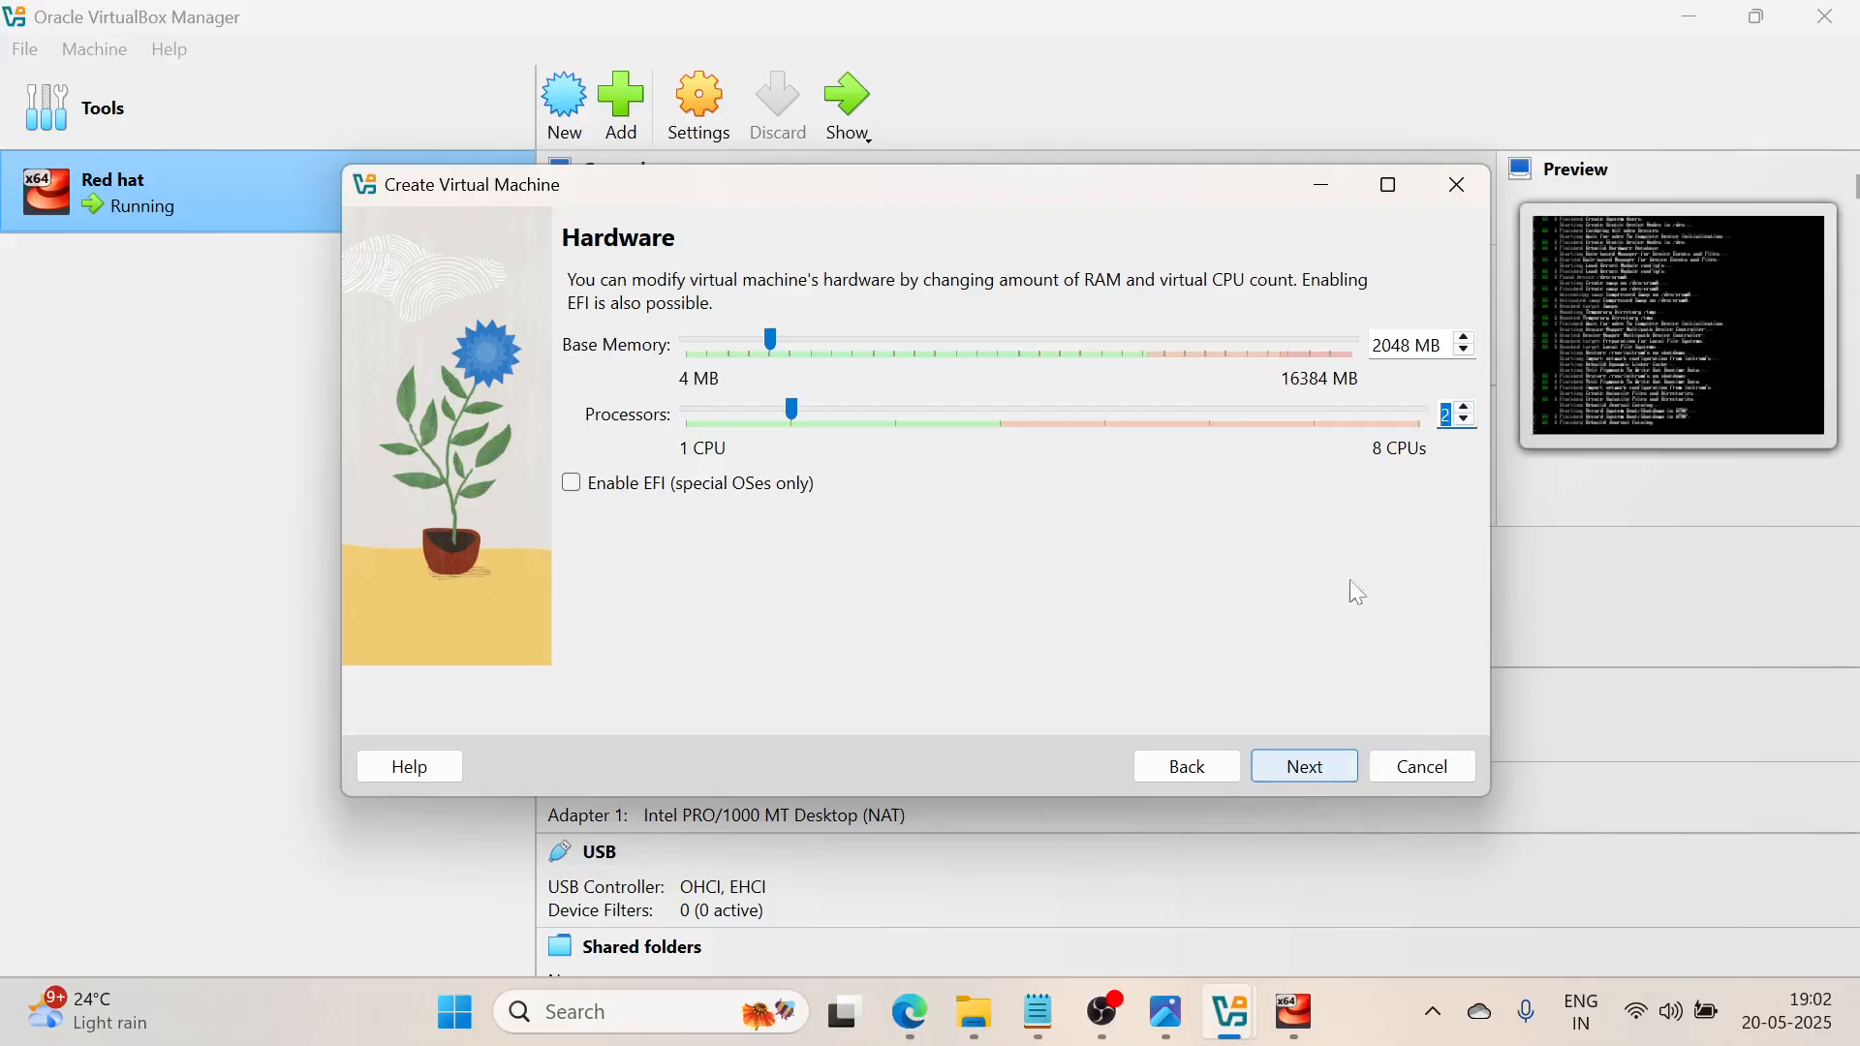
click(1308, 768)
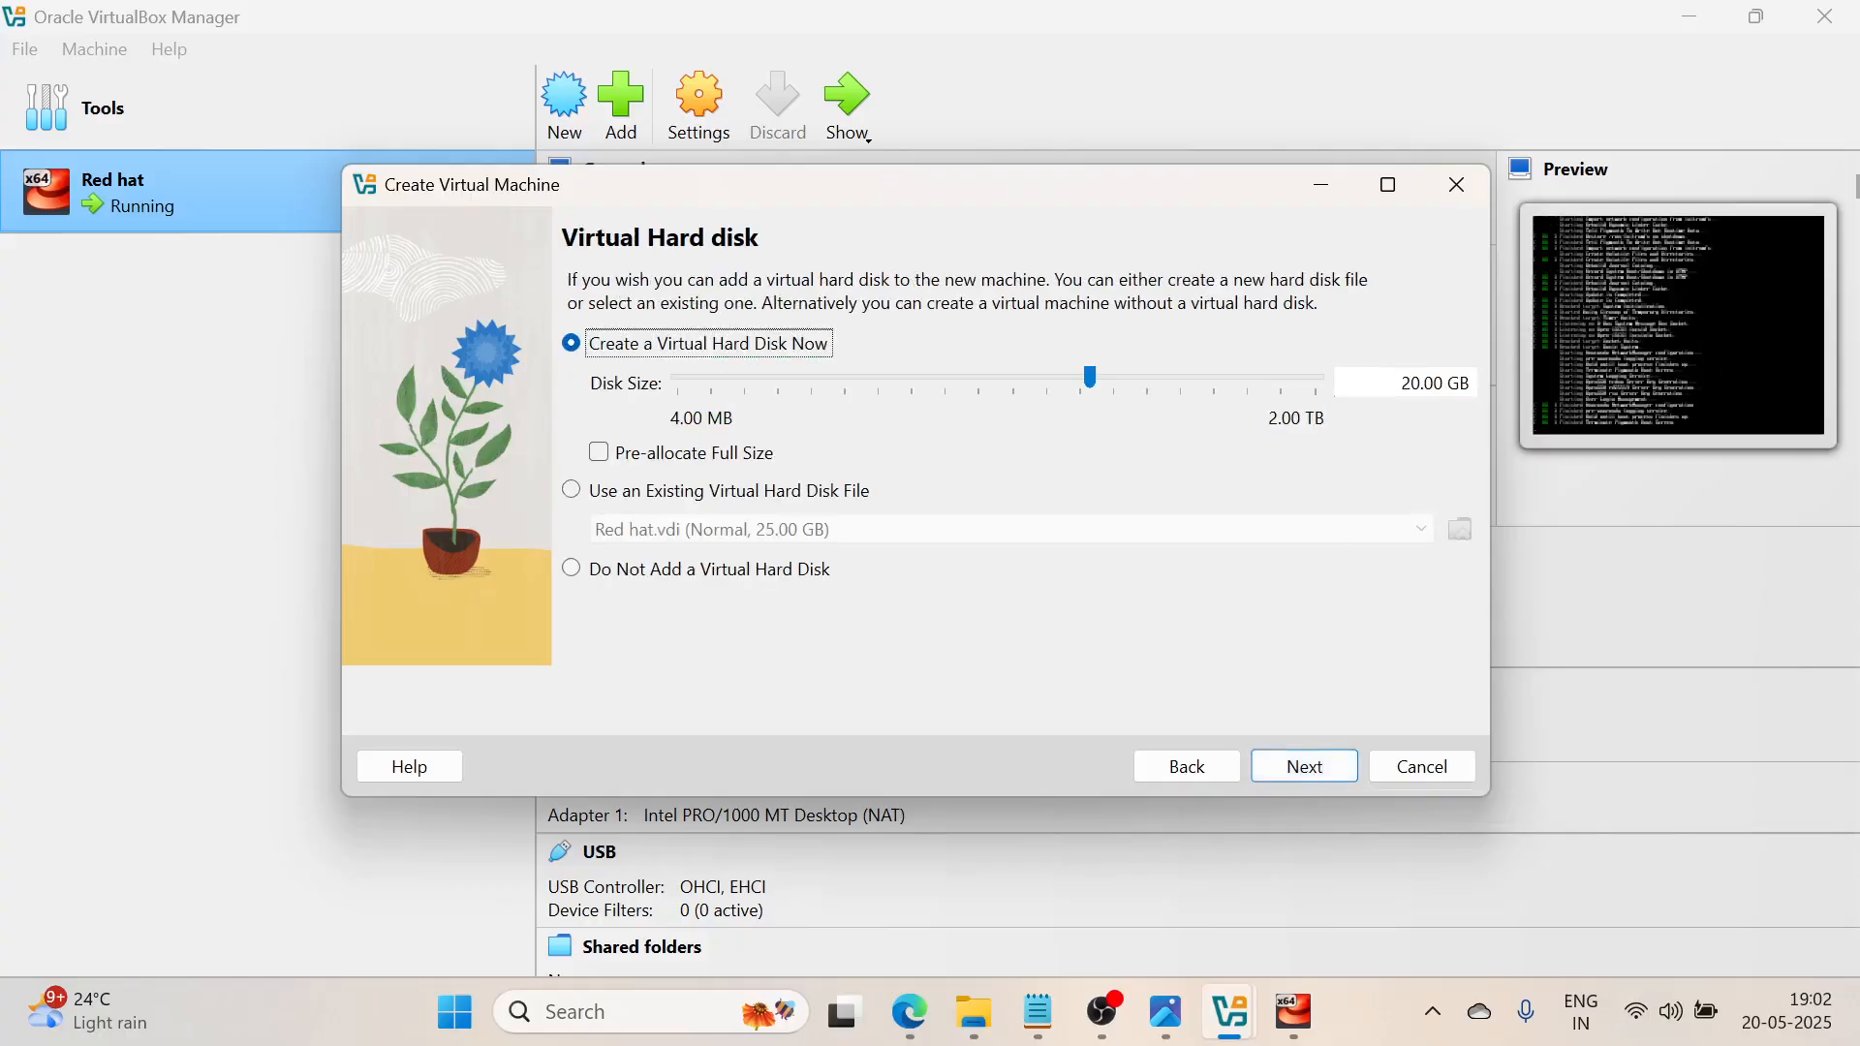
click(1428, 382)
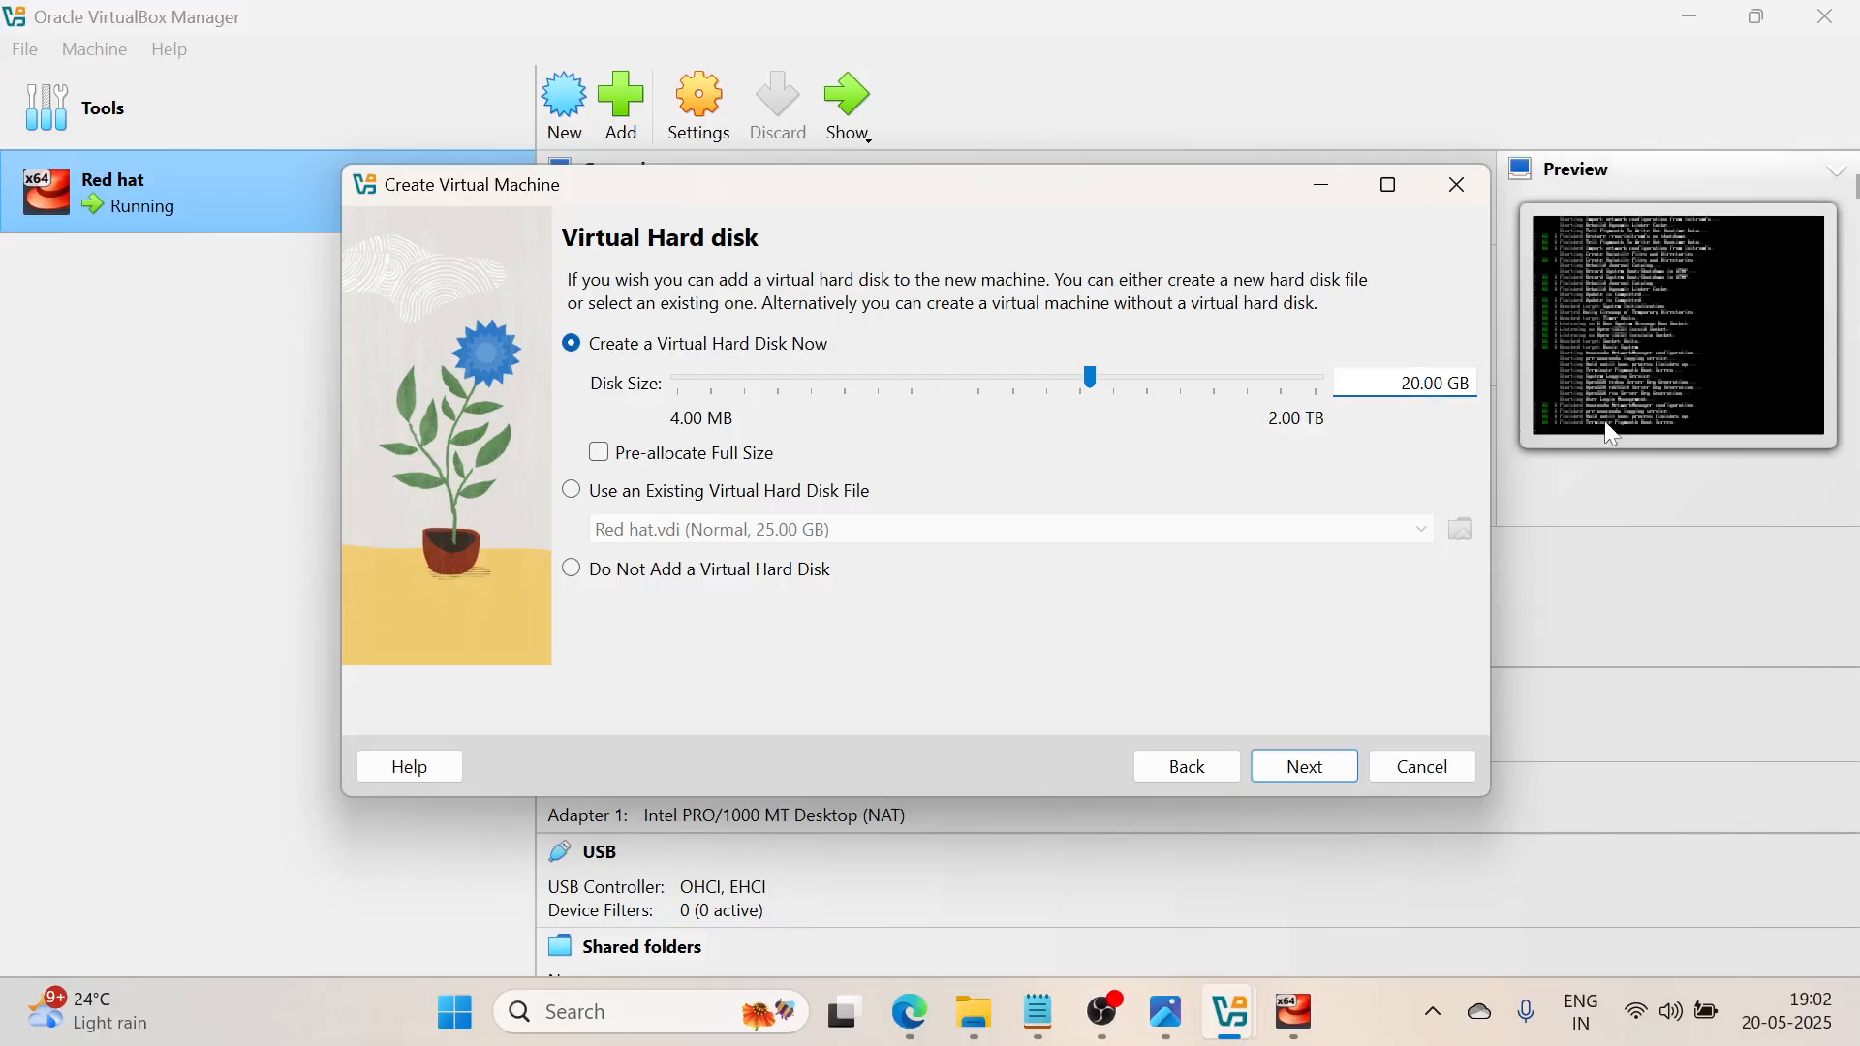
key(BackSpace)
key(BackSpace)
text(25)
click(1329, 762)
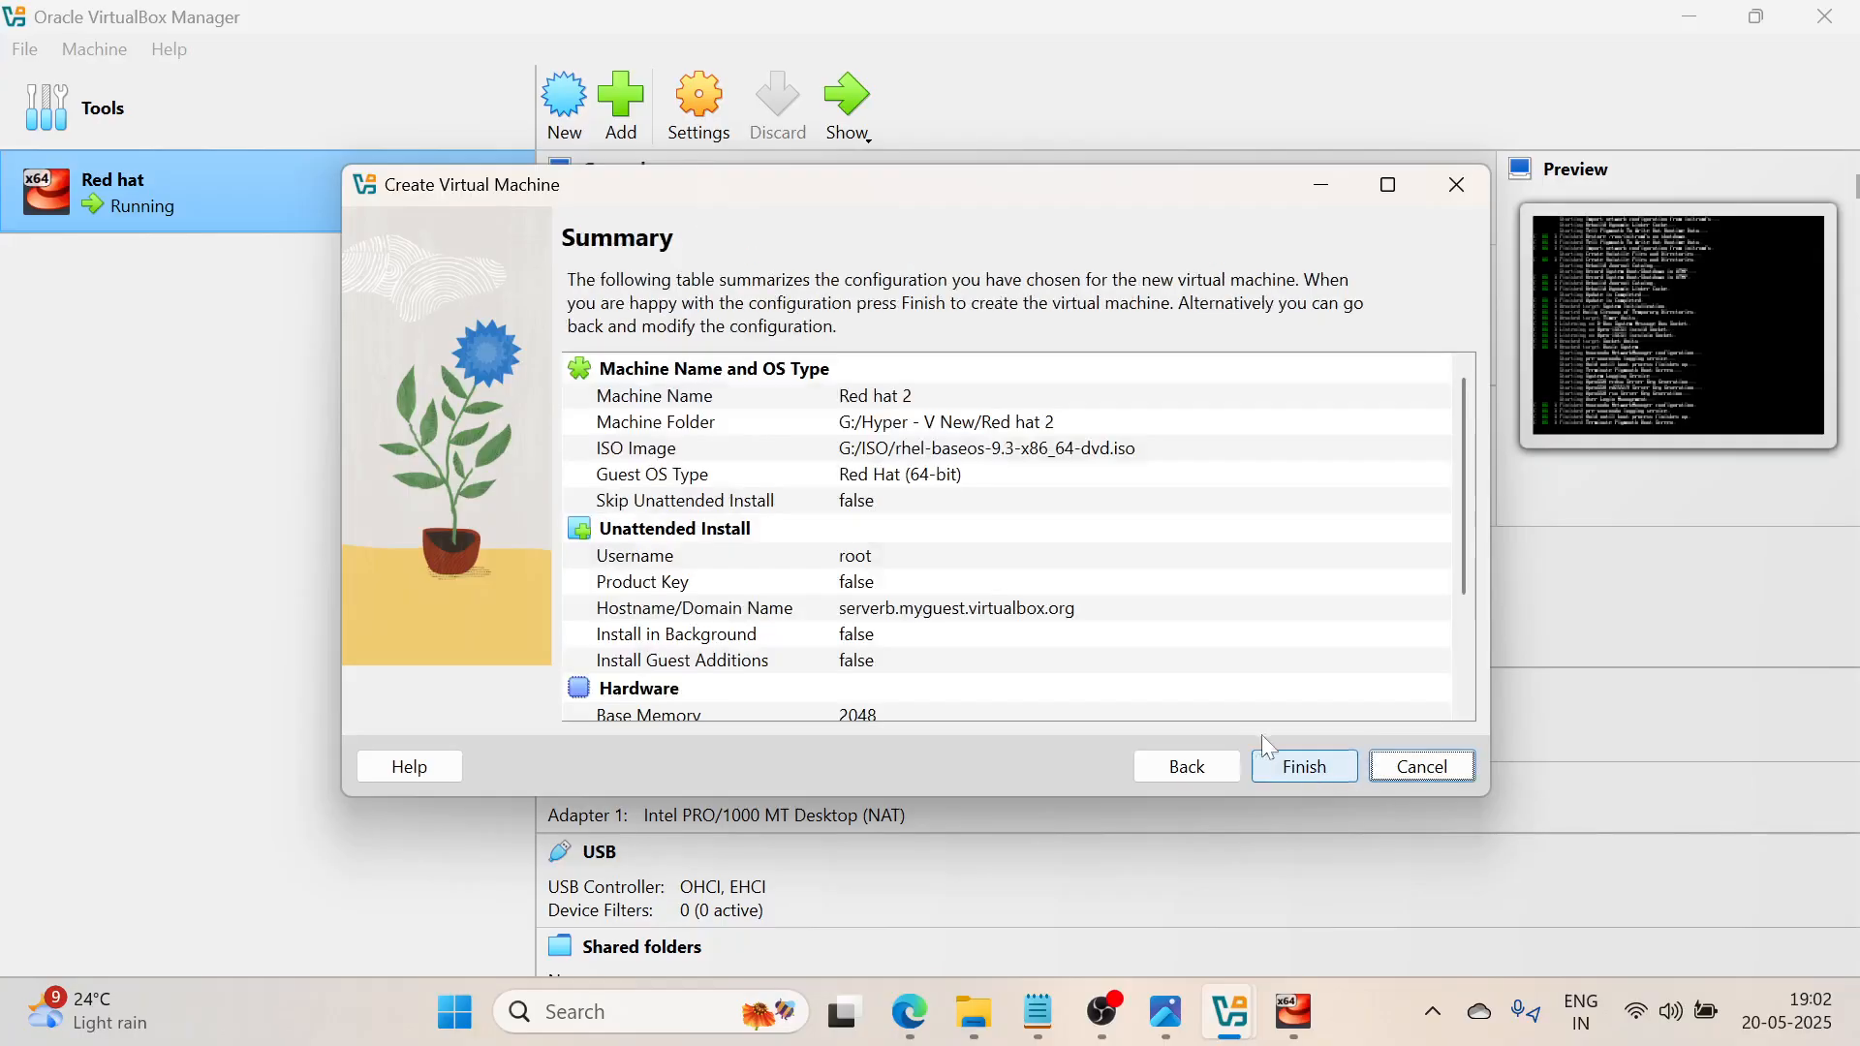
Step: Review the summary and finish creating the Red hat 2 machine
scroll(1267, 618, down, 2)
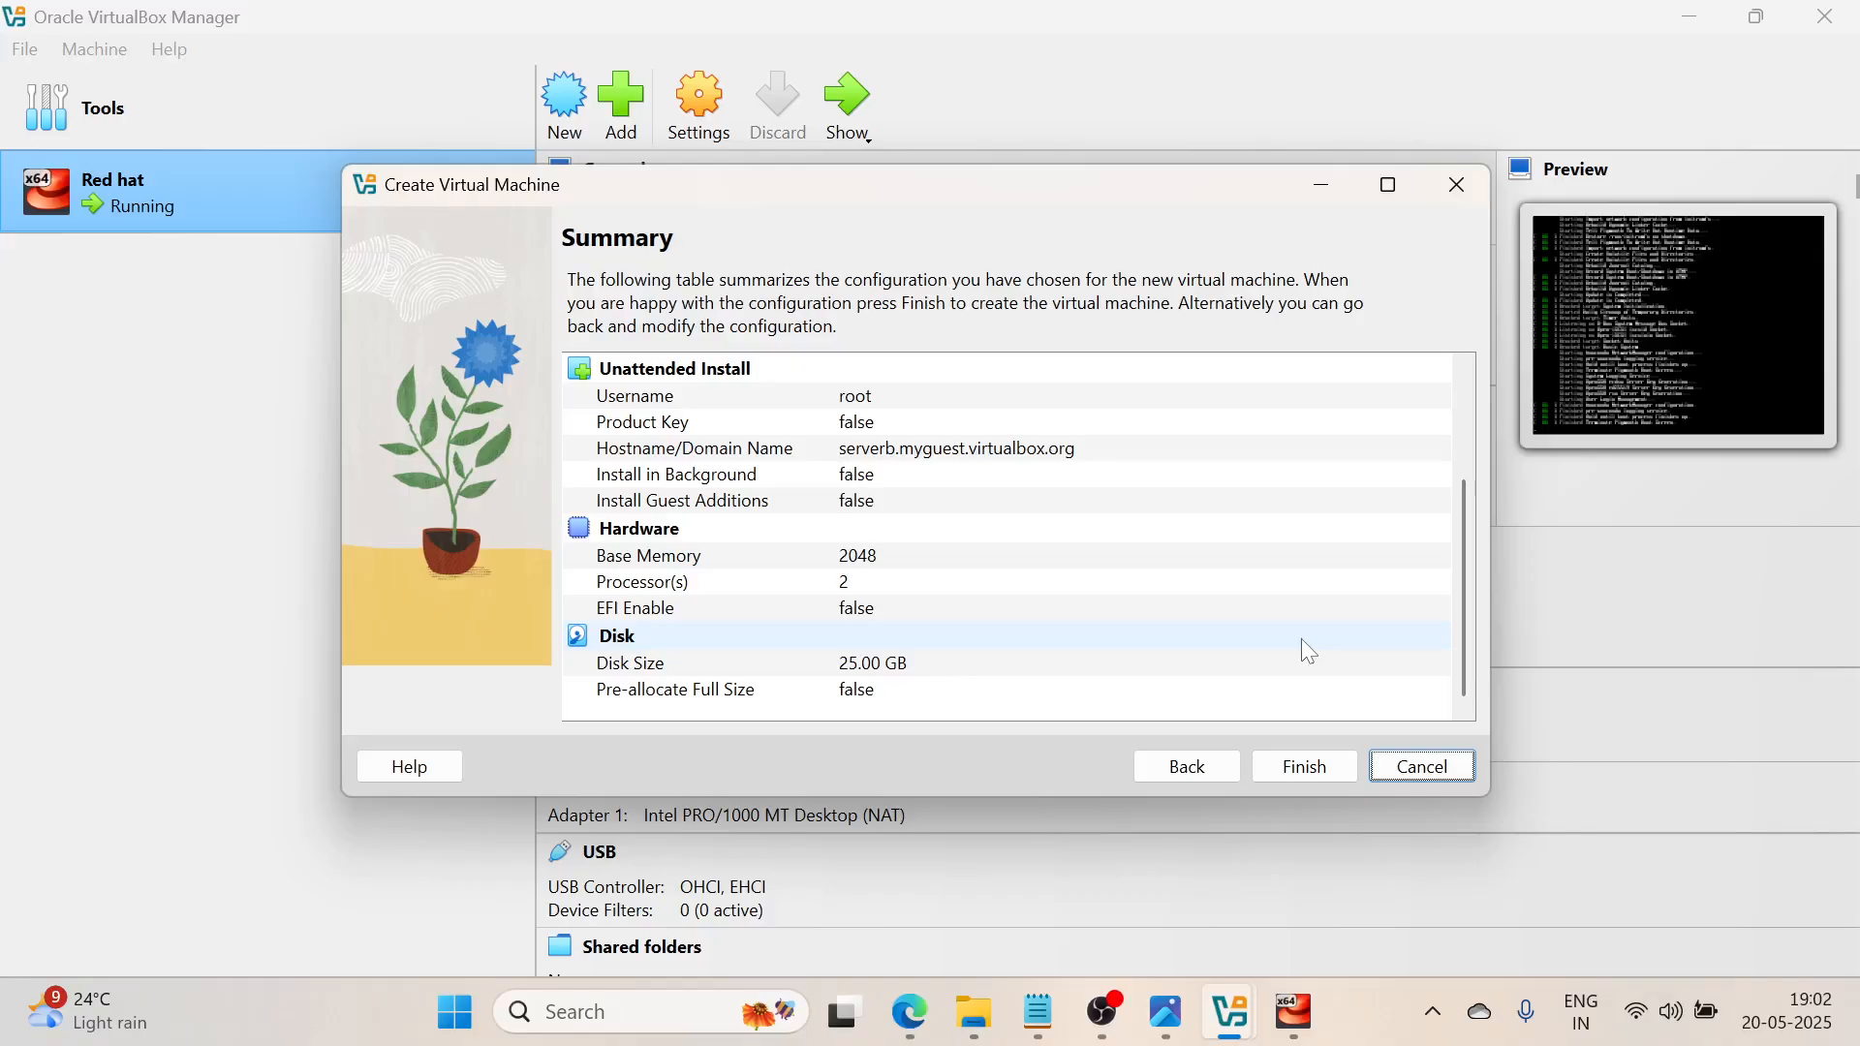
click(1287, 772)
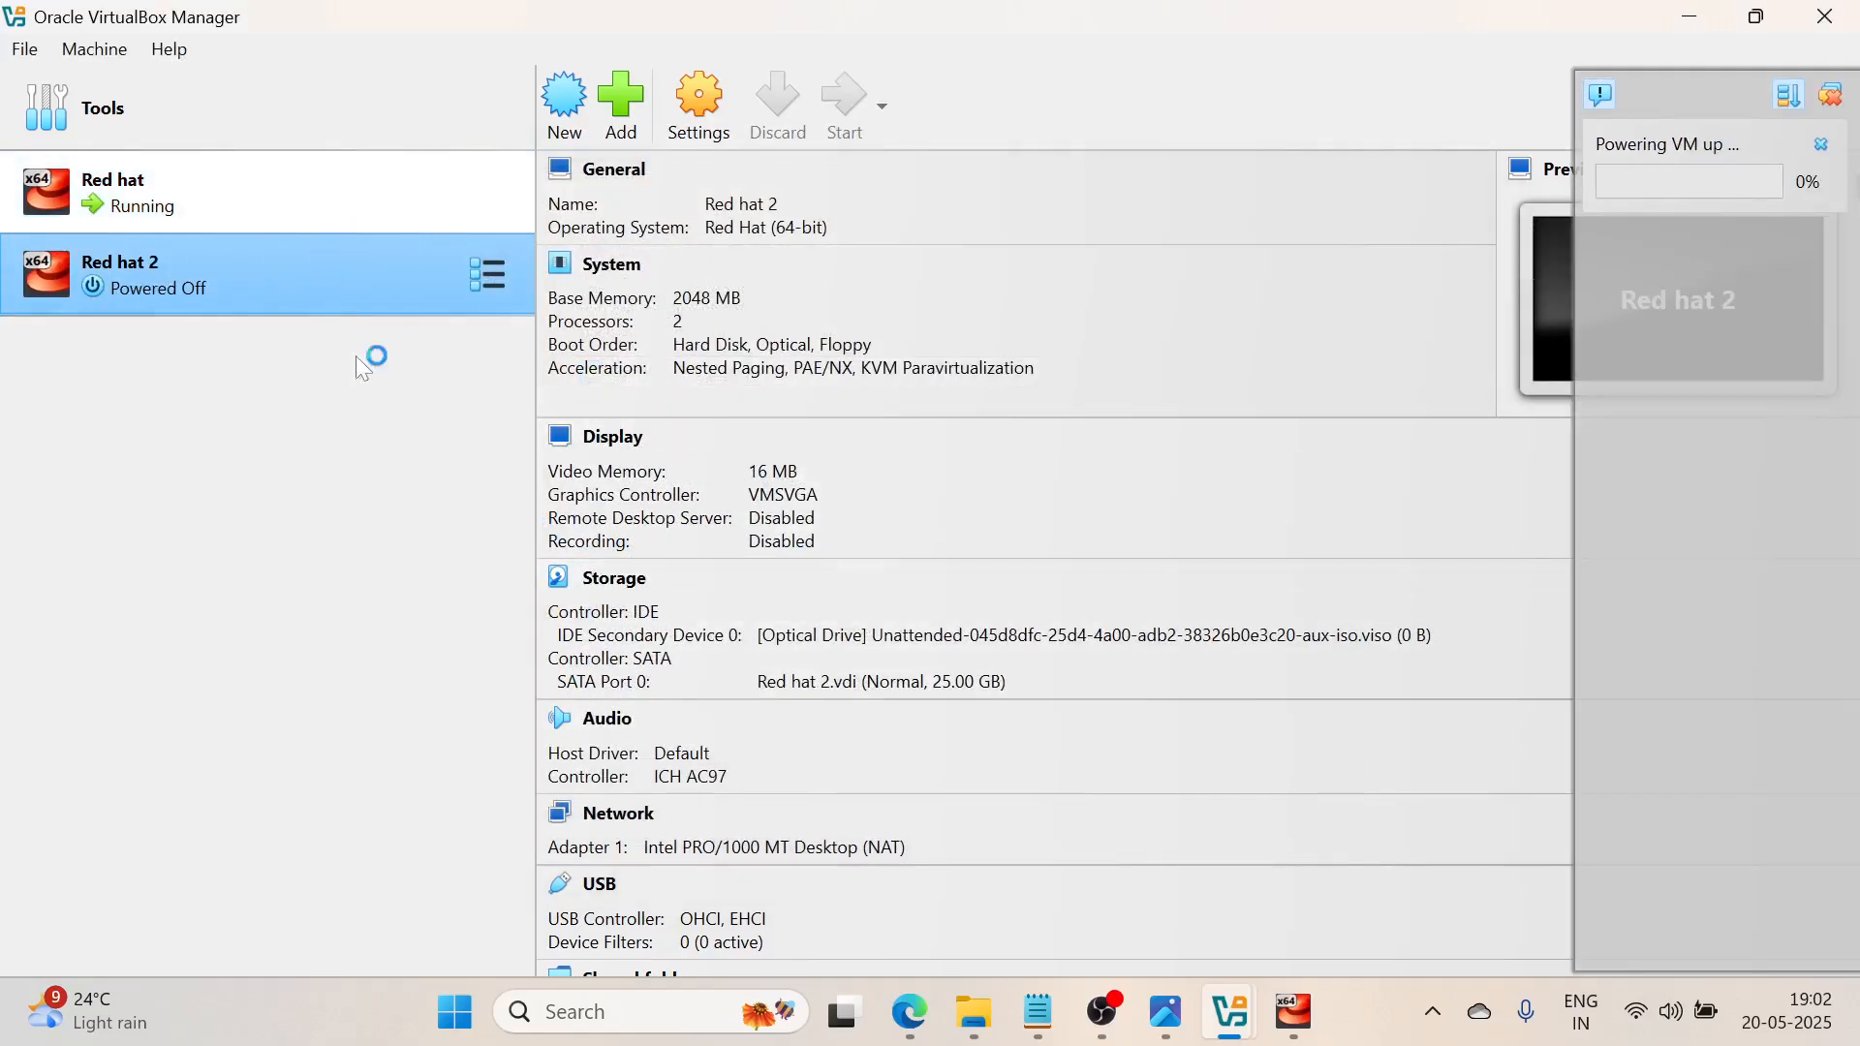
Step: Bring up the running Red hat VM window, maximize it and close the keyboard and mouse notices
click(281, 216)
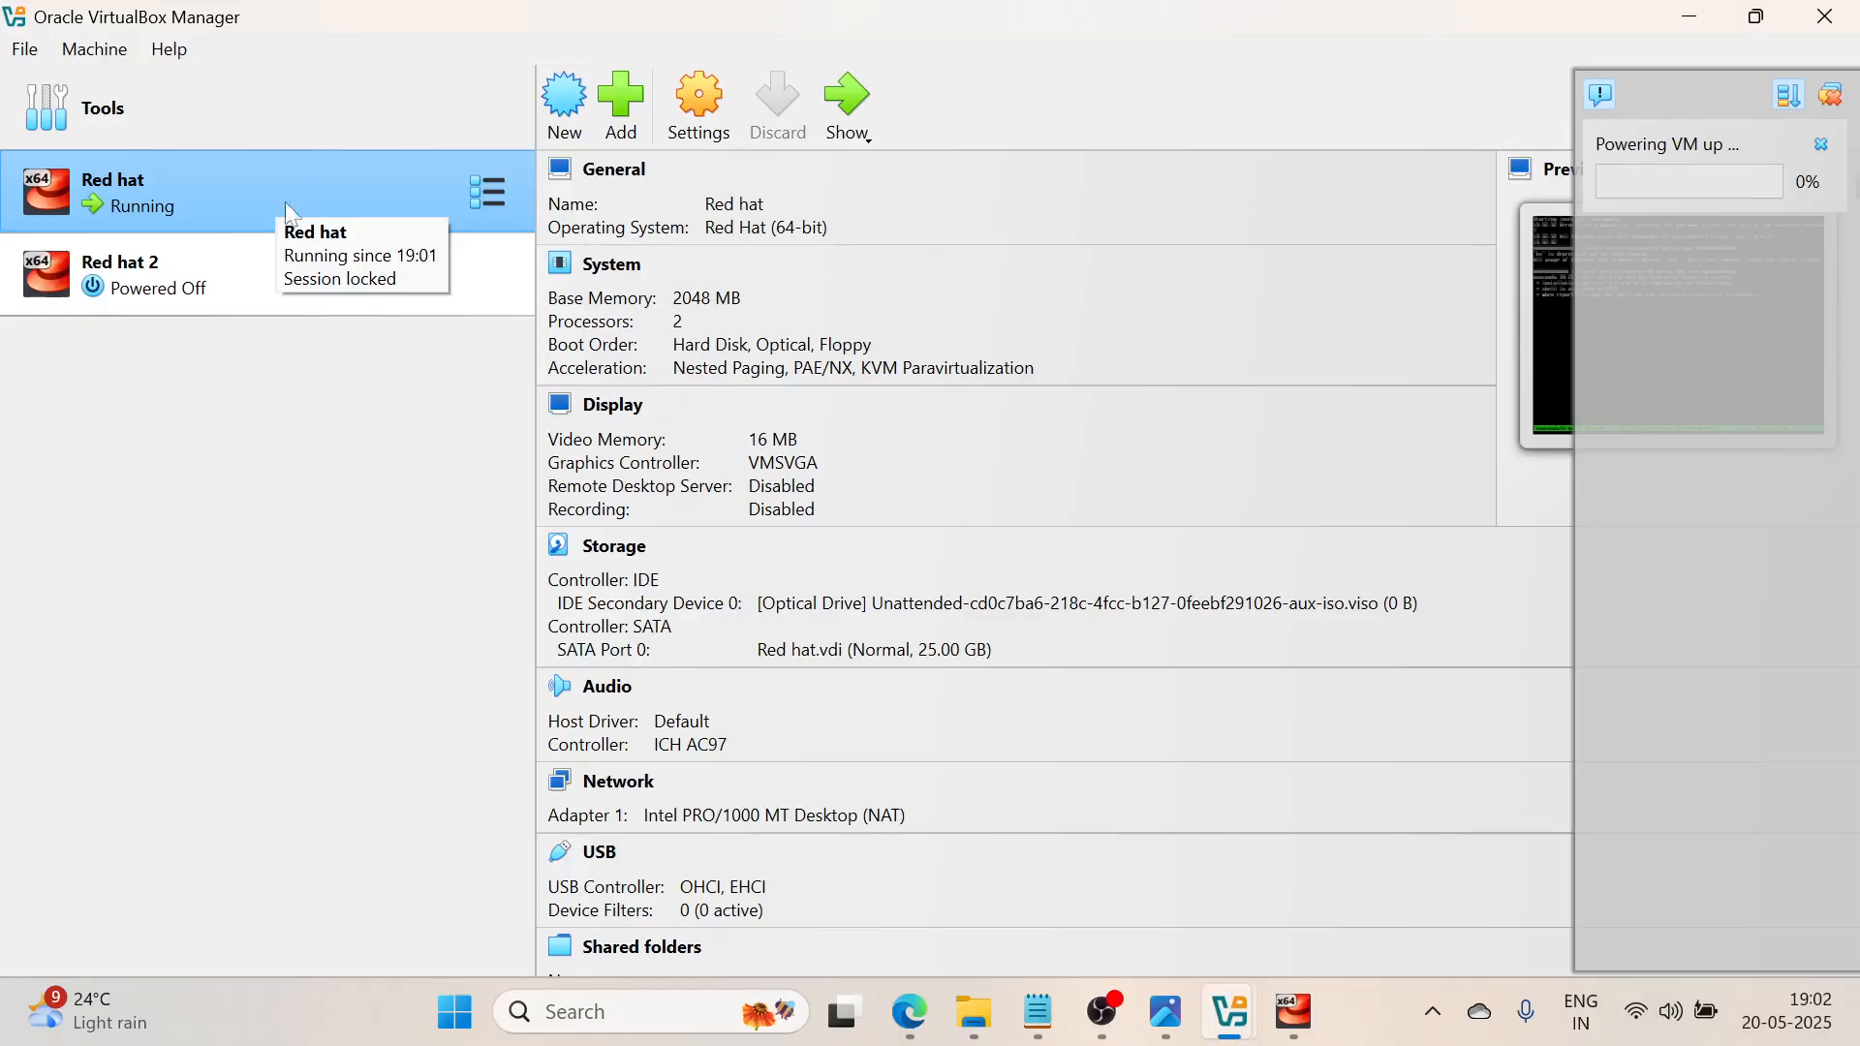
click(1292, 1025)
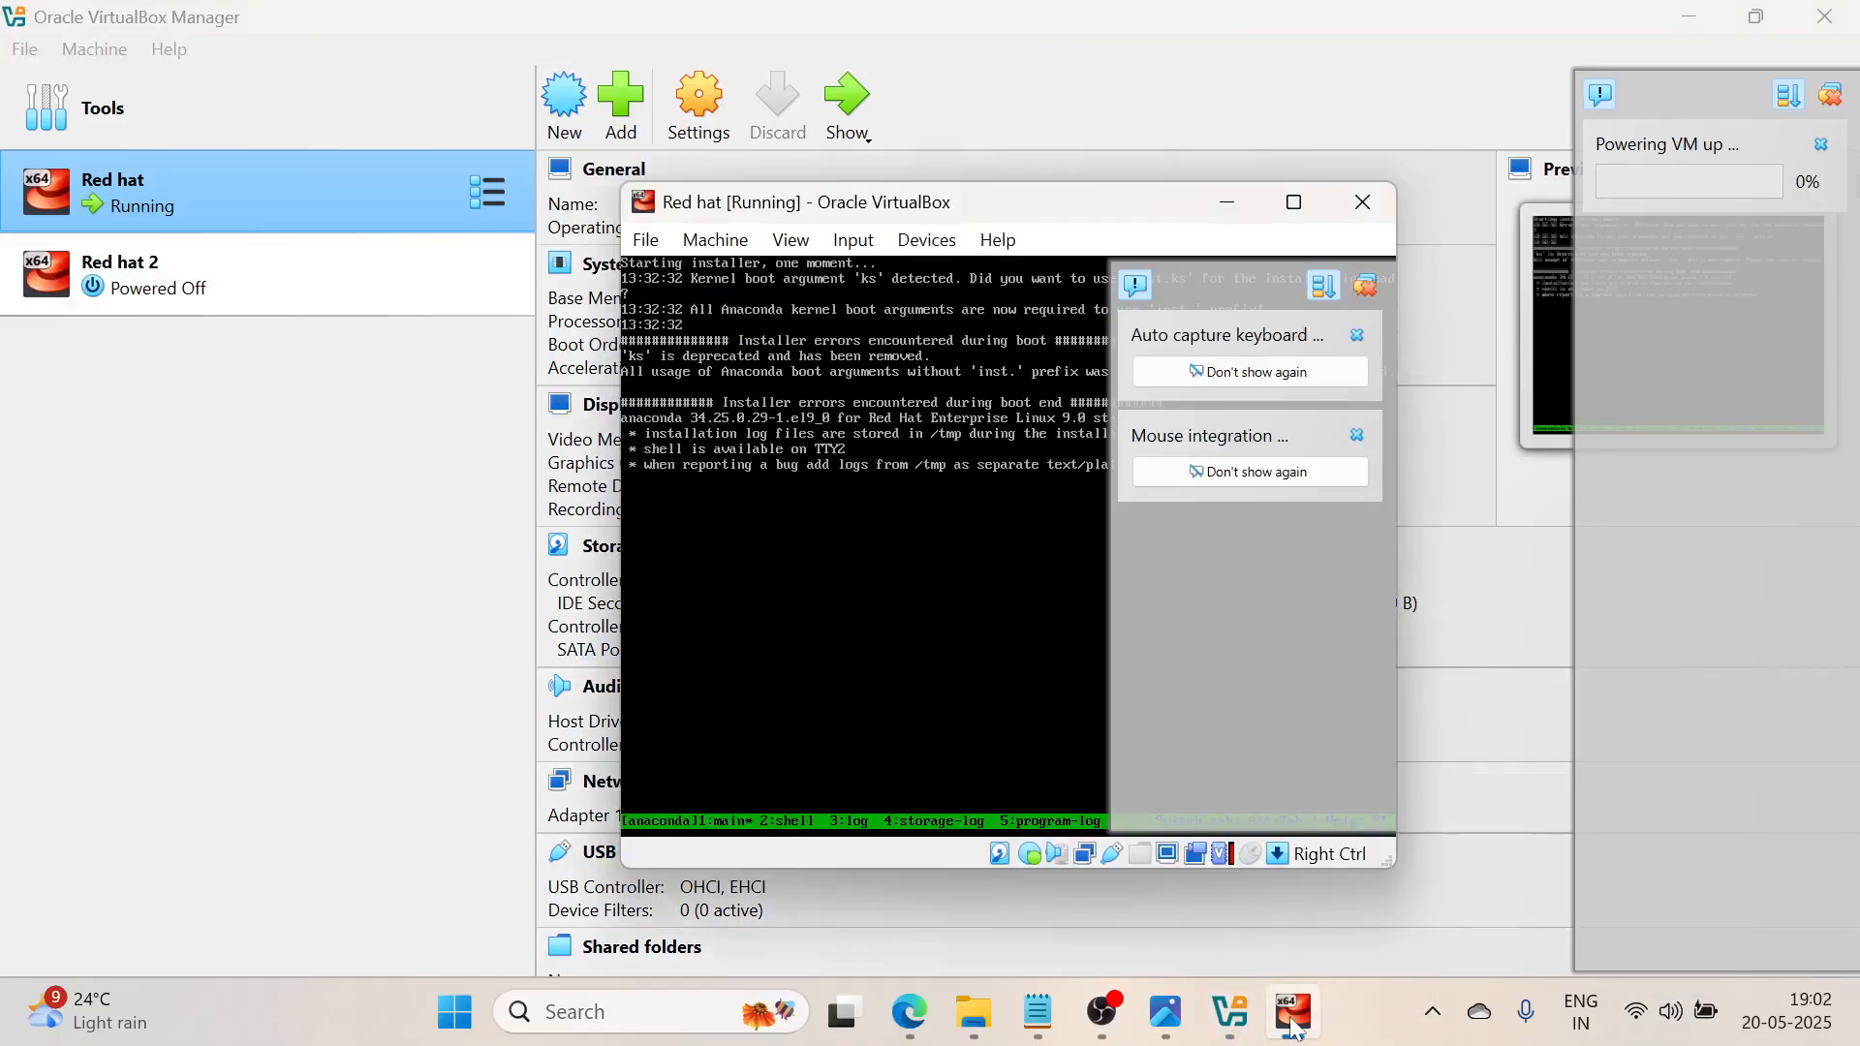
click(1294, 205)
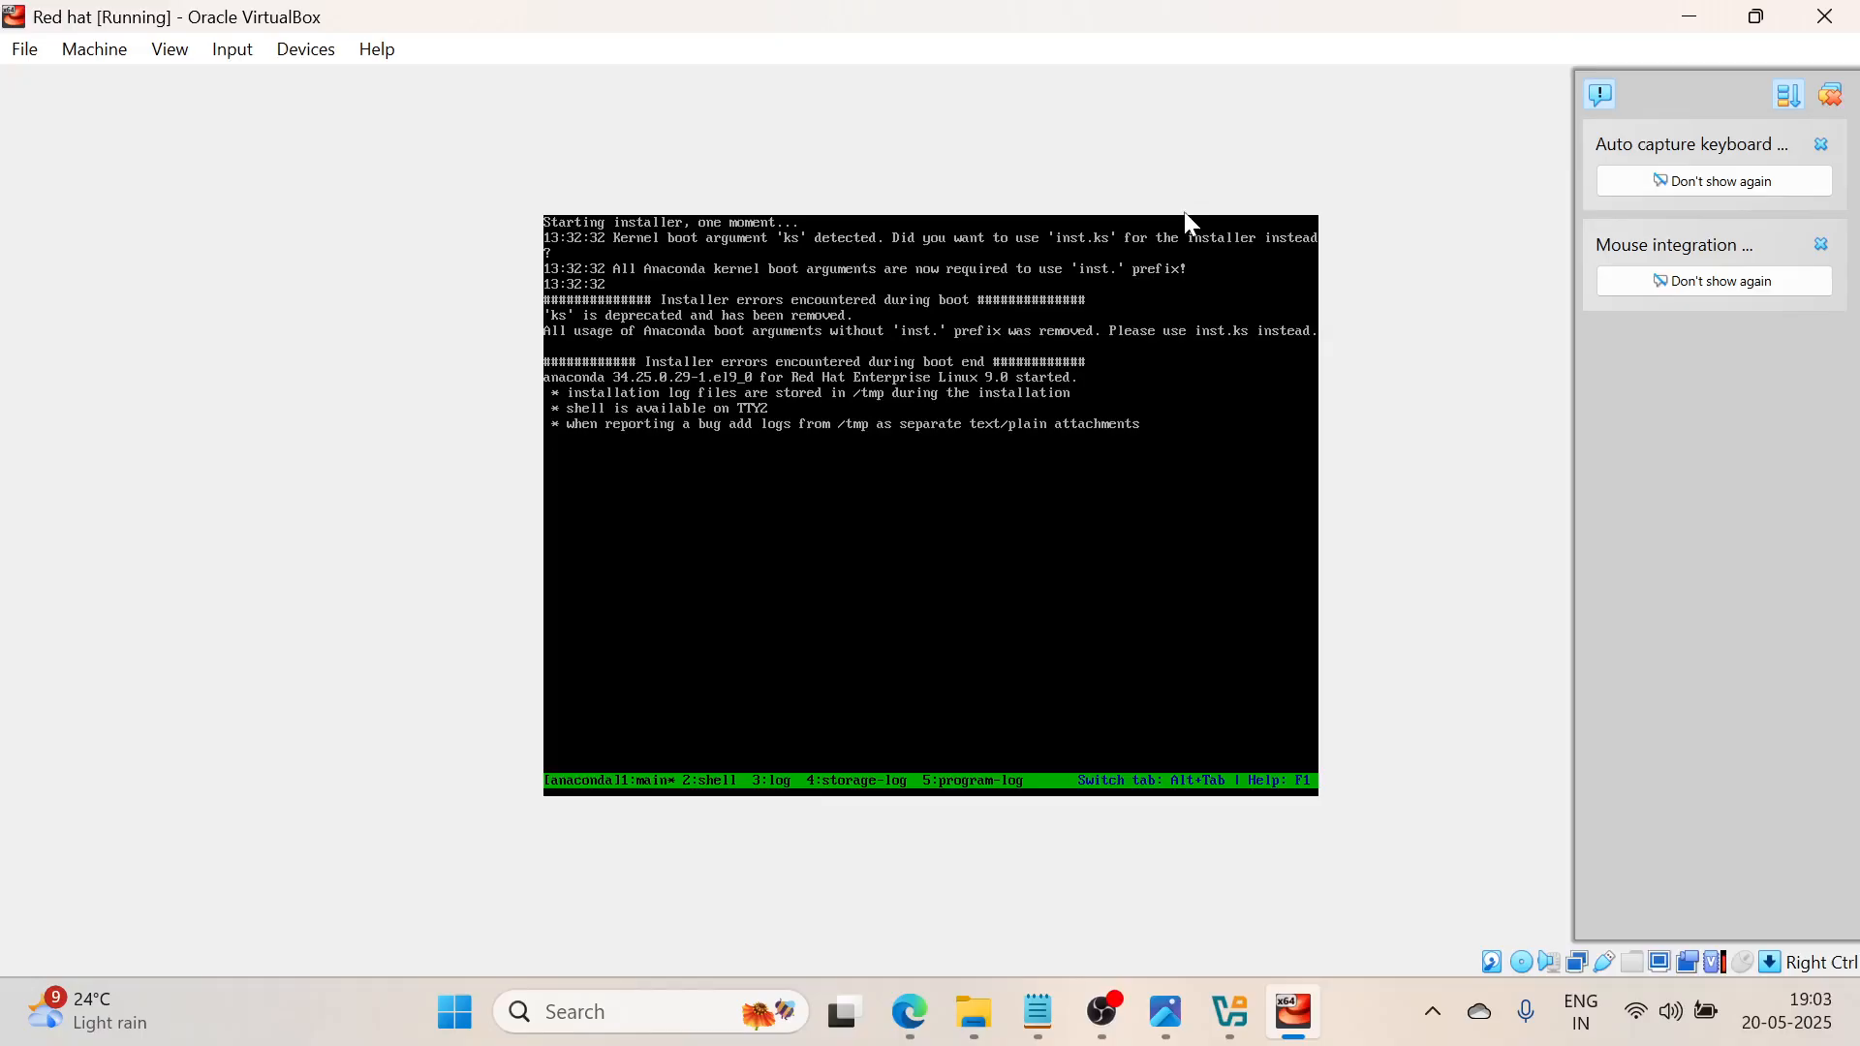
click(1820, 147)
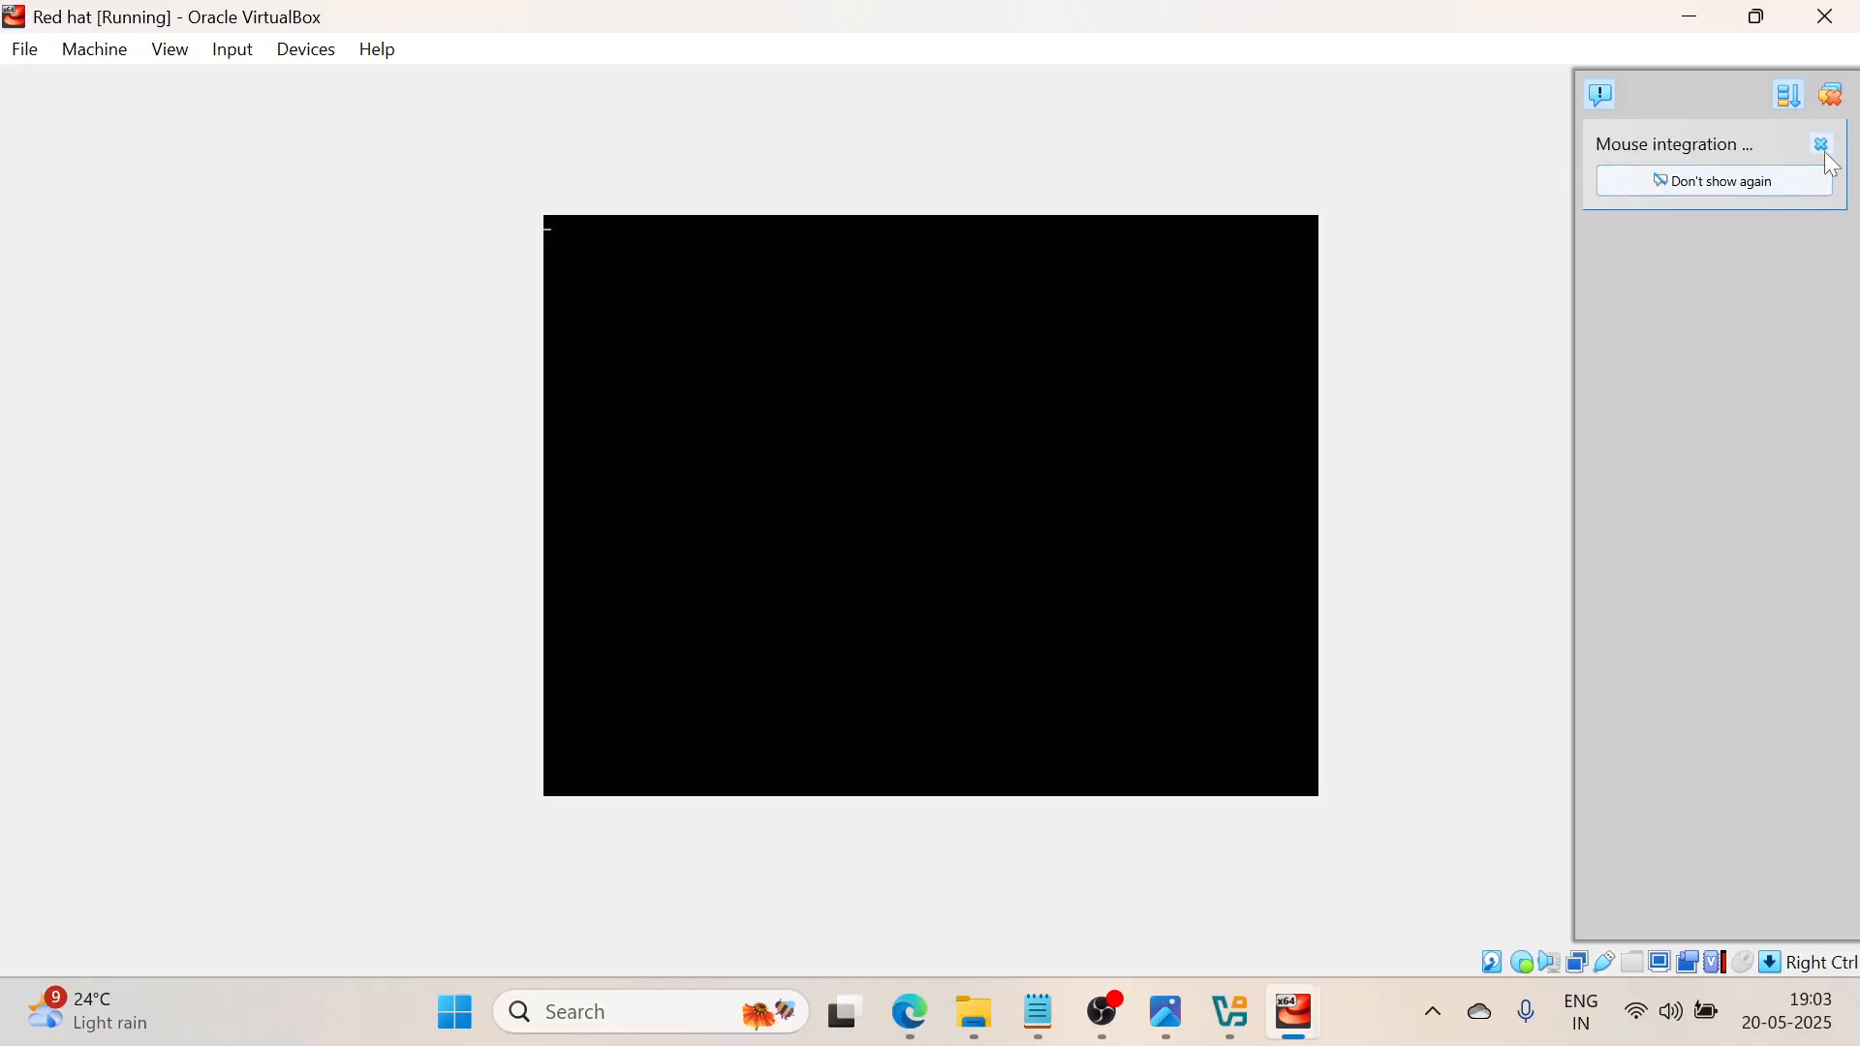
click(1824, 152)
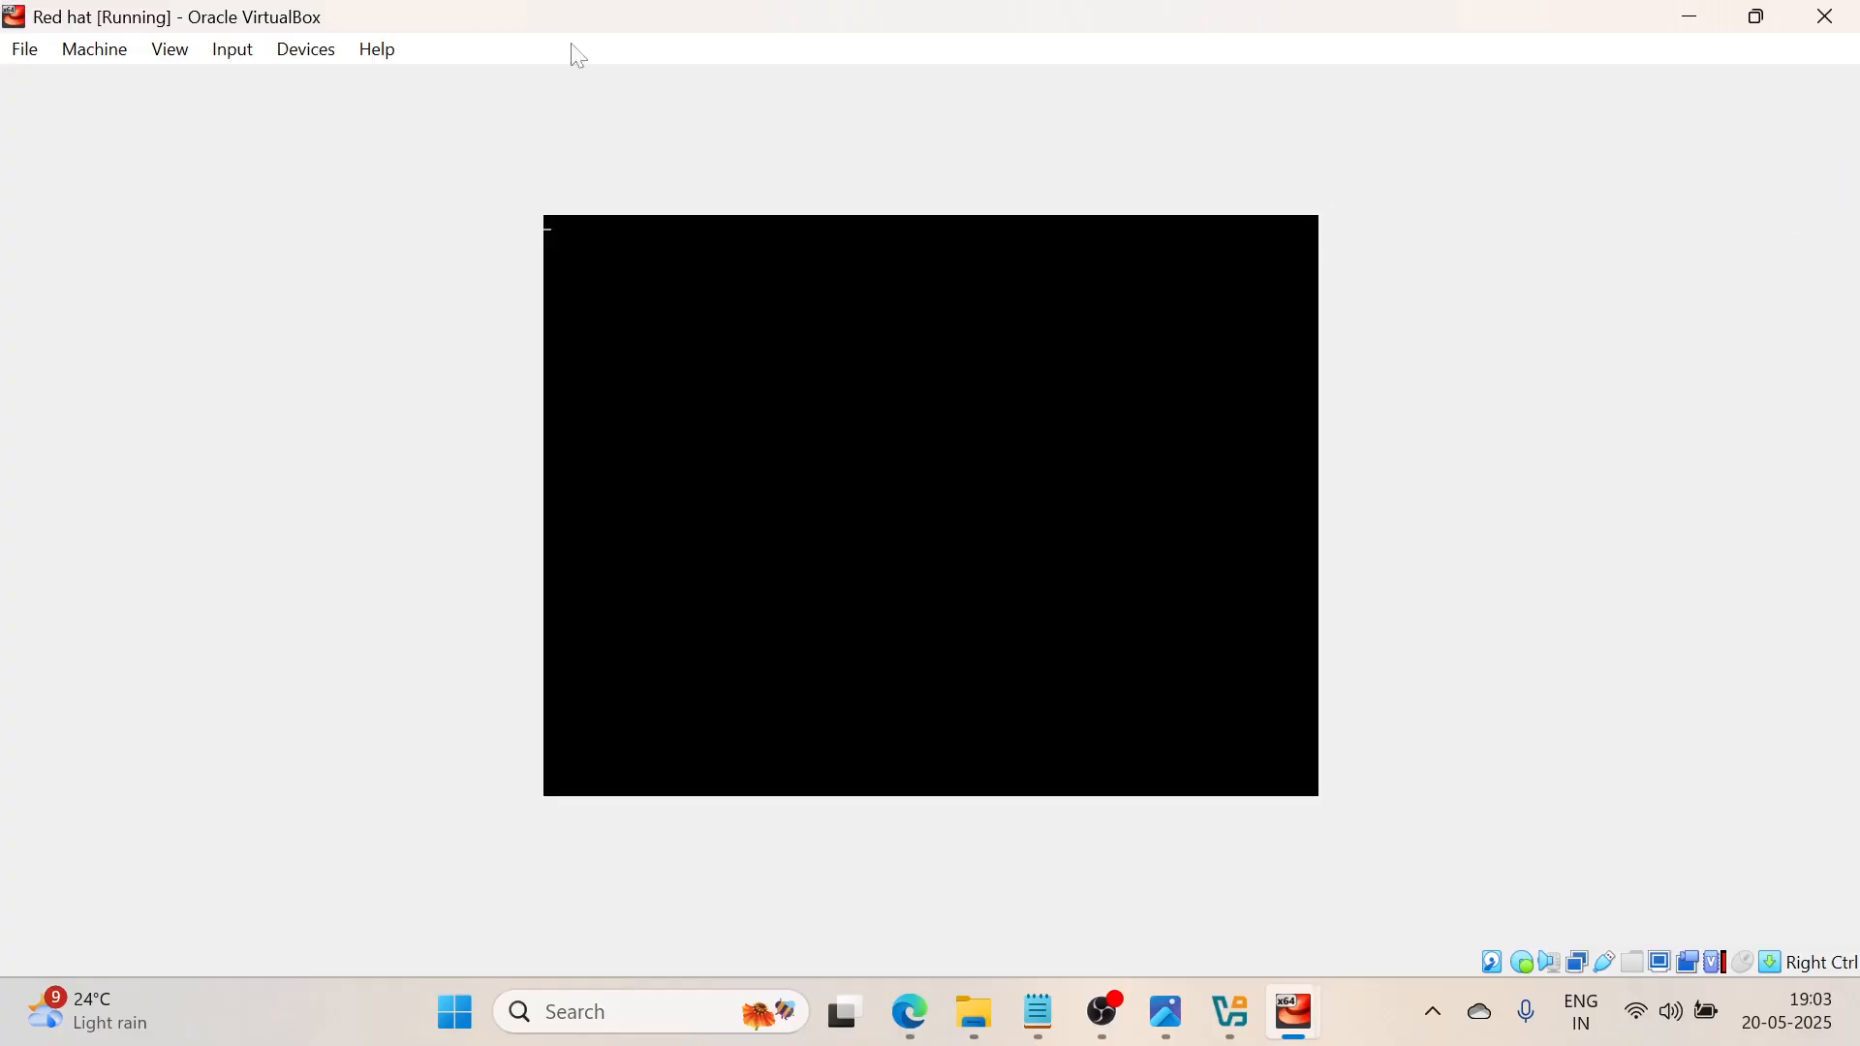
Step: Switch the VM window to full-screen mode, try scaled mode, and return to windowed mode
click(164, 49)
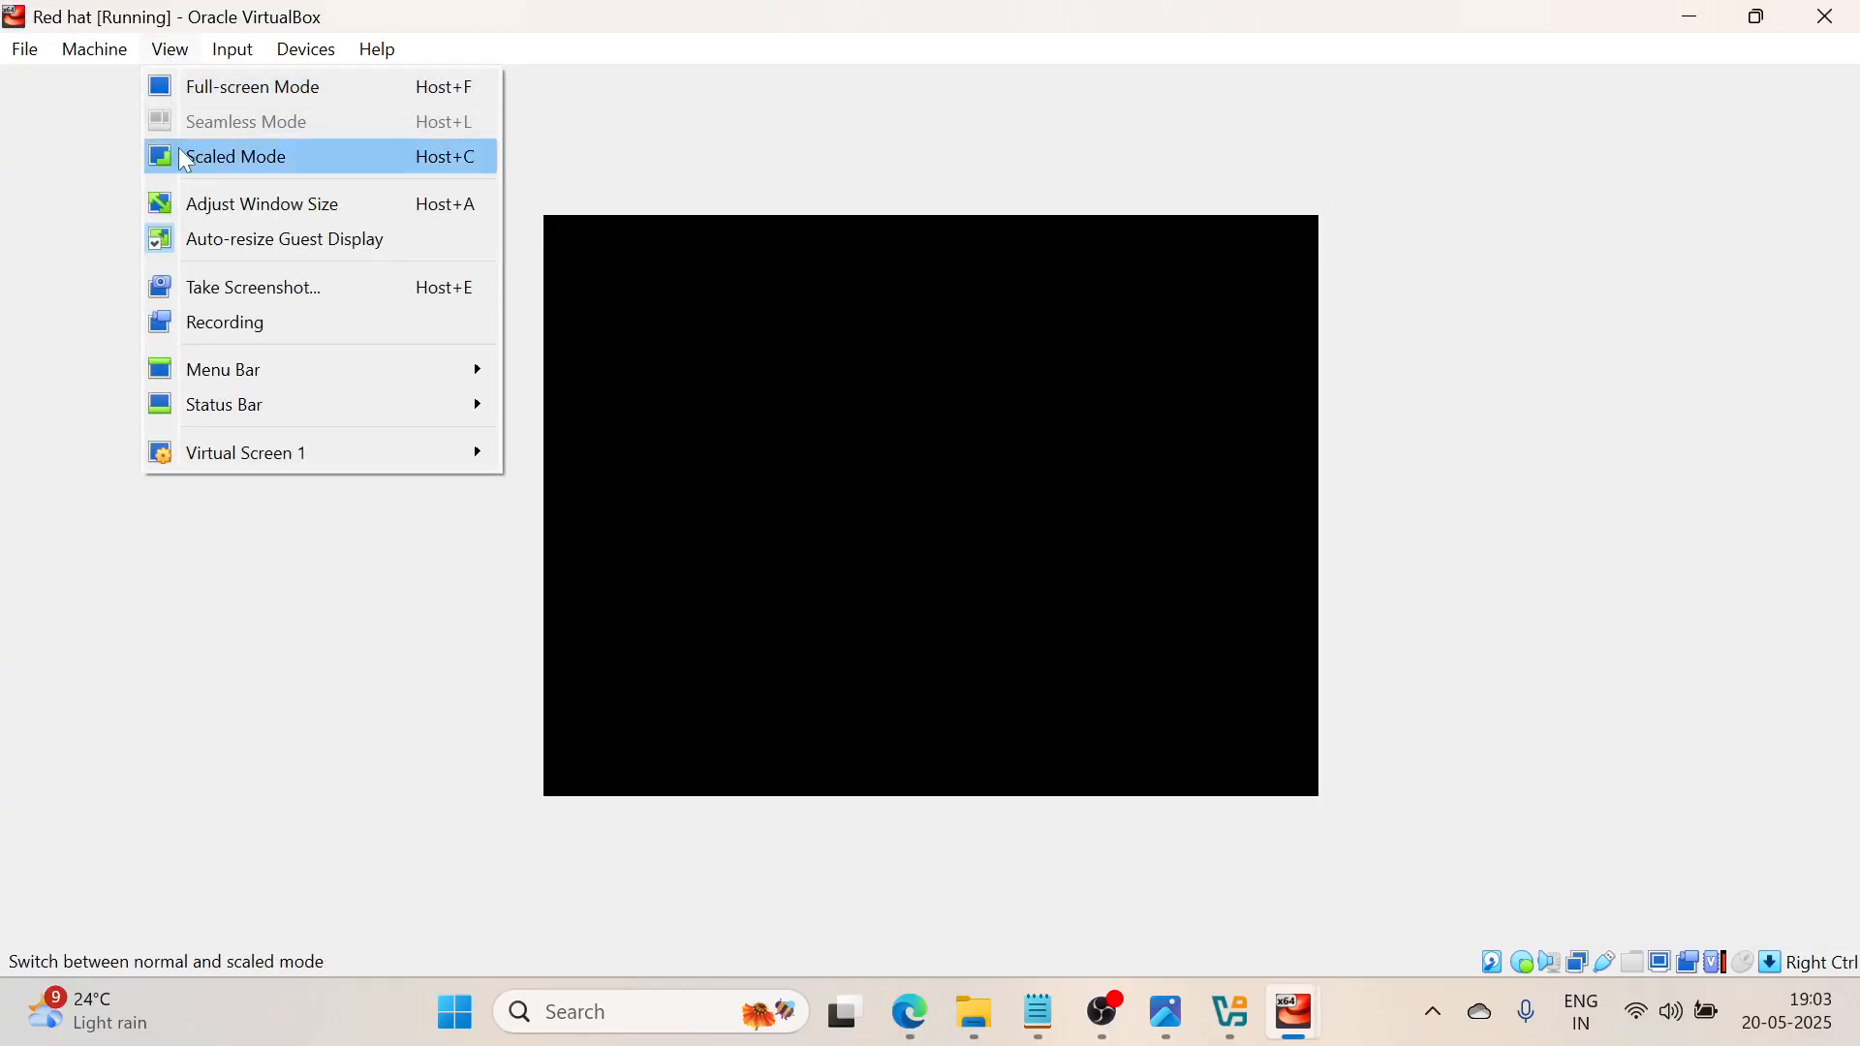
click(189, 89)
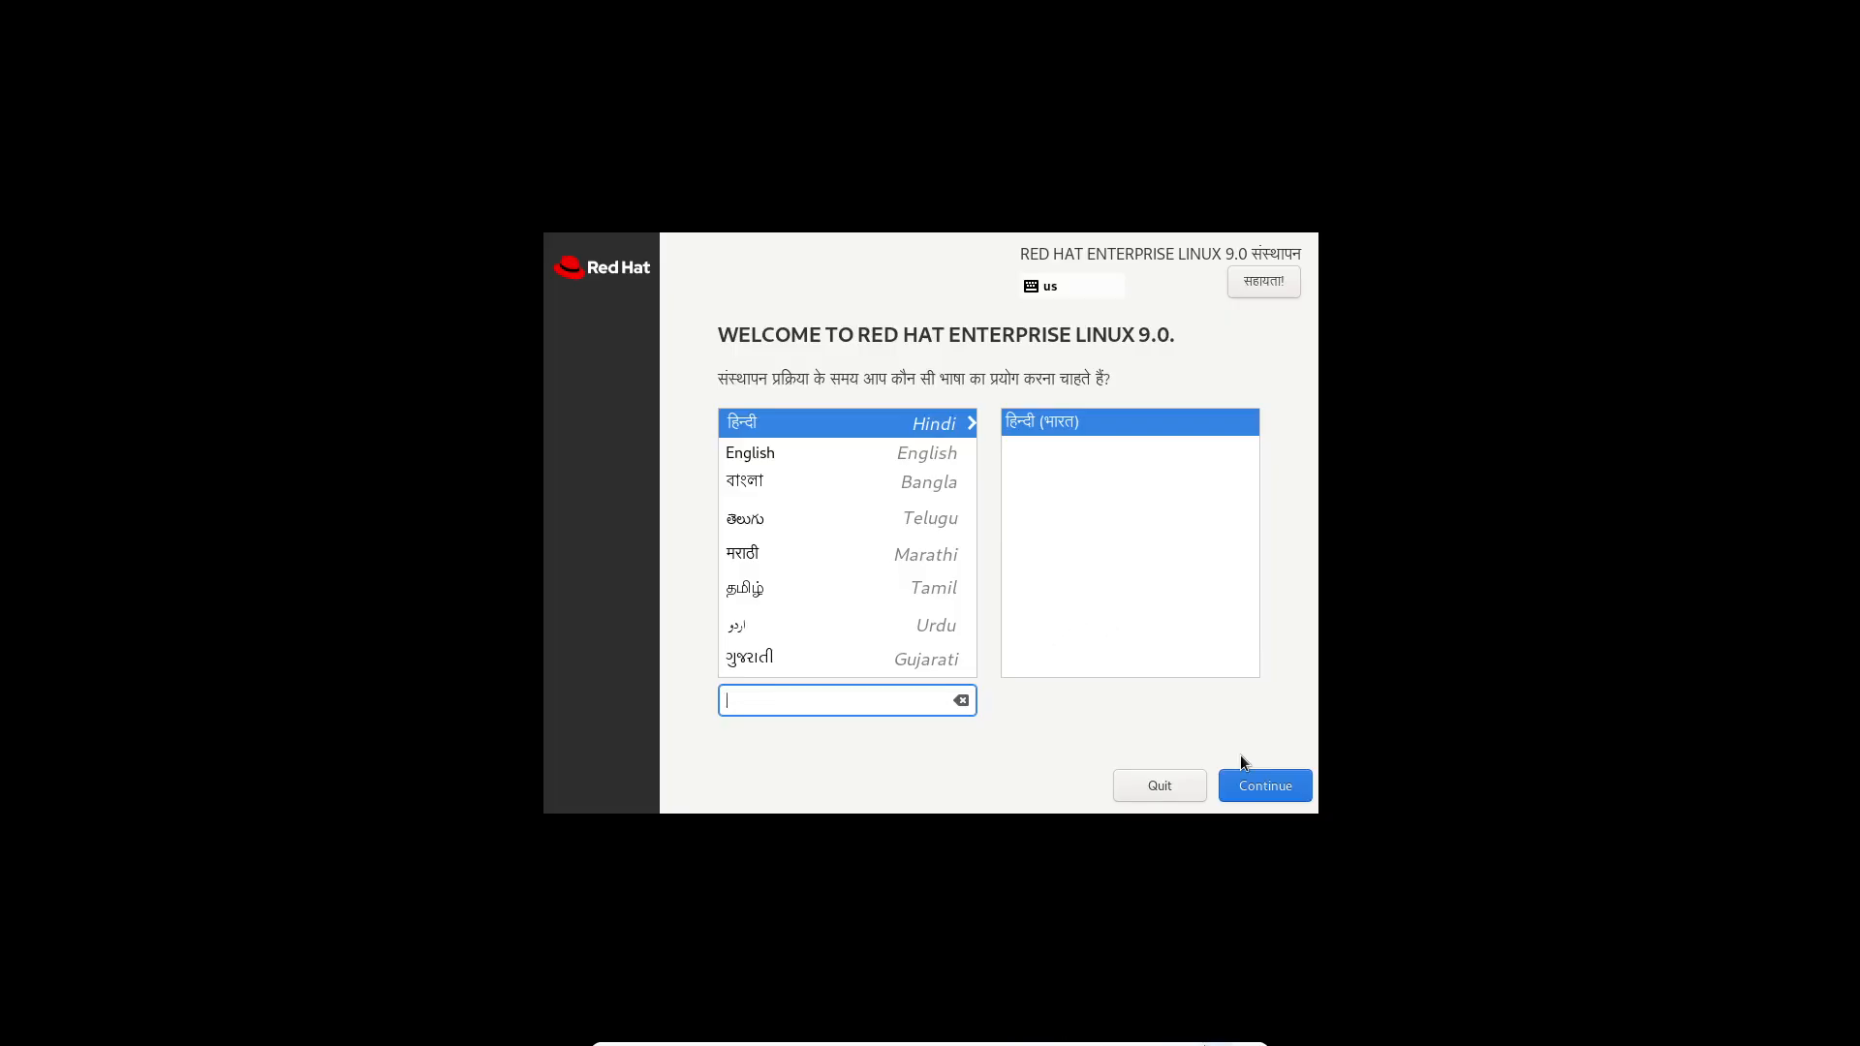
mouse_move(1190, 1044)
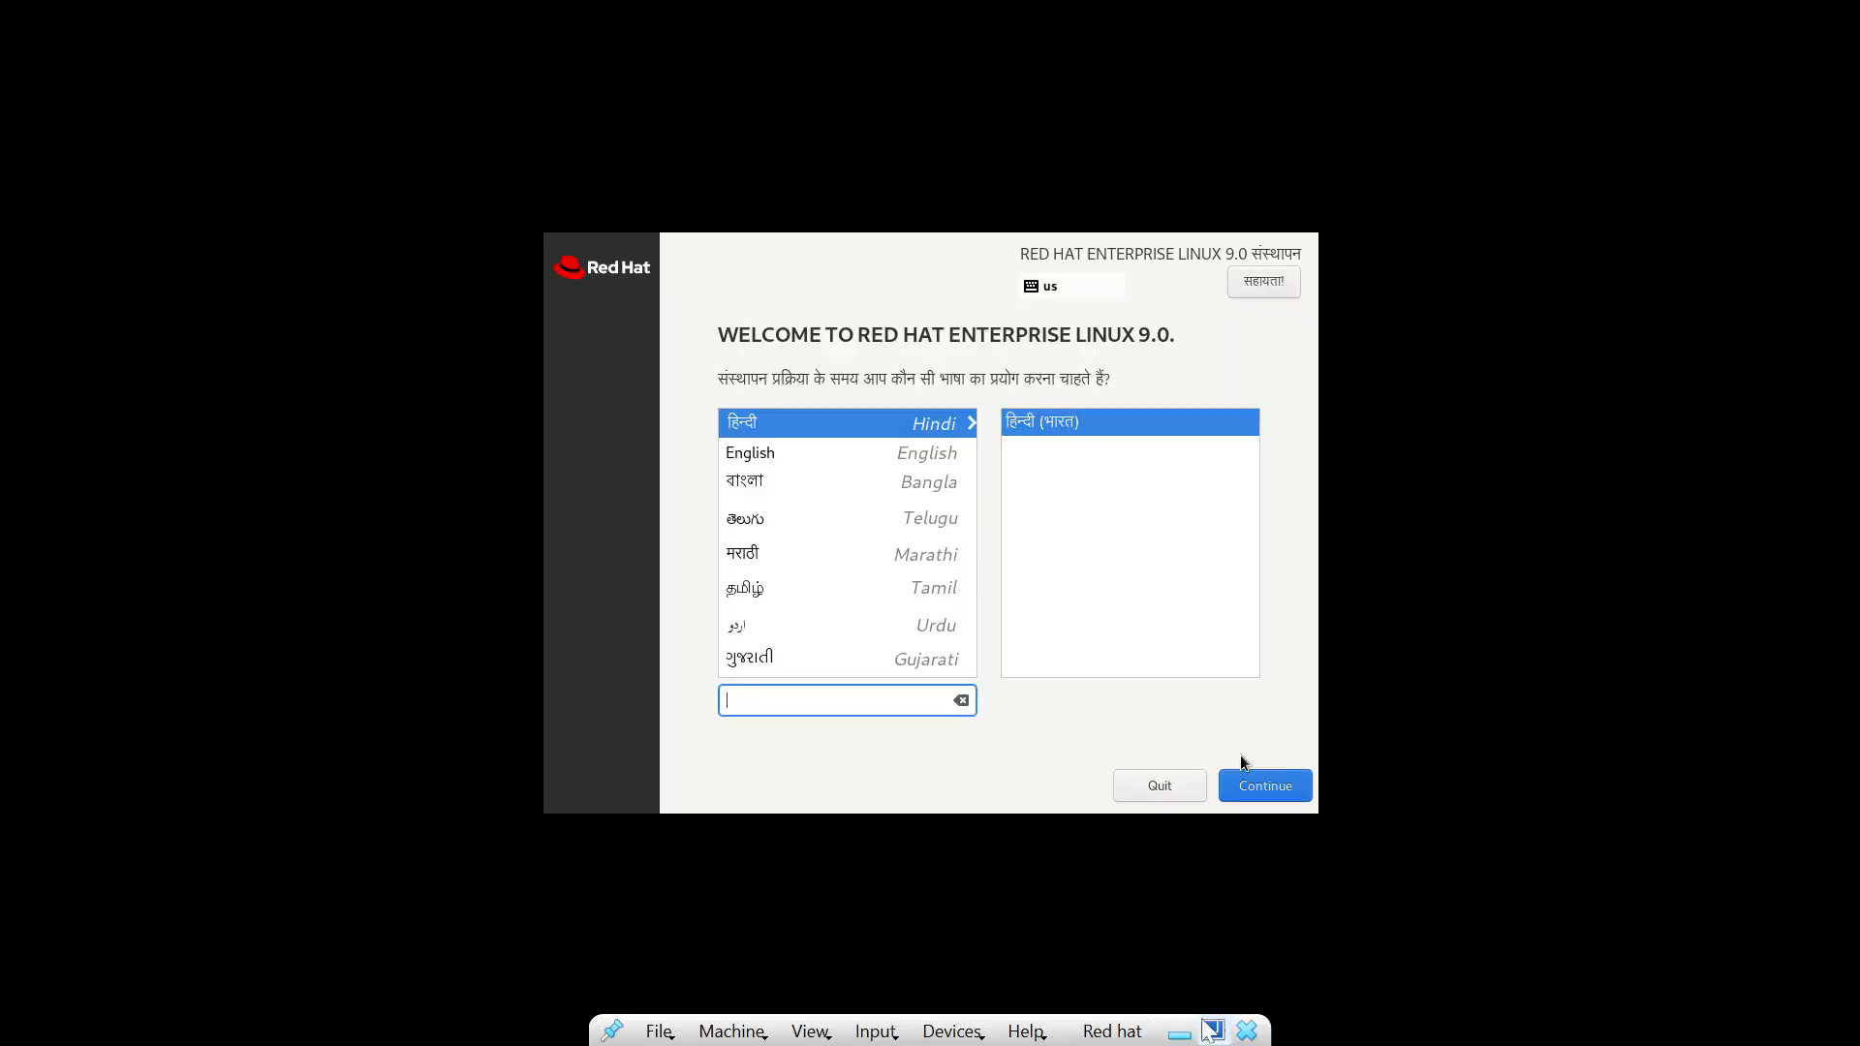
click(810, 1031)
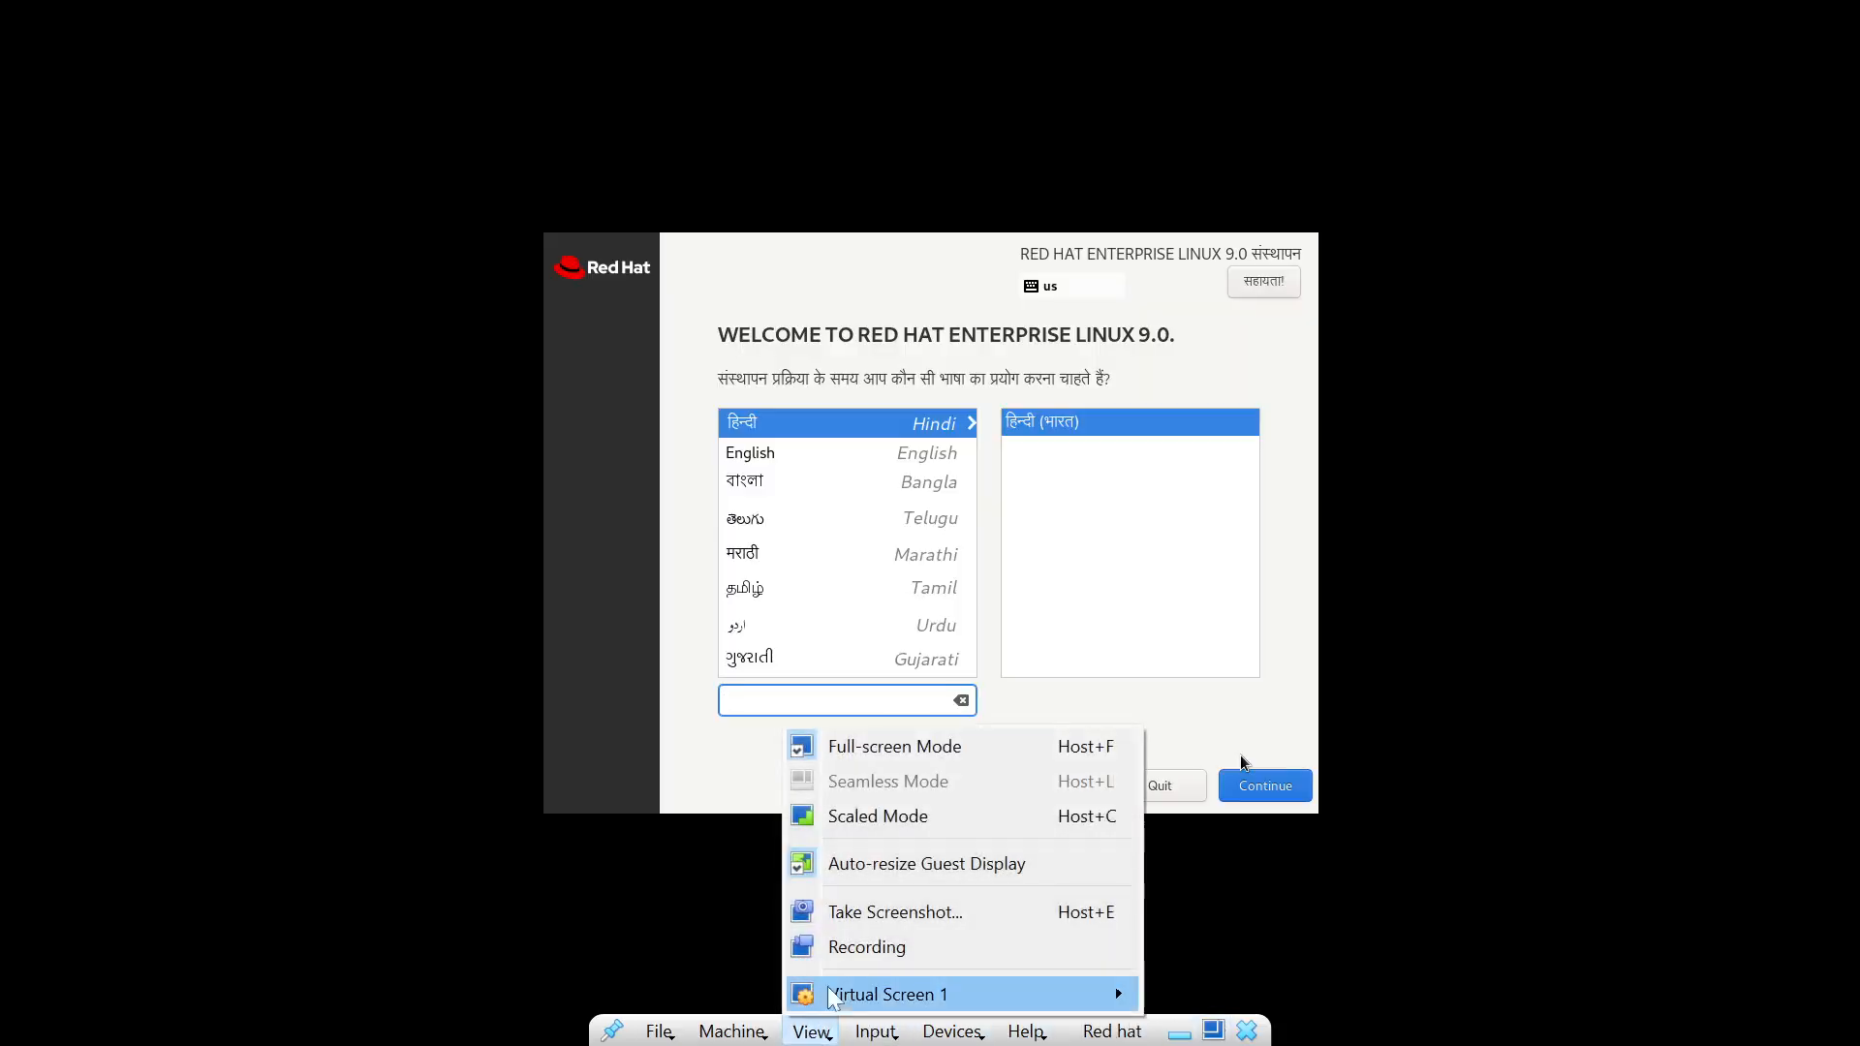
click(890, 819)
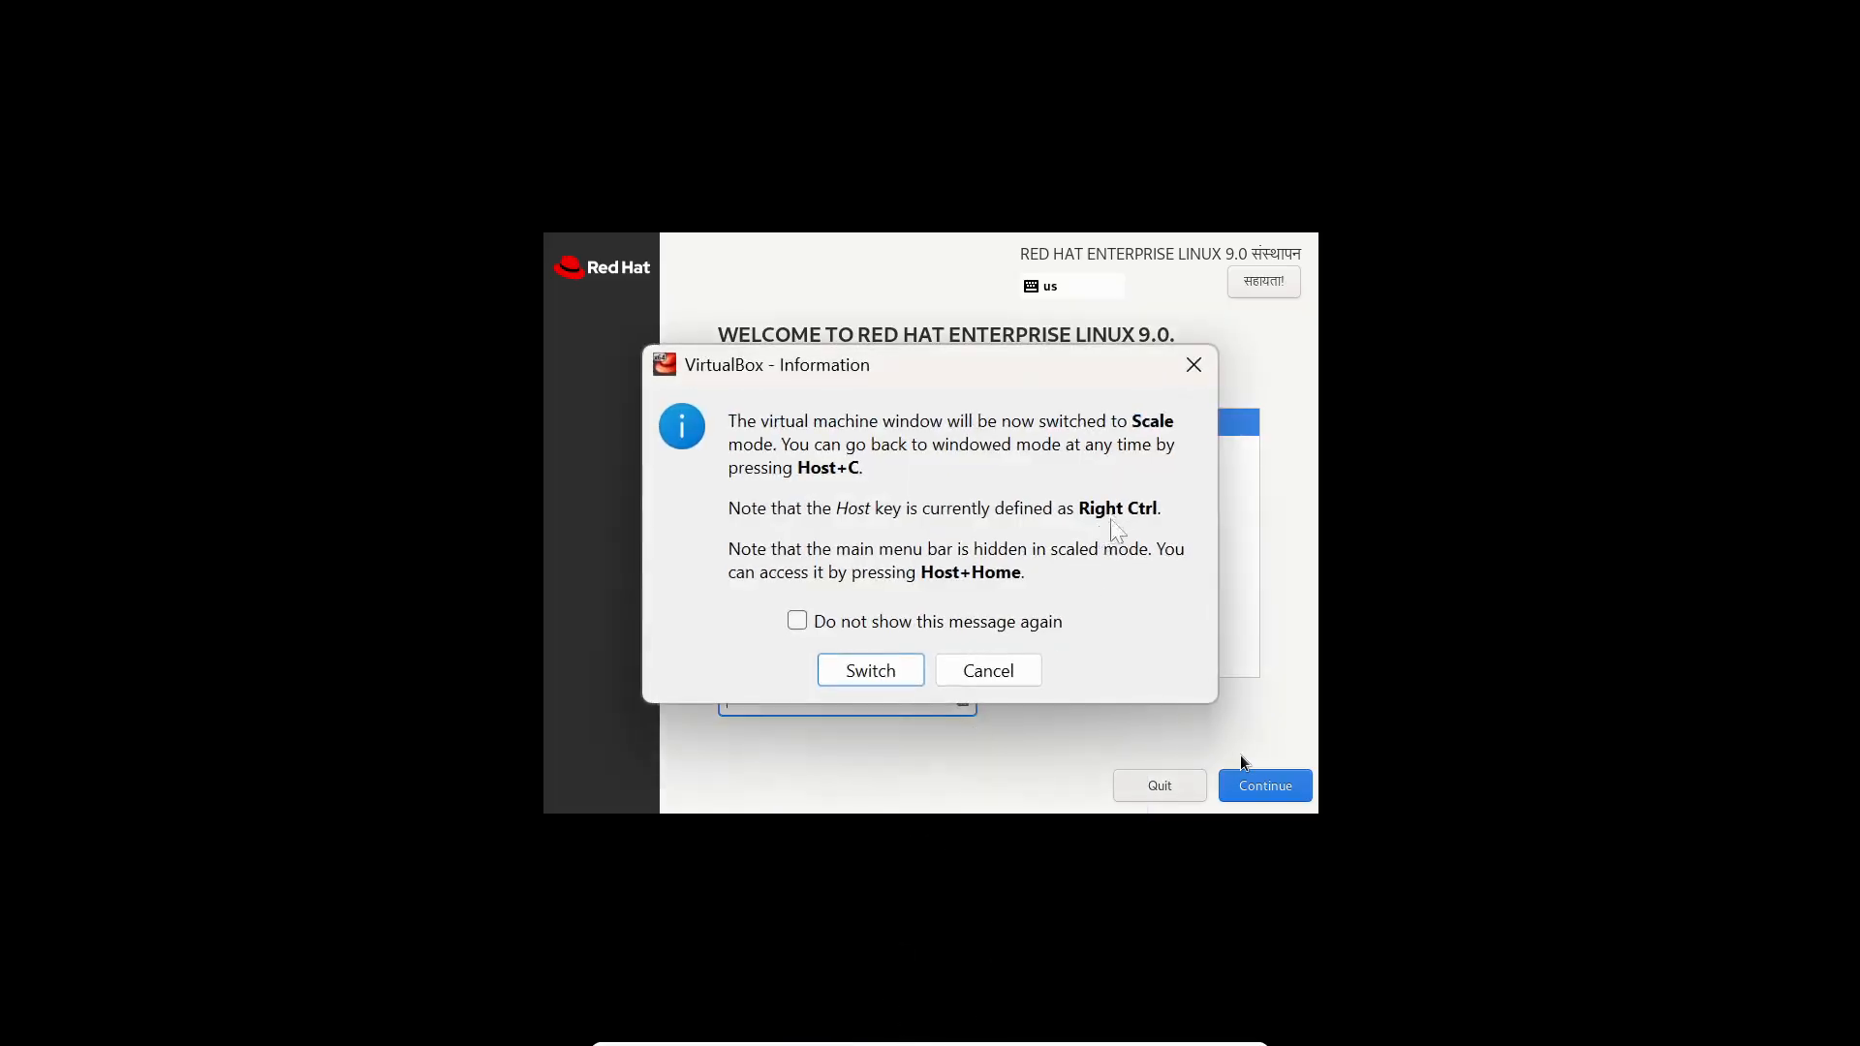
click(1194, 364)
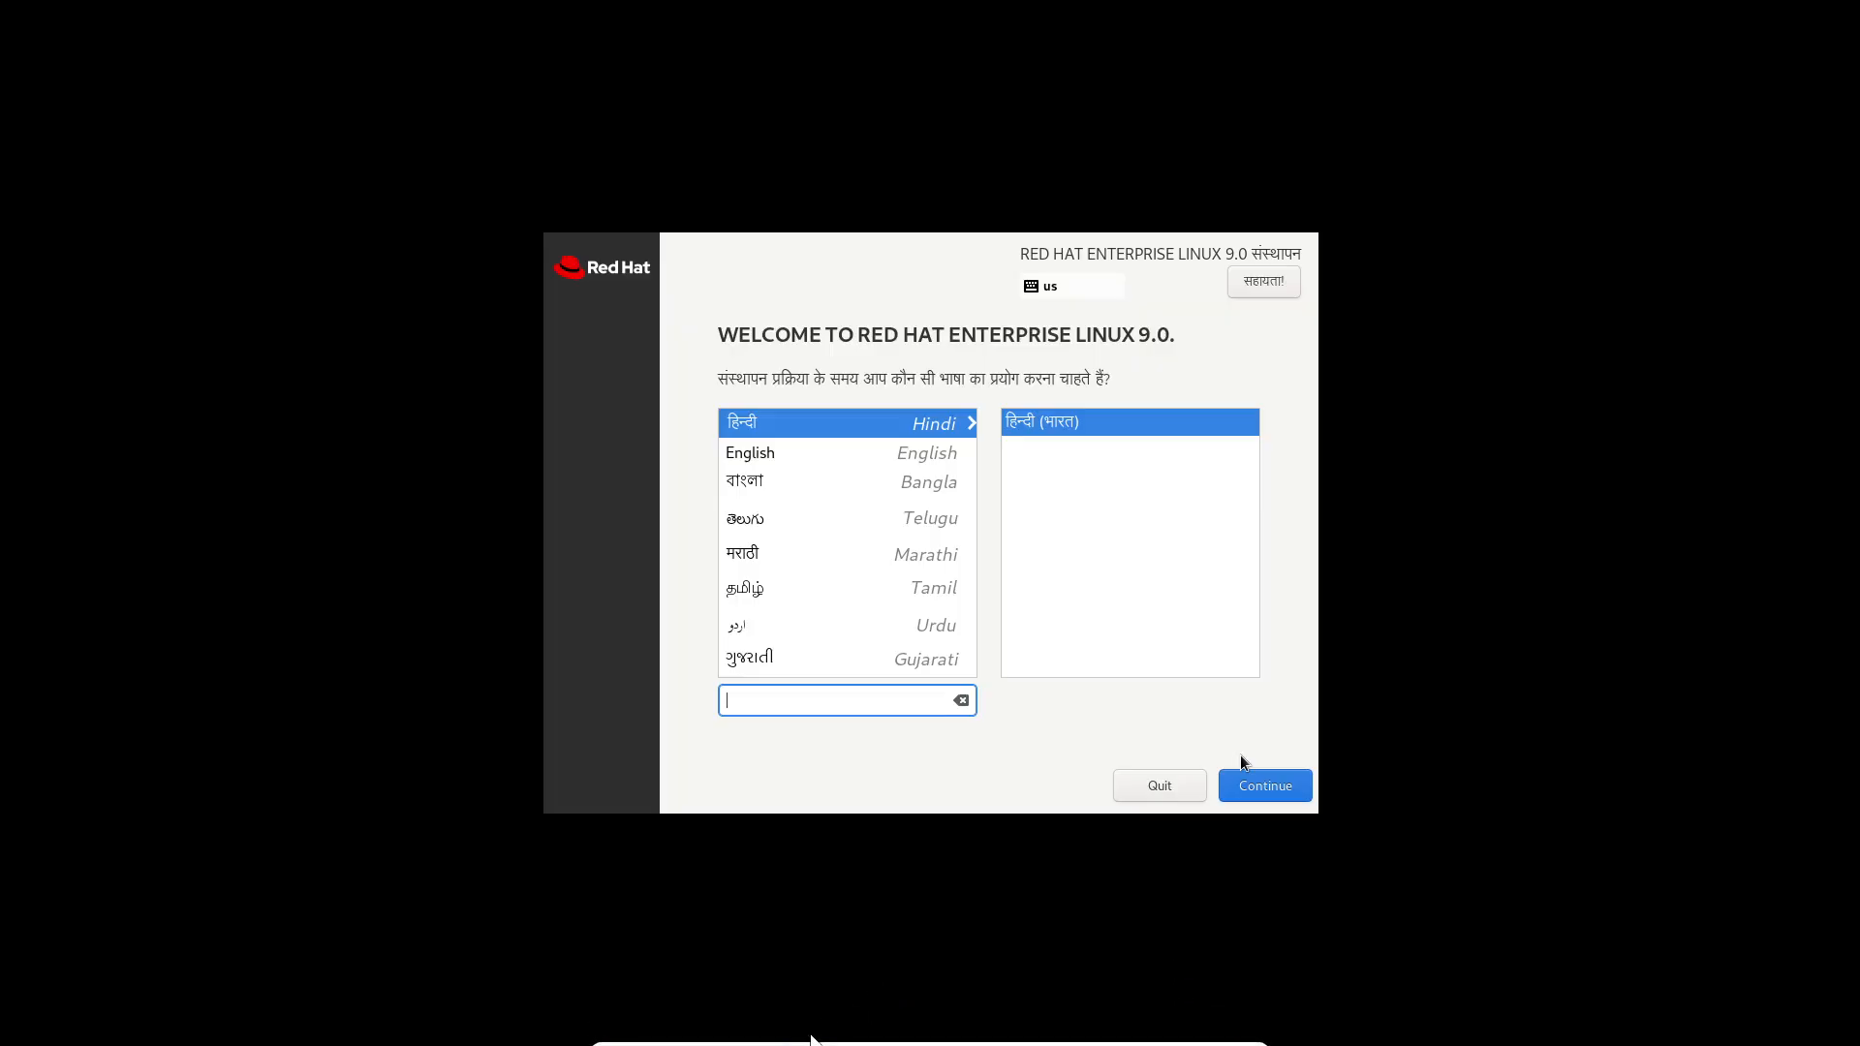
click(809, 1032)
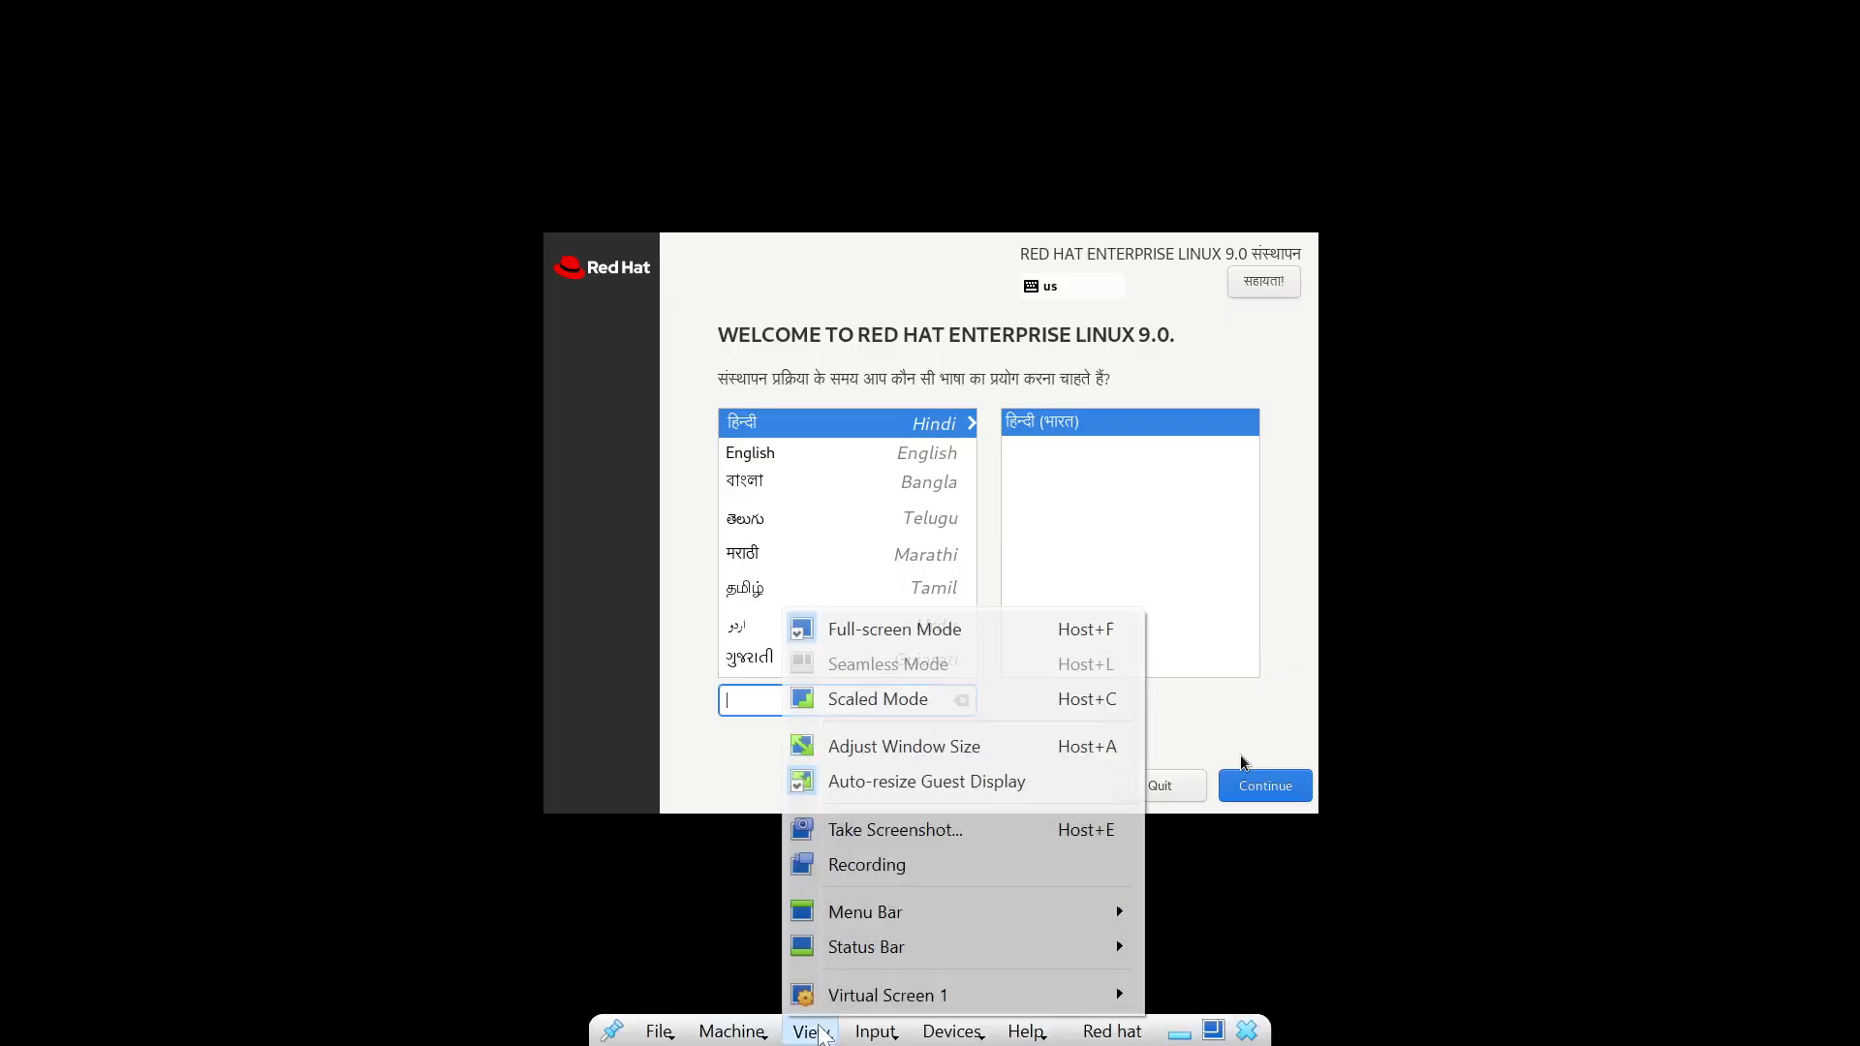
click(963, 630)
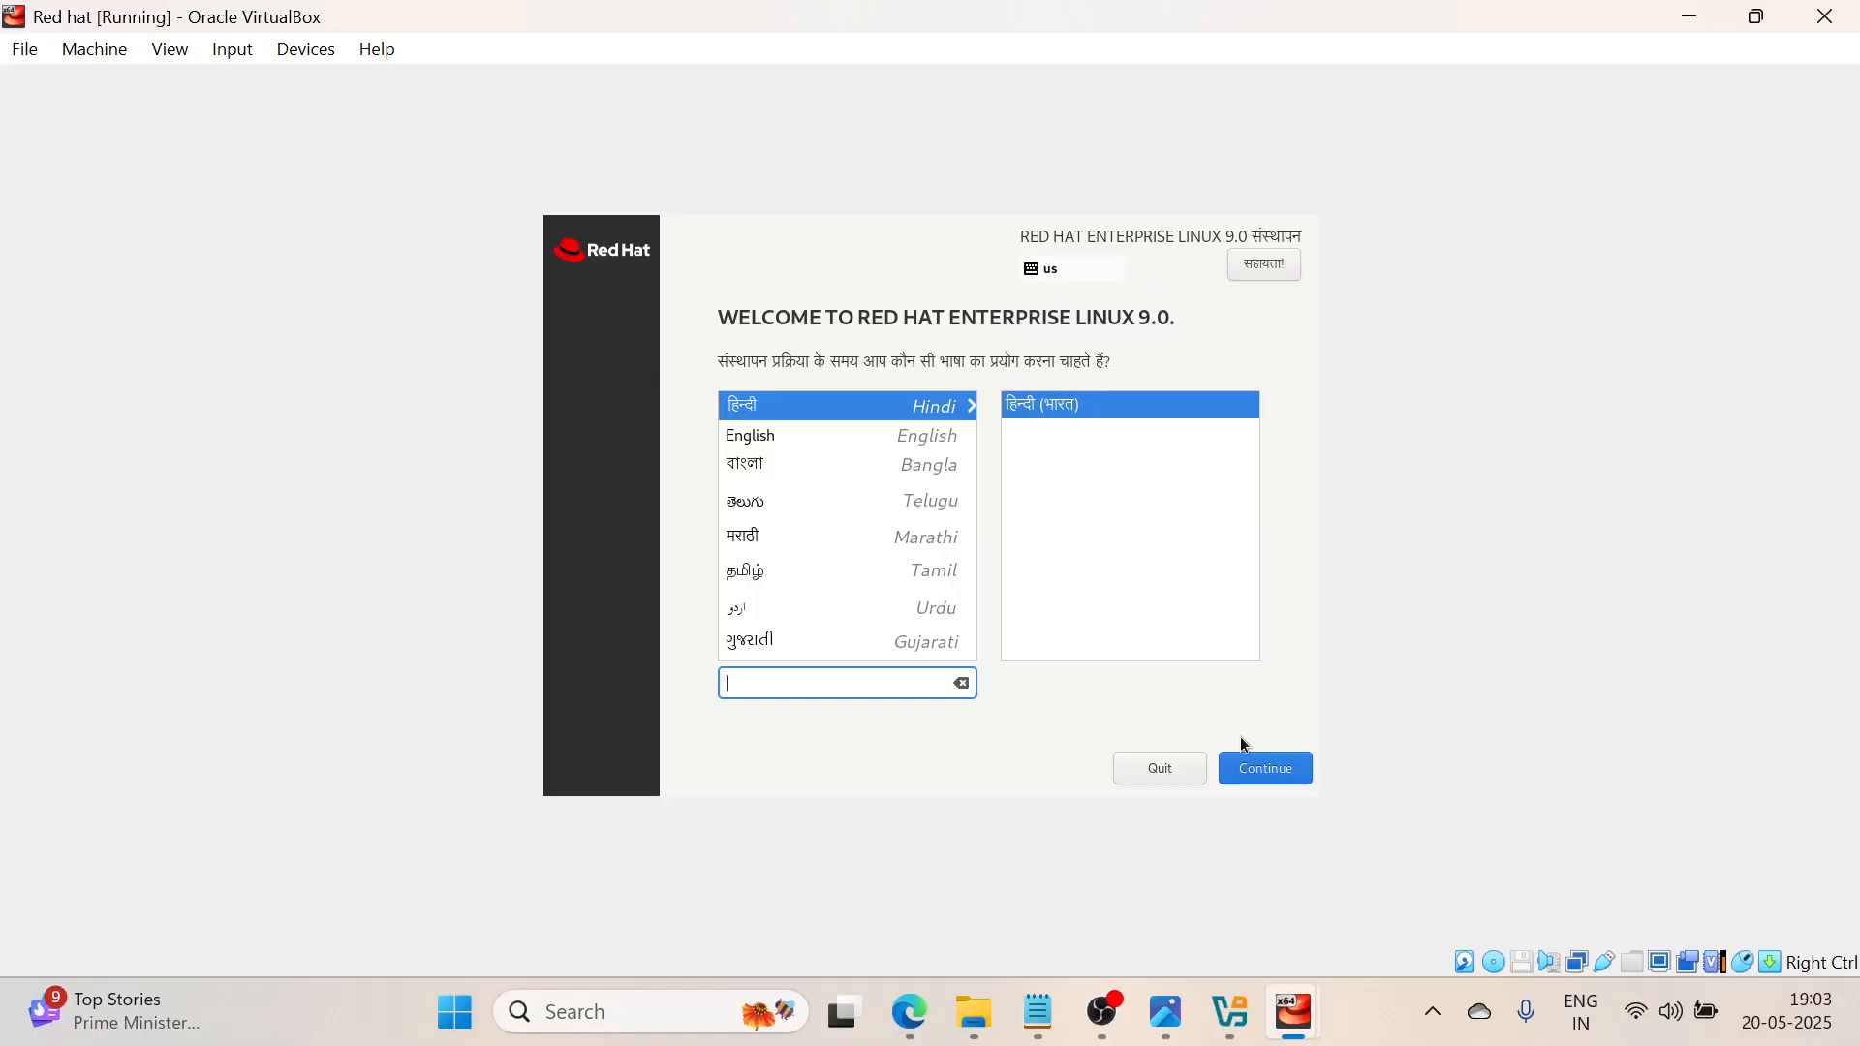
Step: Choose English as the installer language and continue to the installation summary
click(742, 441)
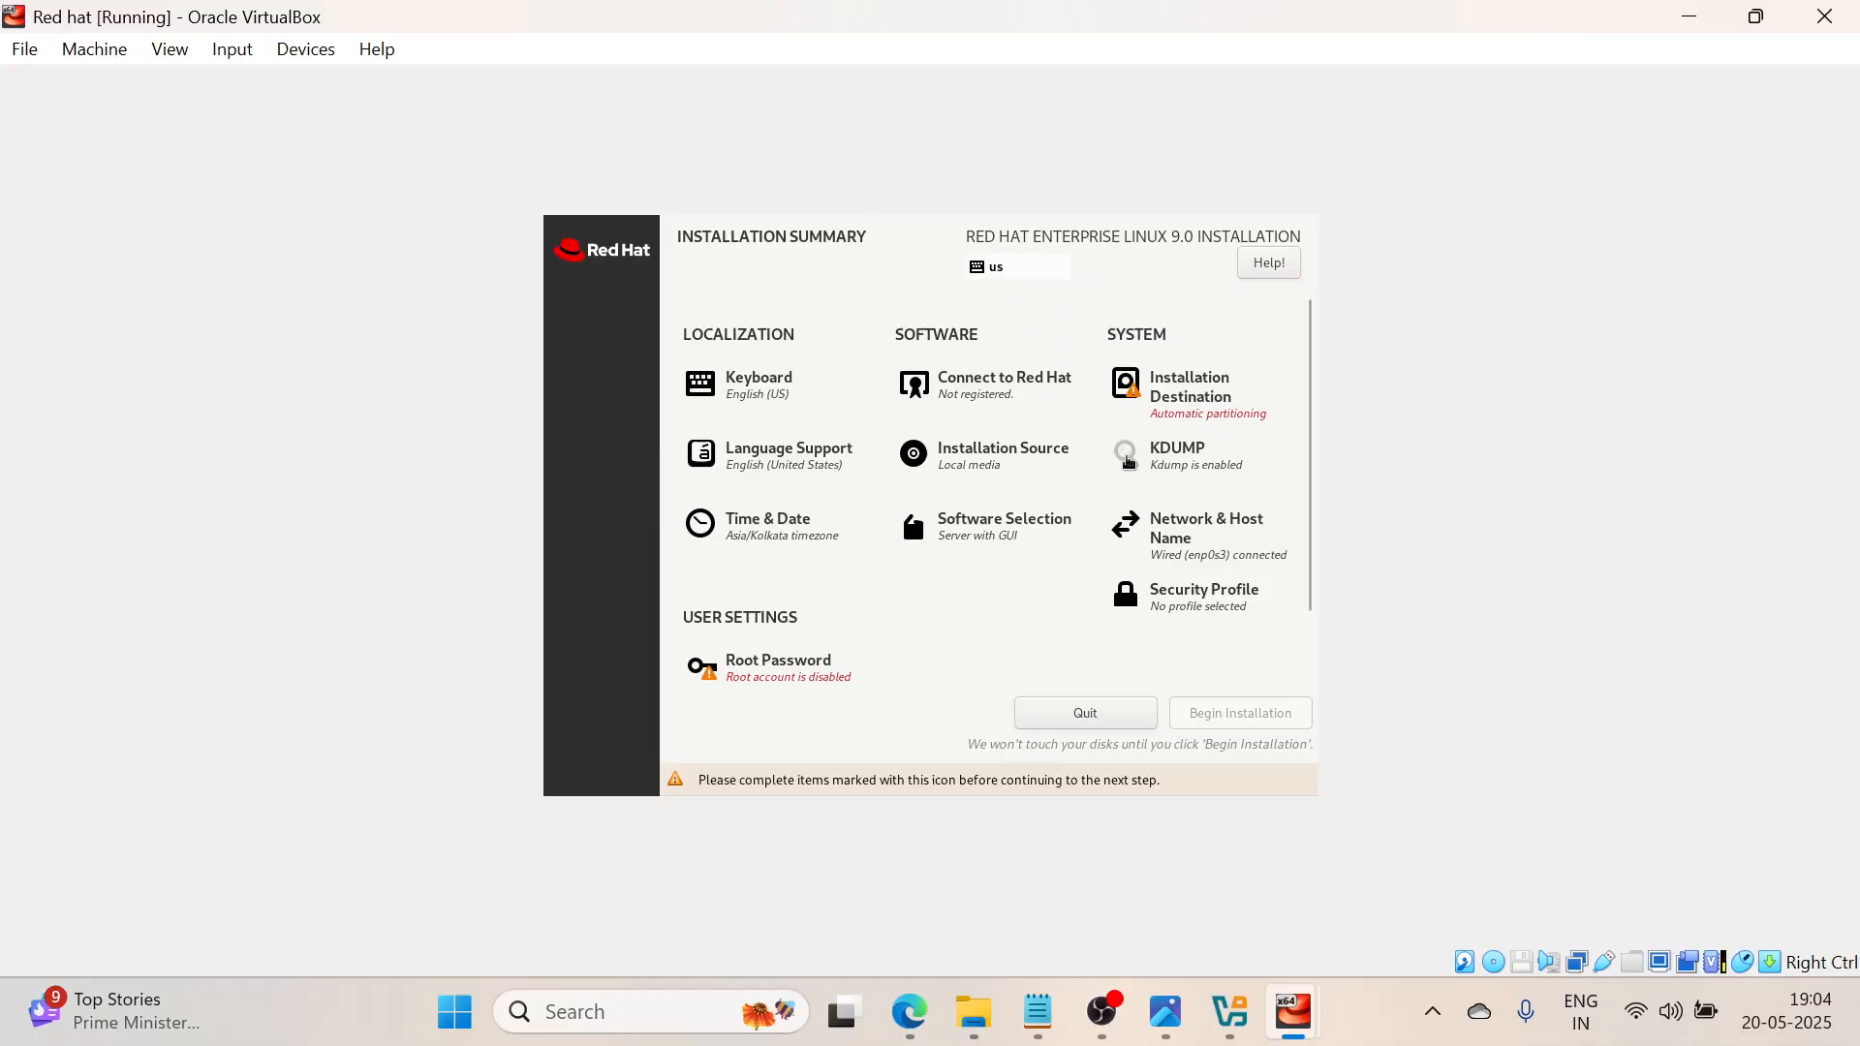
Step: Set the root password in both the Root Password and Confirm fields and finish the page
click(752, 666)
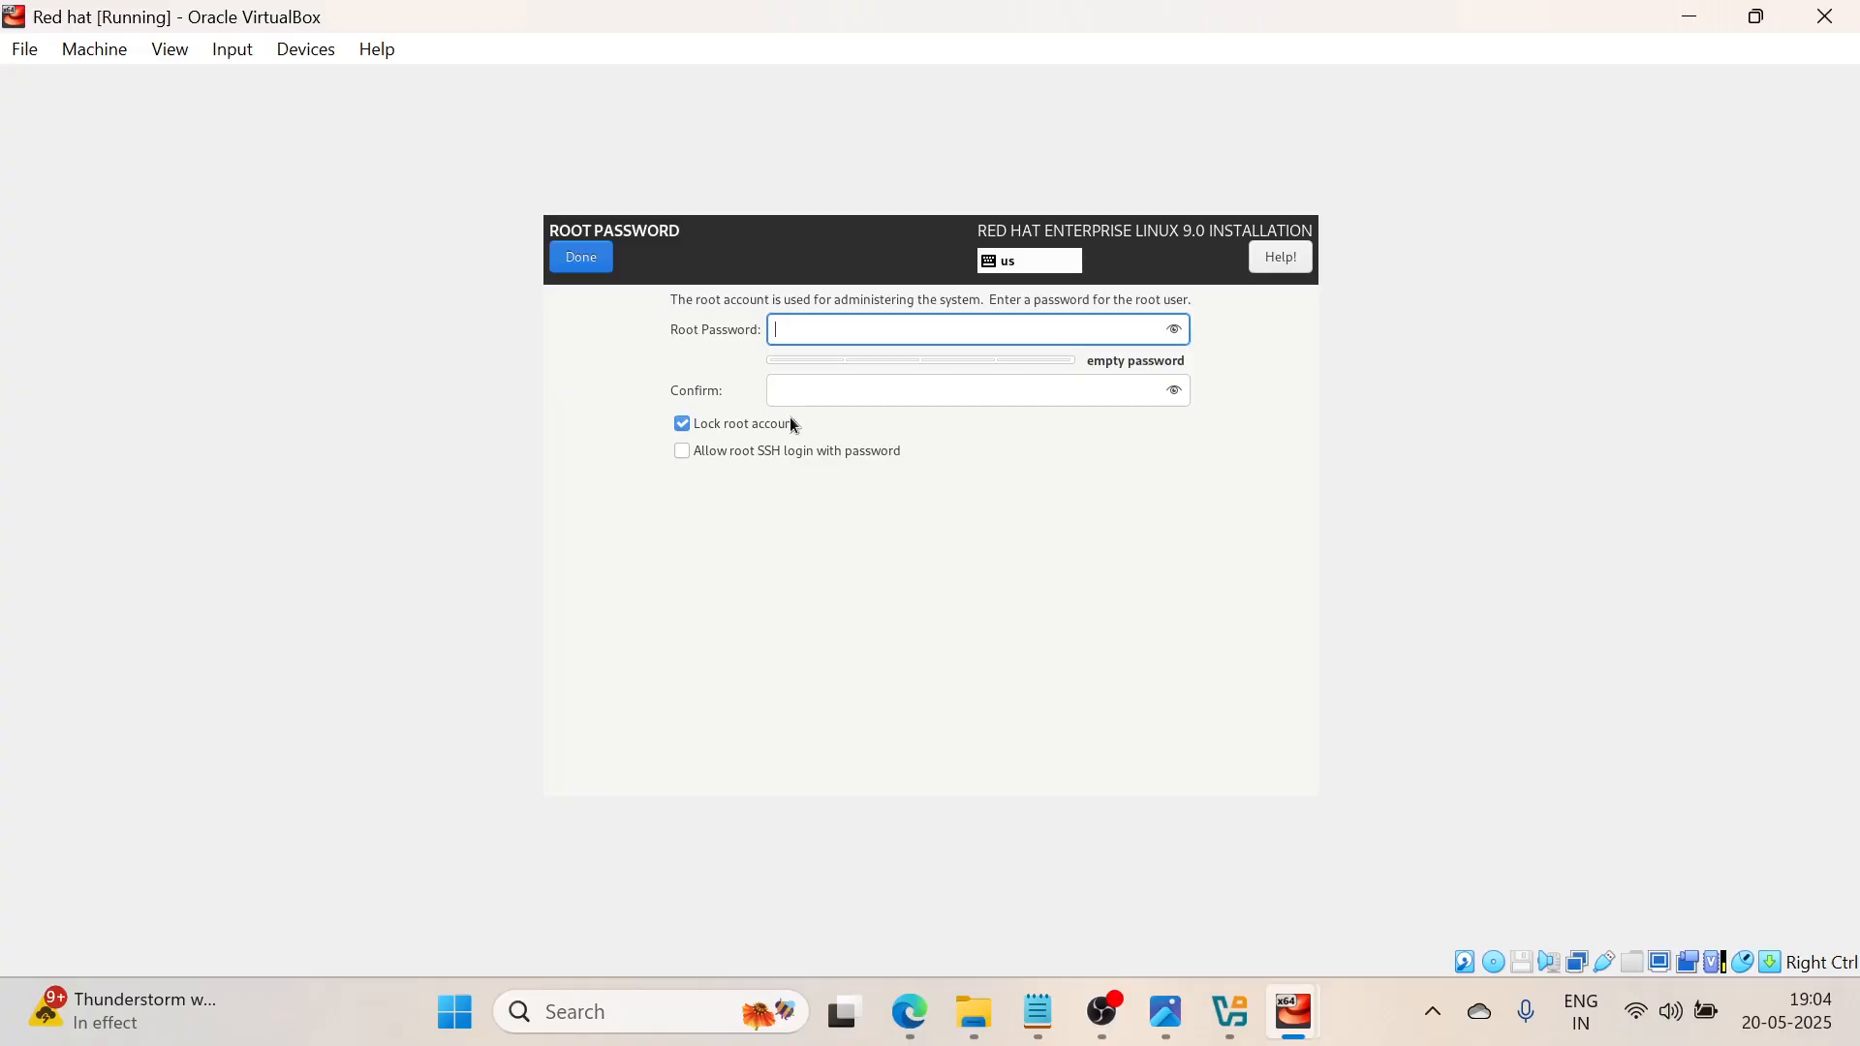
text(•••••••)
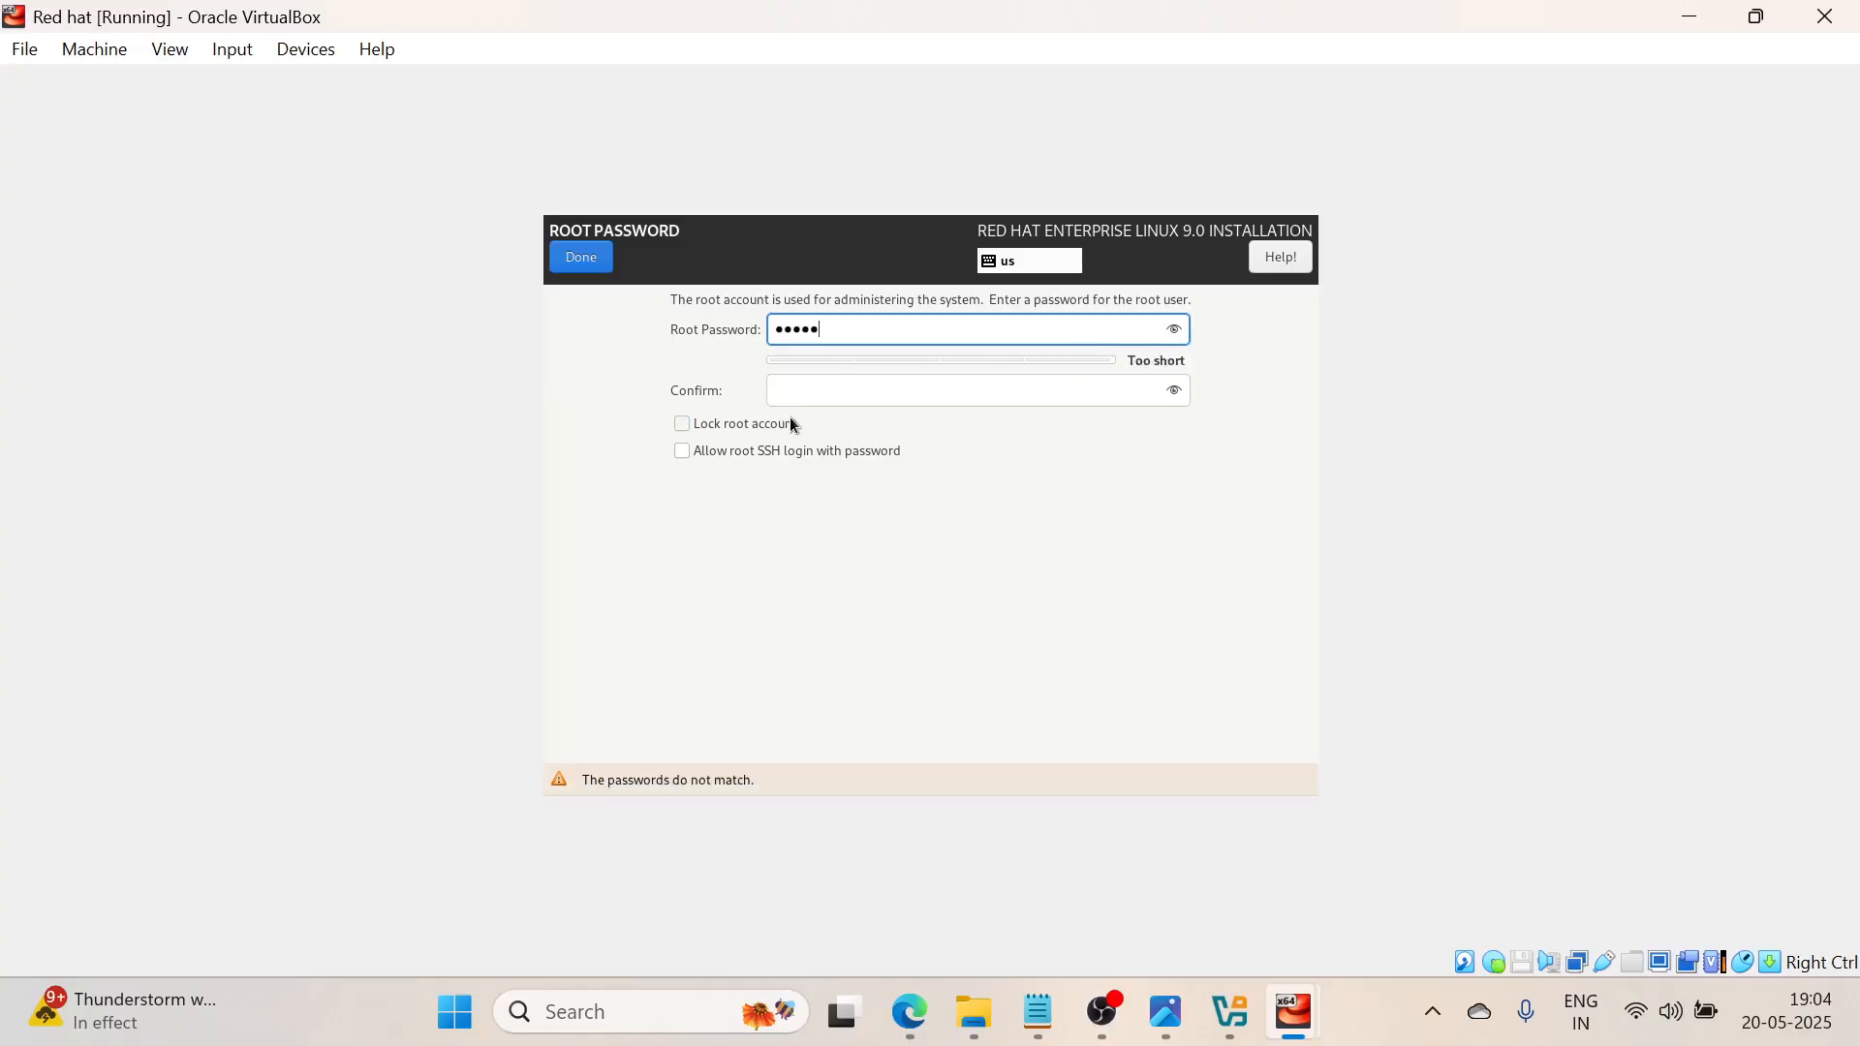
text(••)
key(BackSpace)
key(BackSpace)
key(BackSpace)
key(BackSpace)
key(BackSpace)
key(BackSpace)
key(BackSpace)
key(BackSpace)
key(BackSpace)
text(••)
key(BackSpace)
key(BackSpace)
text(•••••••••••)
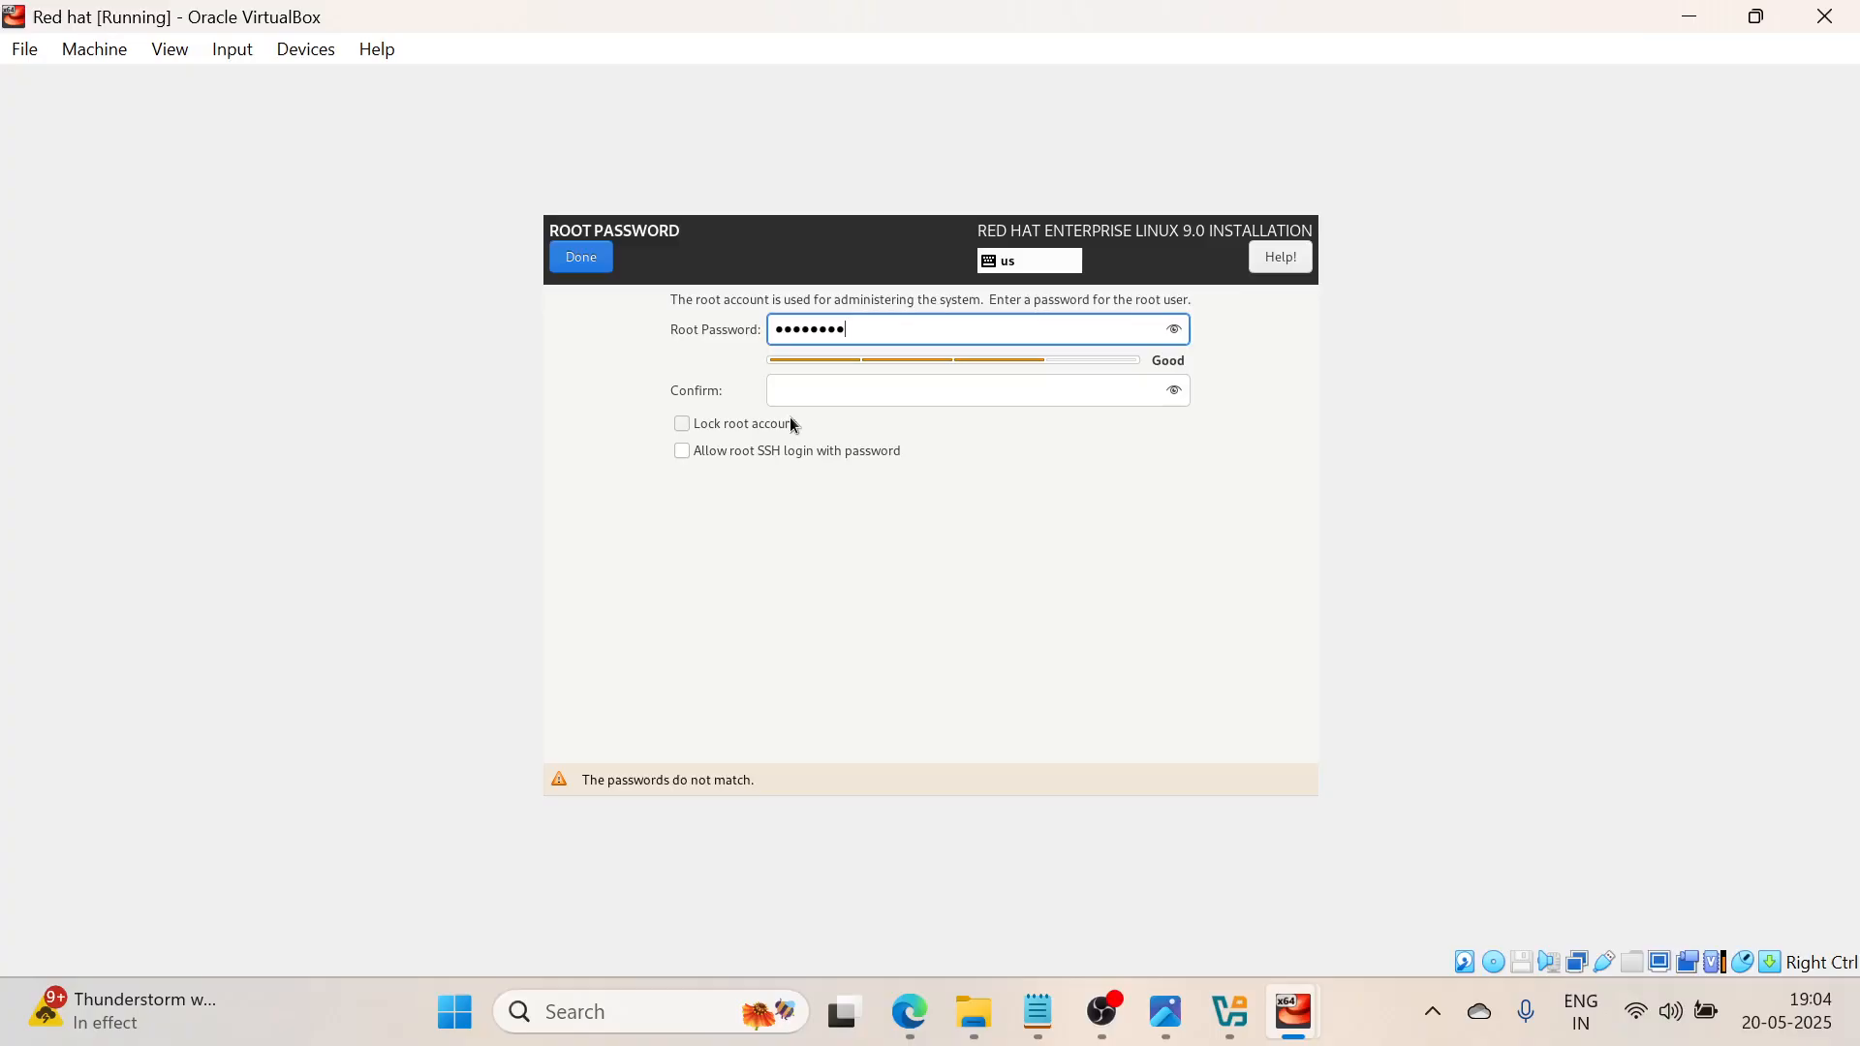
text(••)
key(Tab)
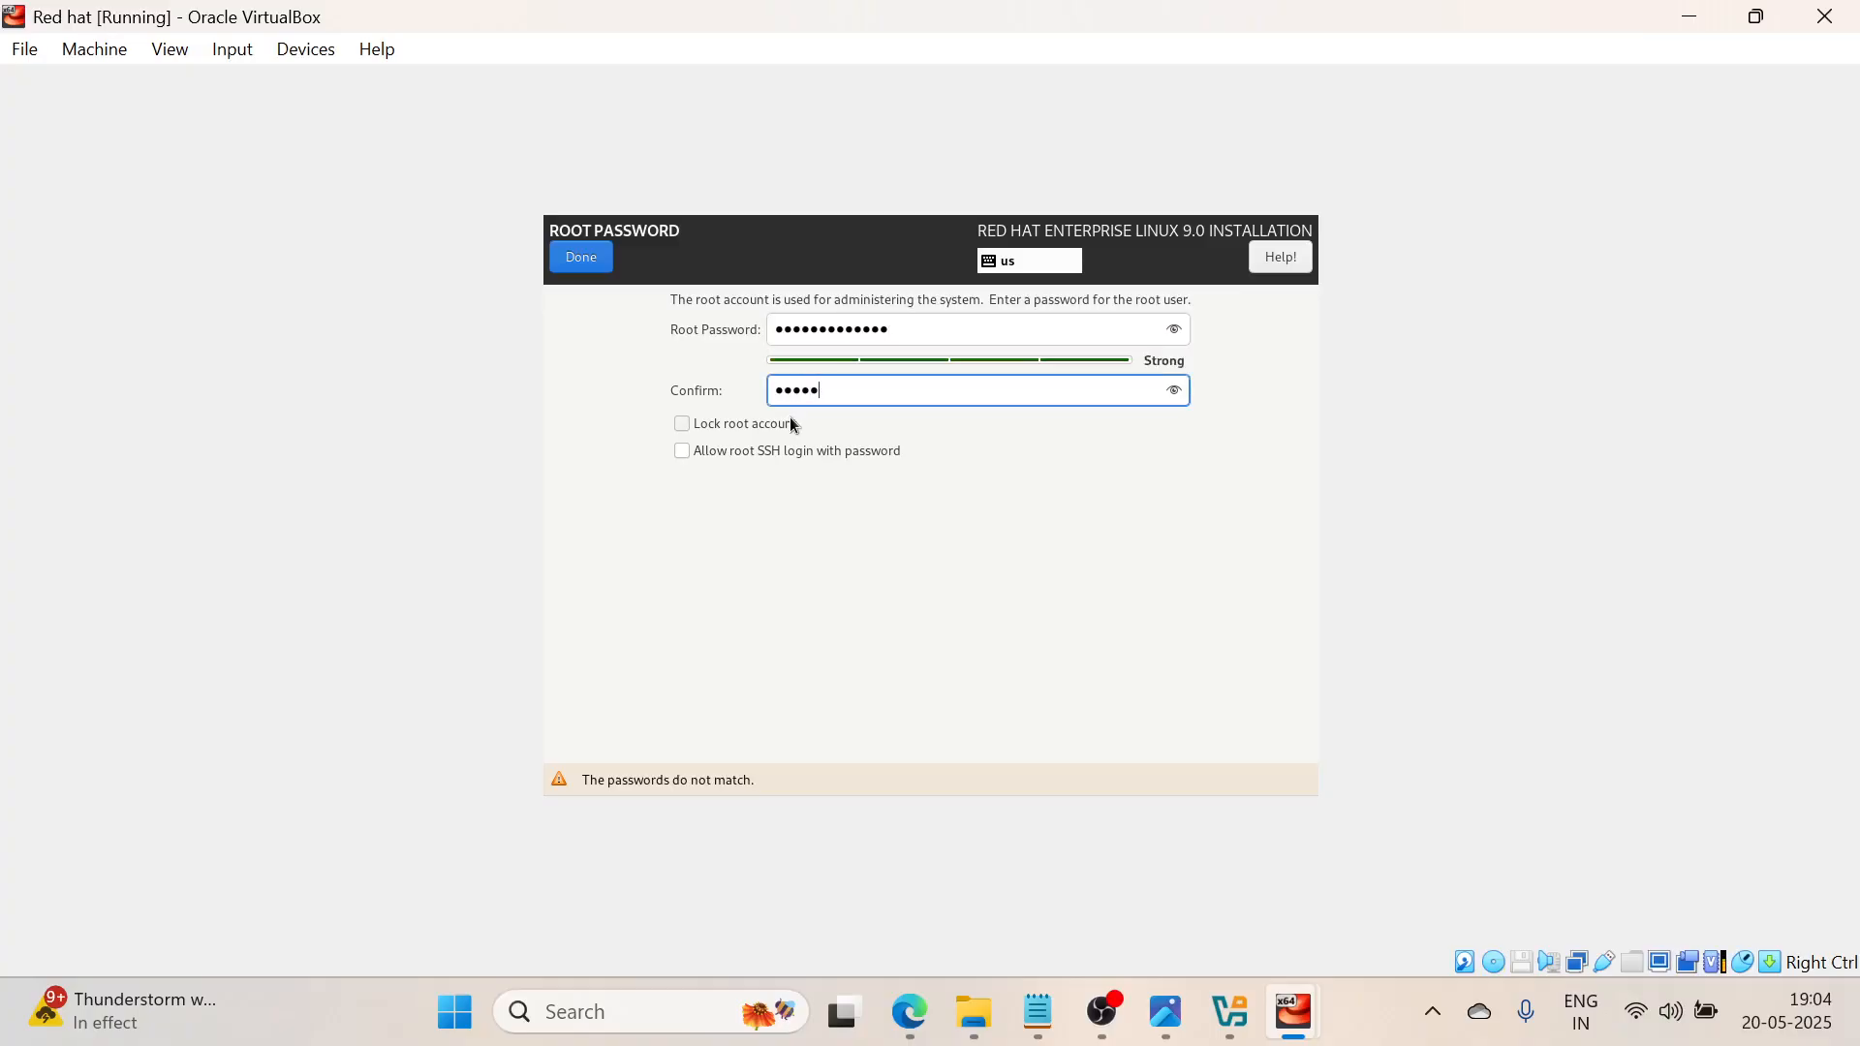
text(•••••••••••••)
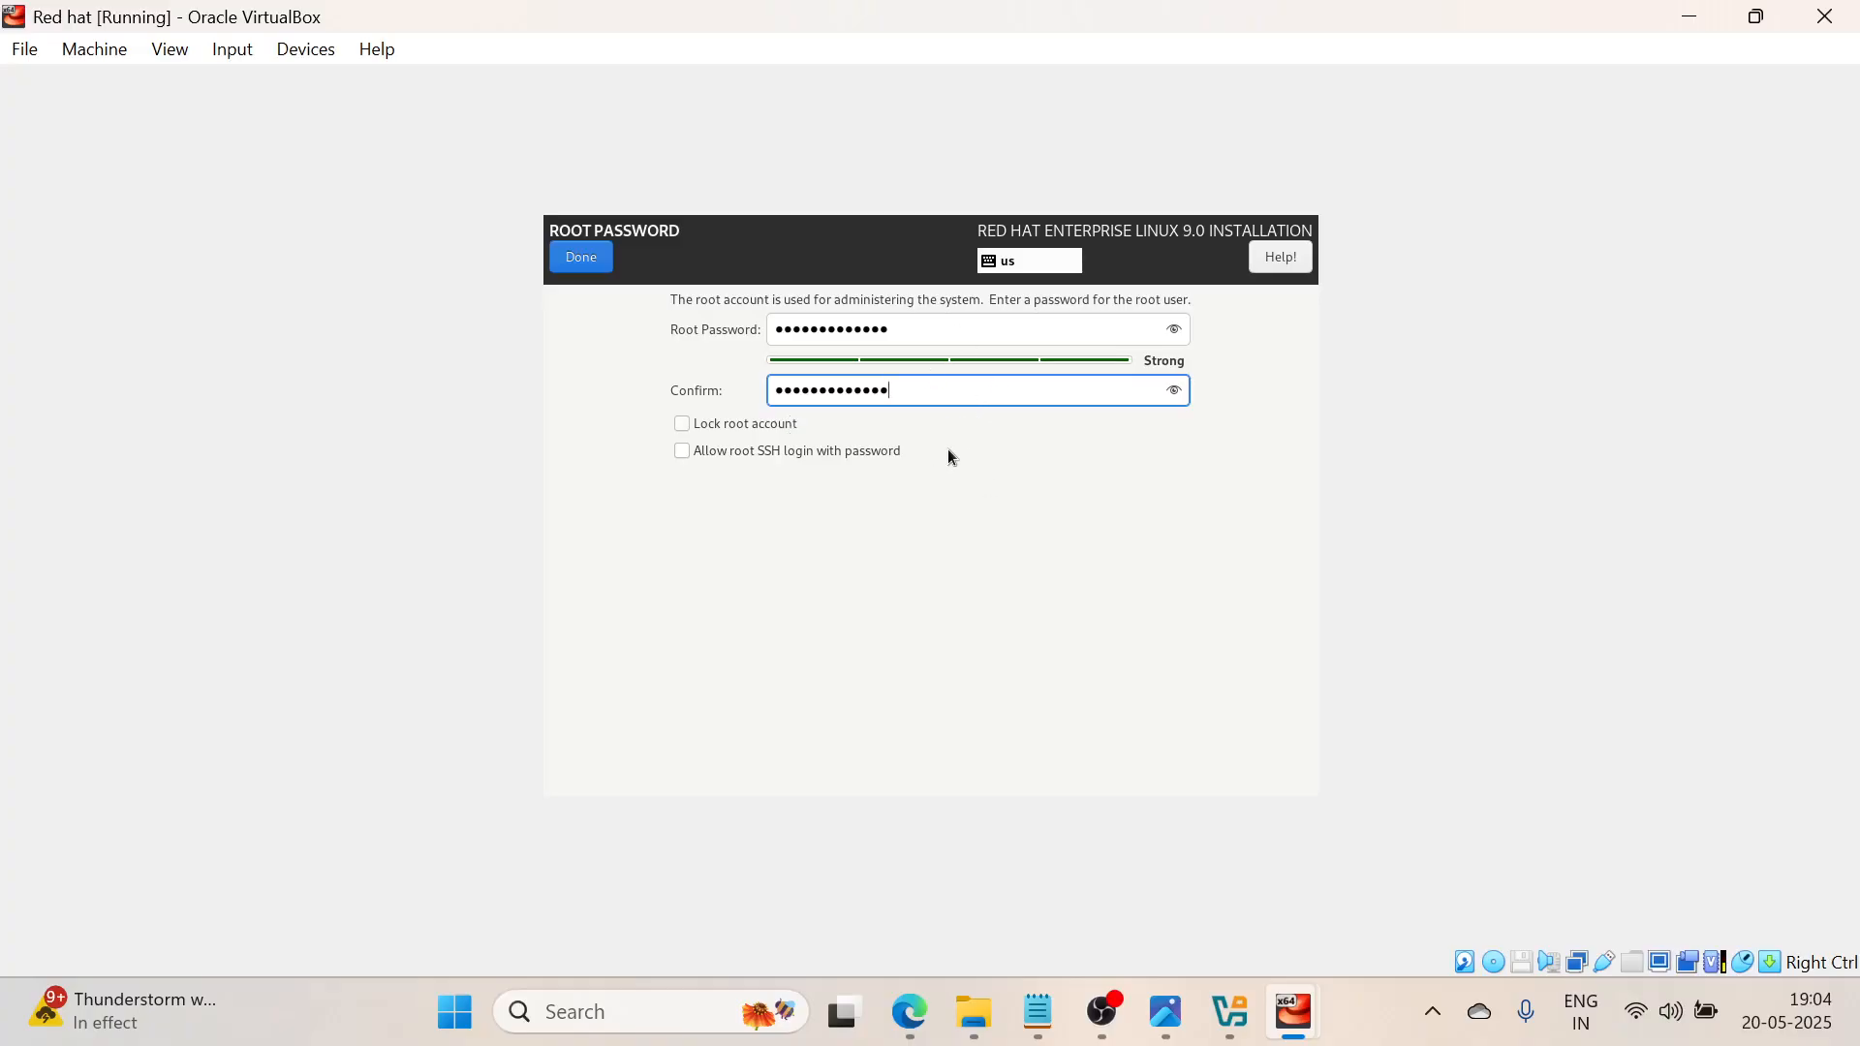
click(571, 263)
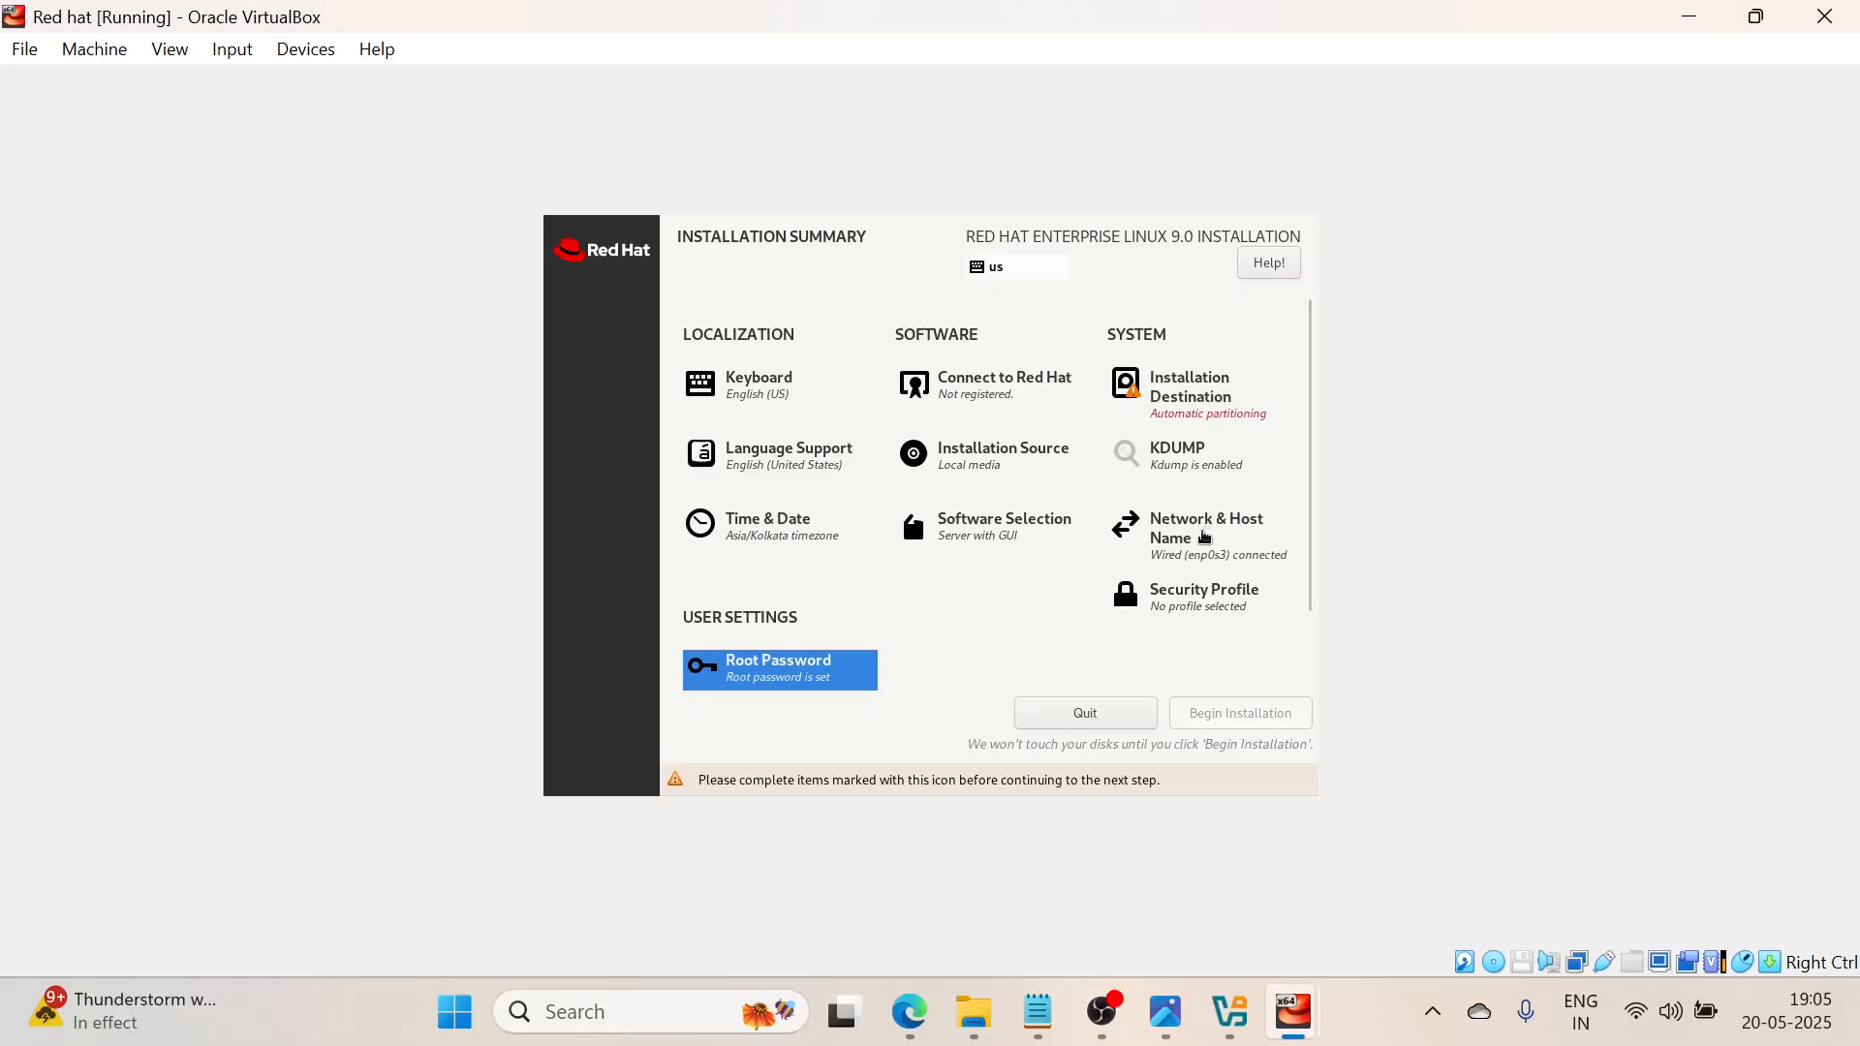
Step: Open Network & Host Name and inspect the enp0s3 connection settings without saving
click(1205, 537)
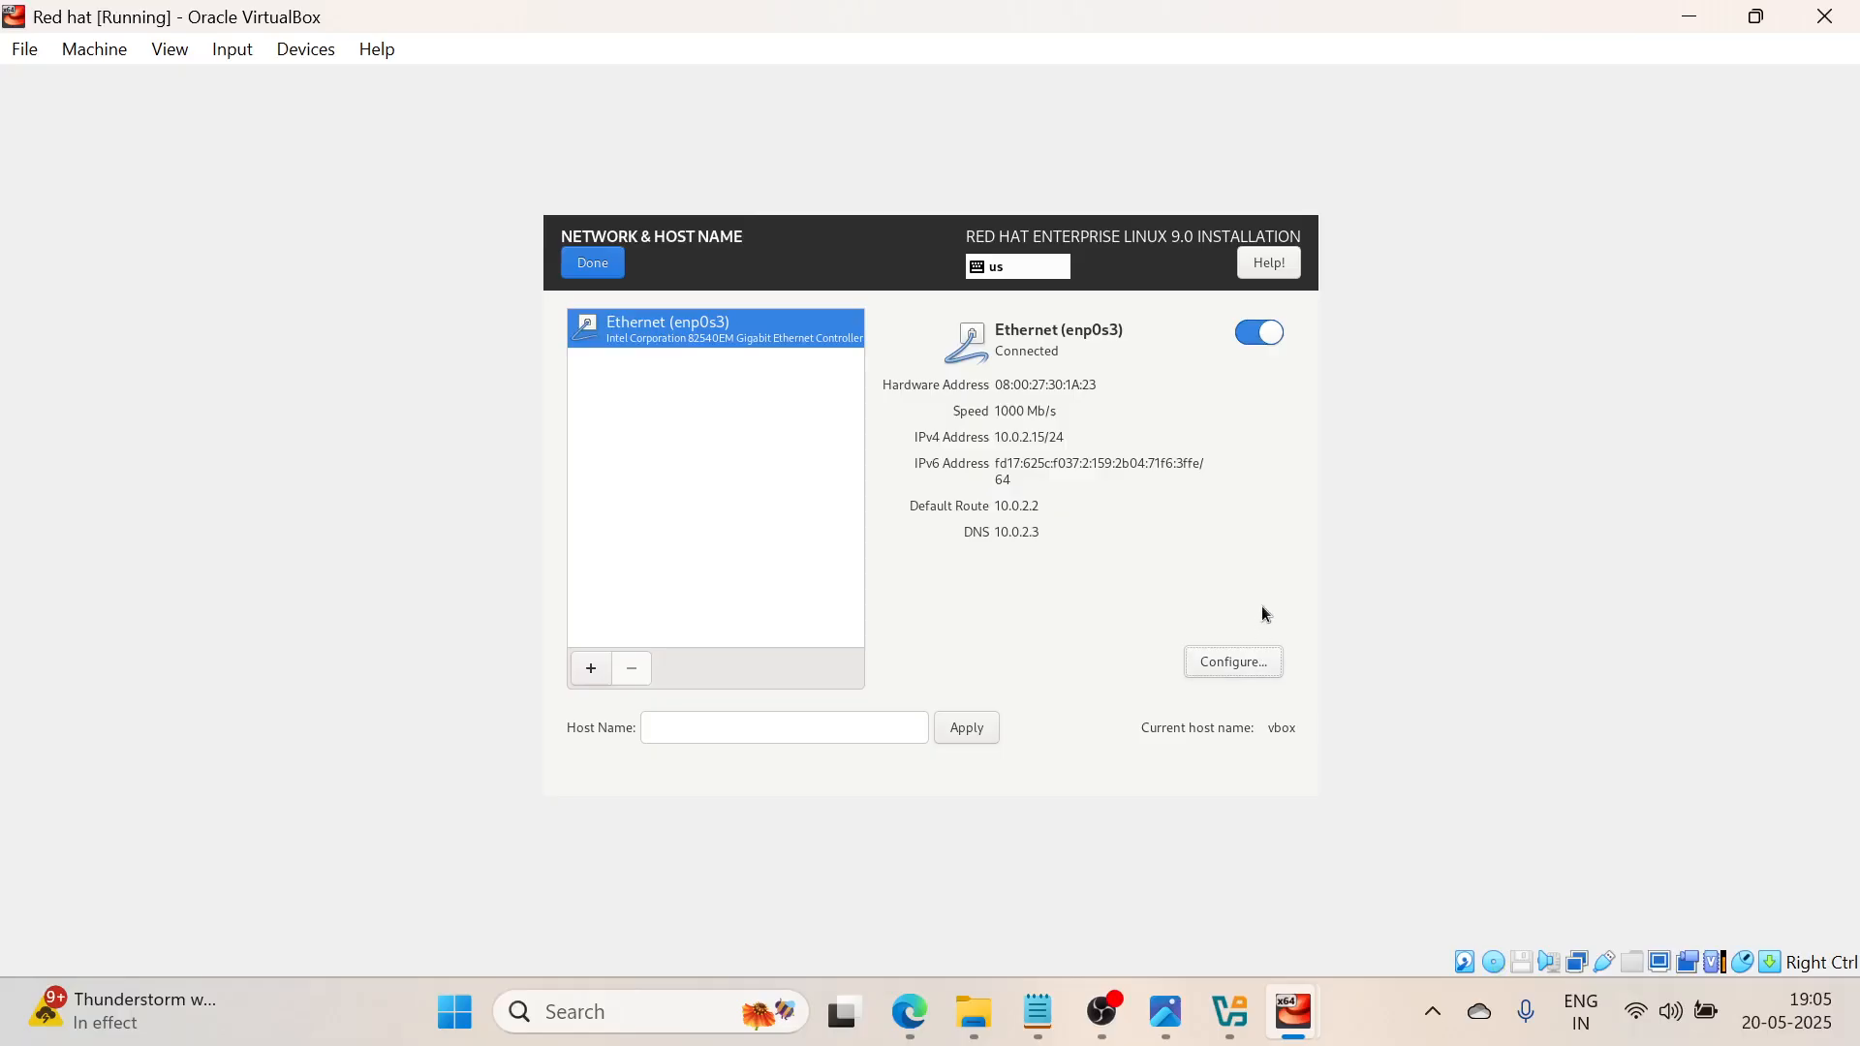
click(1250, 651)
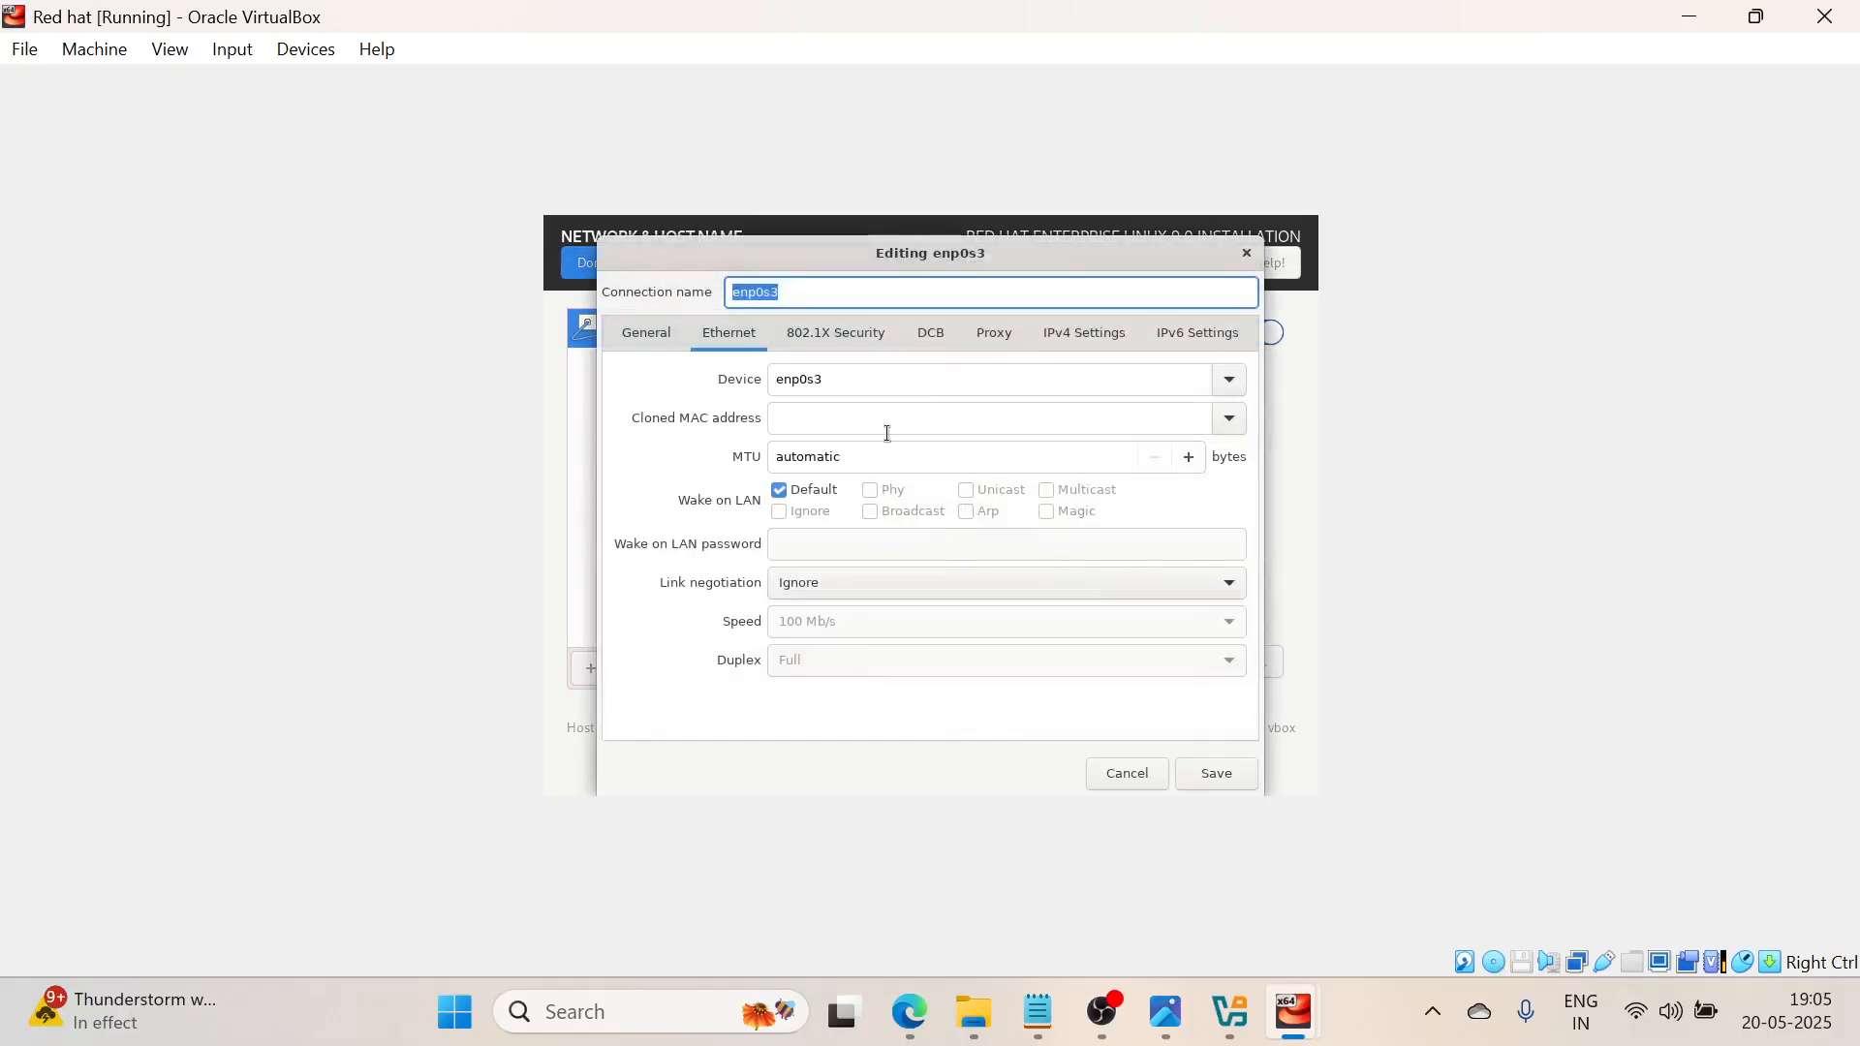
double_click(781, 382)
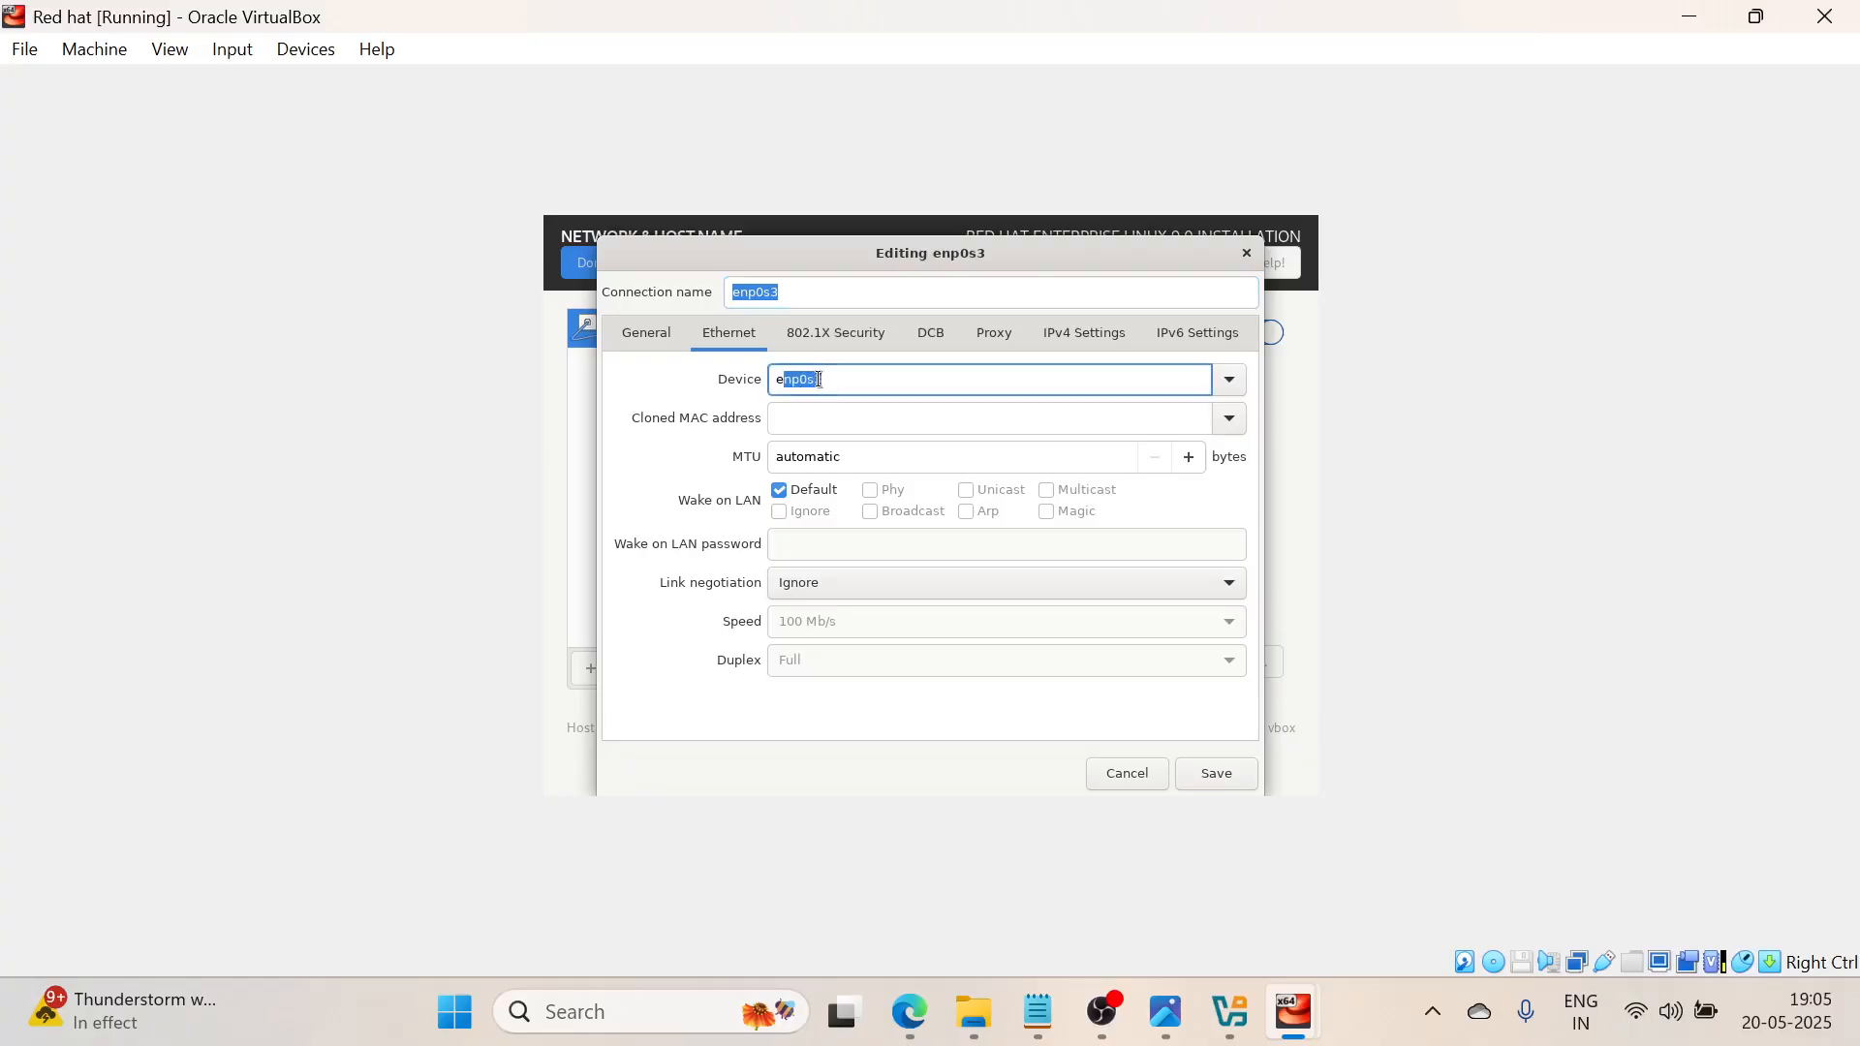
drag(832, 382, 777, 380)
click(934, 386)
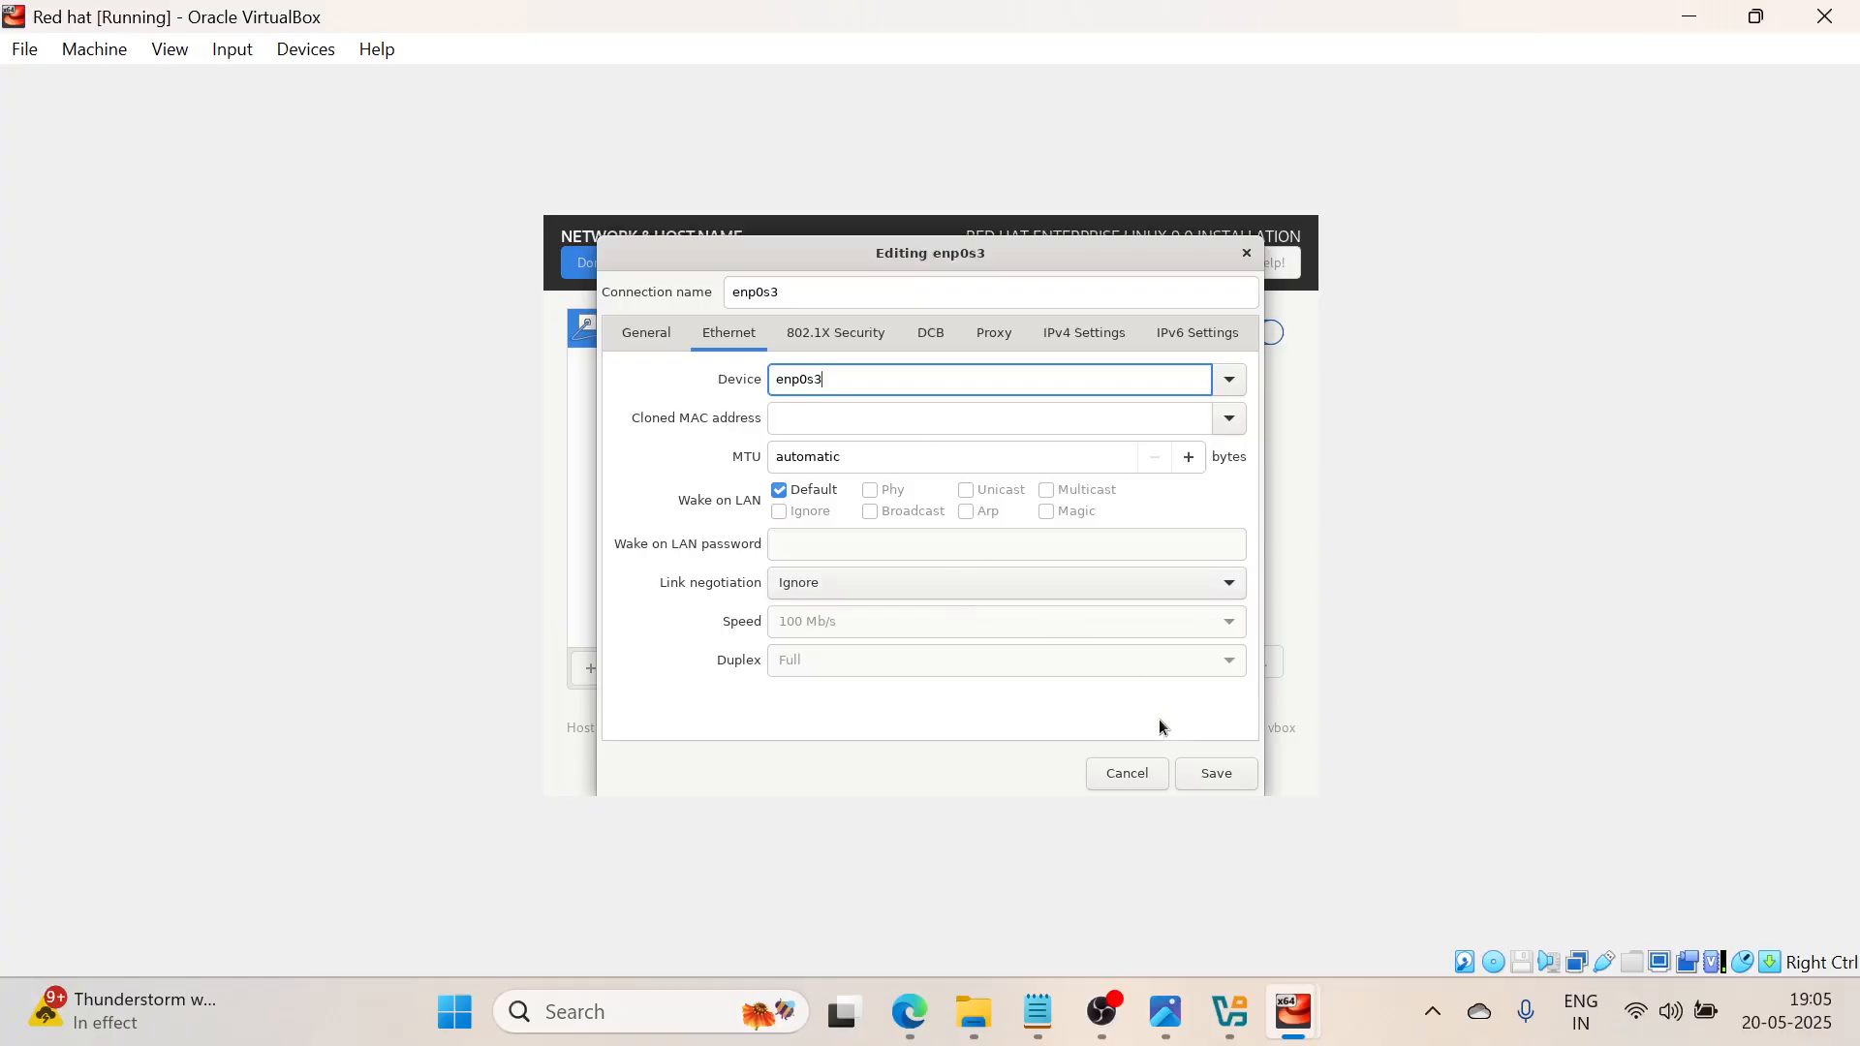
click(1143, 784)
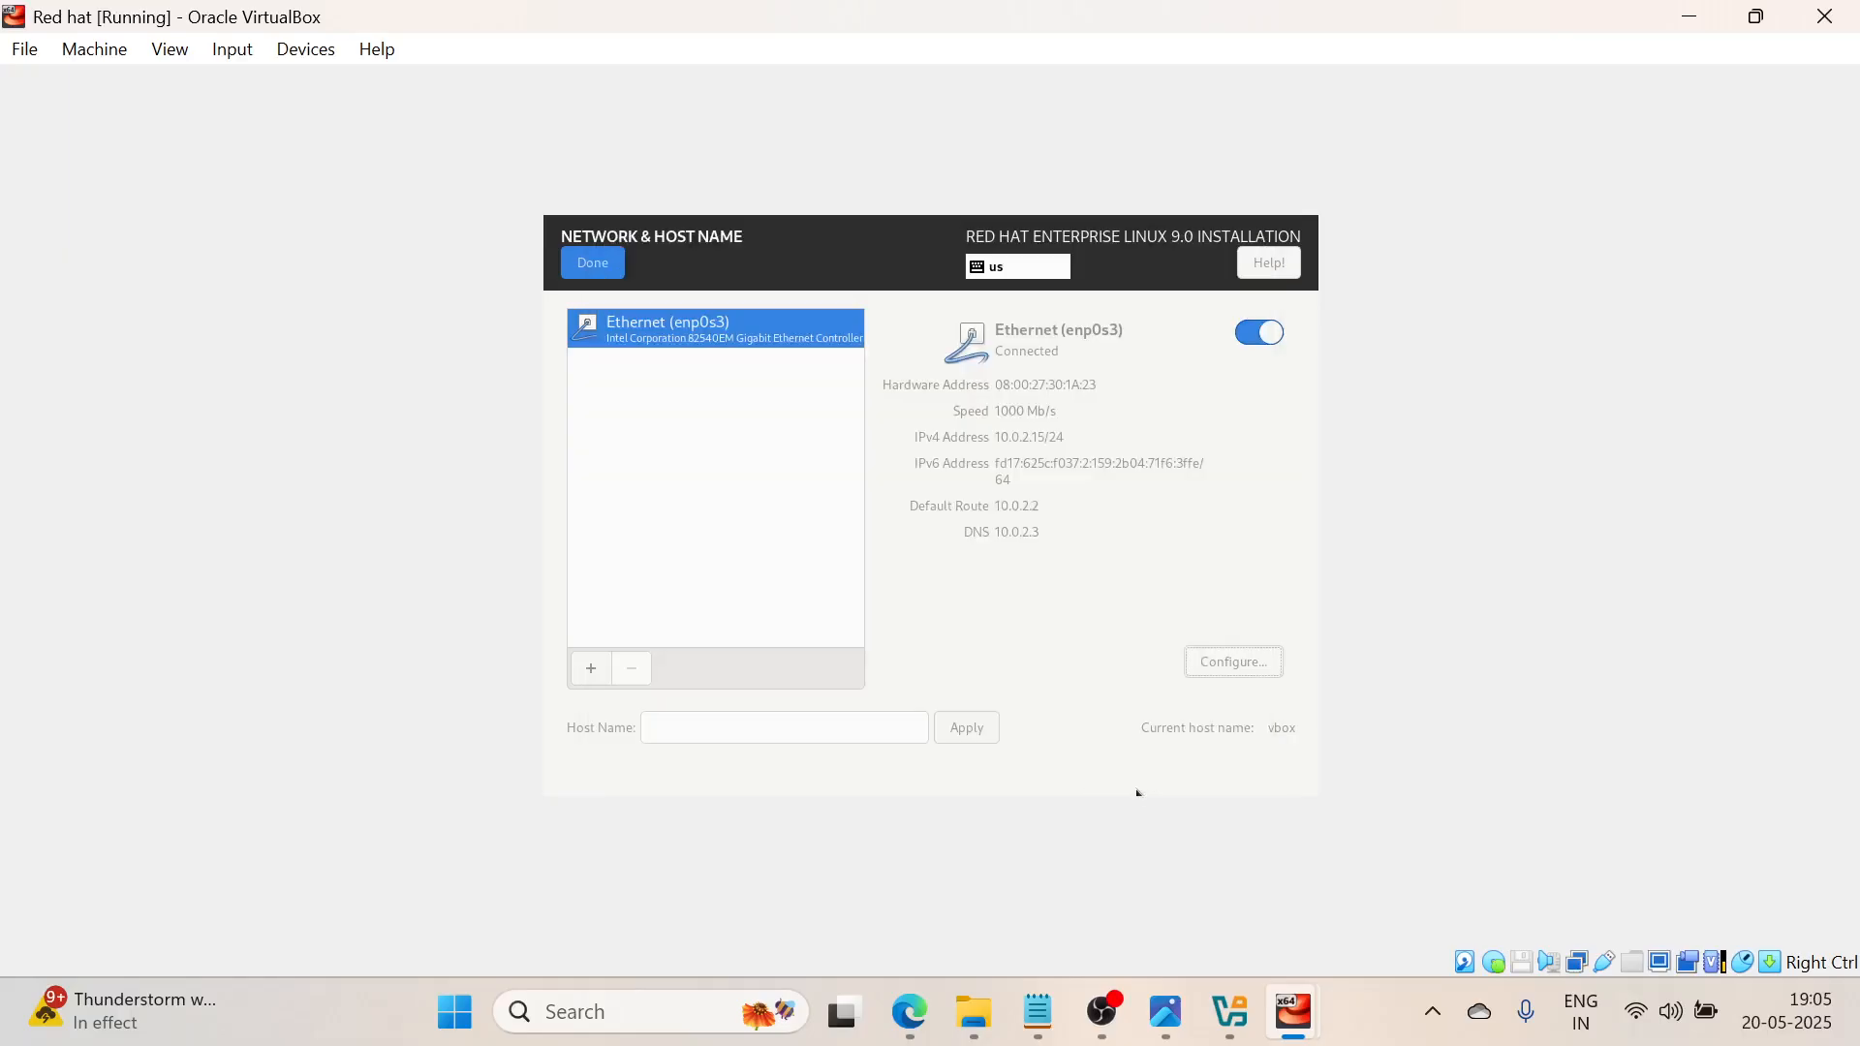
click(590, 669)
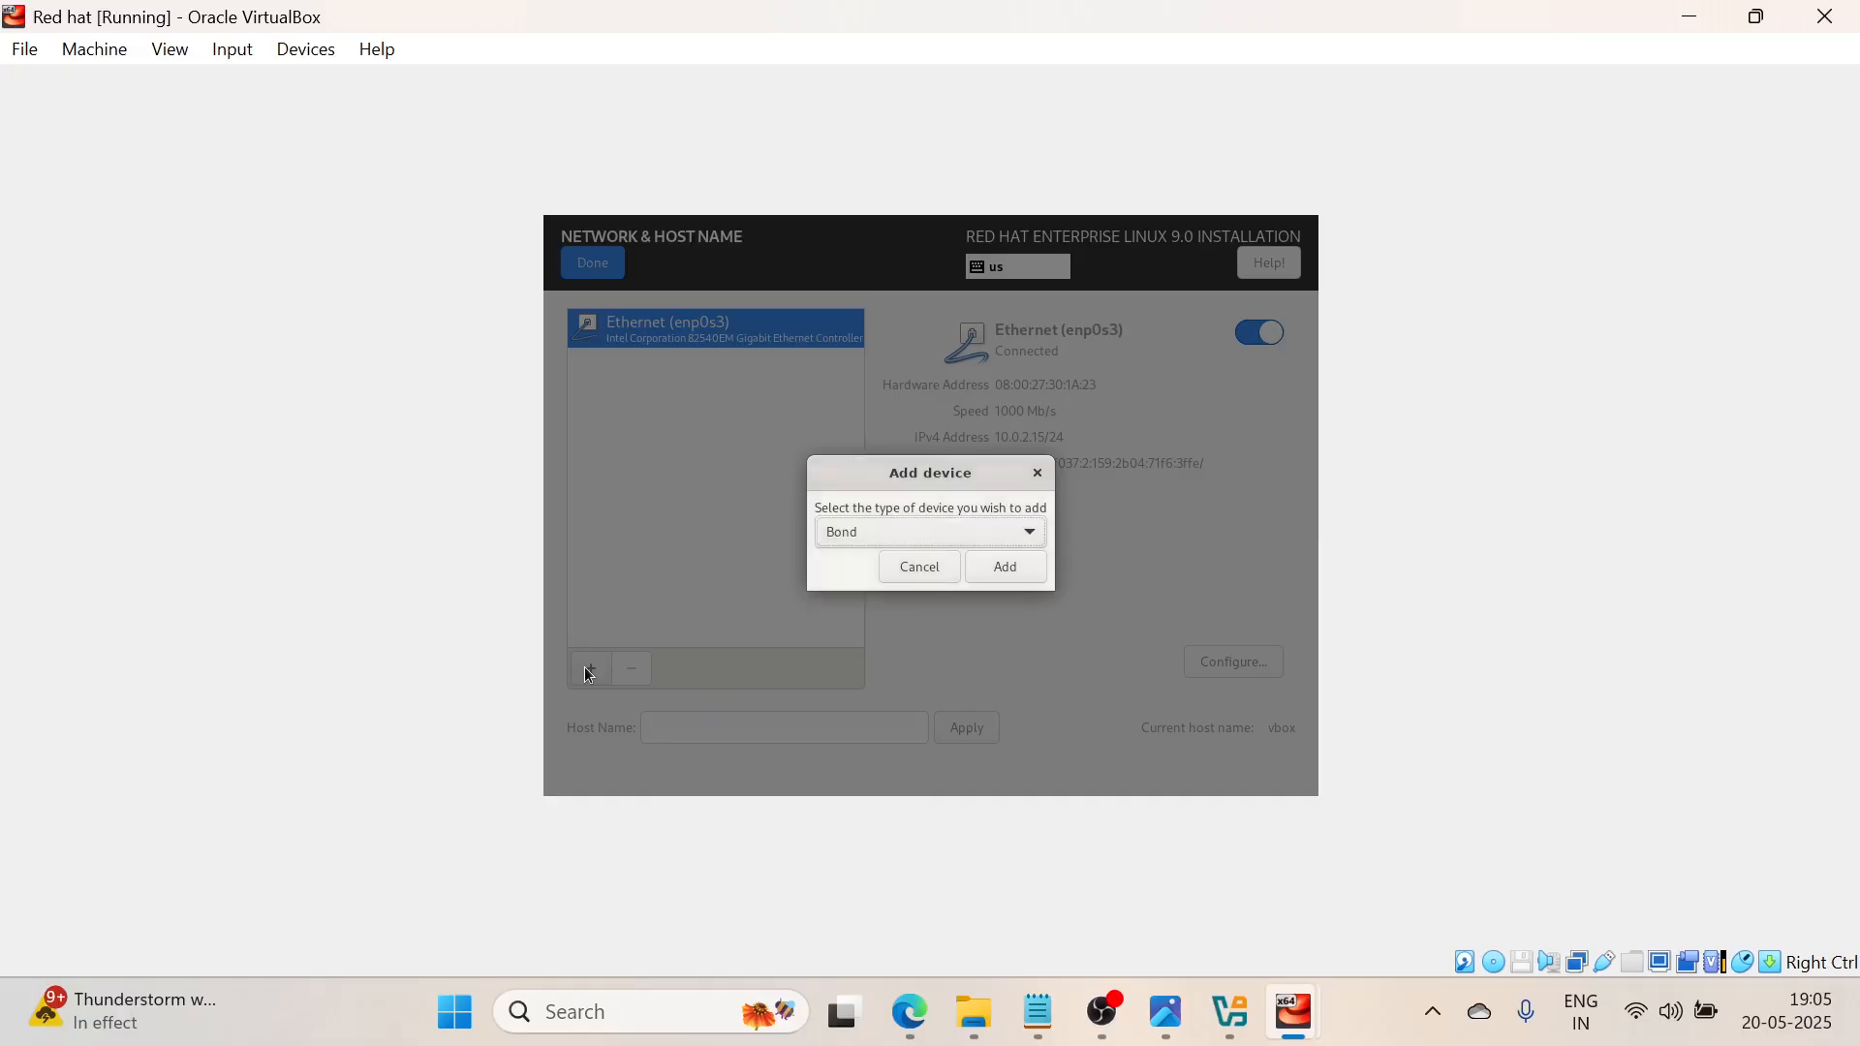
click(868, 539)
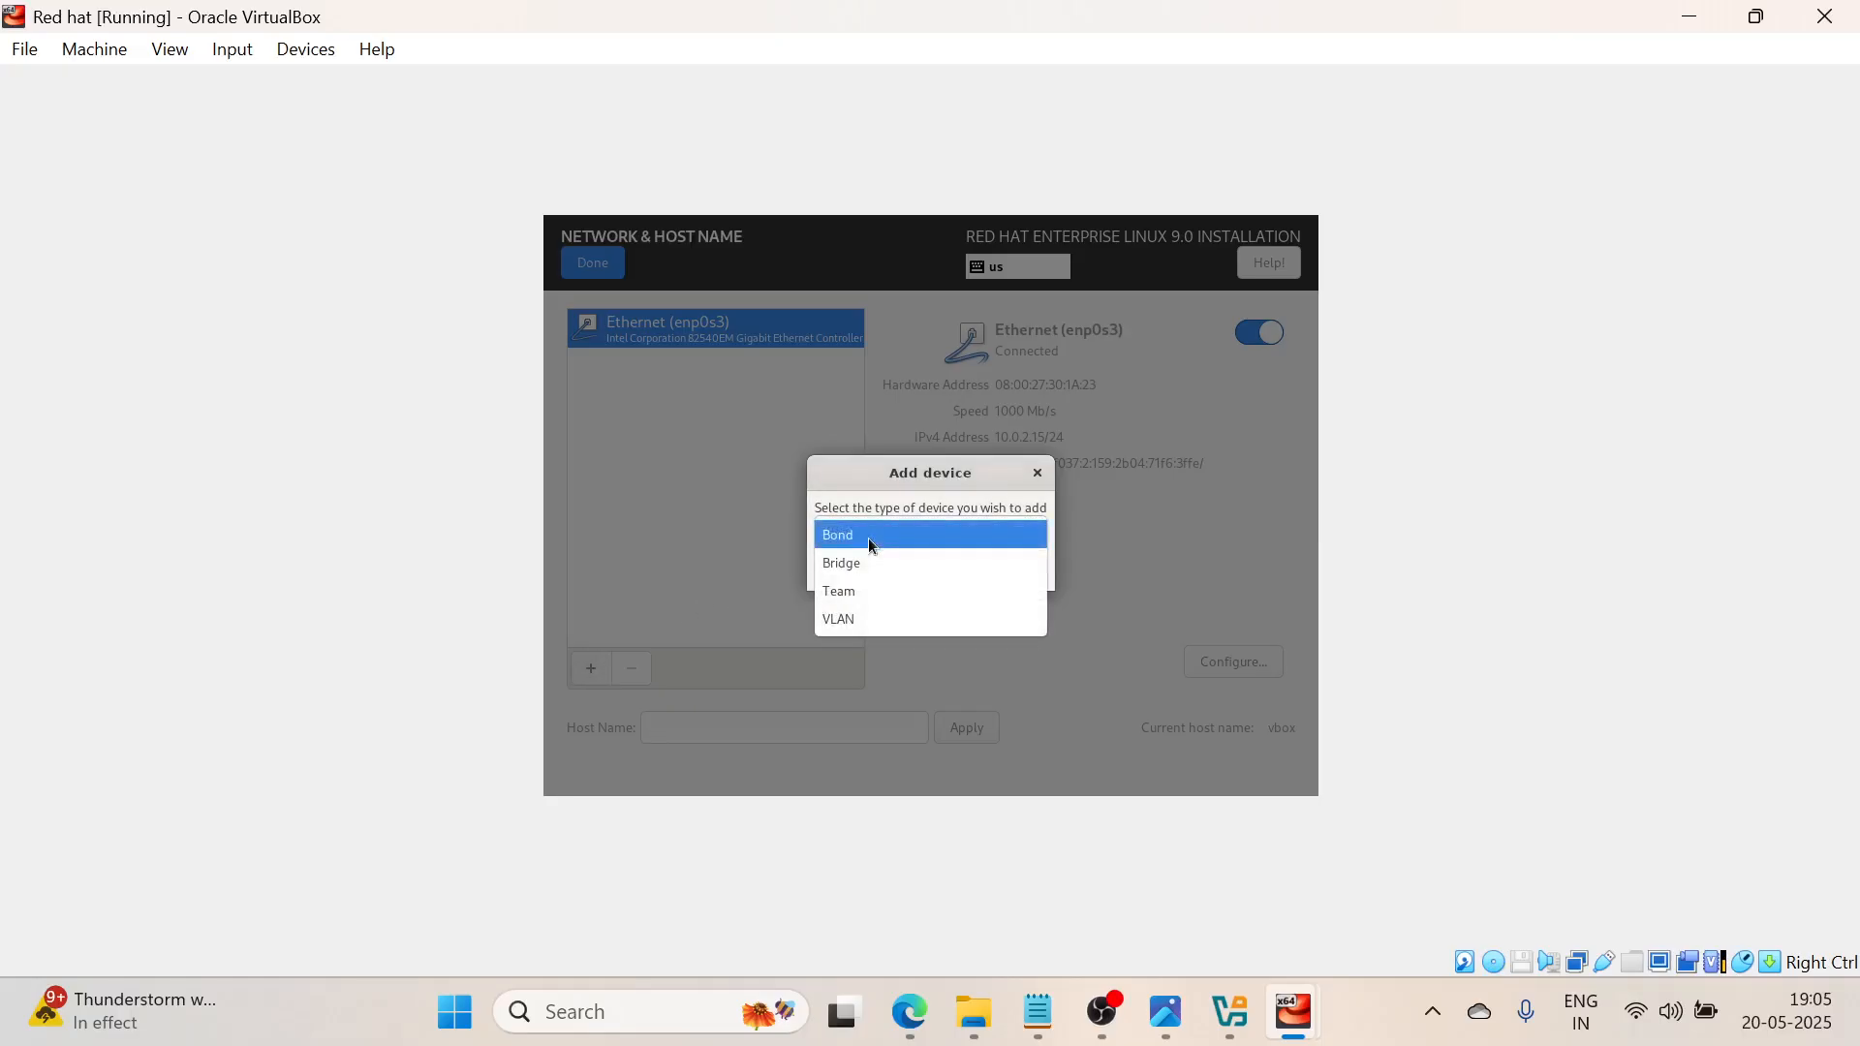
click(868, 539)
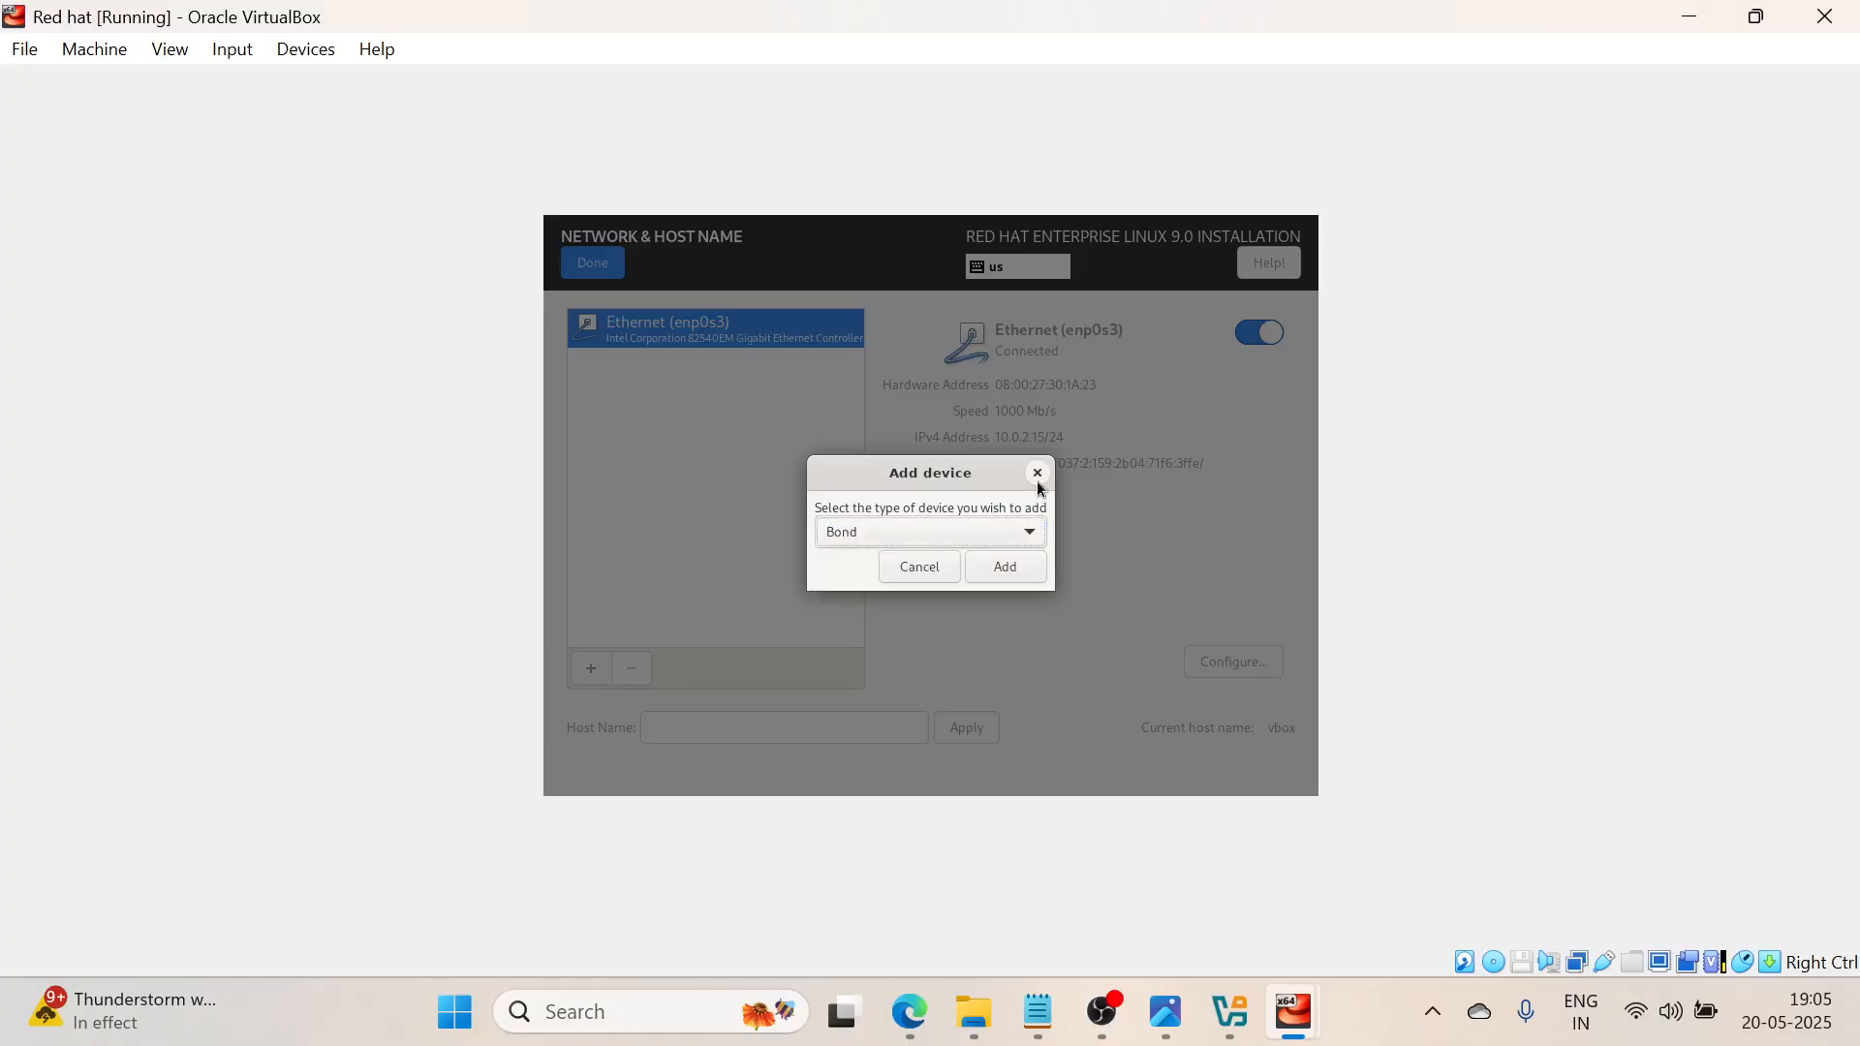
click(1037, 475)
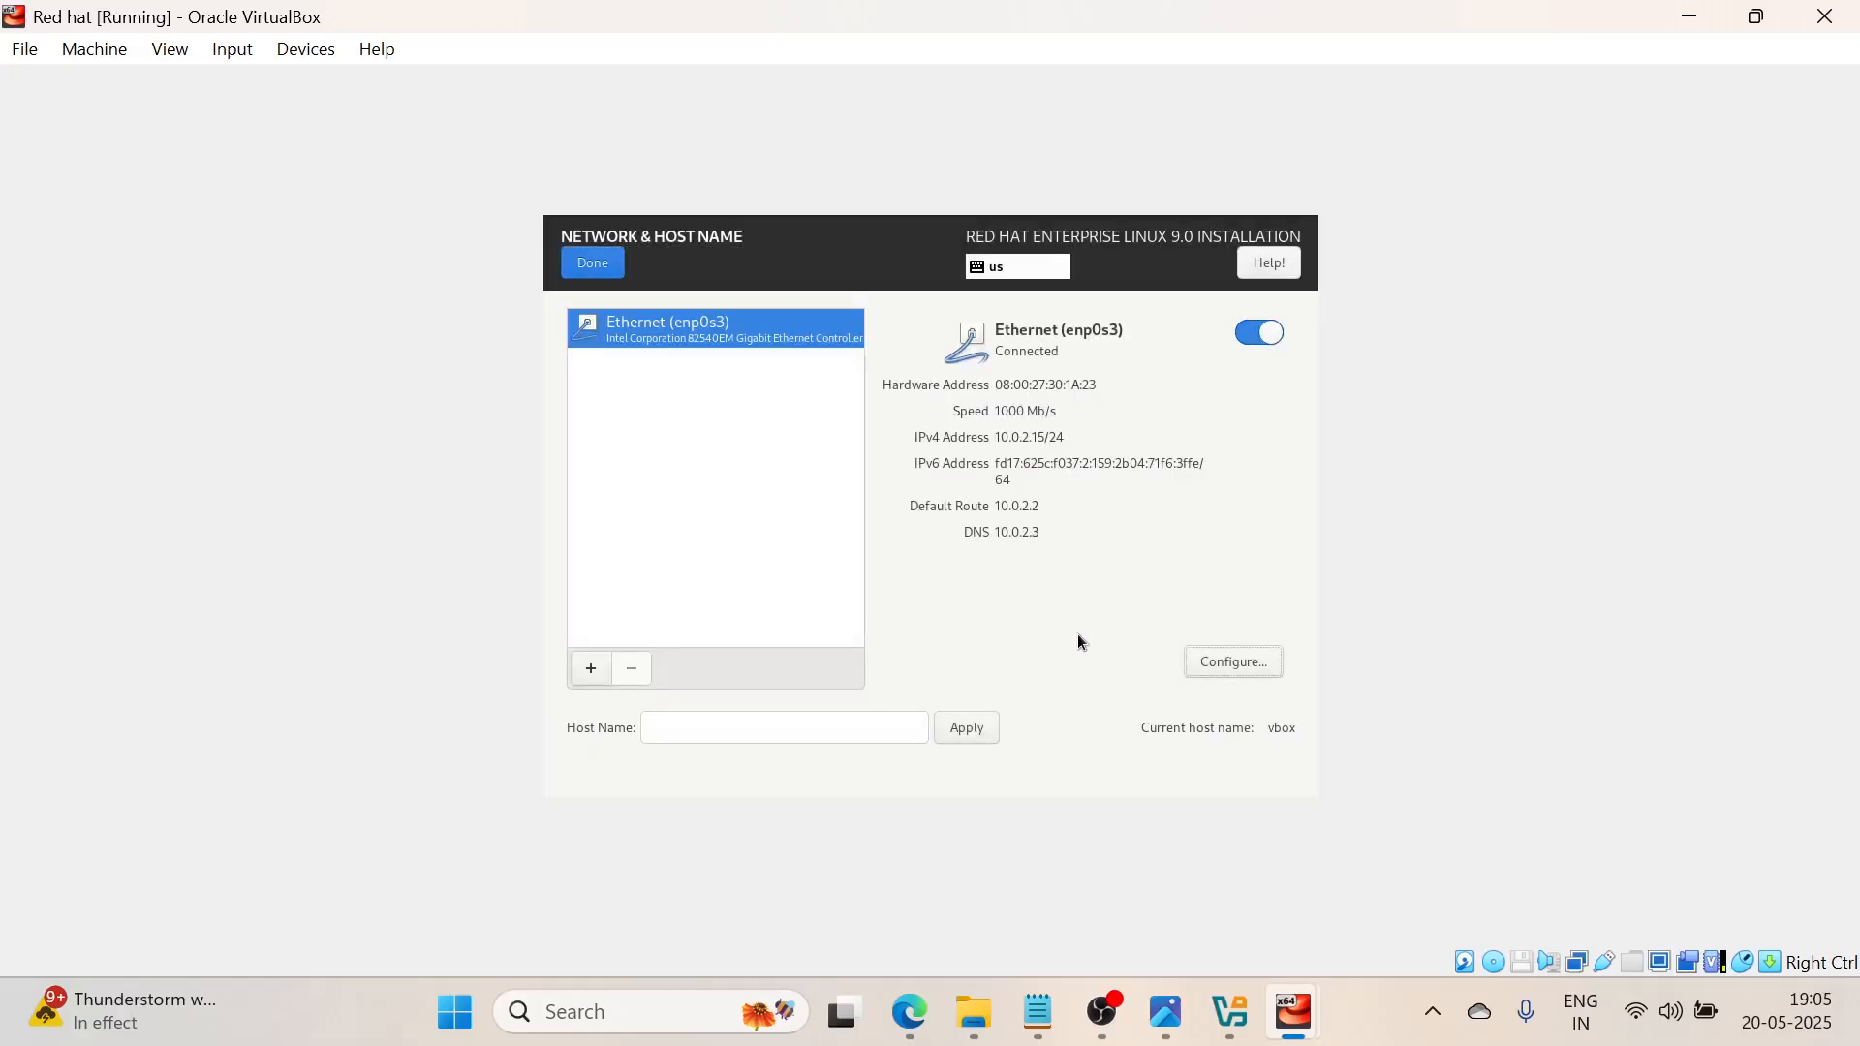
Step: Set the host name to servera, apply it, and return to the installation summary
click(696, 729)
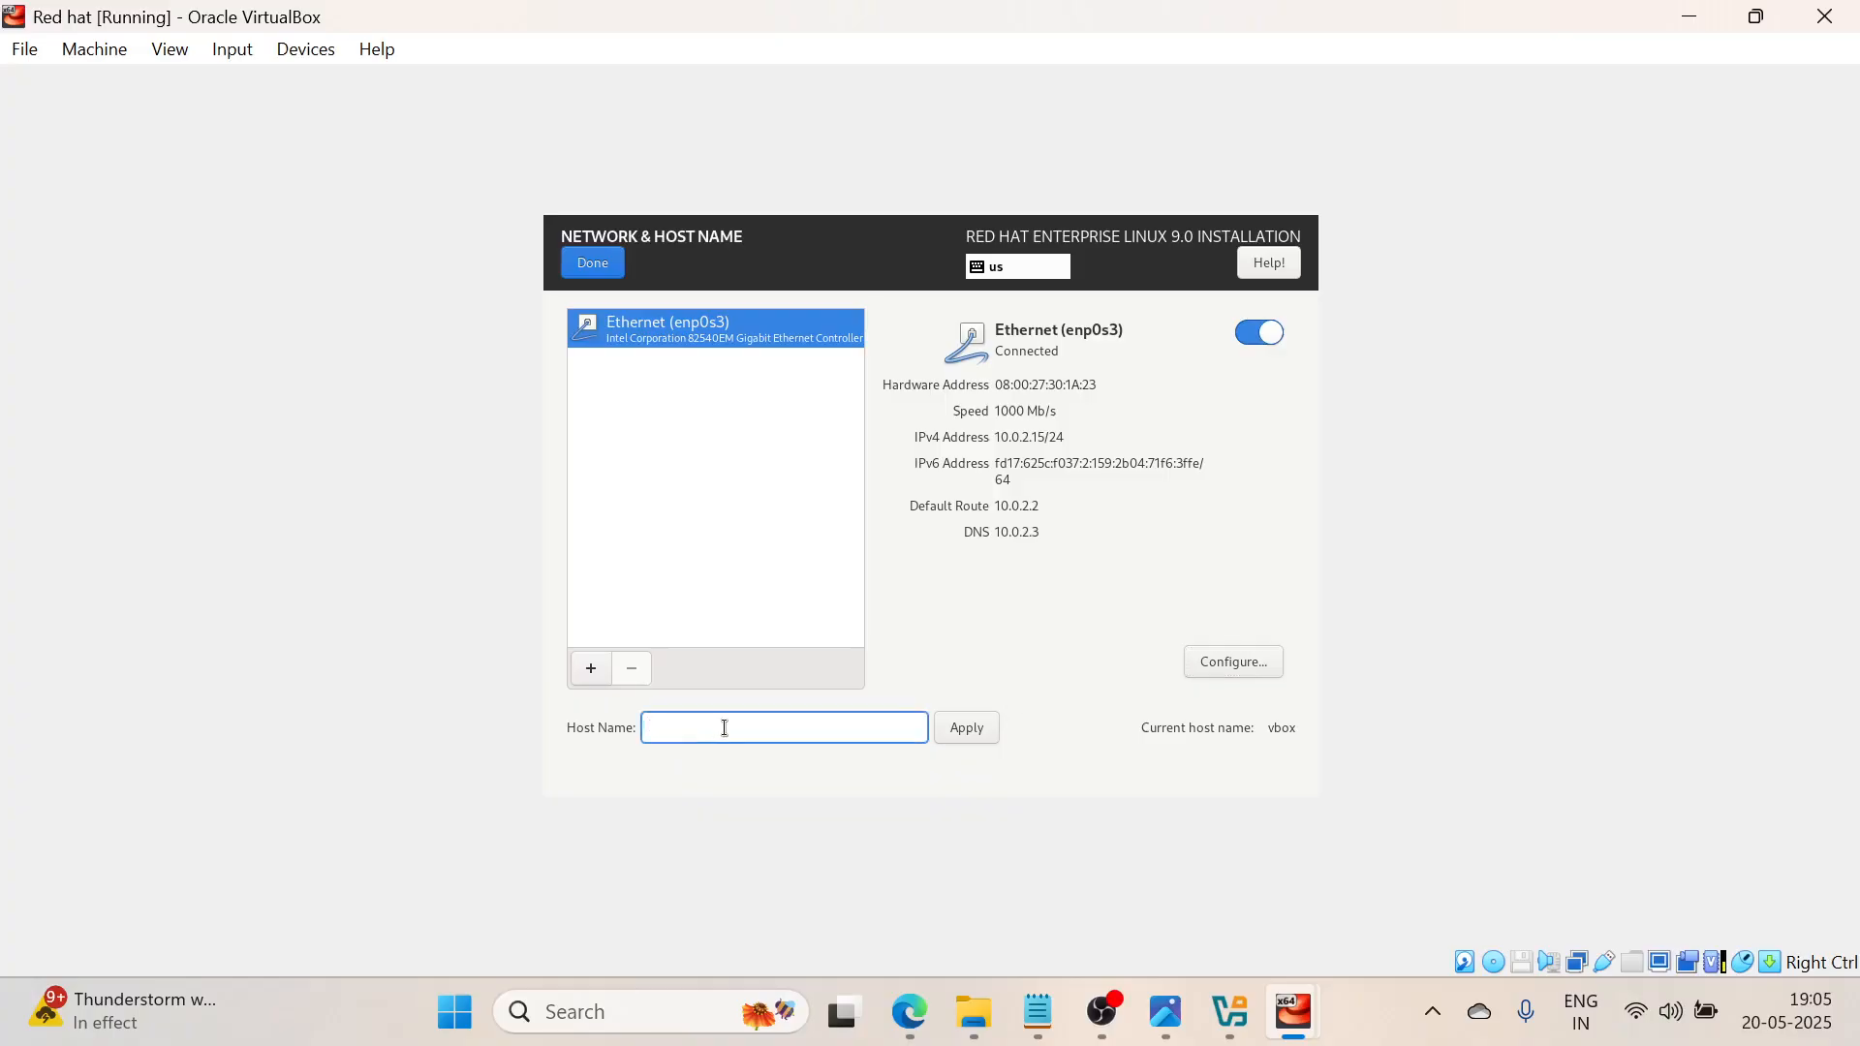
text(servera)
click(971, 734)
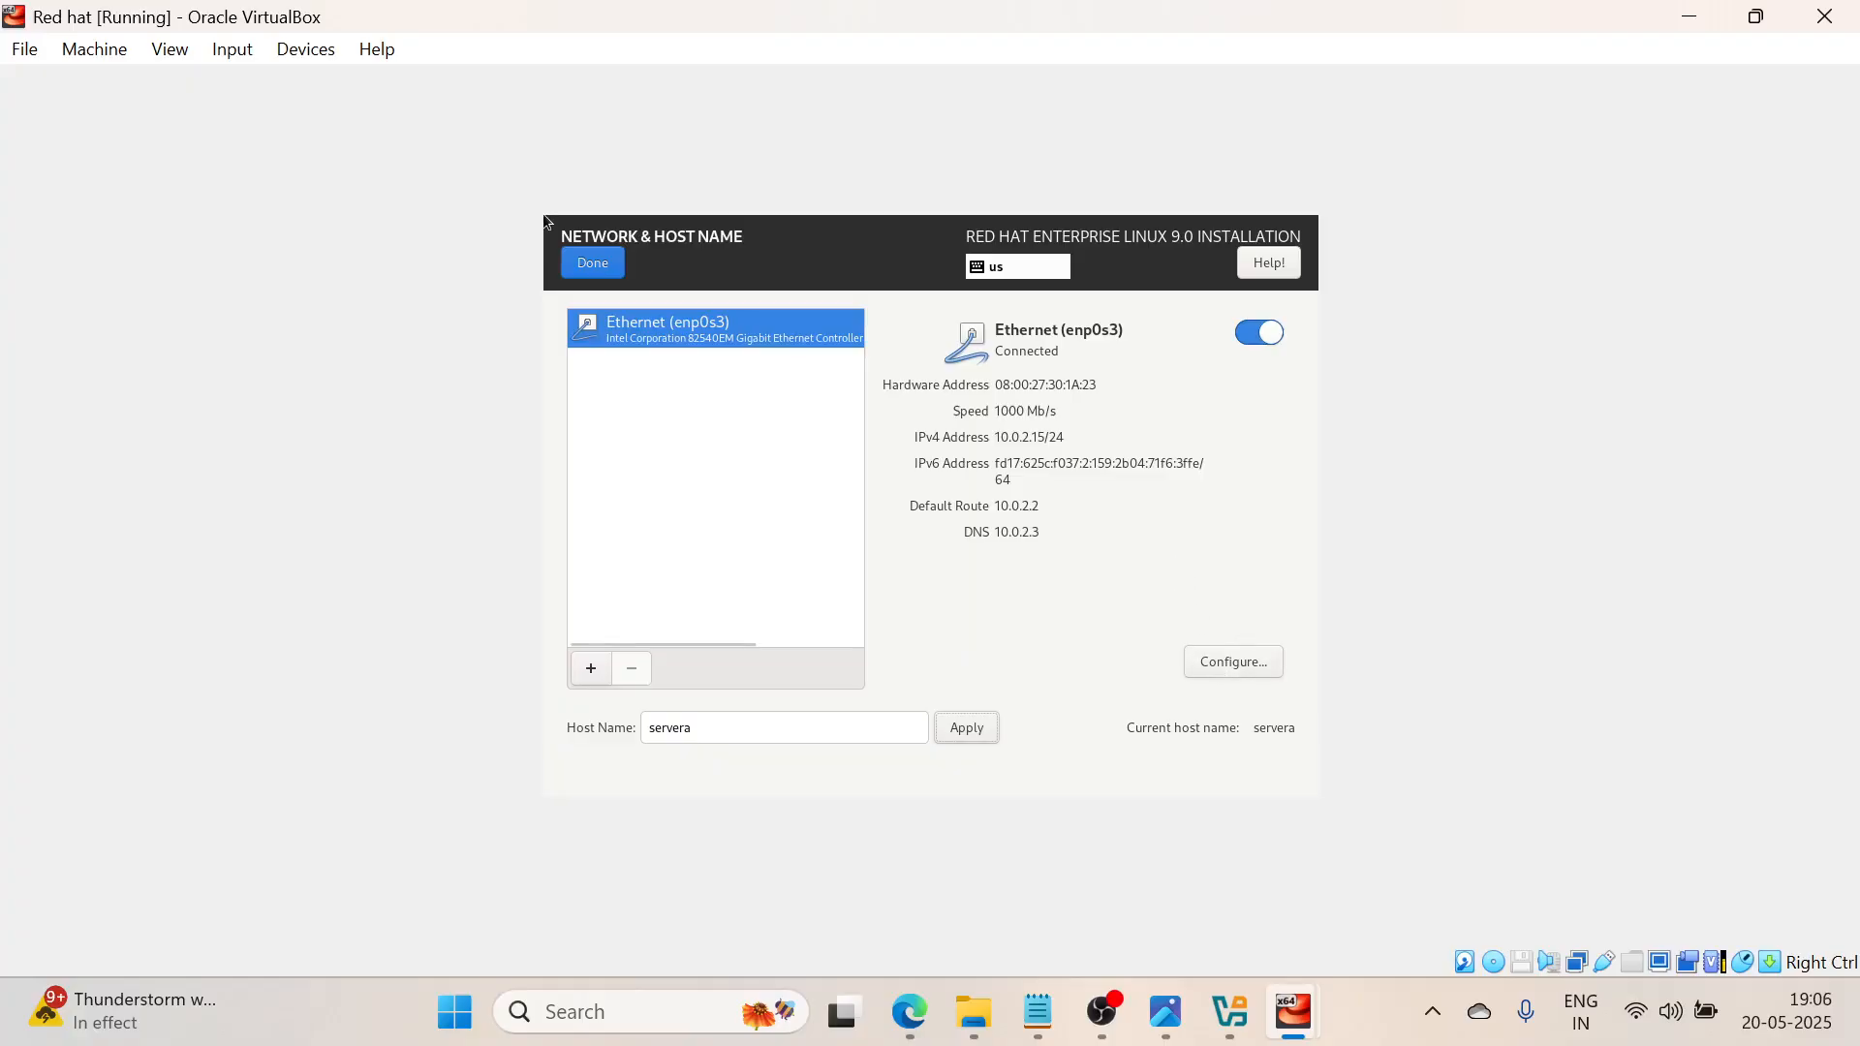
click(612, 266)
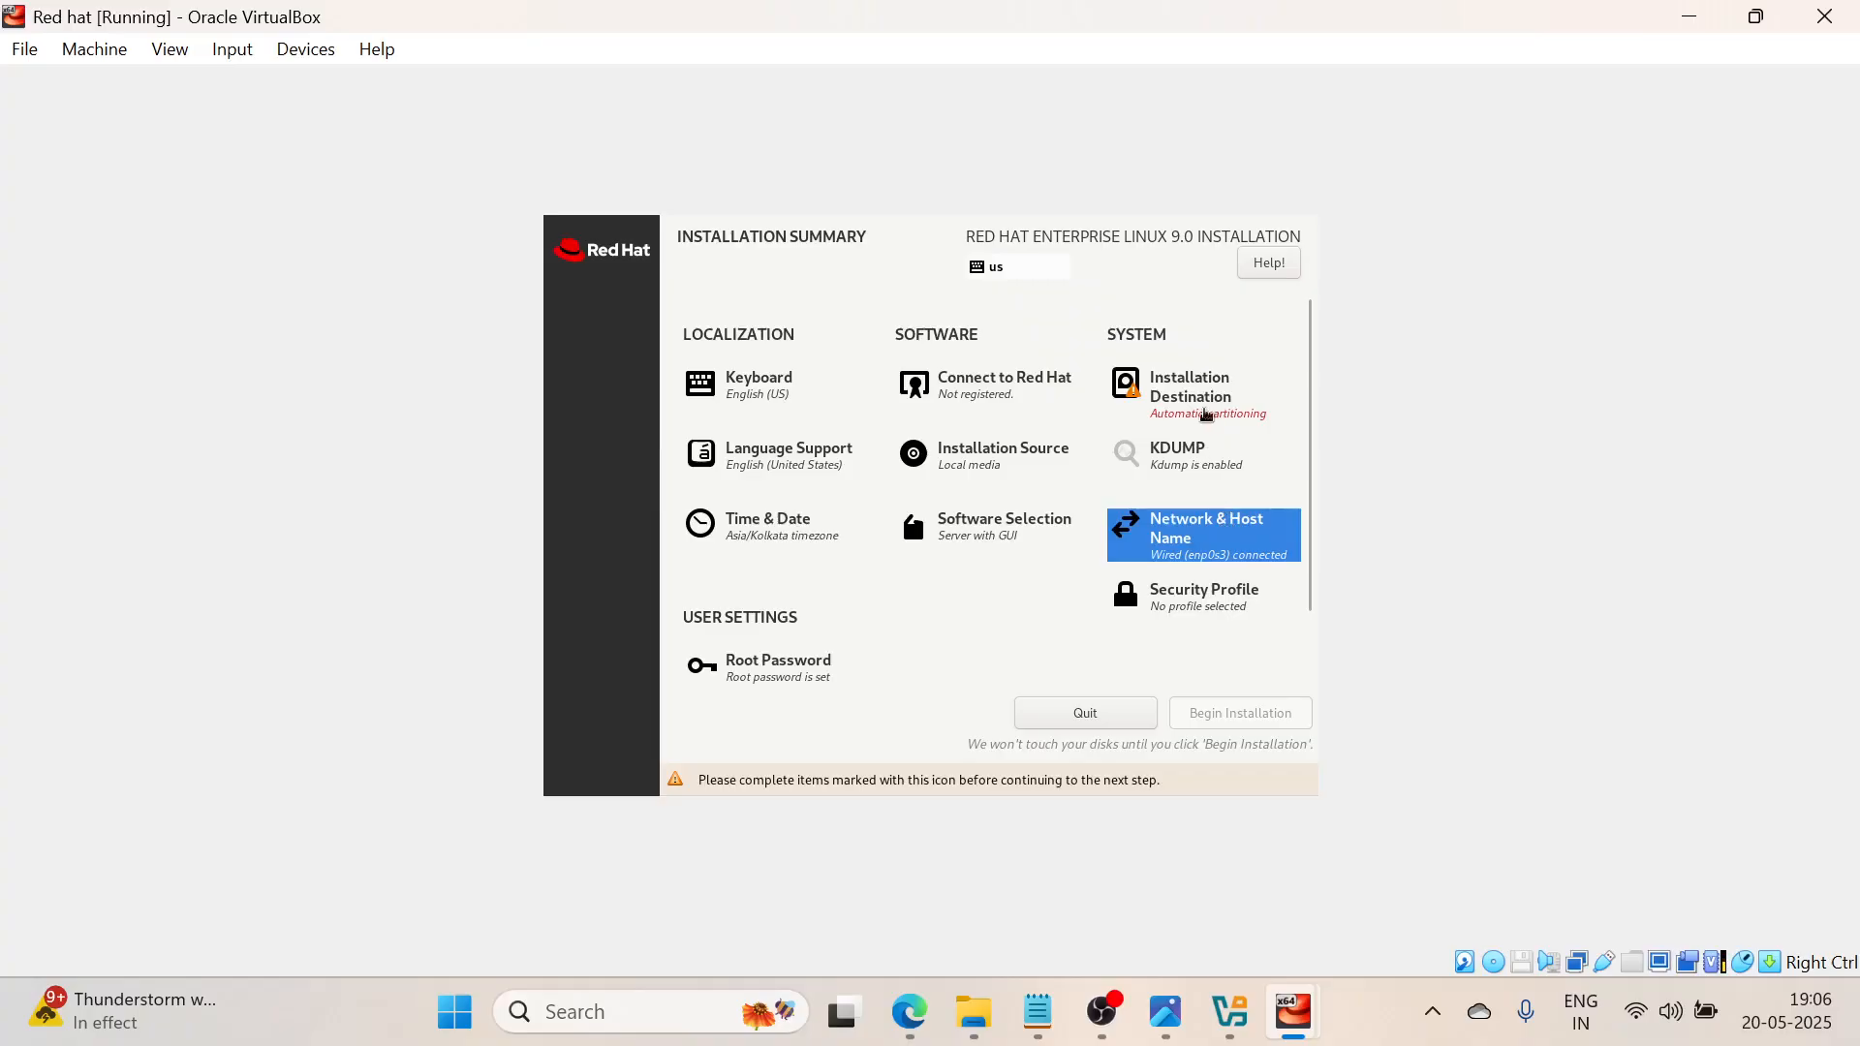
Step: Select the 25 GiB ATA VBOX HARDDISK as the installation destination with automatic partitioning and confirm
click(1195, 398)
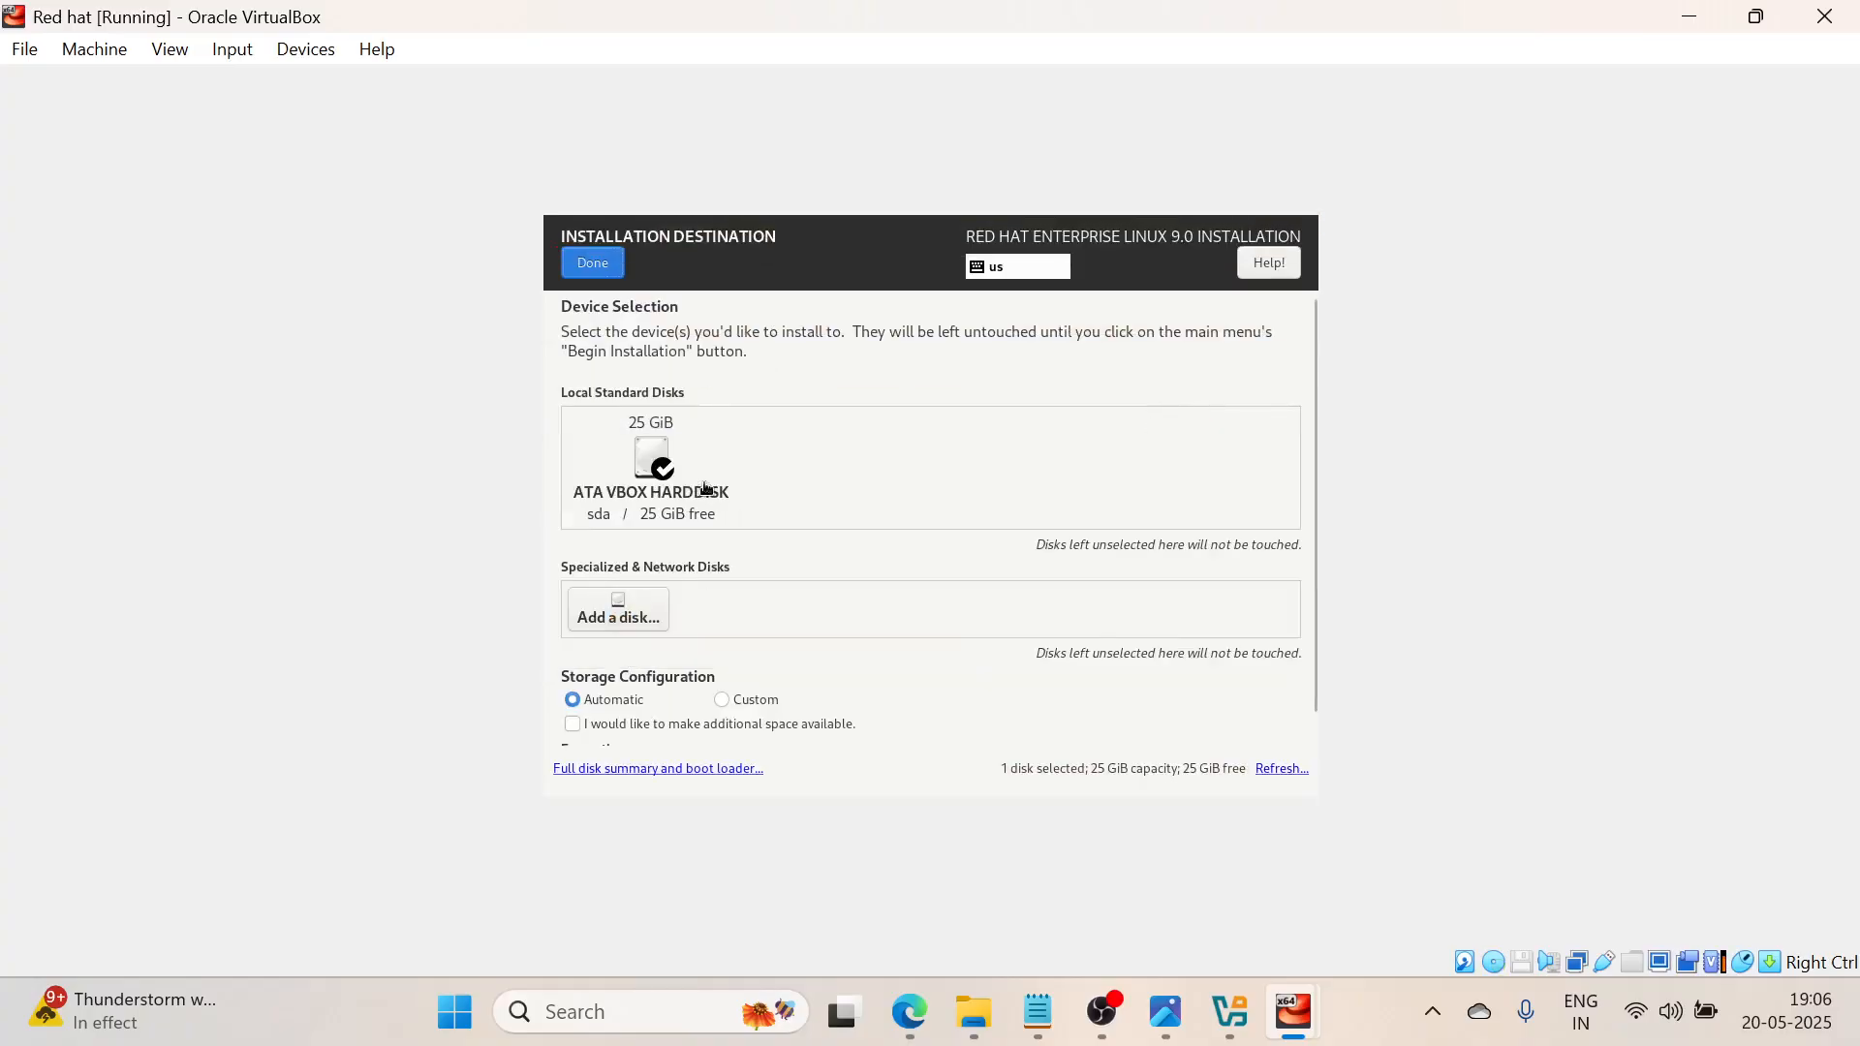
click(660, 467)
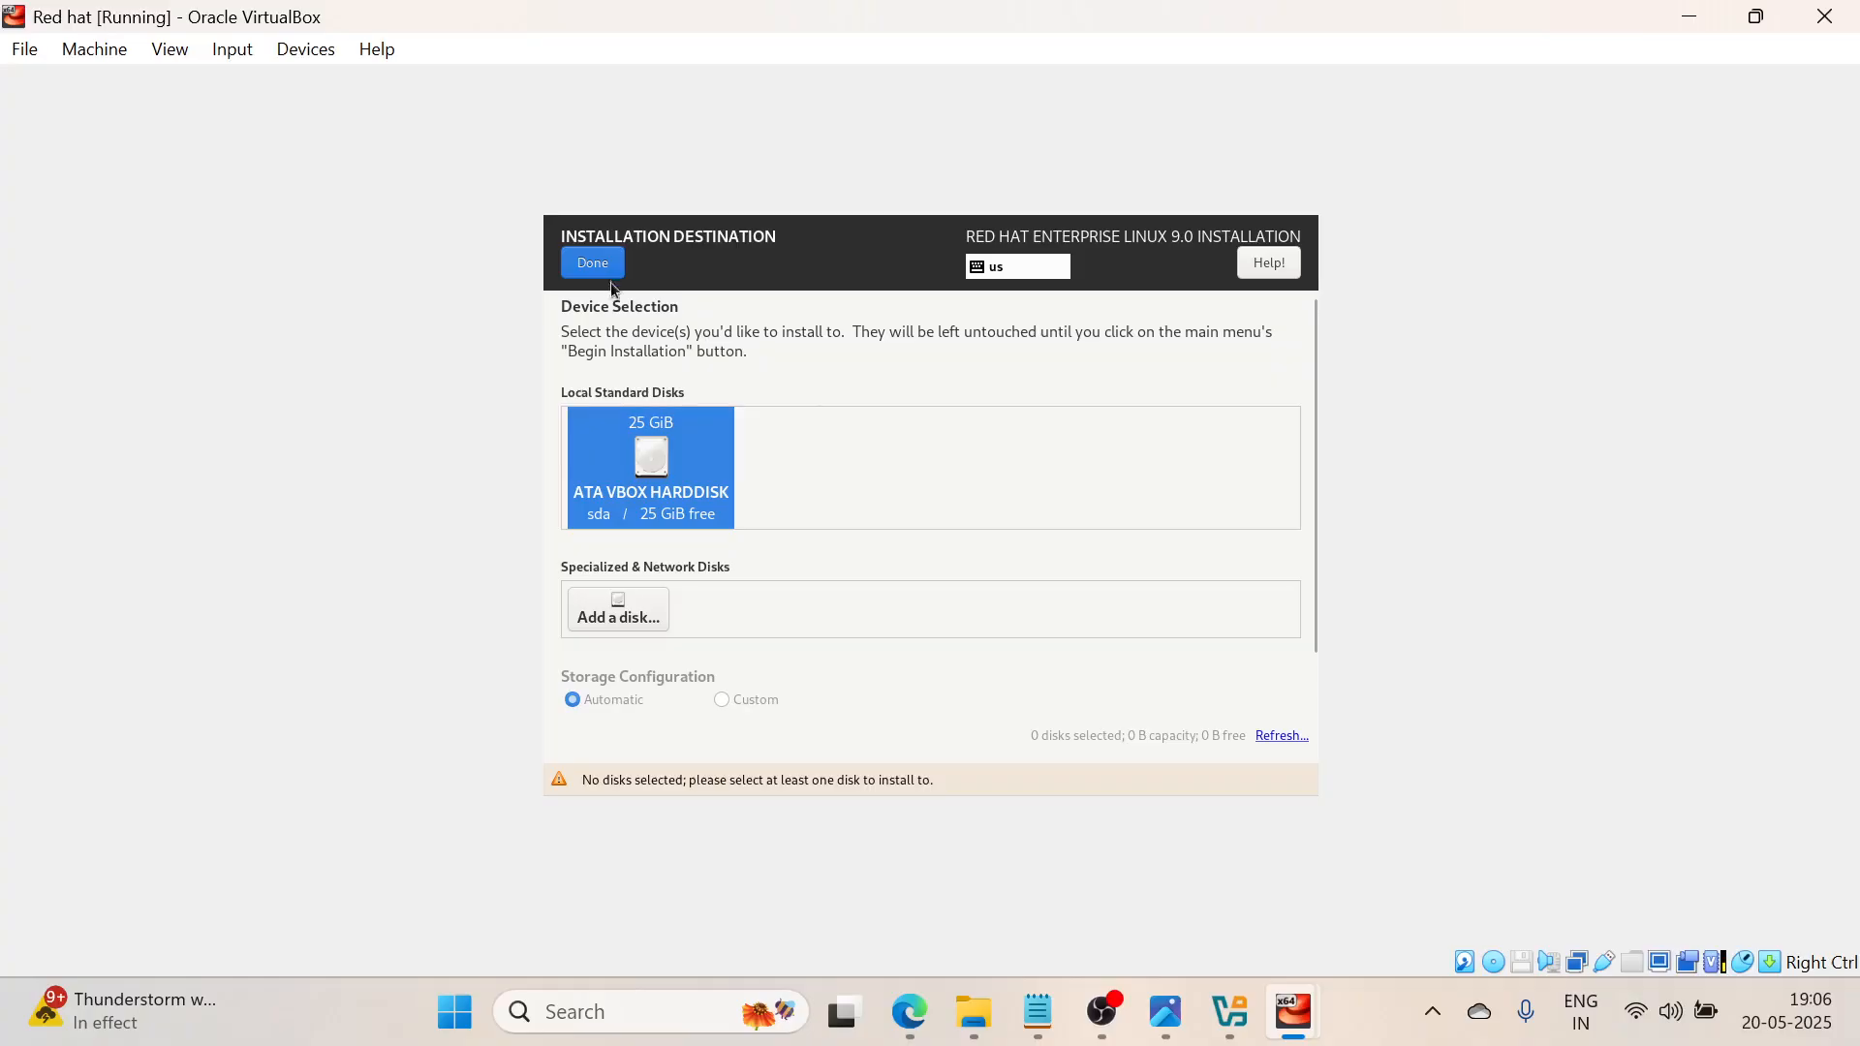
click(598, 271)
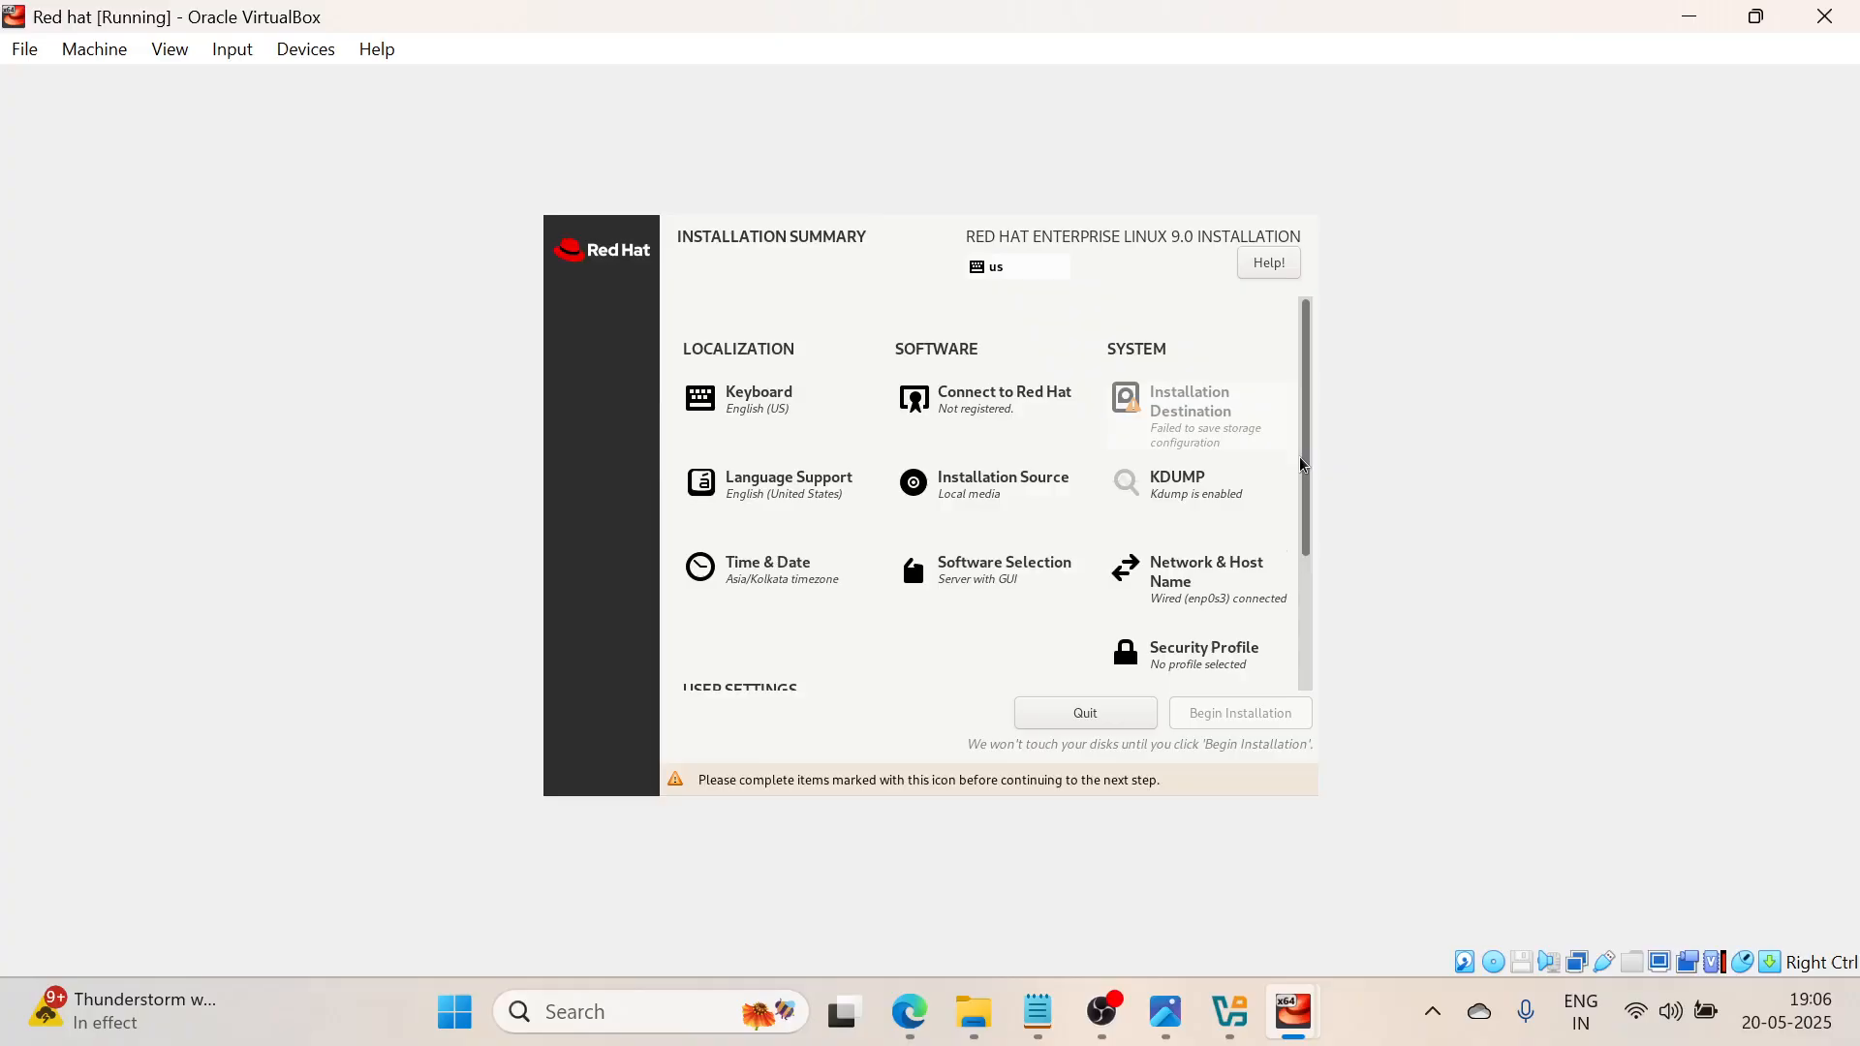
scroll(1303, 465, down, 3)
click(1187, 401)
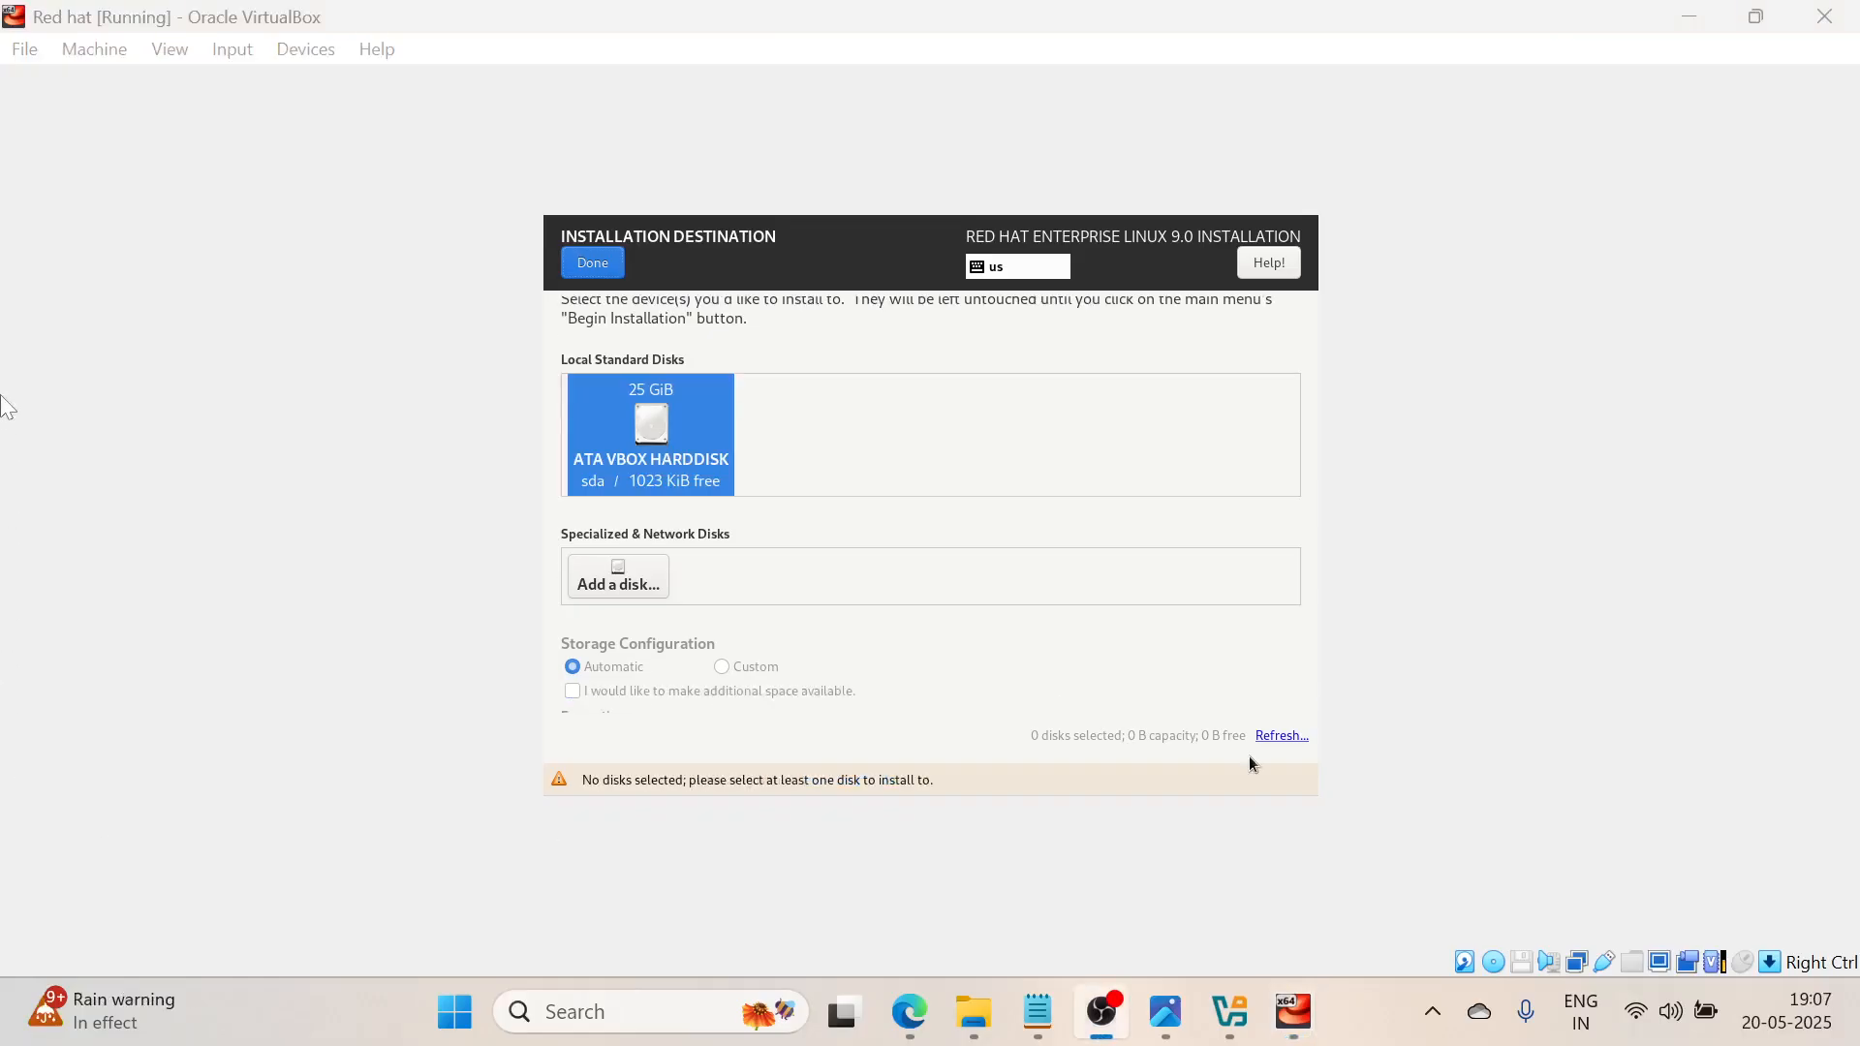
click(1249, 762)
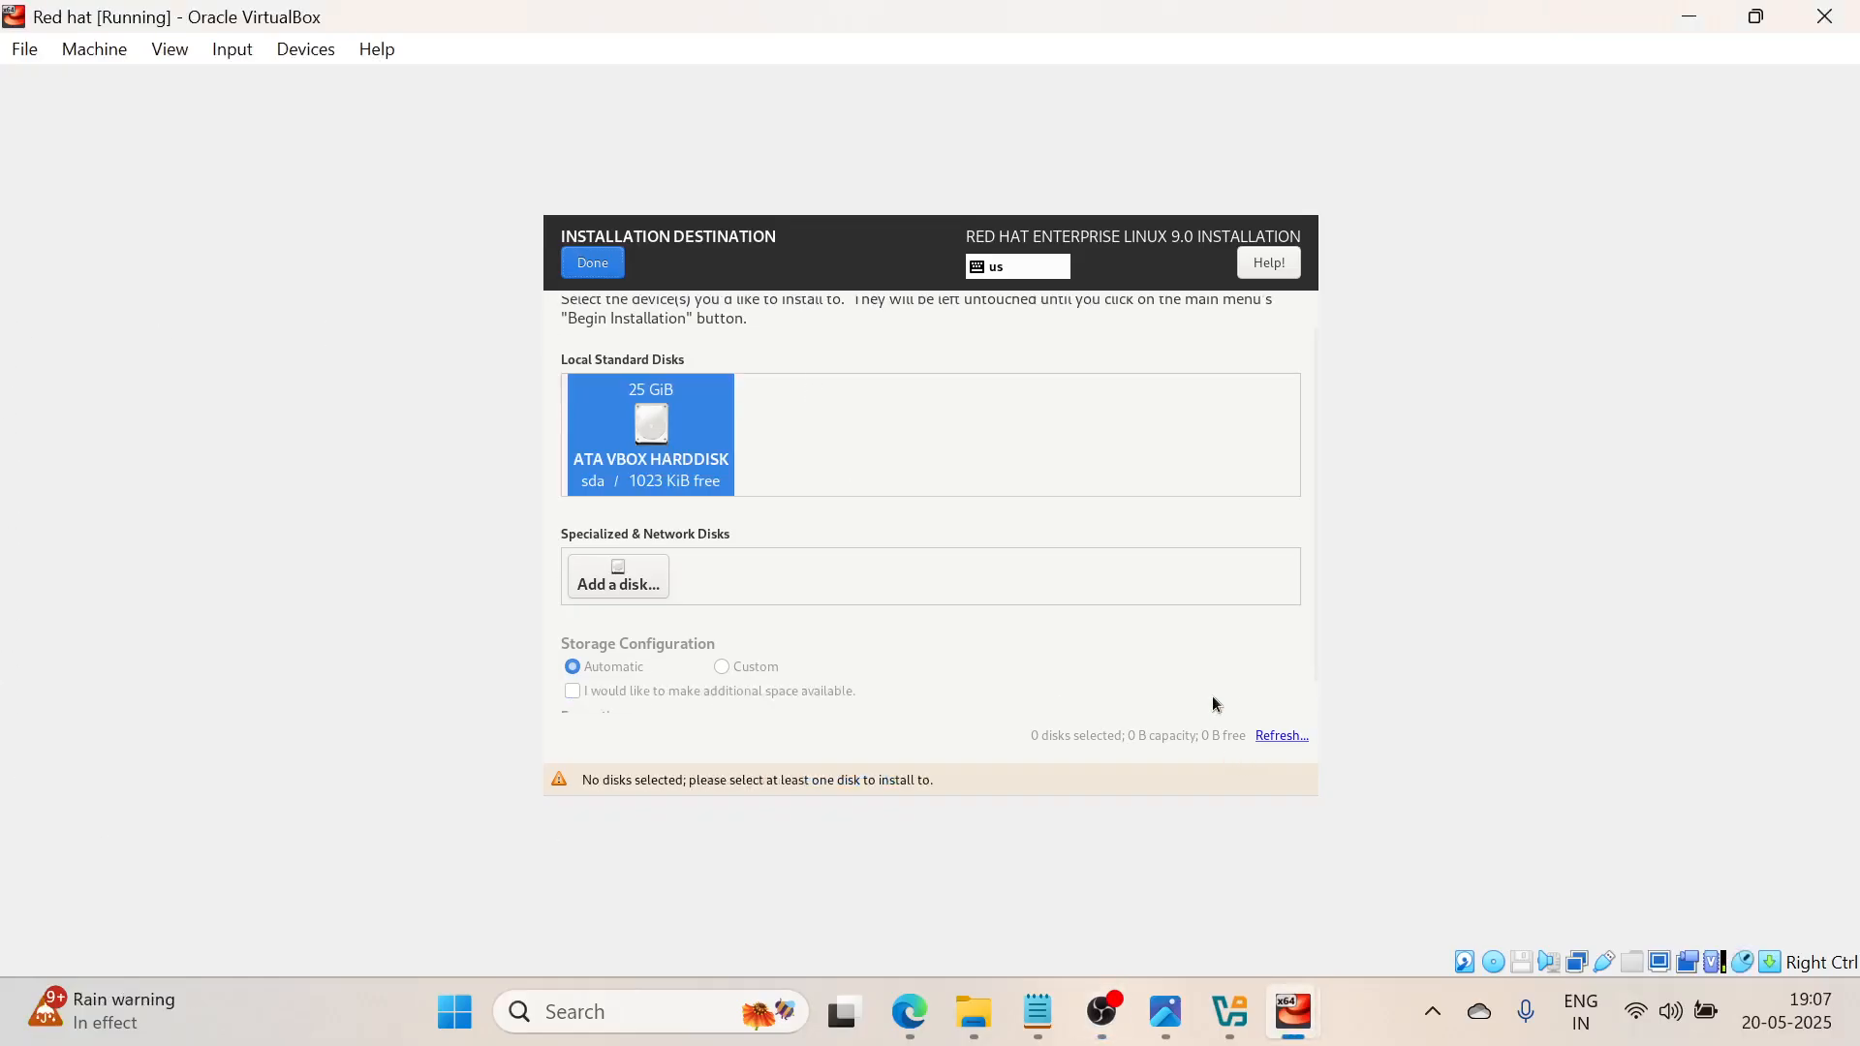
click(652, 443)
click(594, 268)
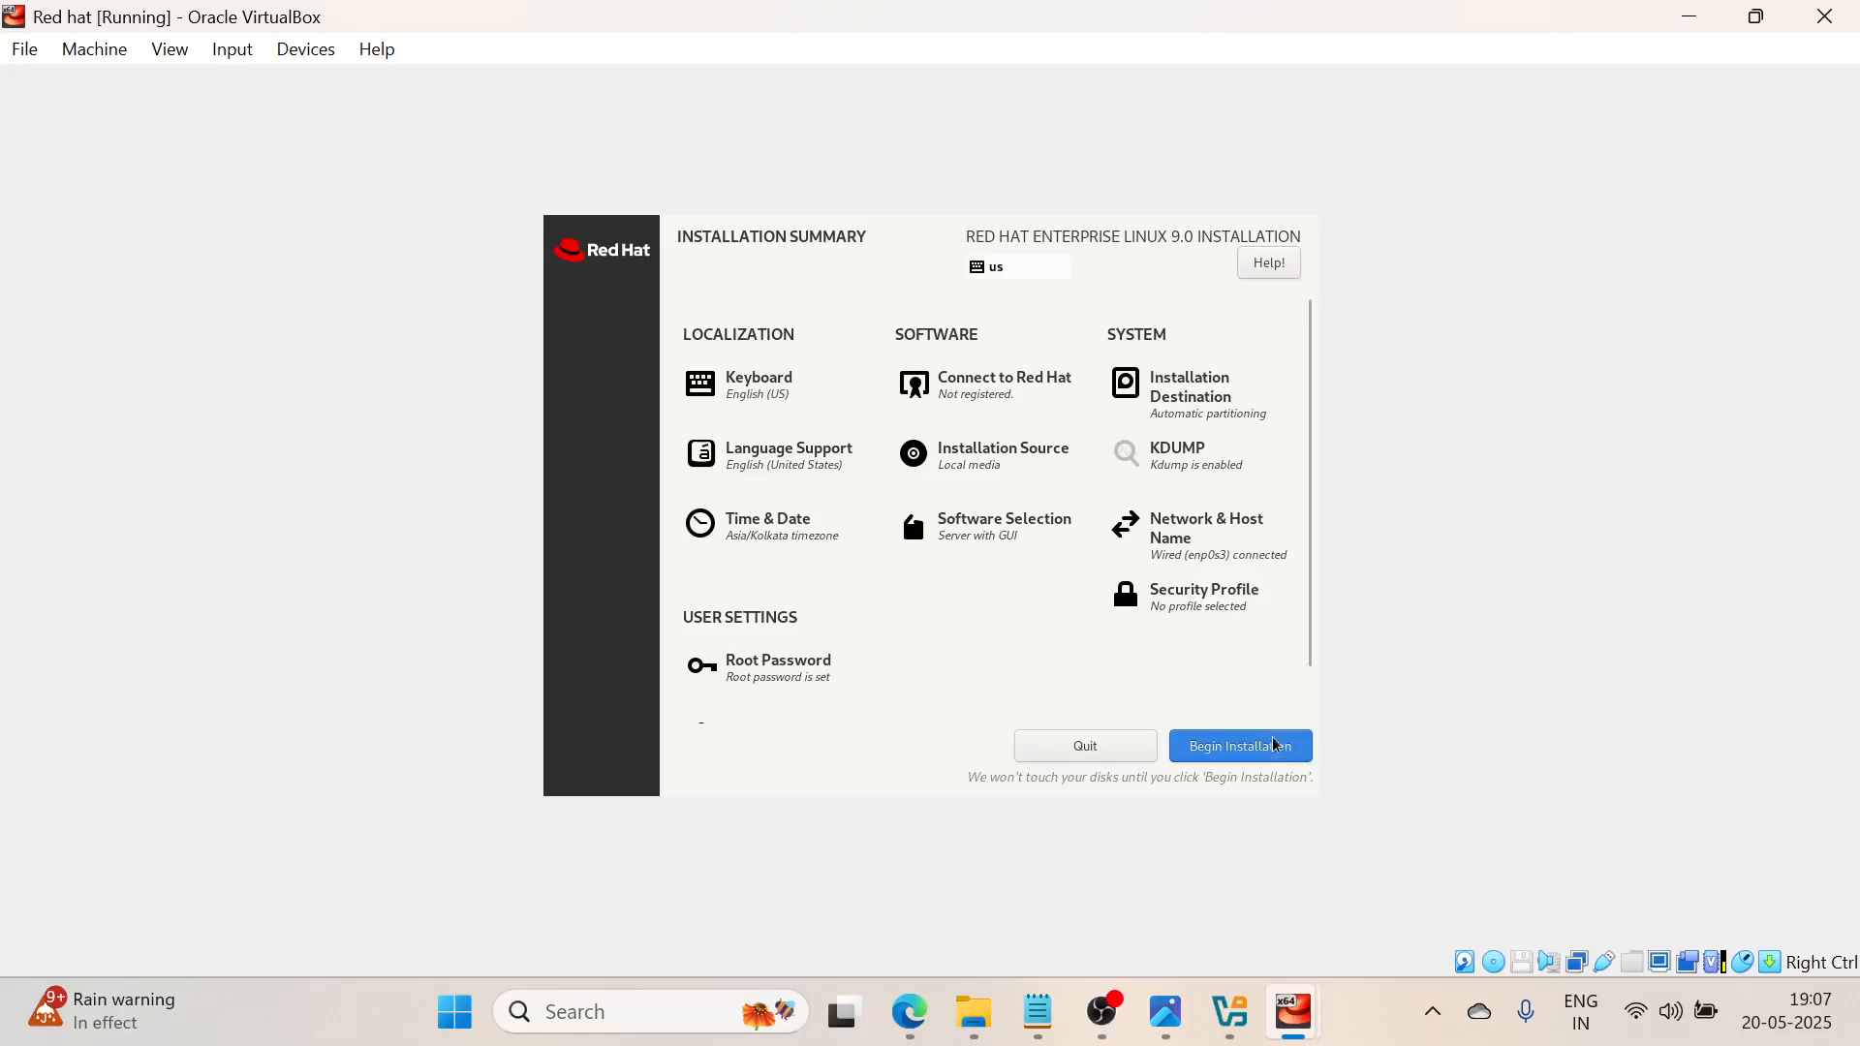
Step: Begin the installation and switch to the VirtualBox Manager window
click(1226, 754)
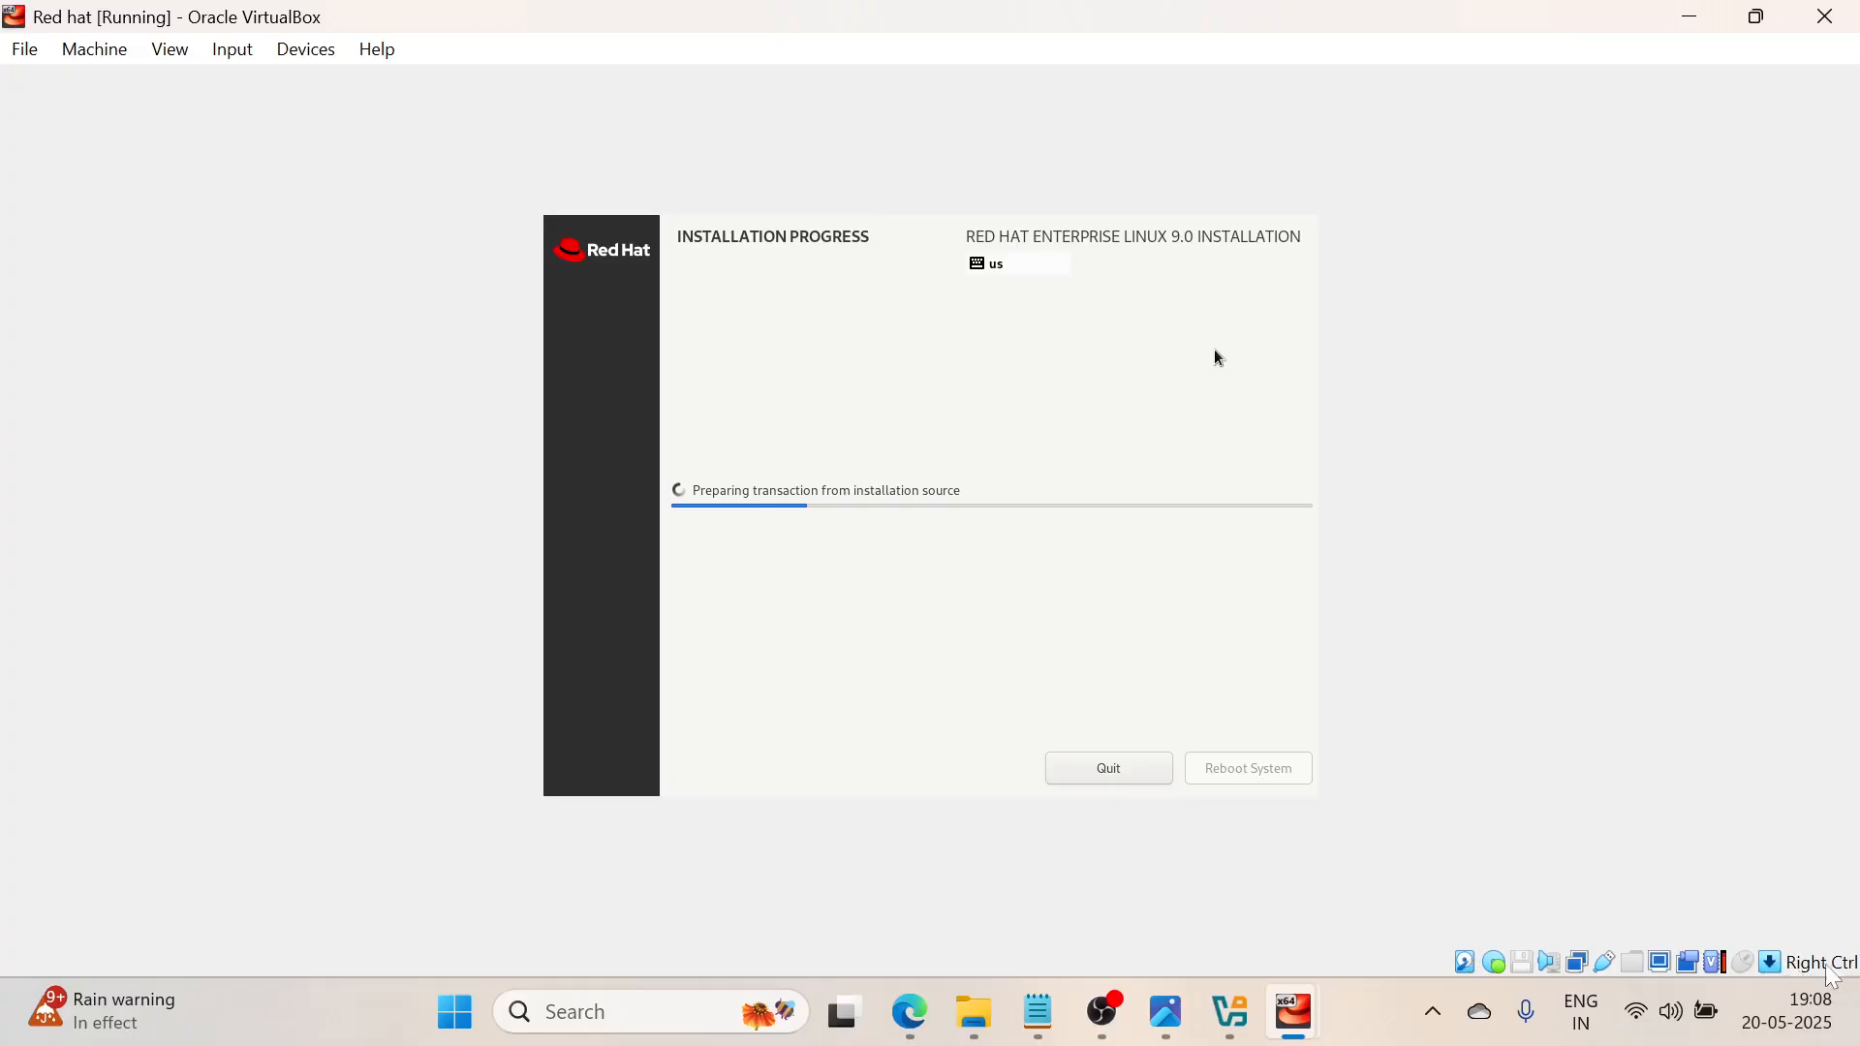
mouse_move(1799, 977)
mouse_move(1228, 1012)
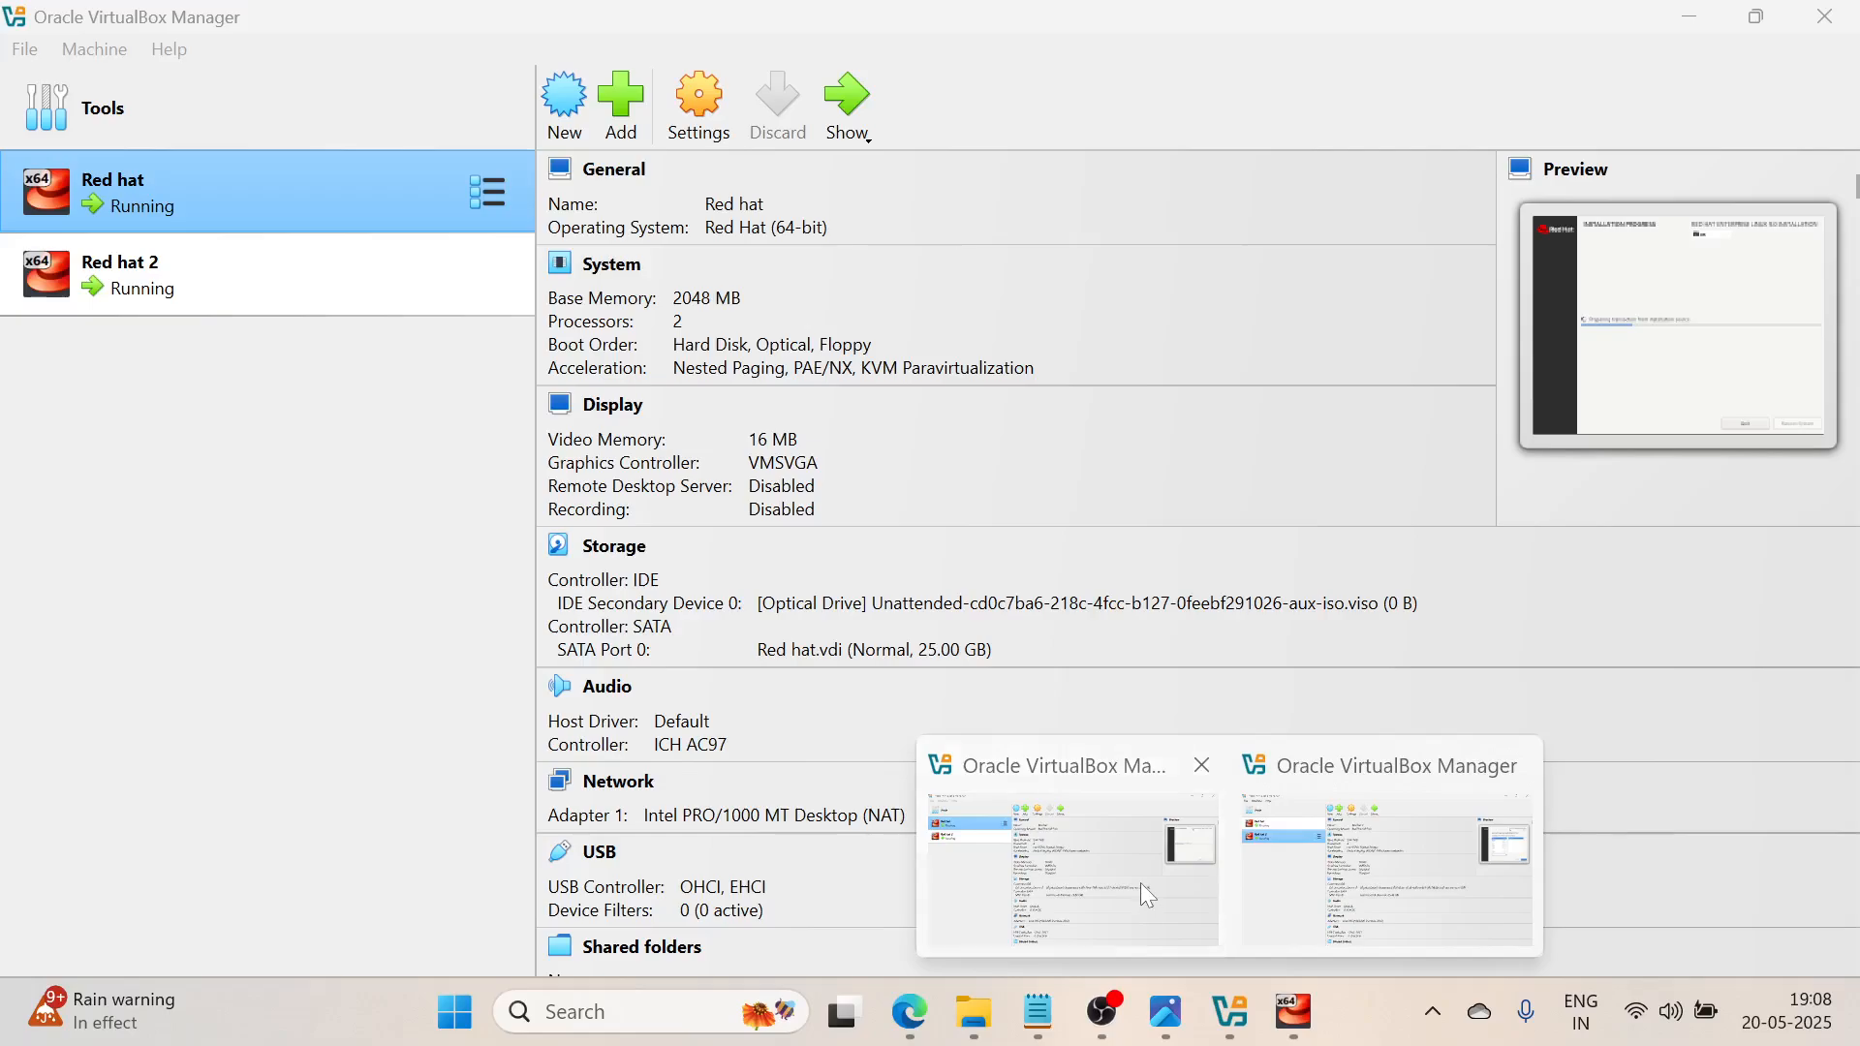
click(1148, 896)
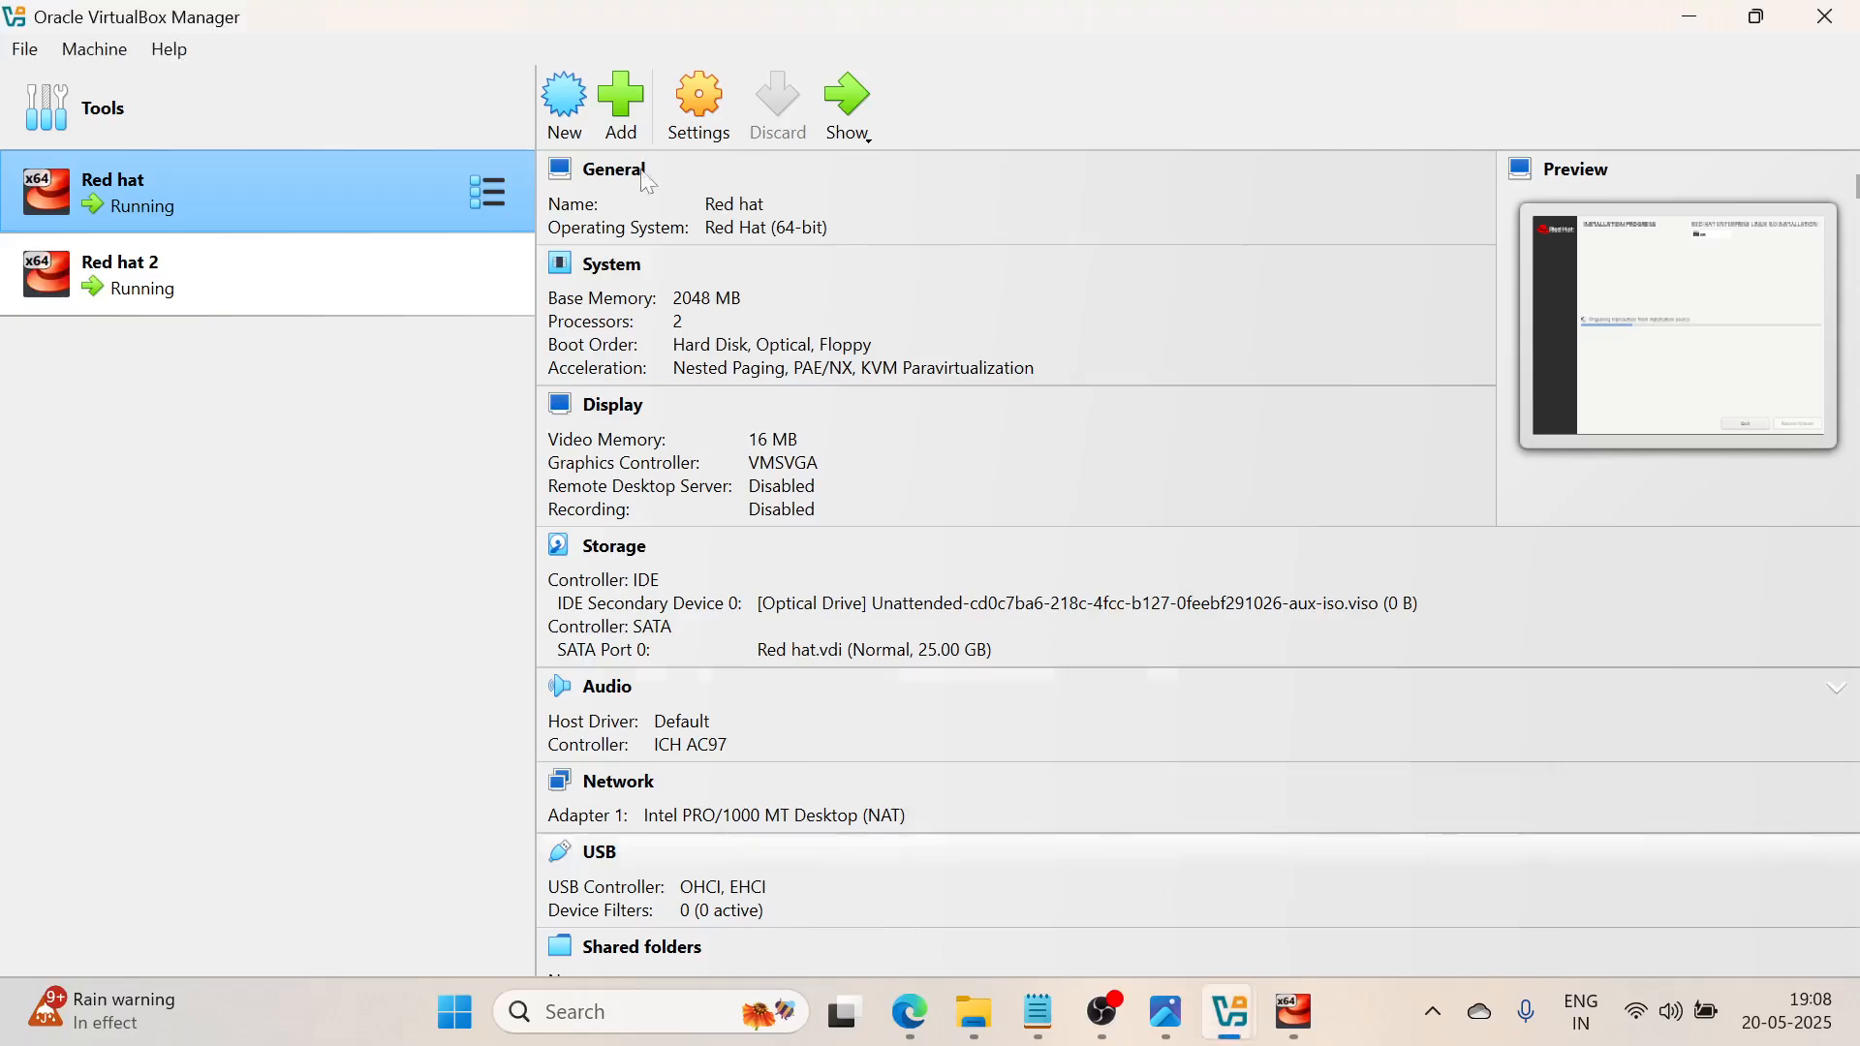
Step: Show the running Red hat 2 VM window and dismiss the keyboard and mouse integration notifications
click(201, 289)
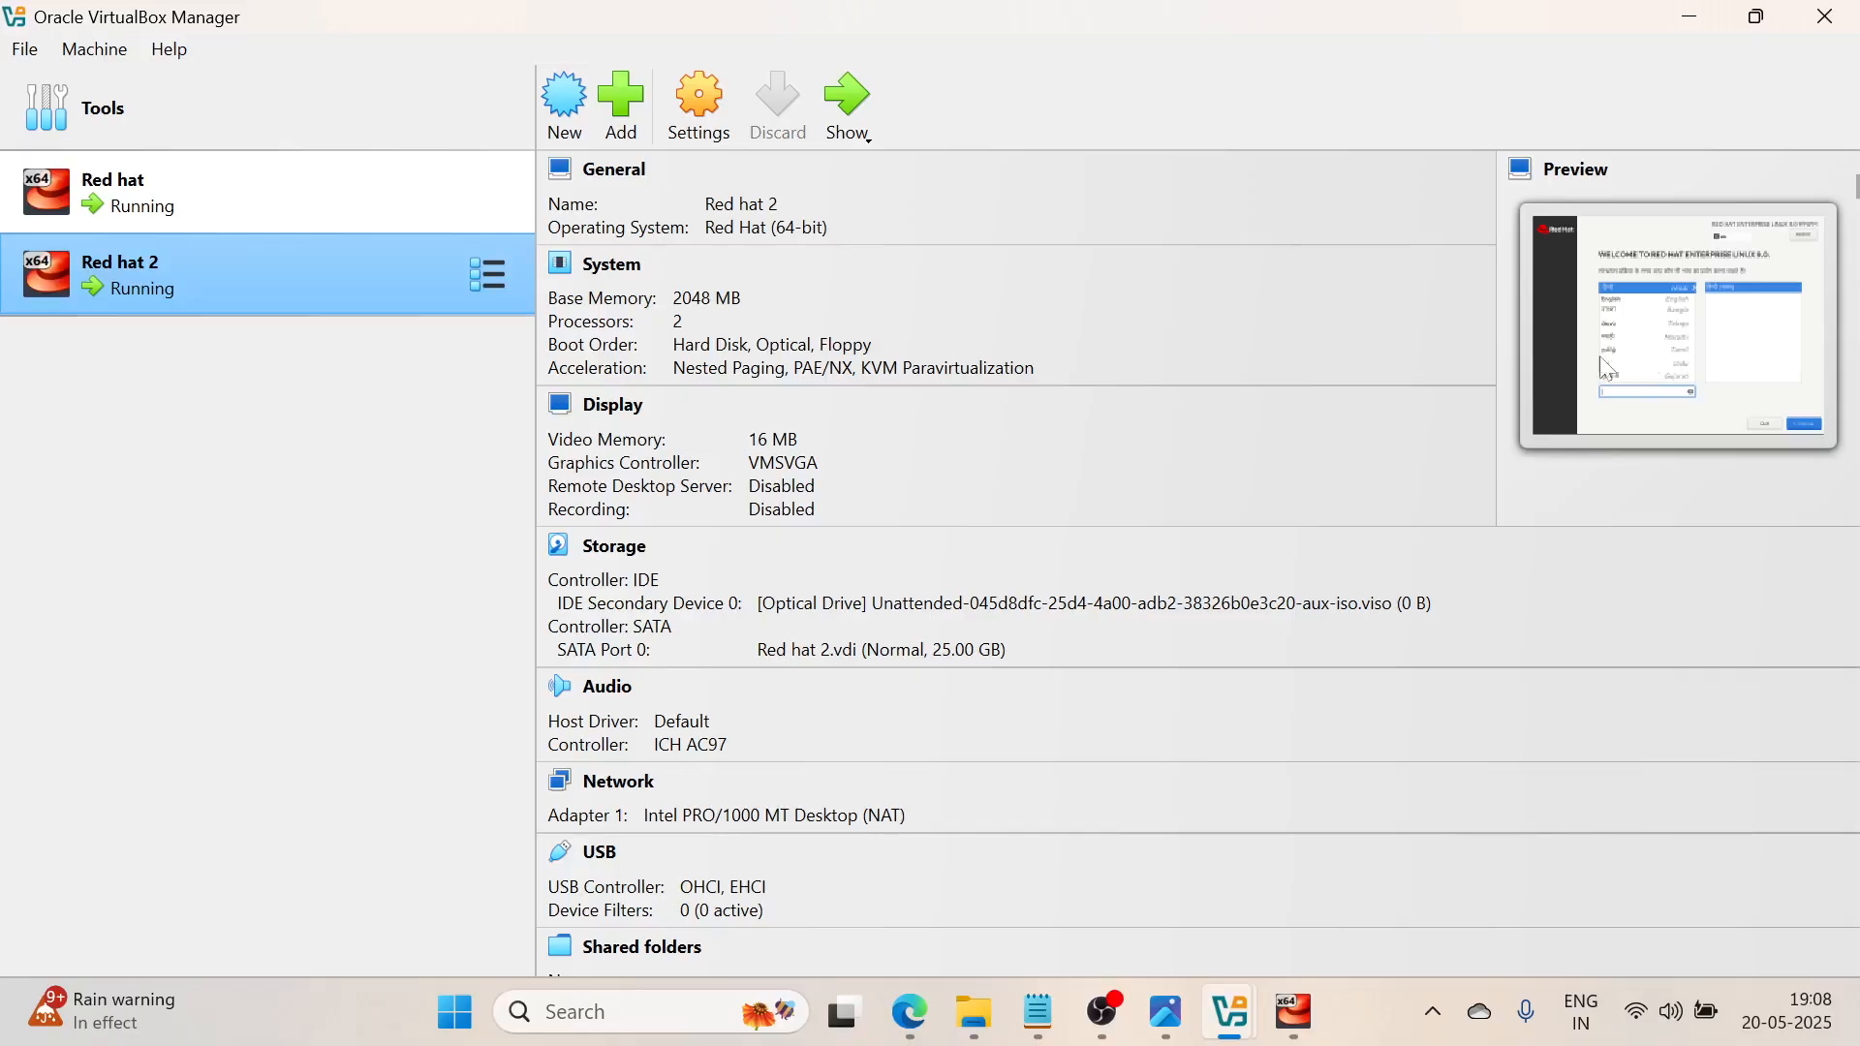
right_click(238, 277)
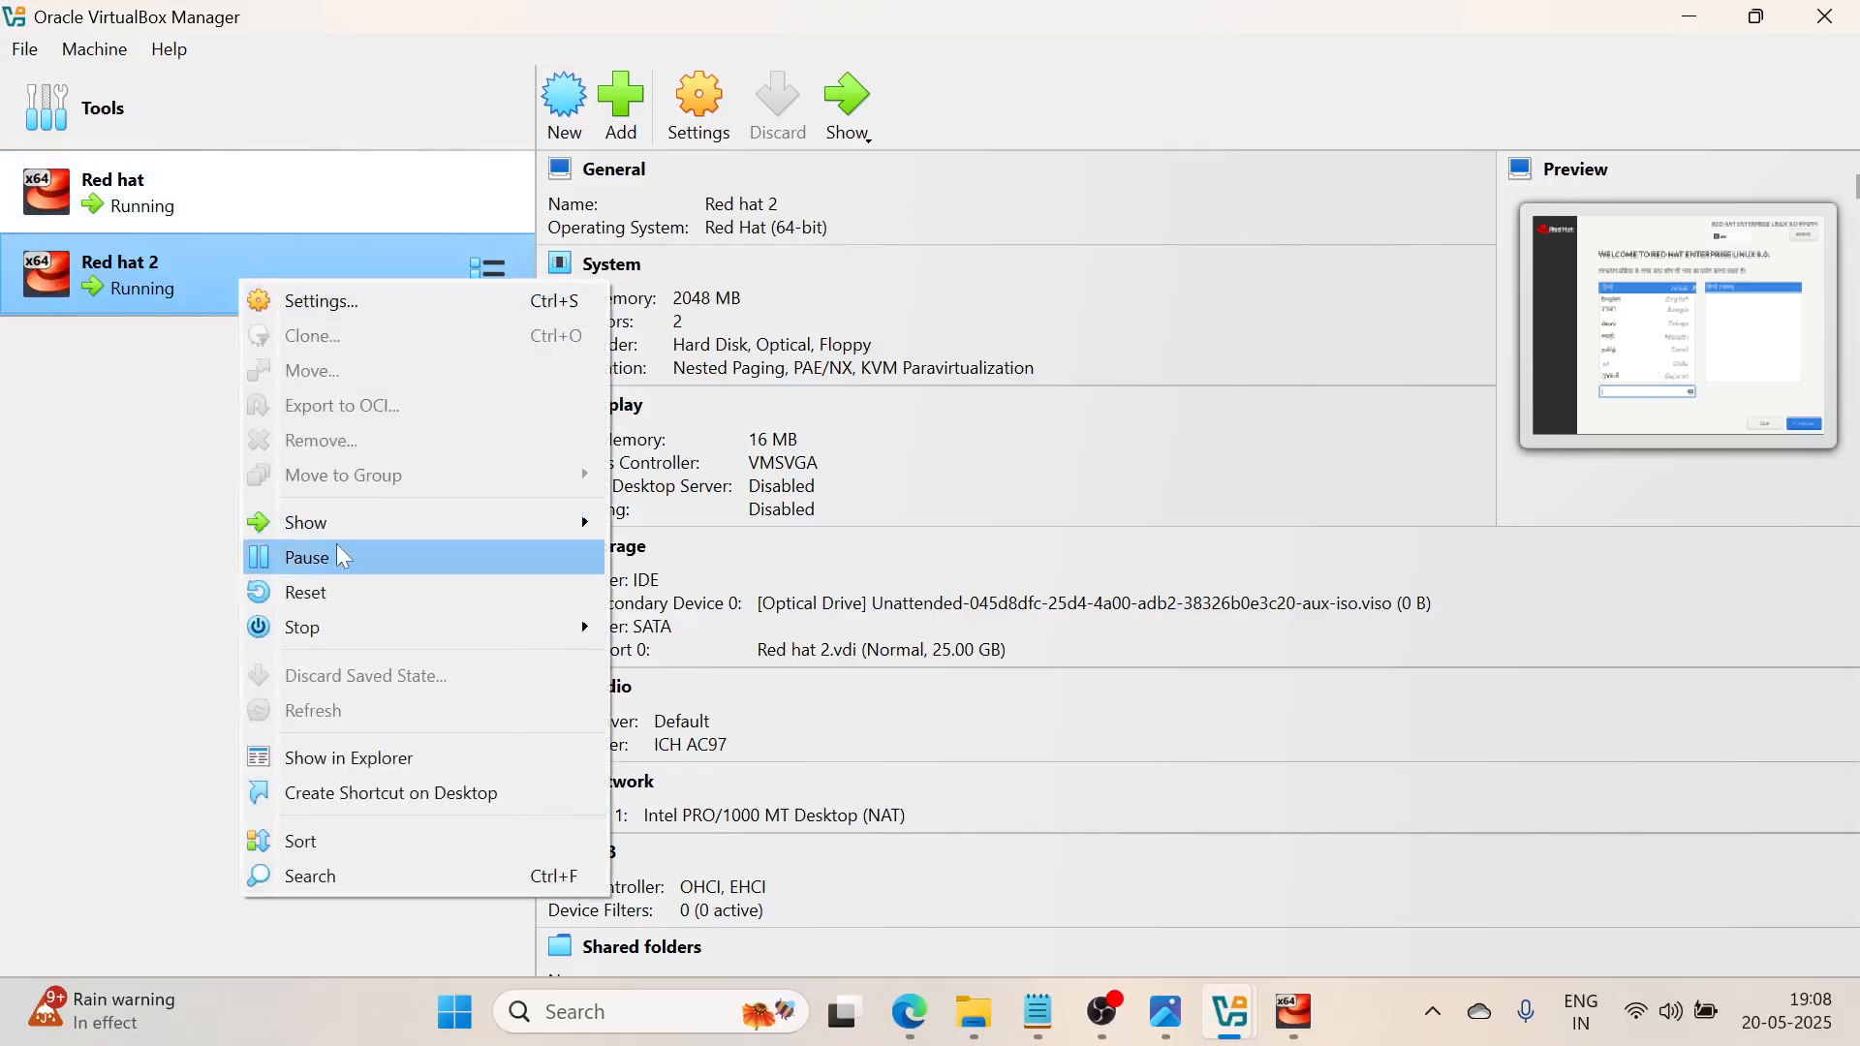
mouse_move(333, 525)
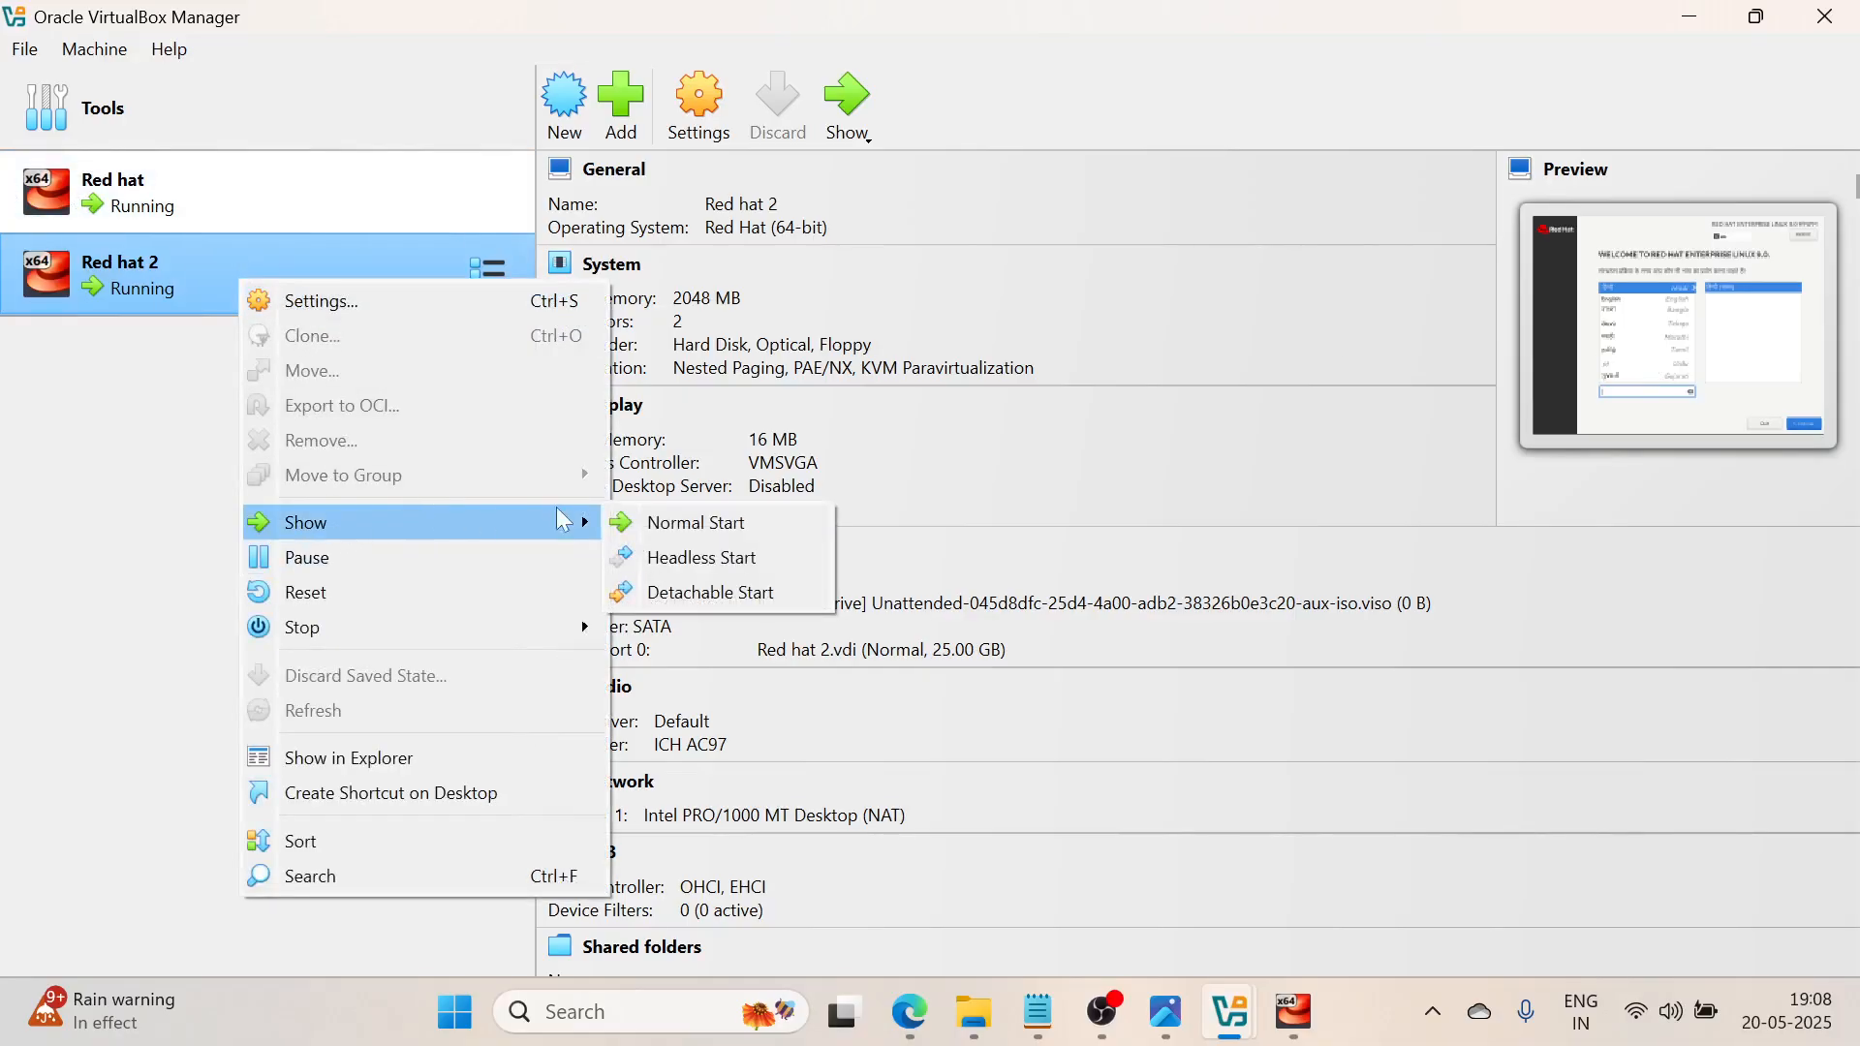
click(698, 524)
click(1295, 204)
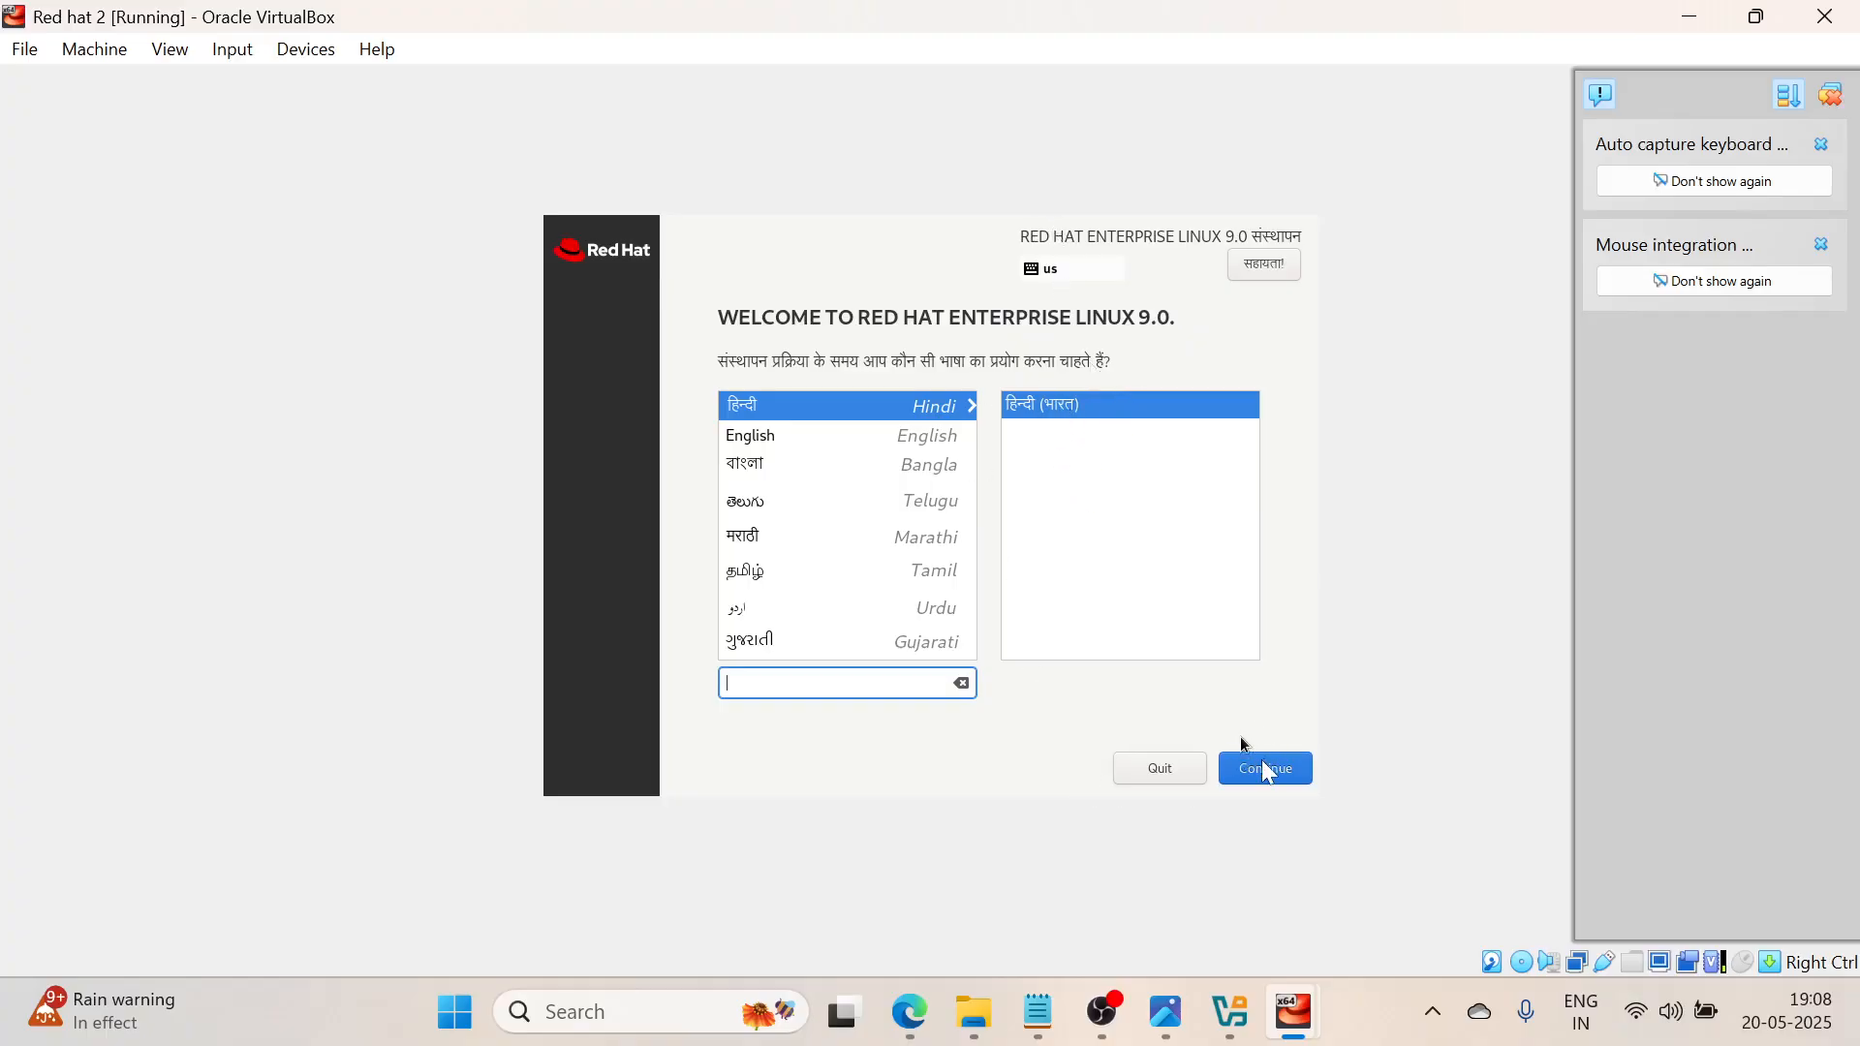
click(1821, 146)
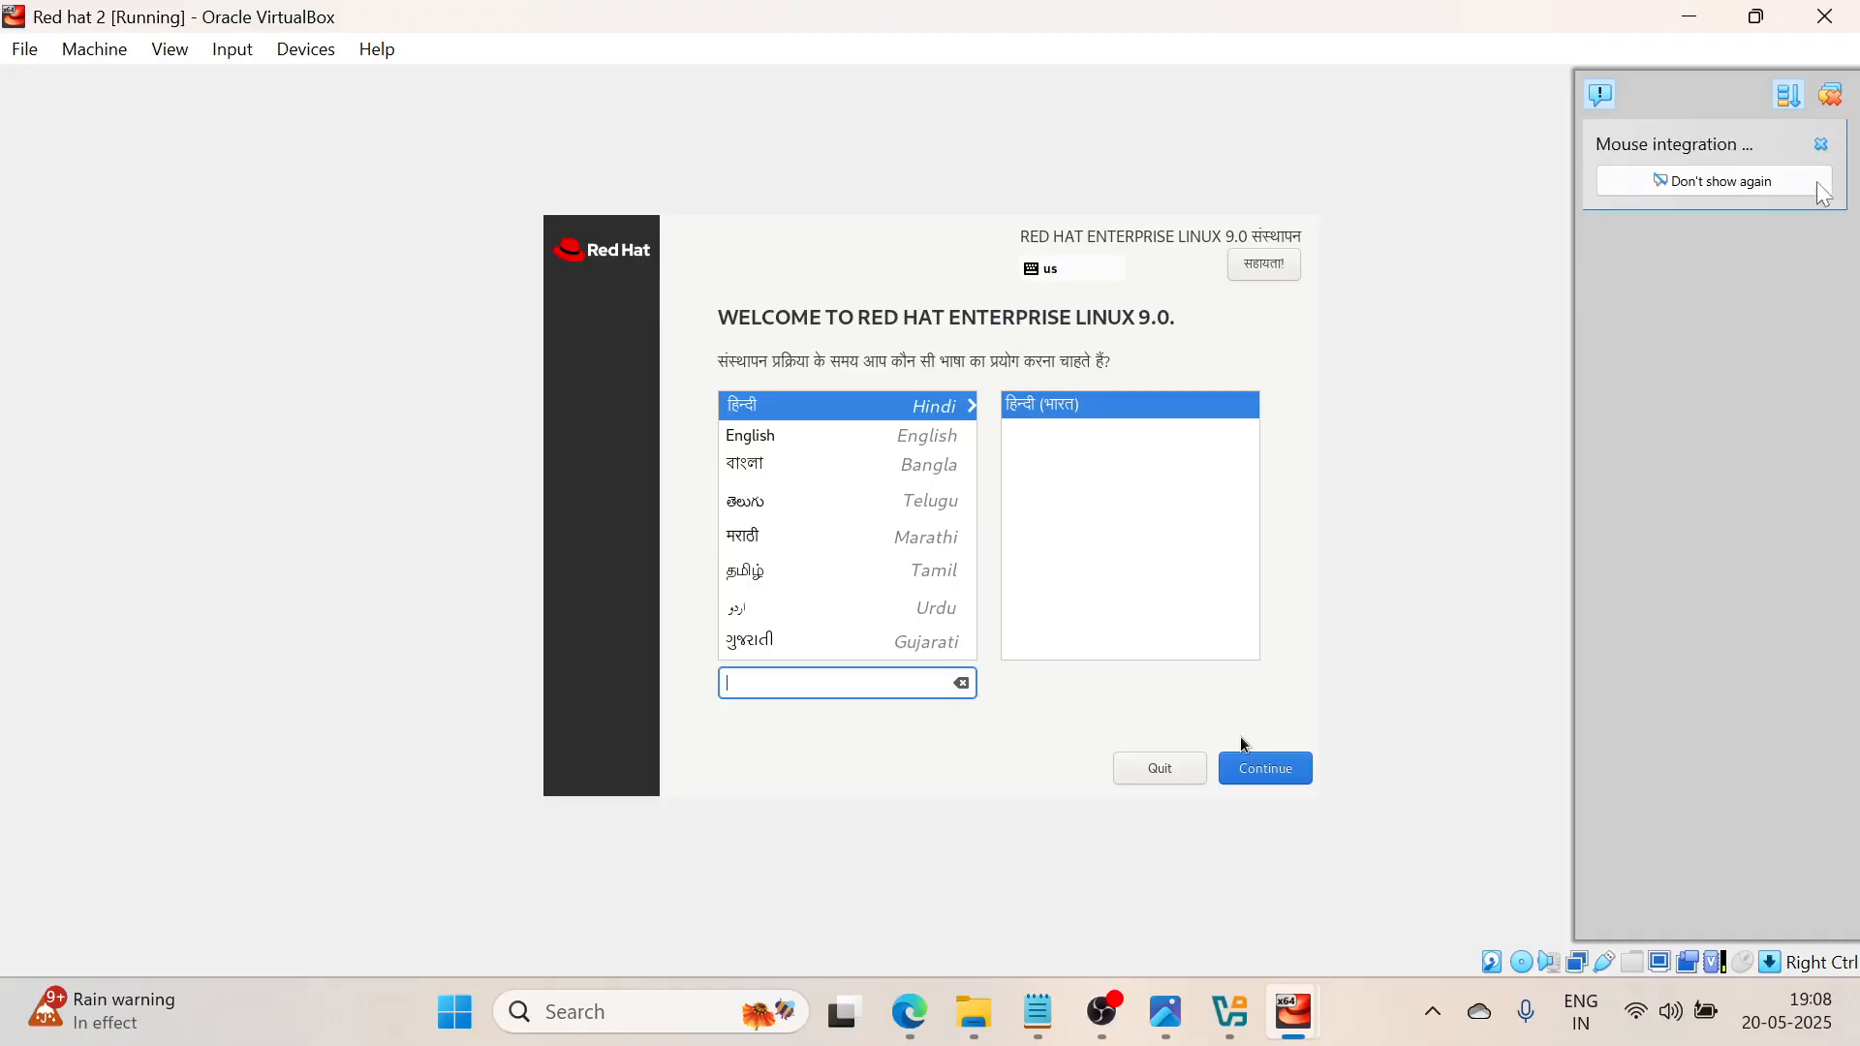
click(1822, 145)
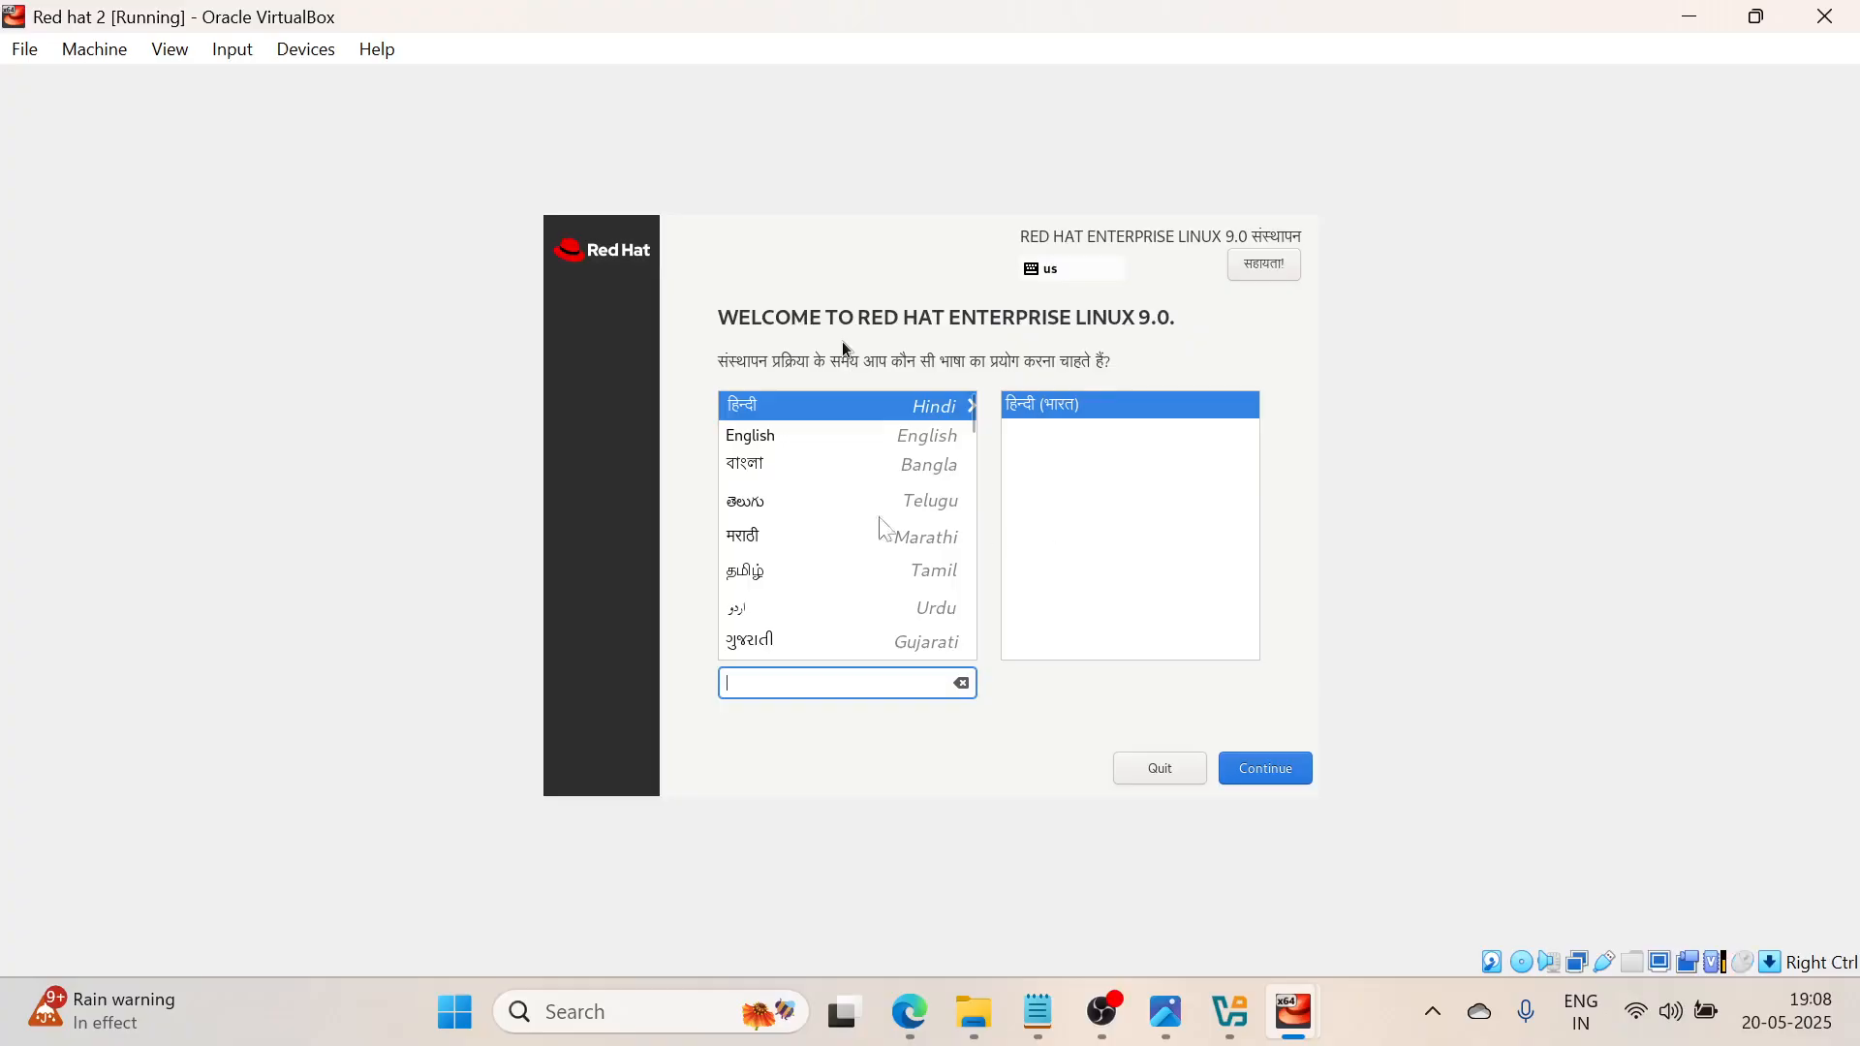
Step: Switch the Red hat 2 VM to full-screen mode and choose English as the installer language
click(171, 50)
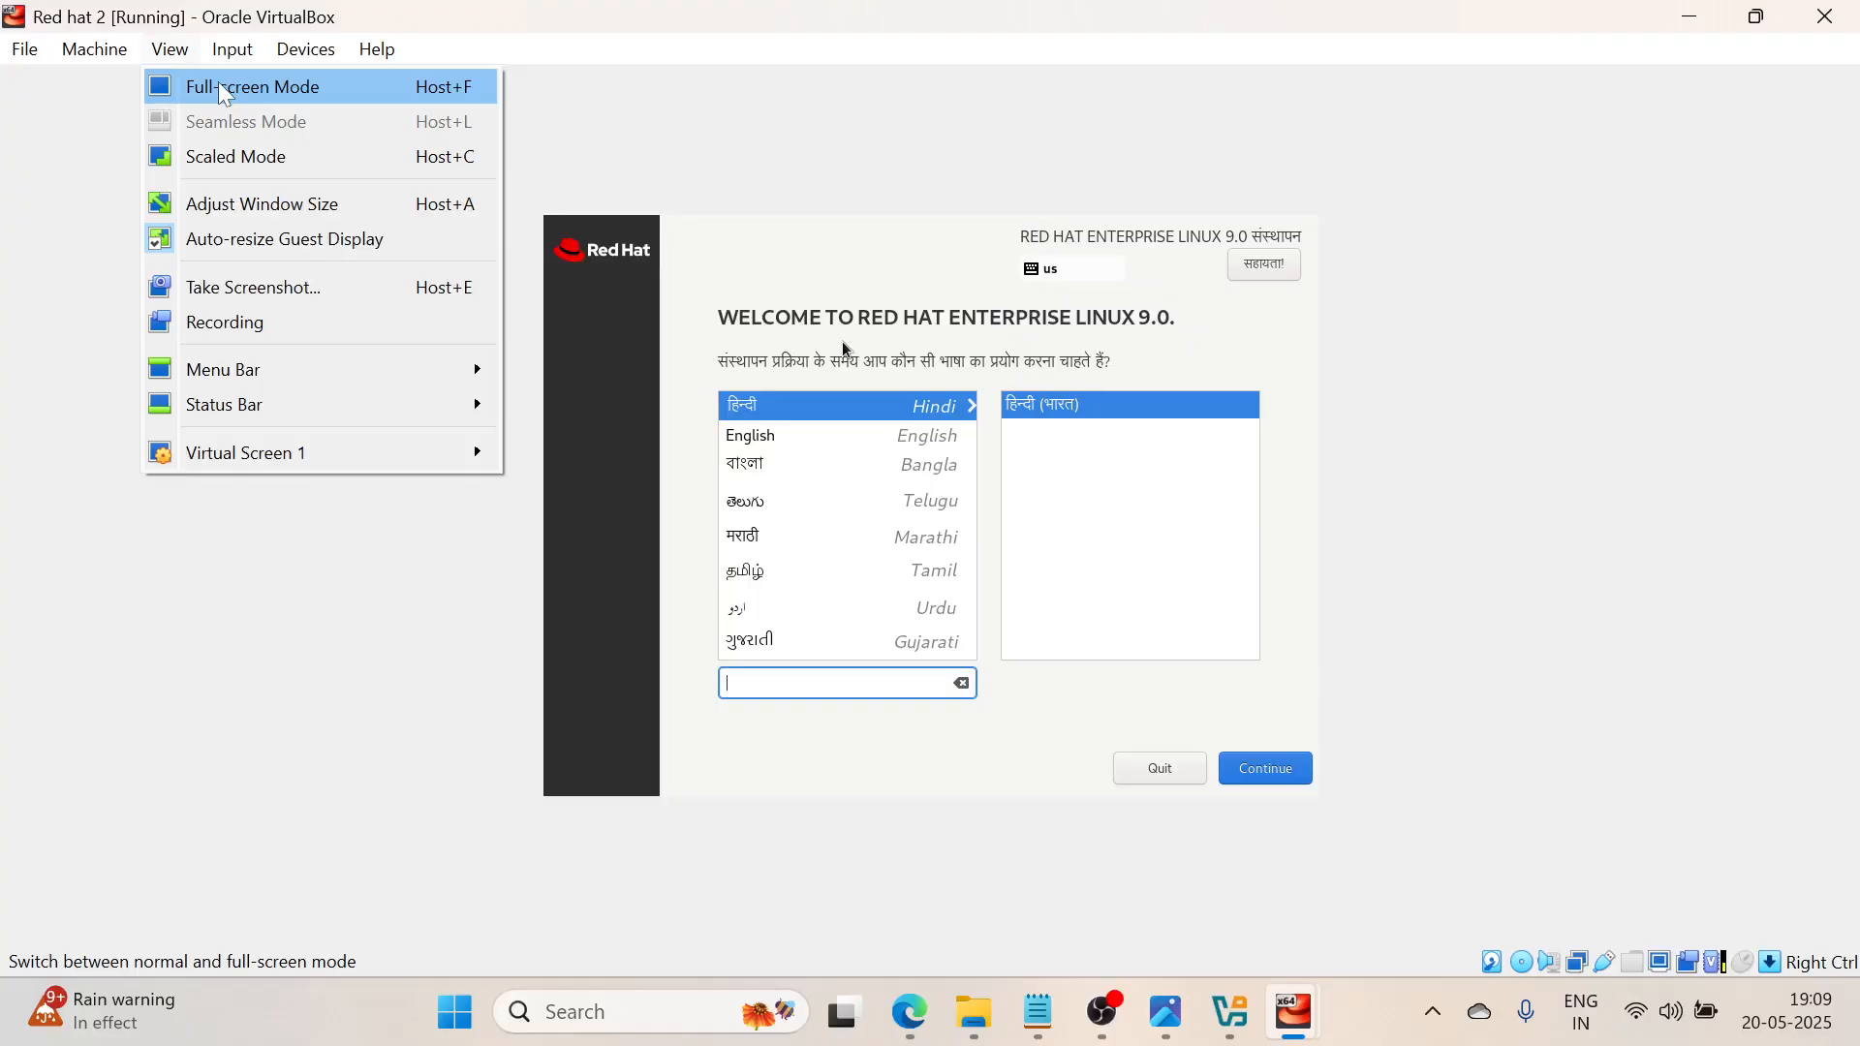
click(220, 85)
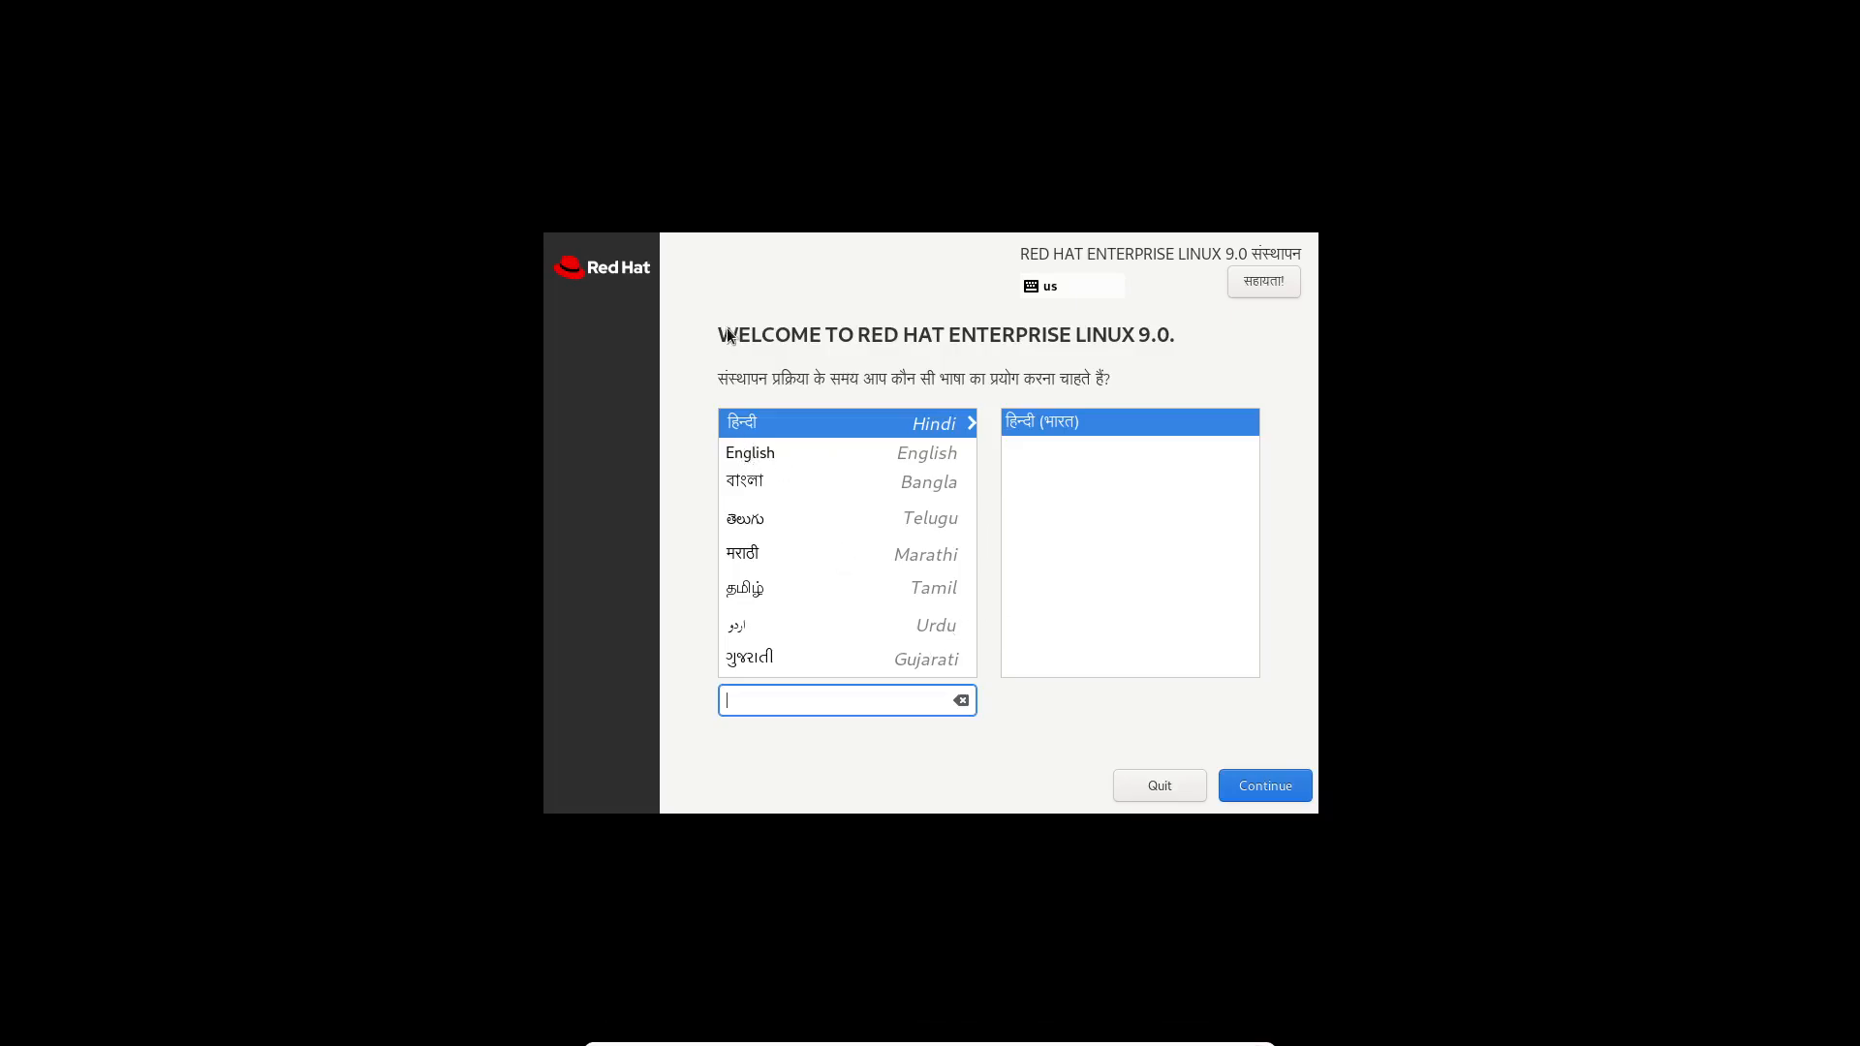
click(822, 453)
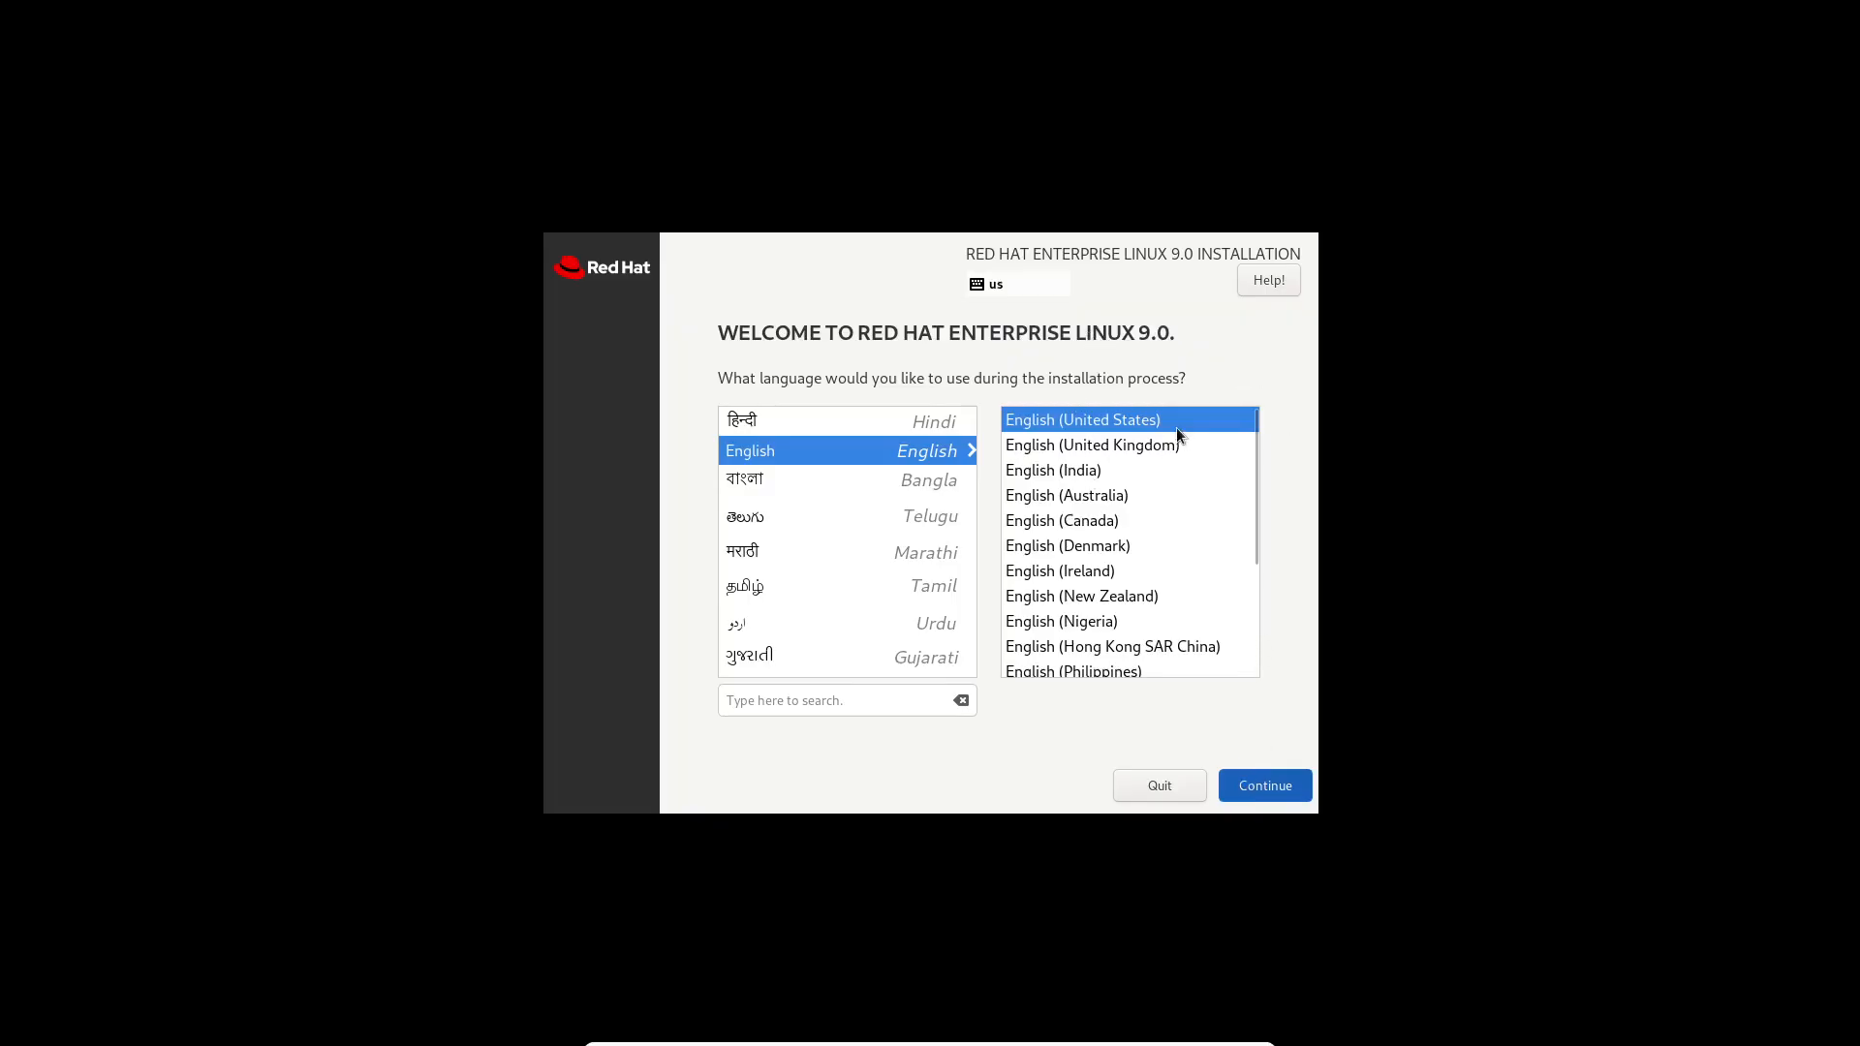
click(1083, 469)
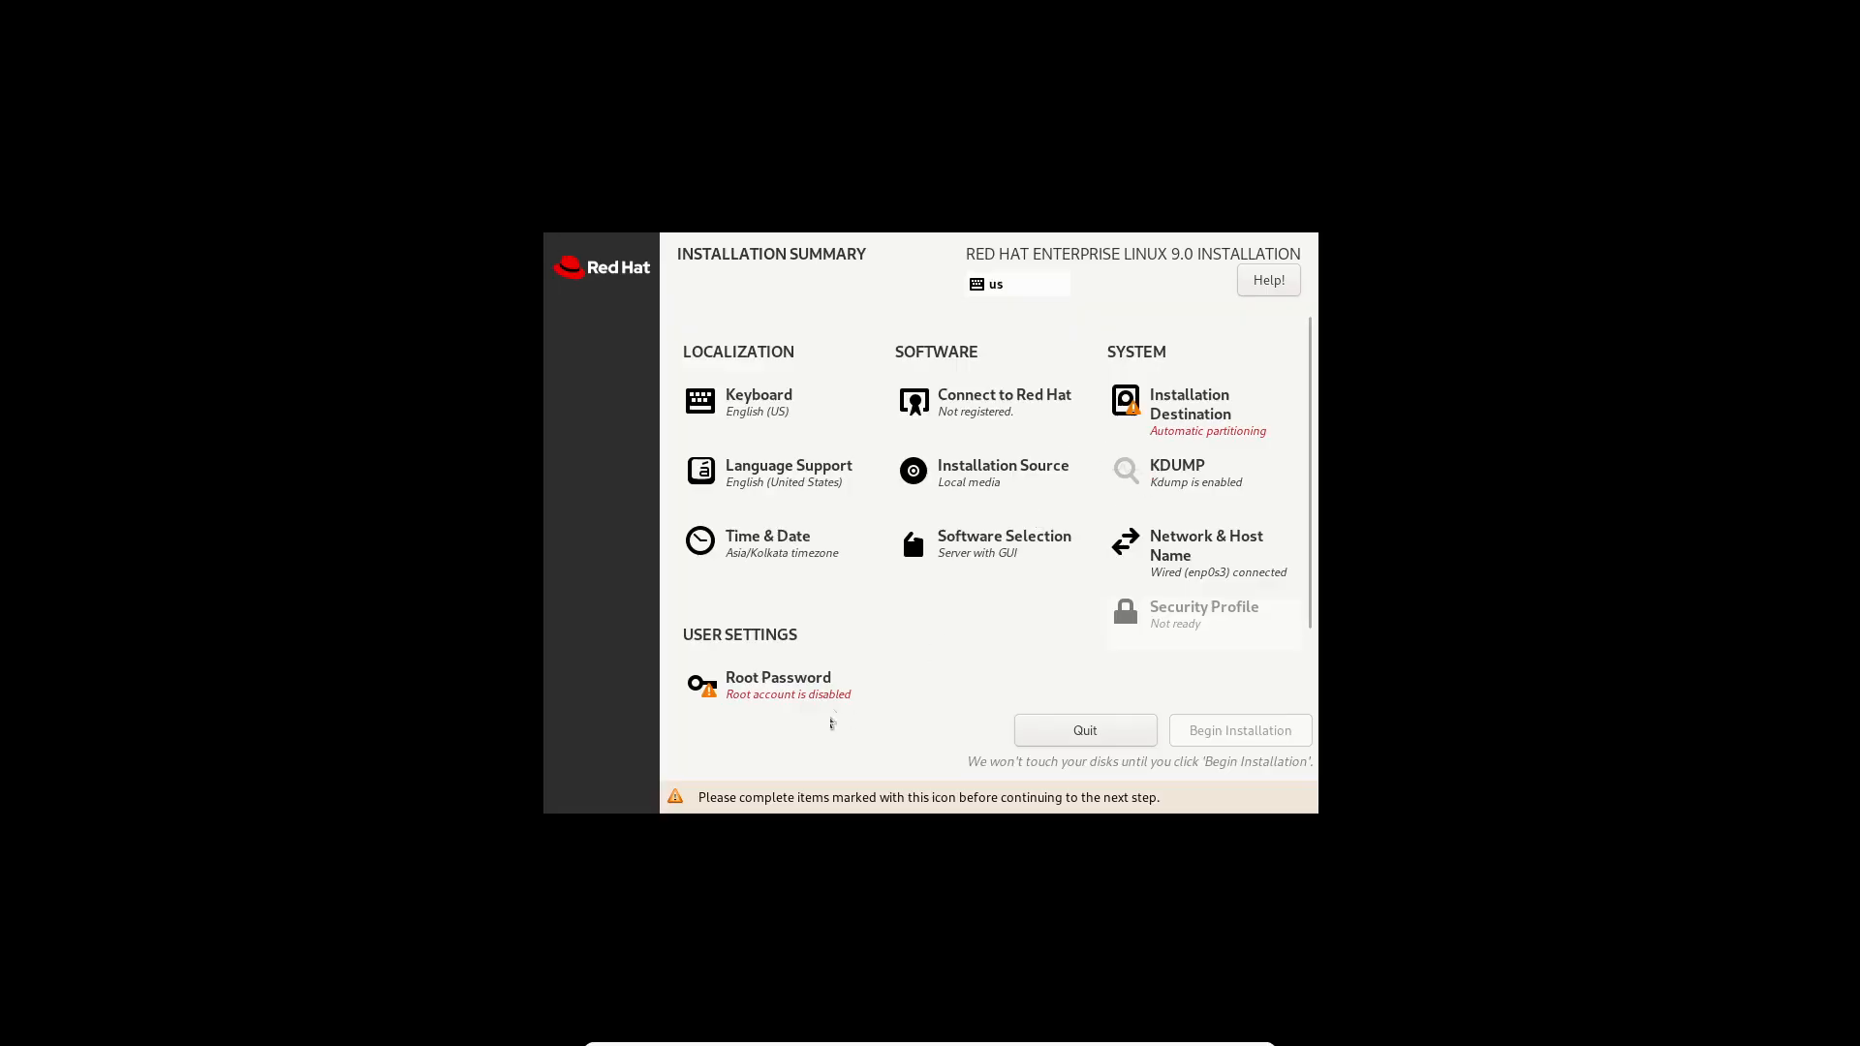
Step: Set the root password in both the Root Password and Confirm fields and finish the page
click(773, 691)
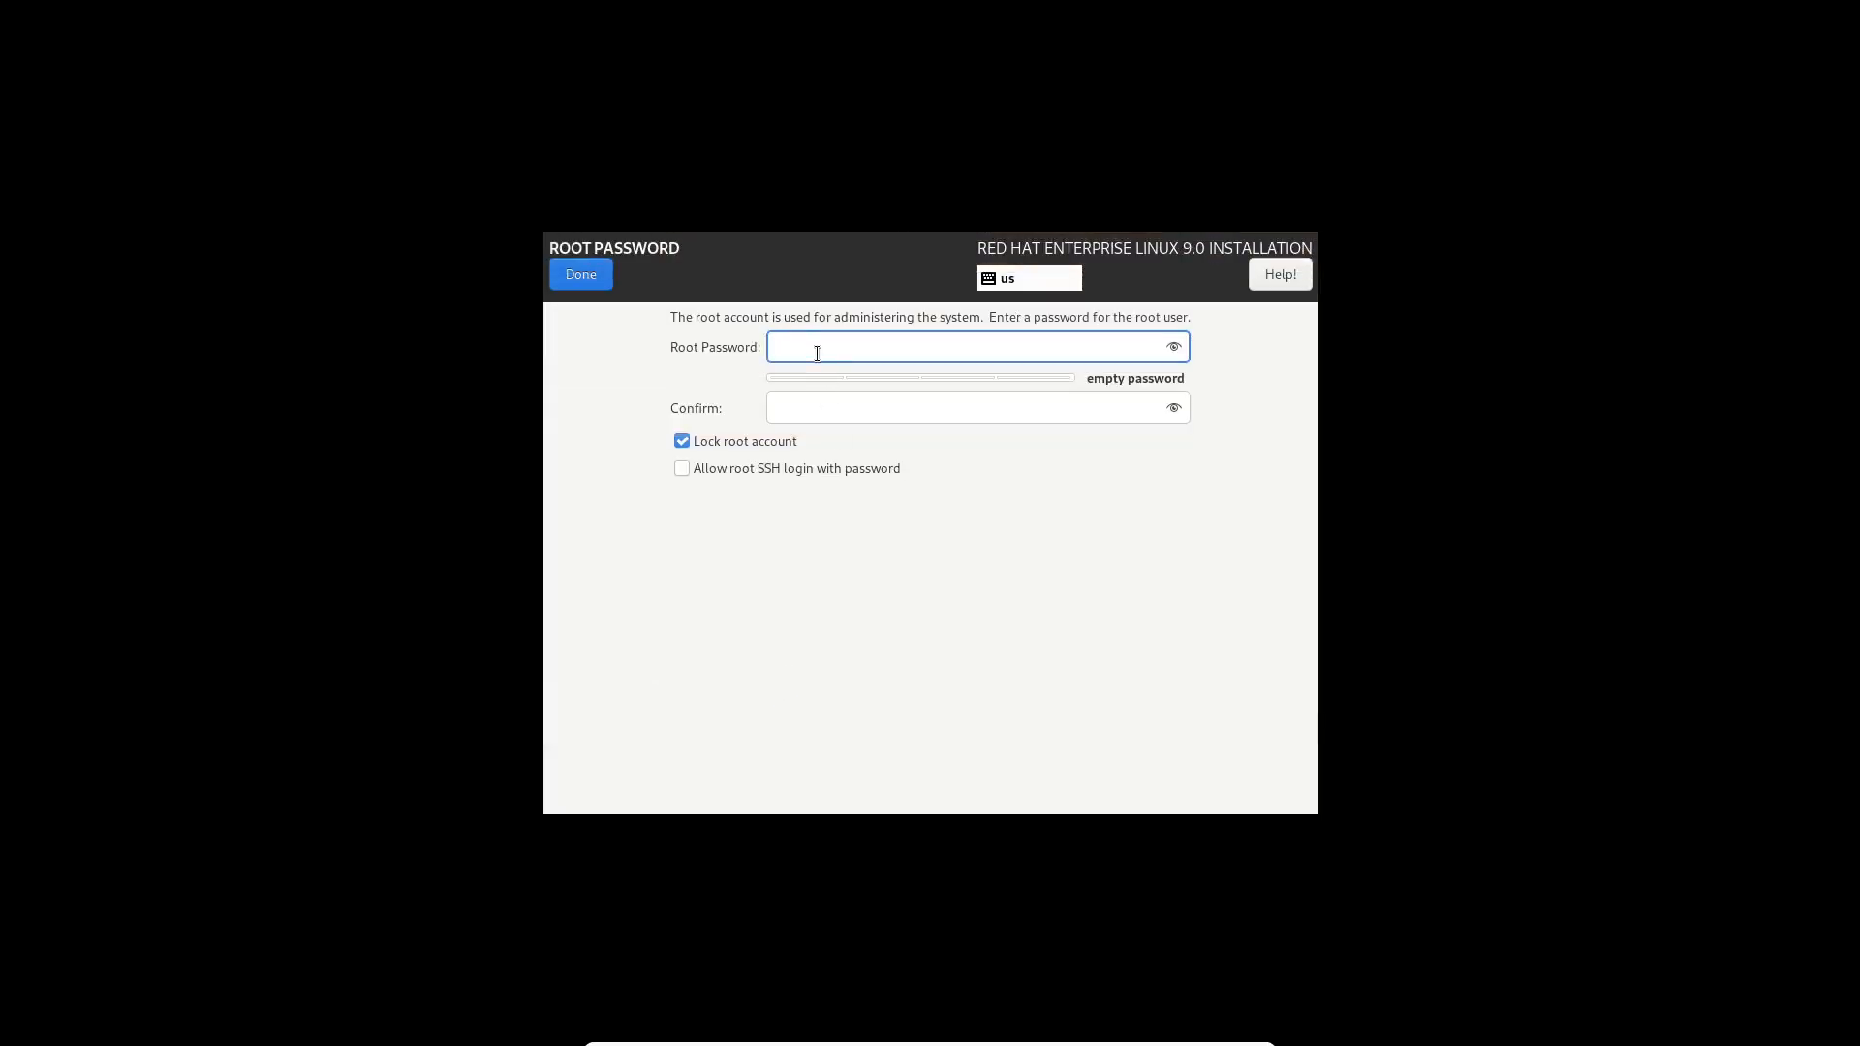
text(*****)
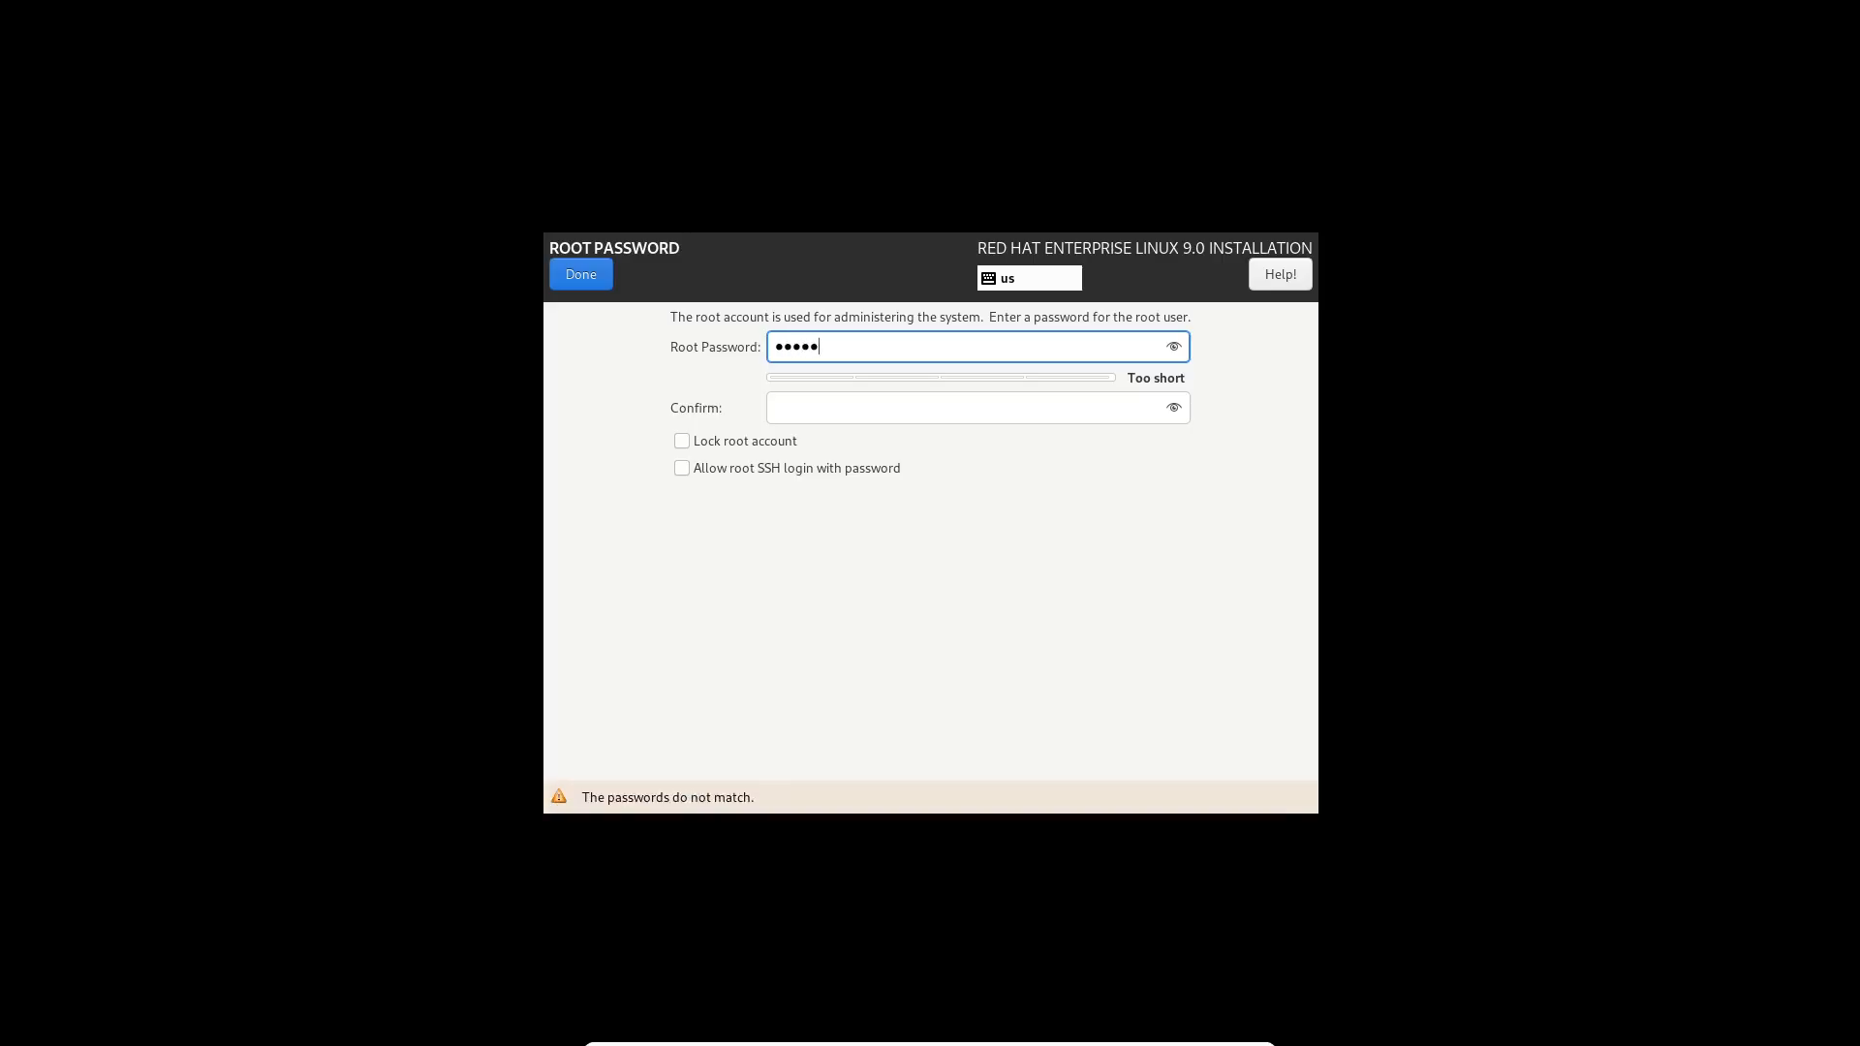
key(BackSpace)
key(BackSpace)
key(BackSpace)
key(BackSpace)
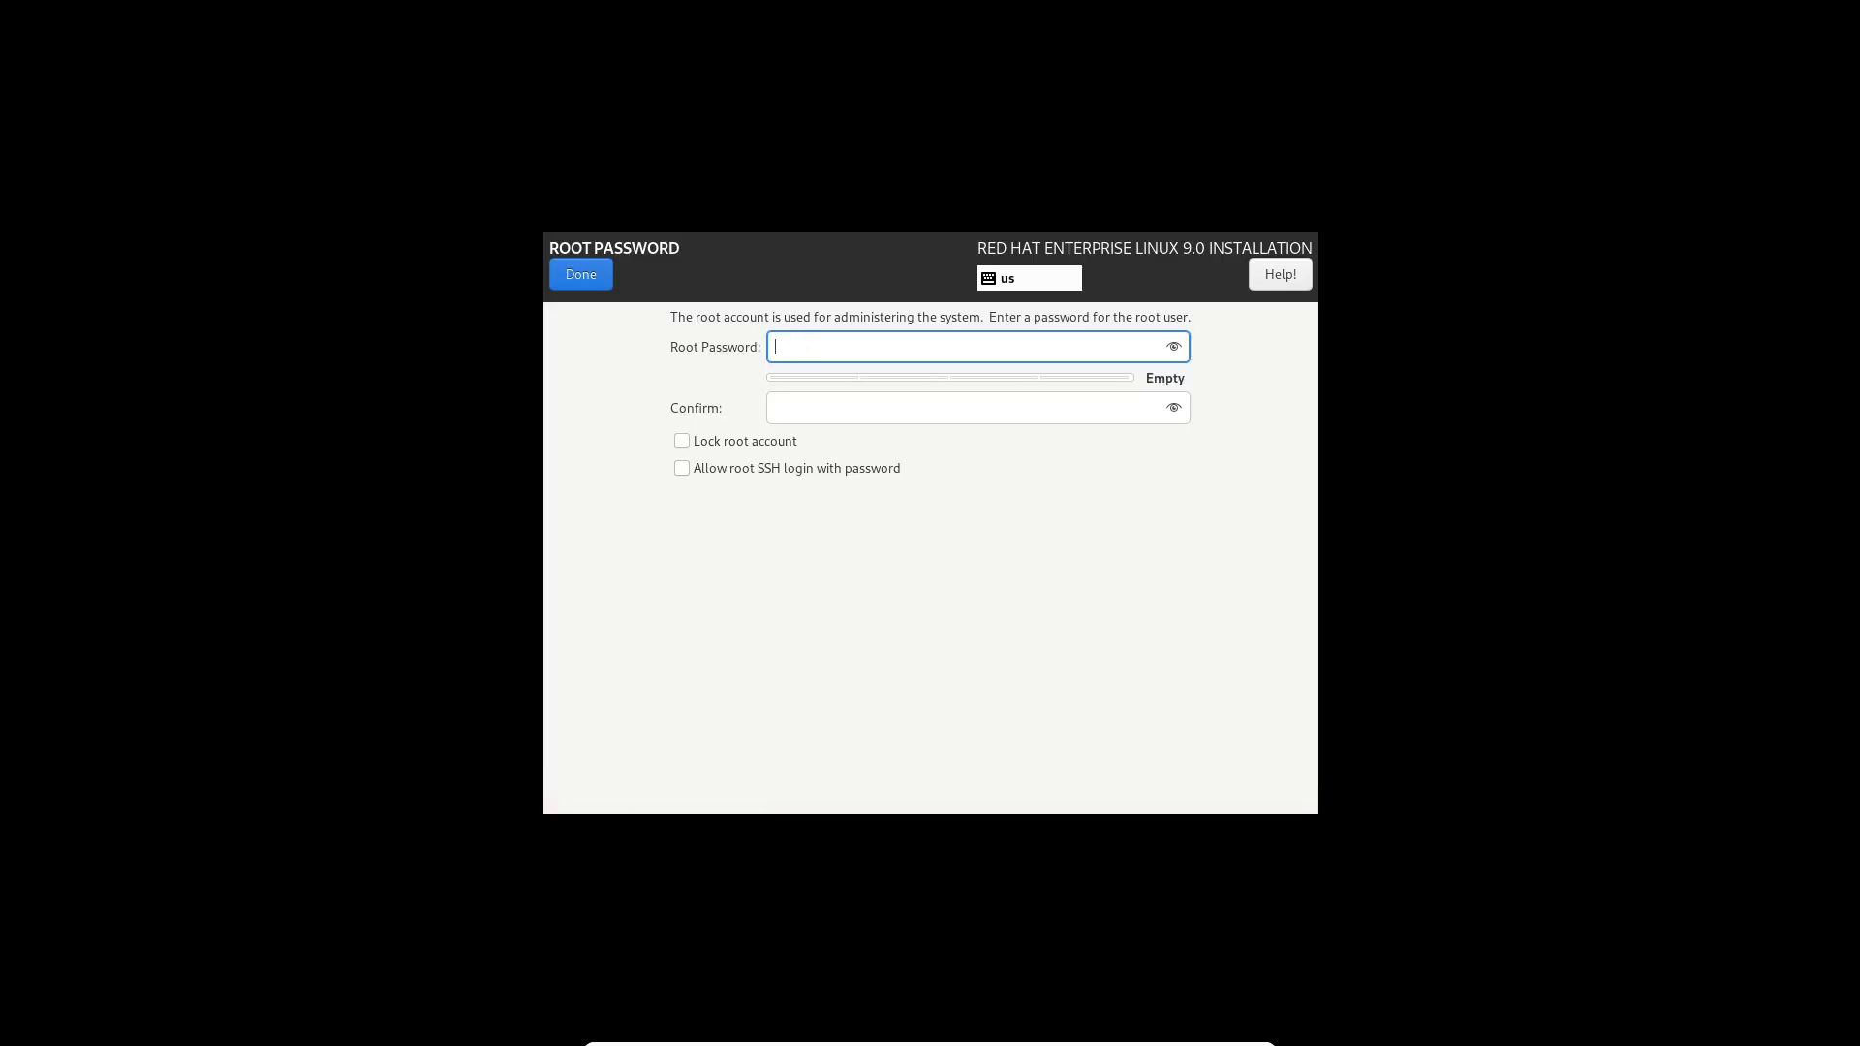
text(*****)
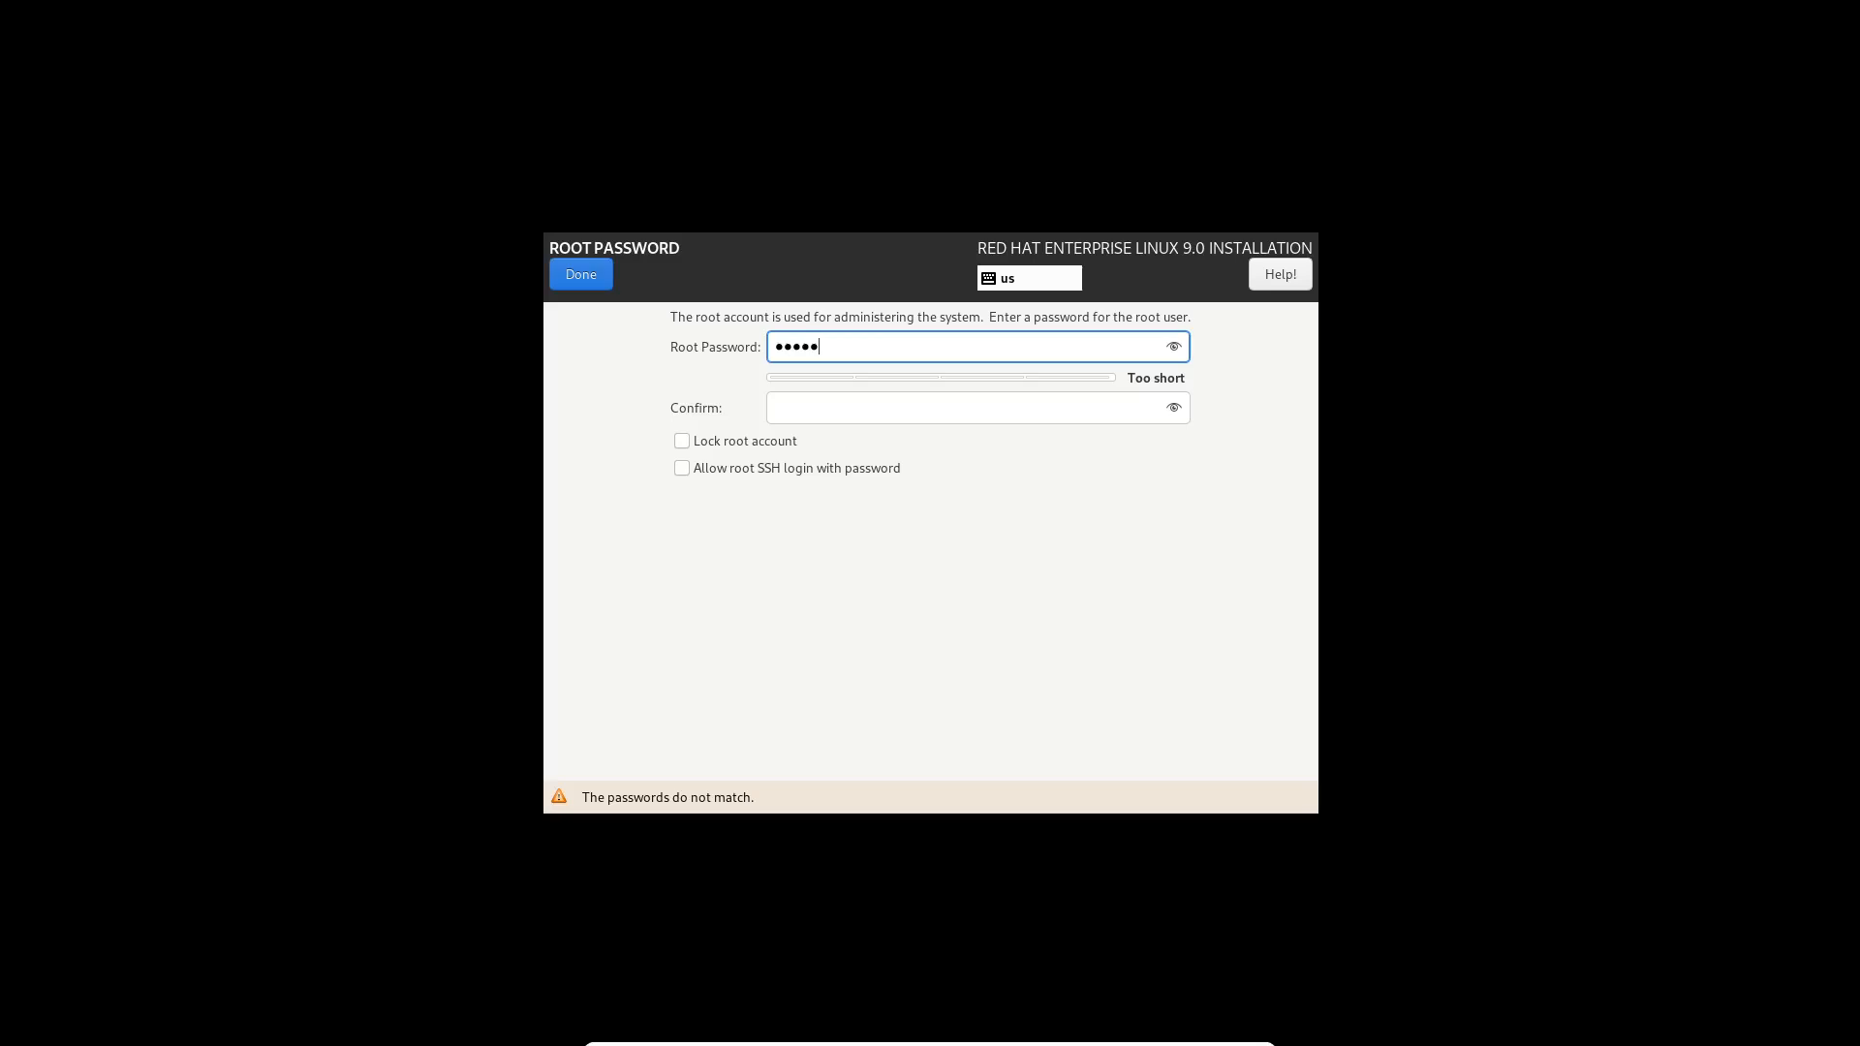
key(BackSpace)
key(BackSpace)
key(BackSpace)
key(BackSpace)
key(BackSpace)
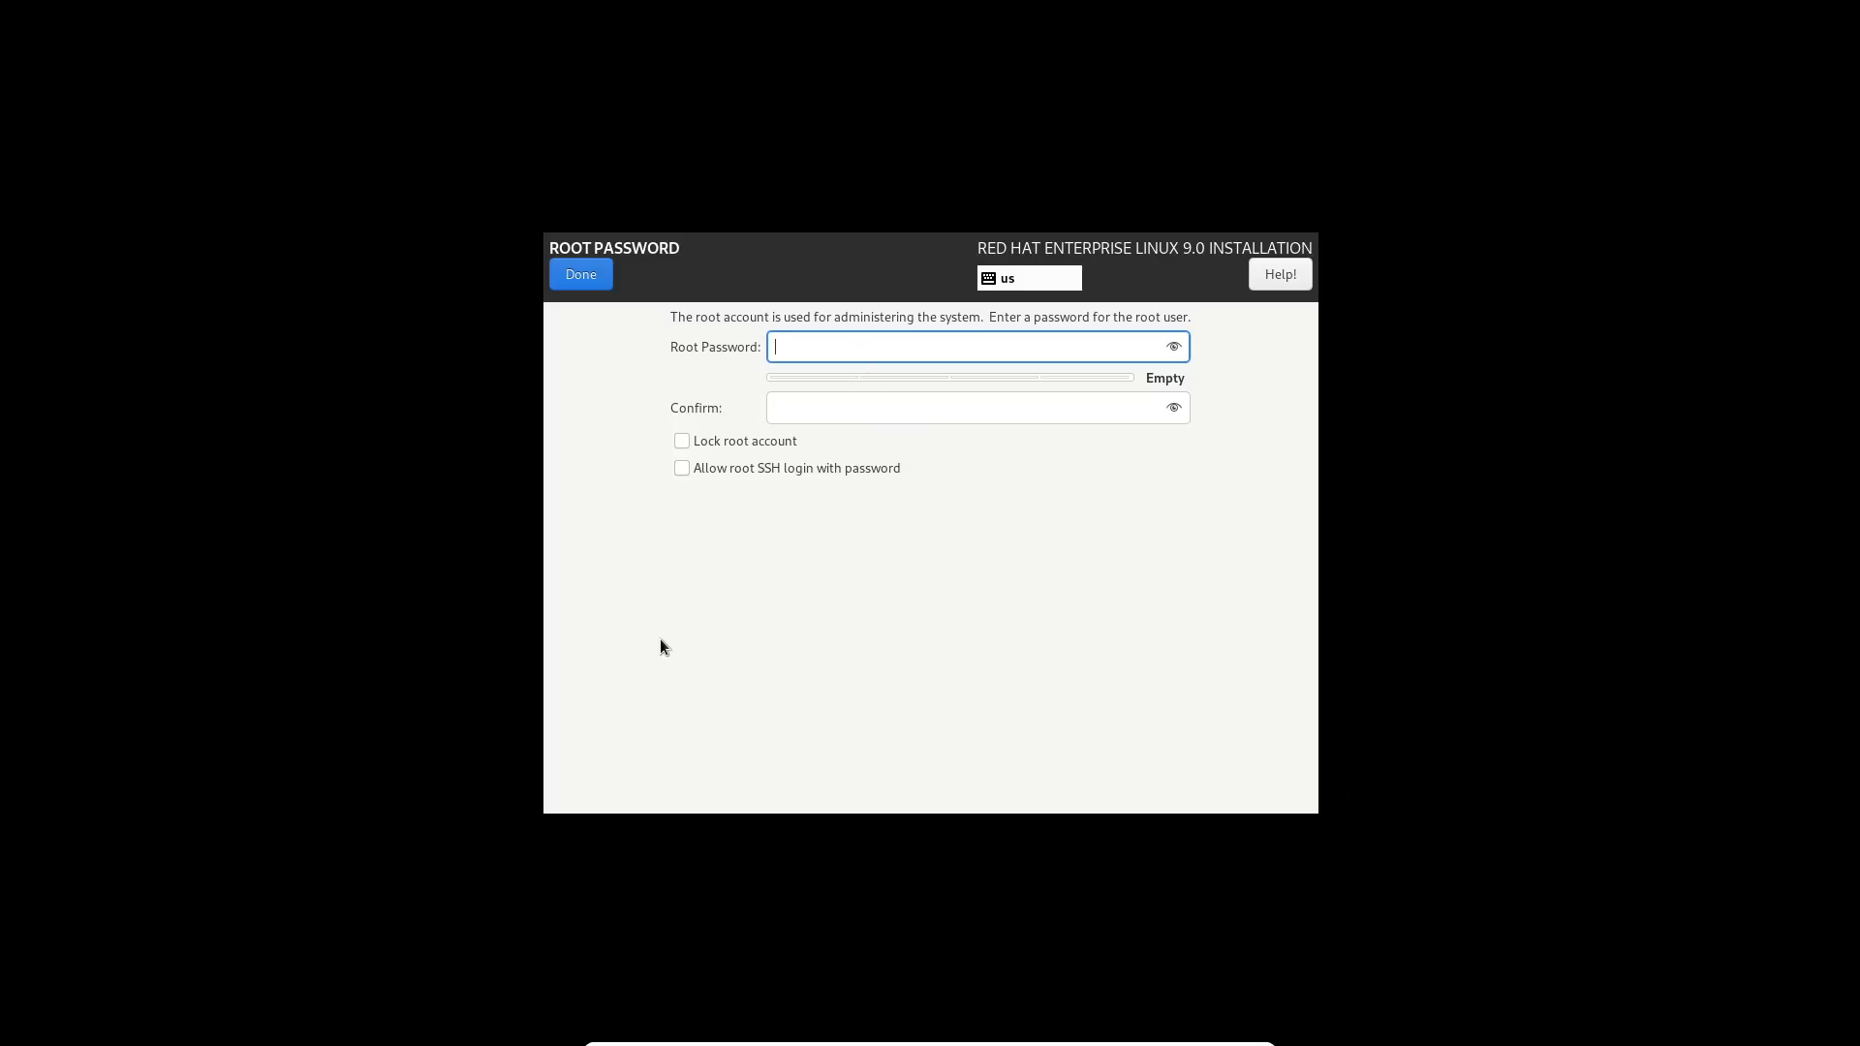
text(redhat123••••)
key(Tab)
text(•edhat123!@)
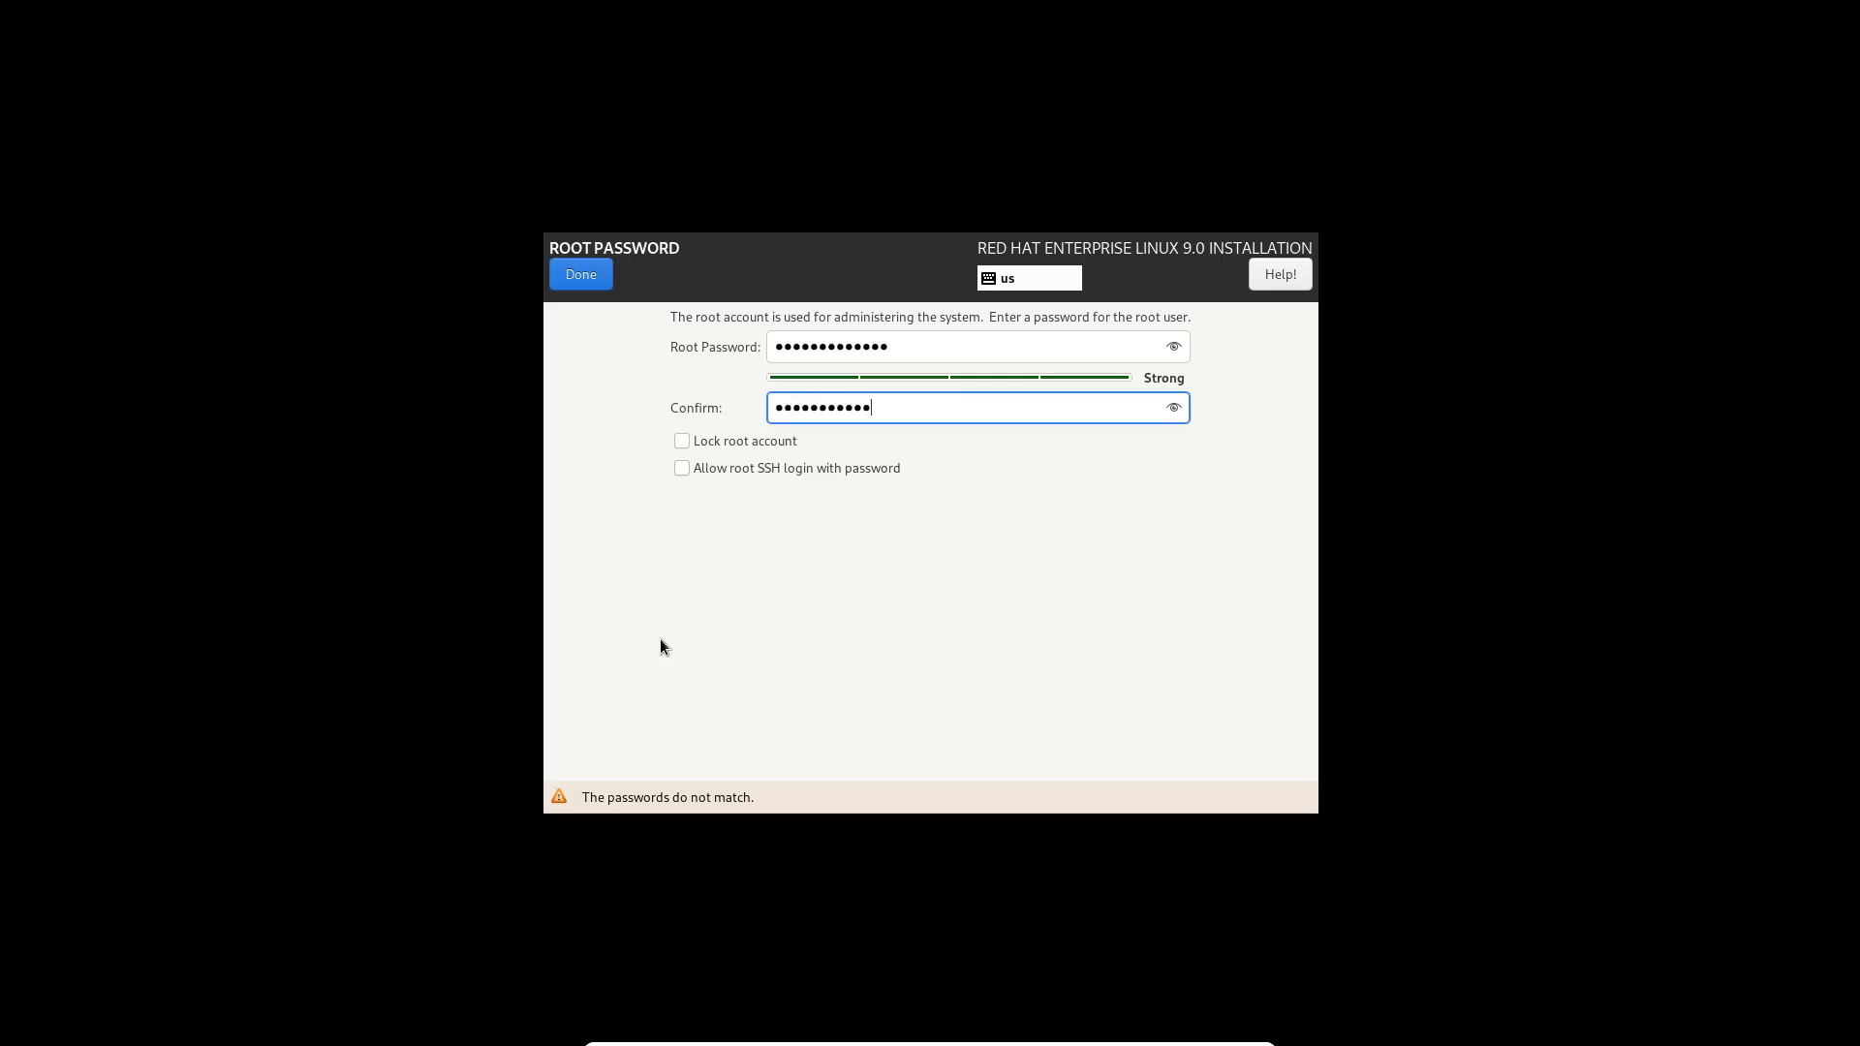
text(#$)
click(581, 274)
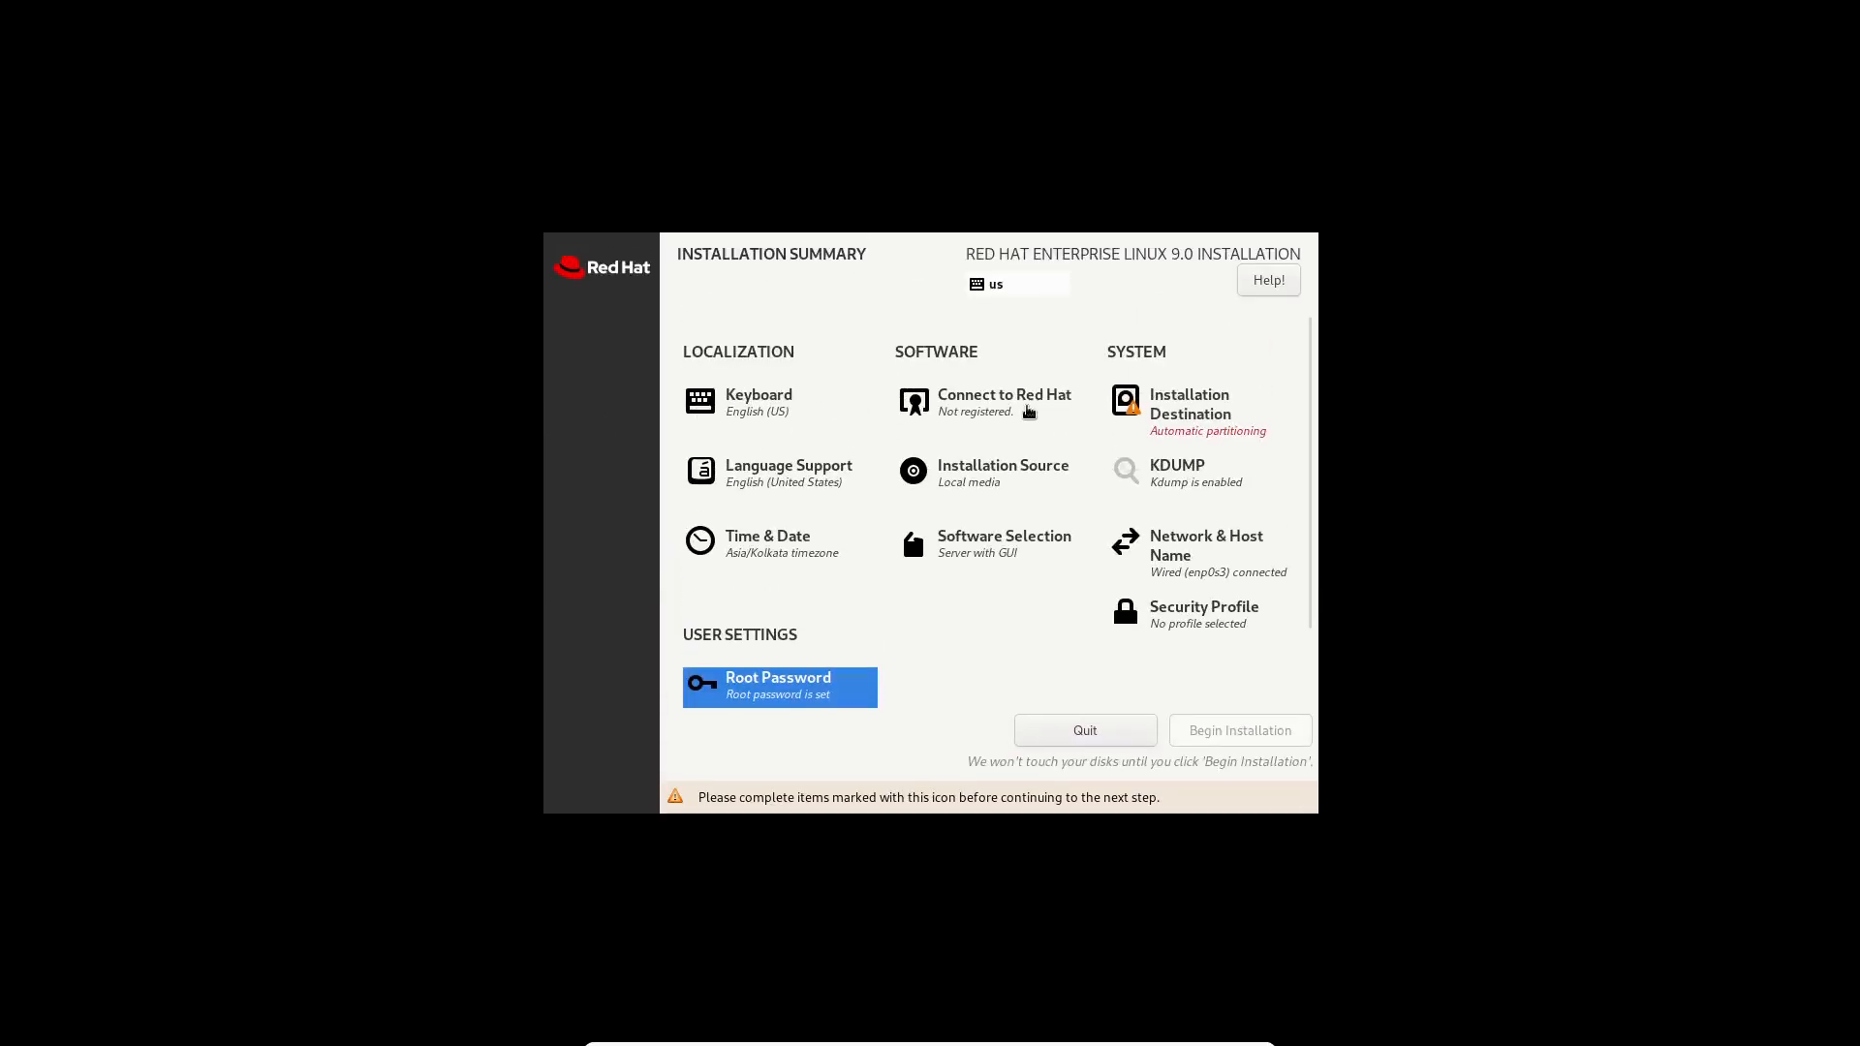
Step: Set the host name to serverb in Network & Host Name, apply it, and return to the summary
click(1215, 551)
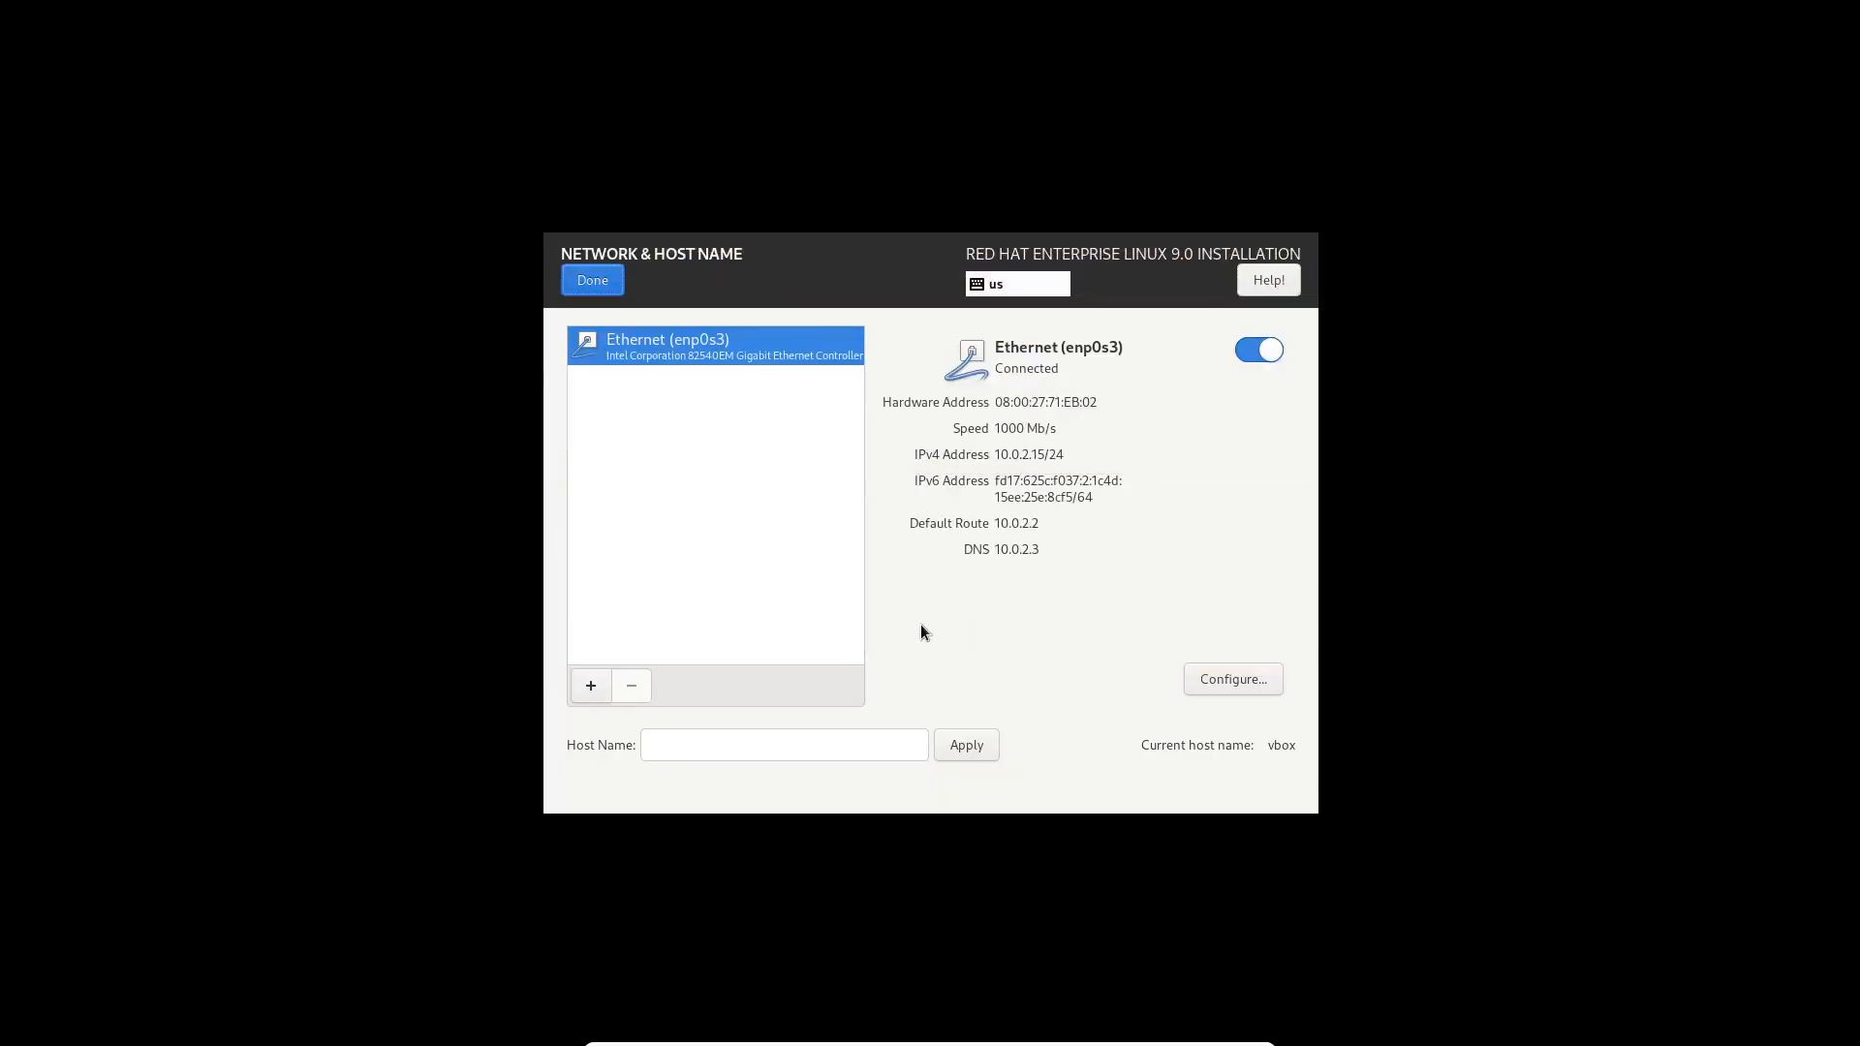
click(813, 744)
text(serverb)
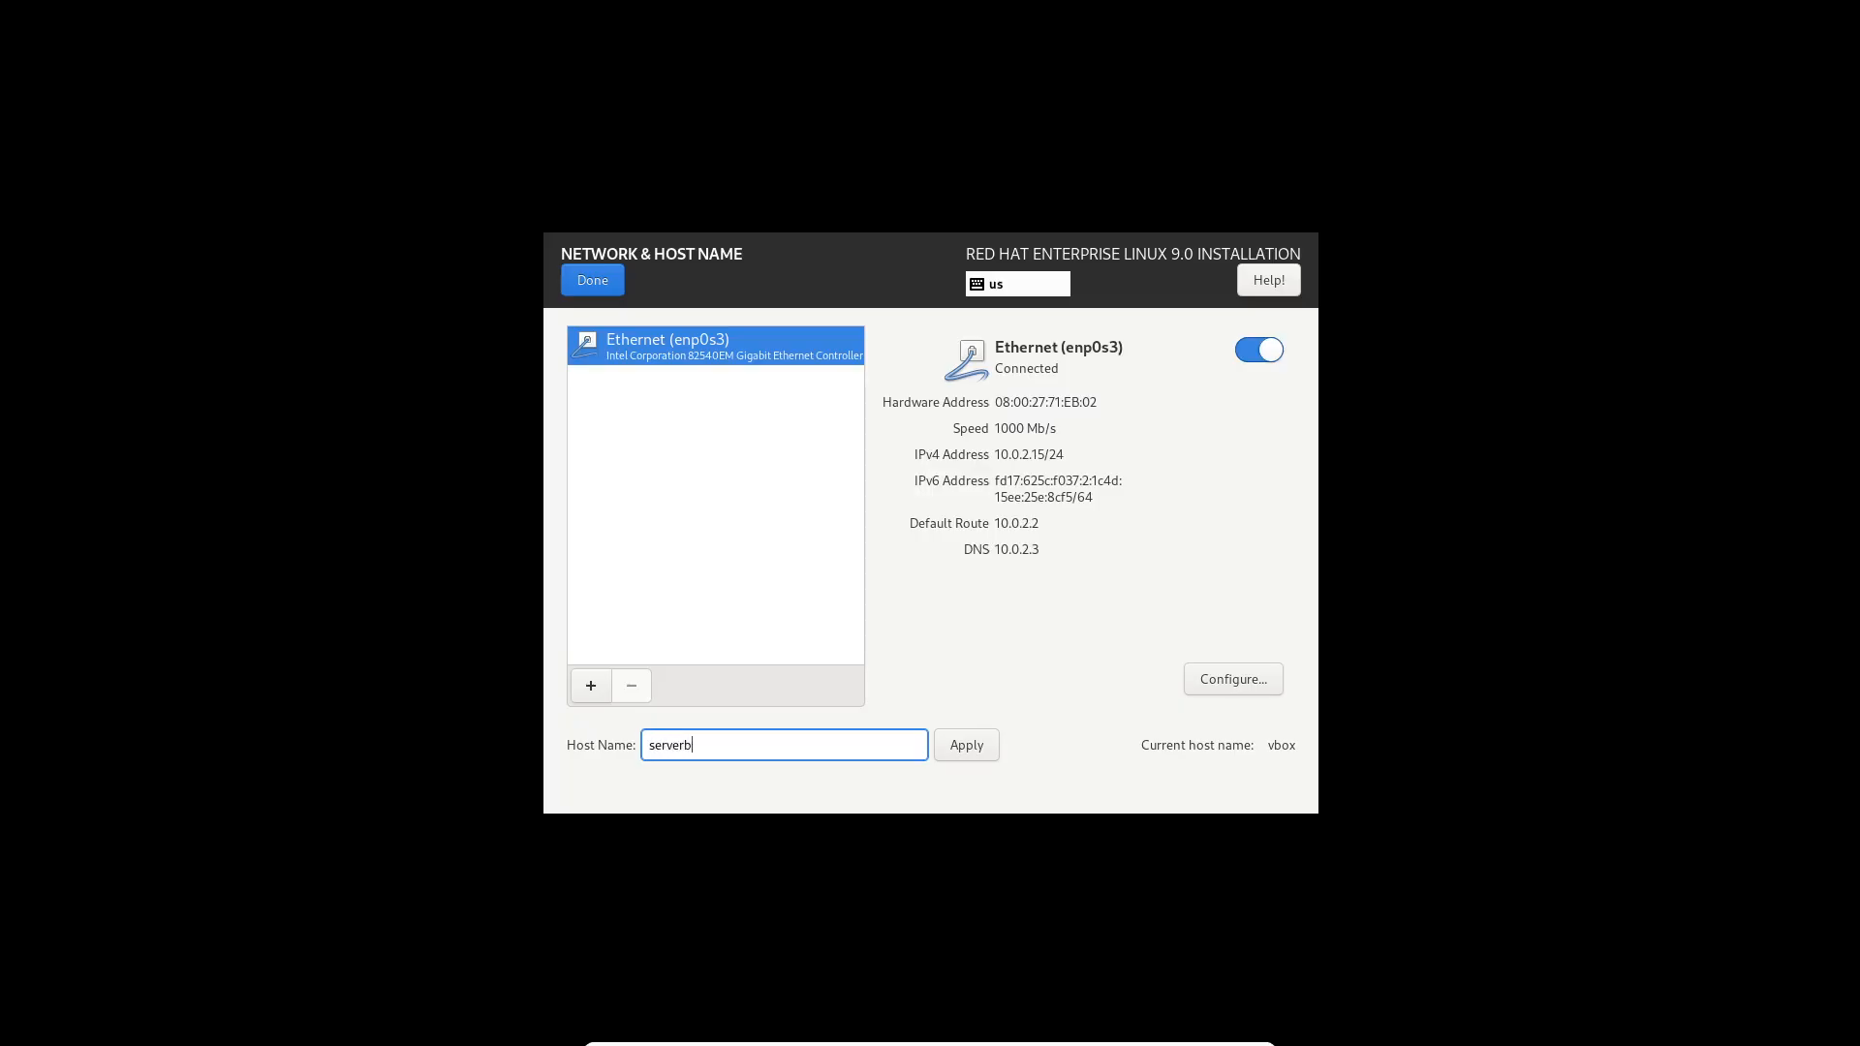
key(Tab)
key(Return)
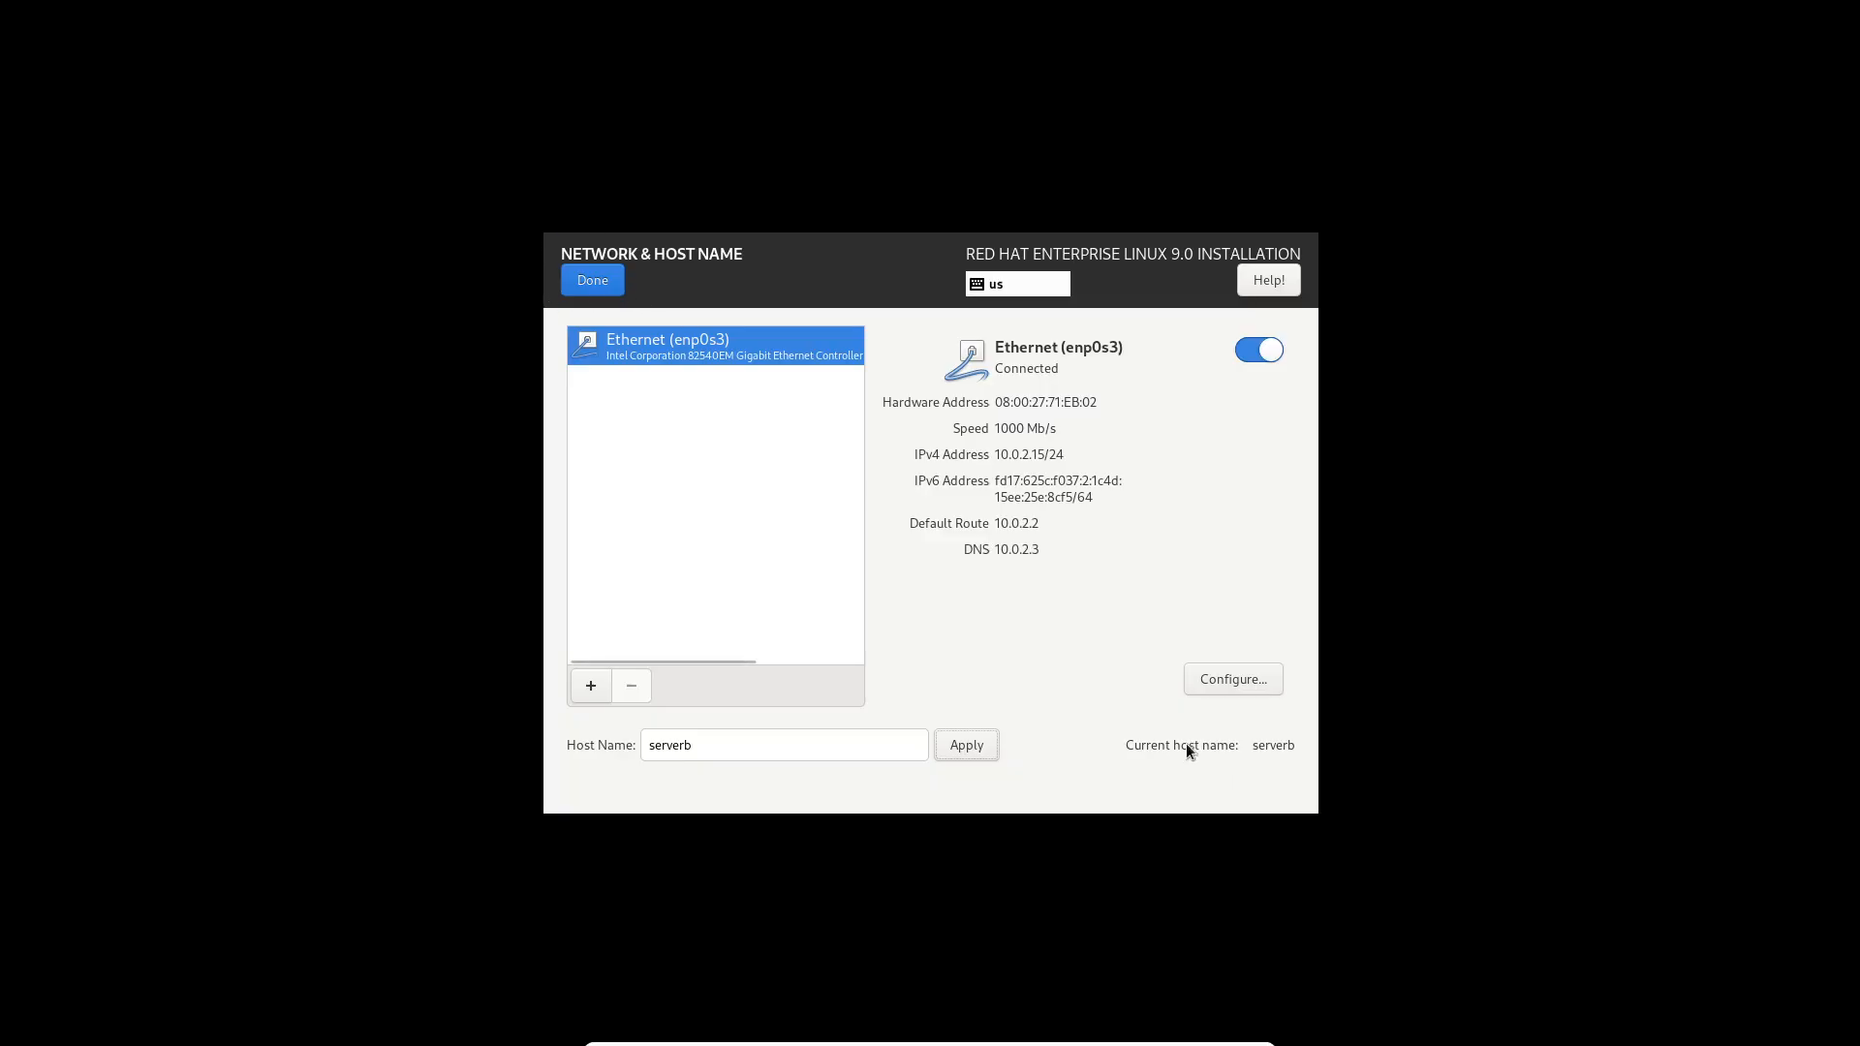
click(589, 280)
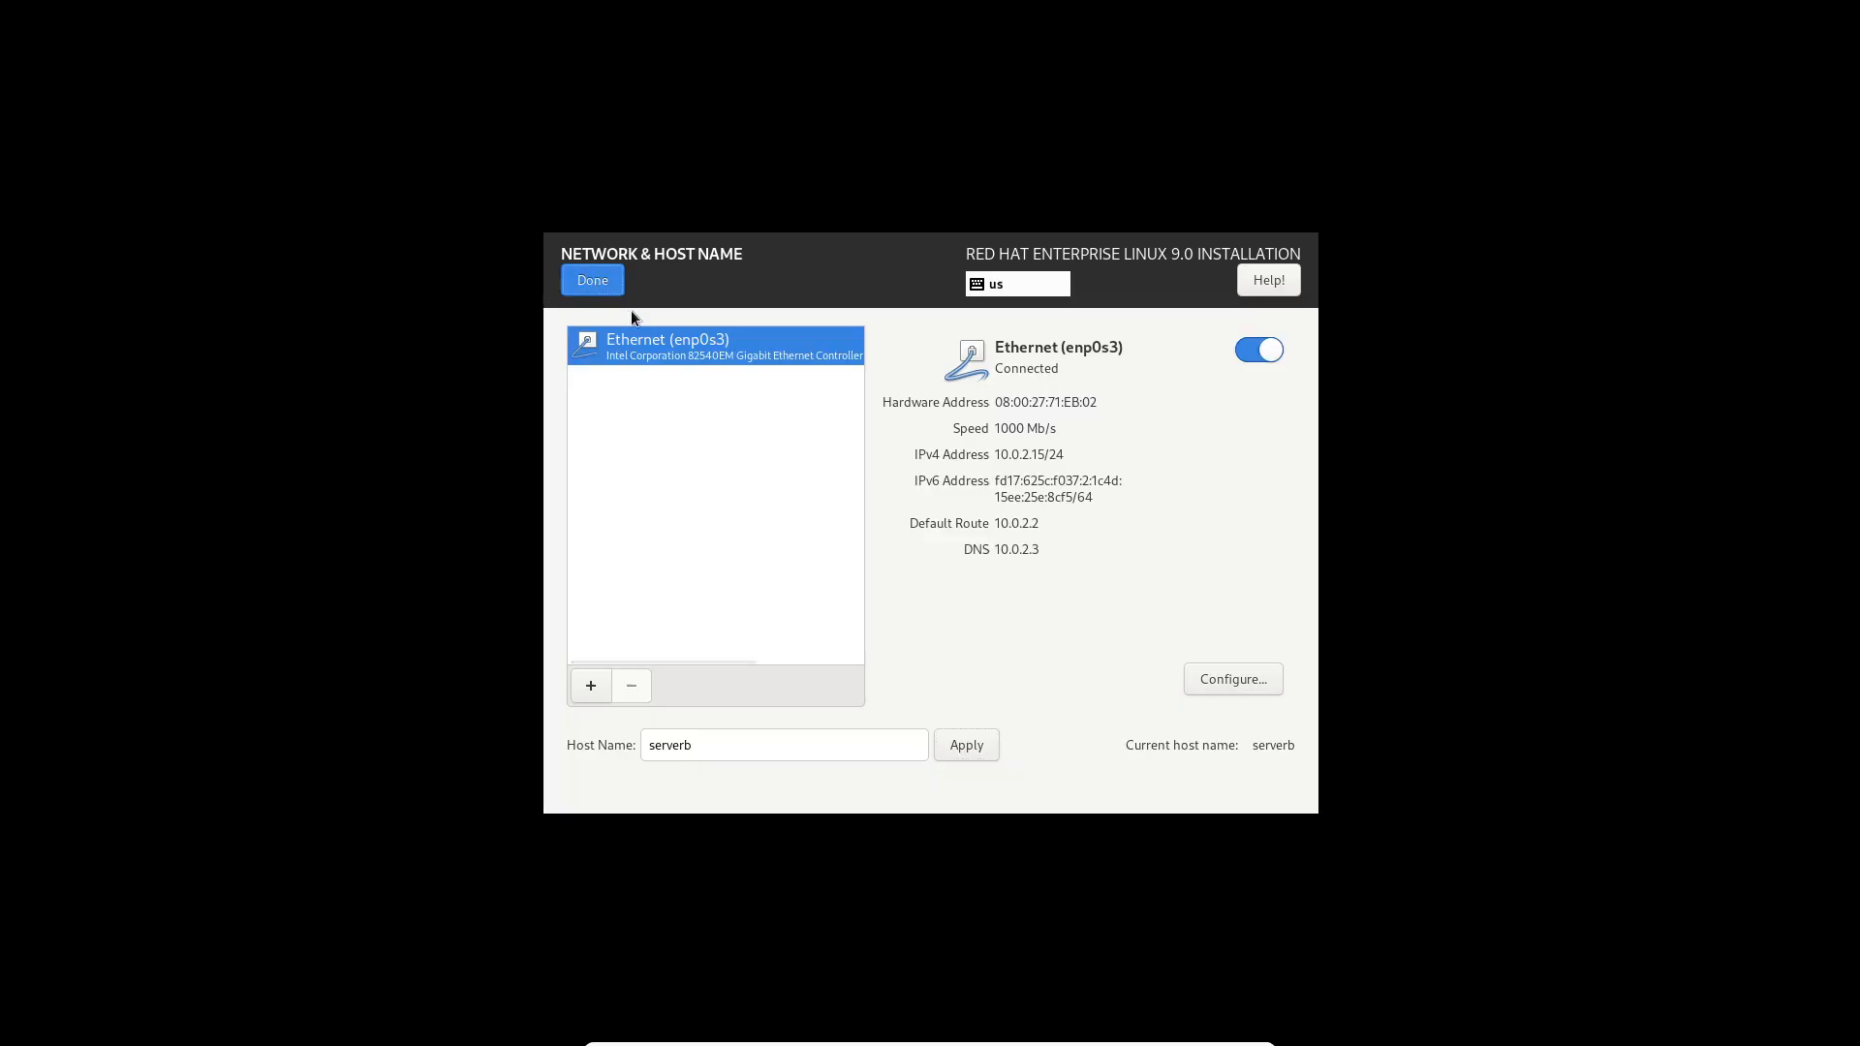
Step: Rescan the disks, select the 25 GiB ATA VBOX HARDDISK as installation destination, and confirm
click(1201, 412)
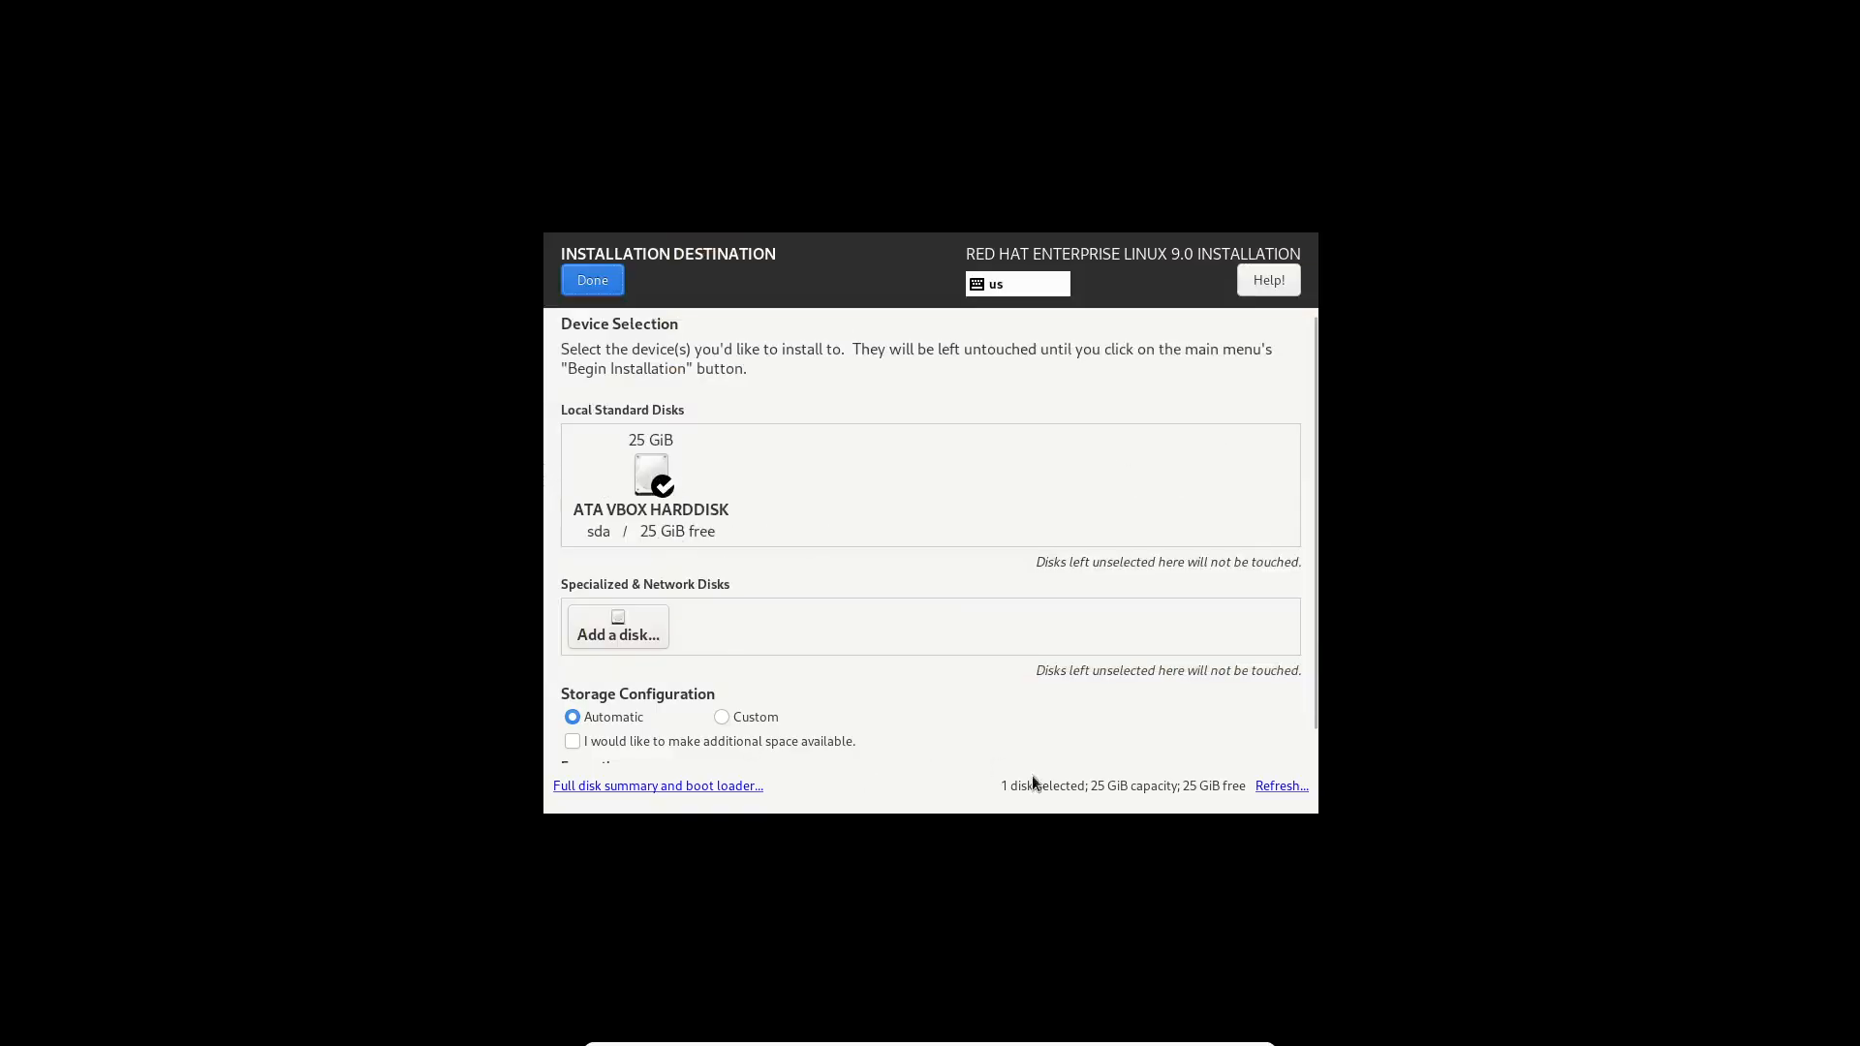
click(1281, 787)
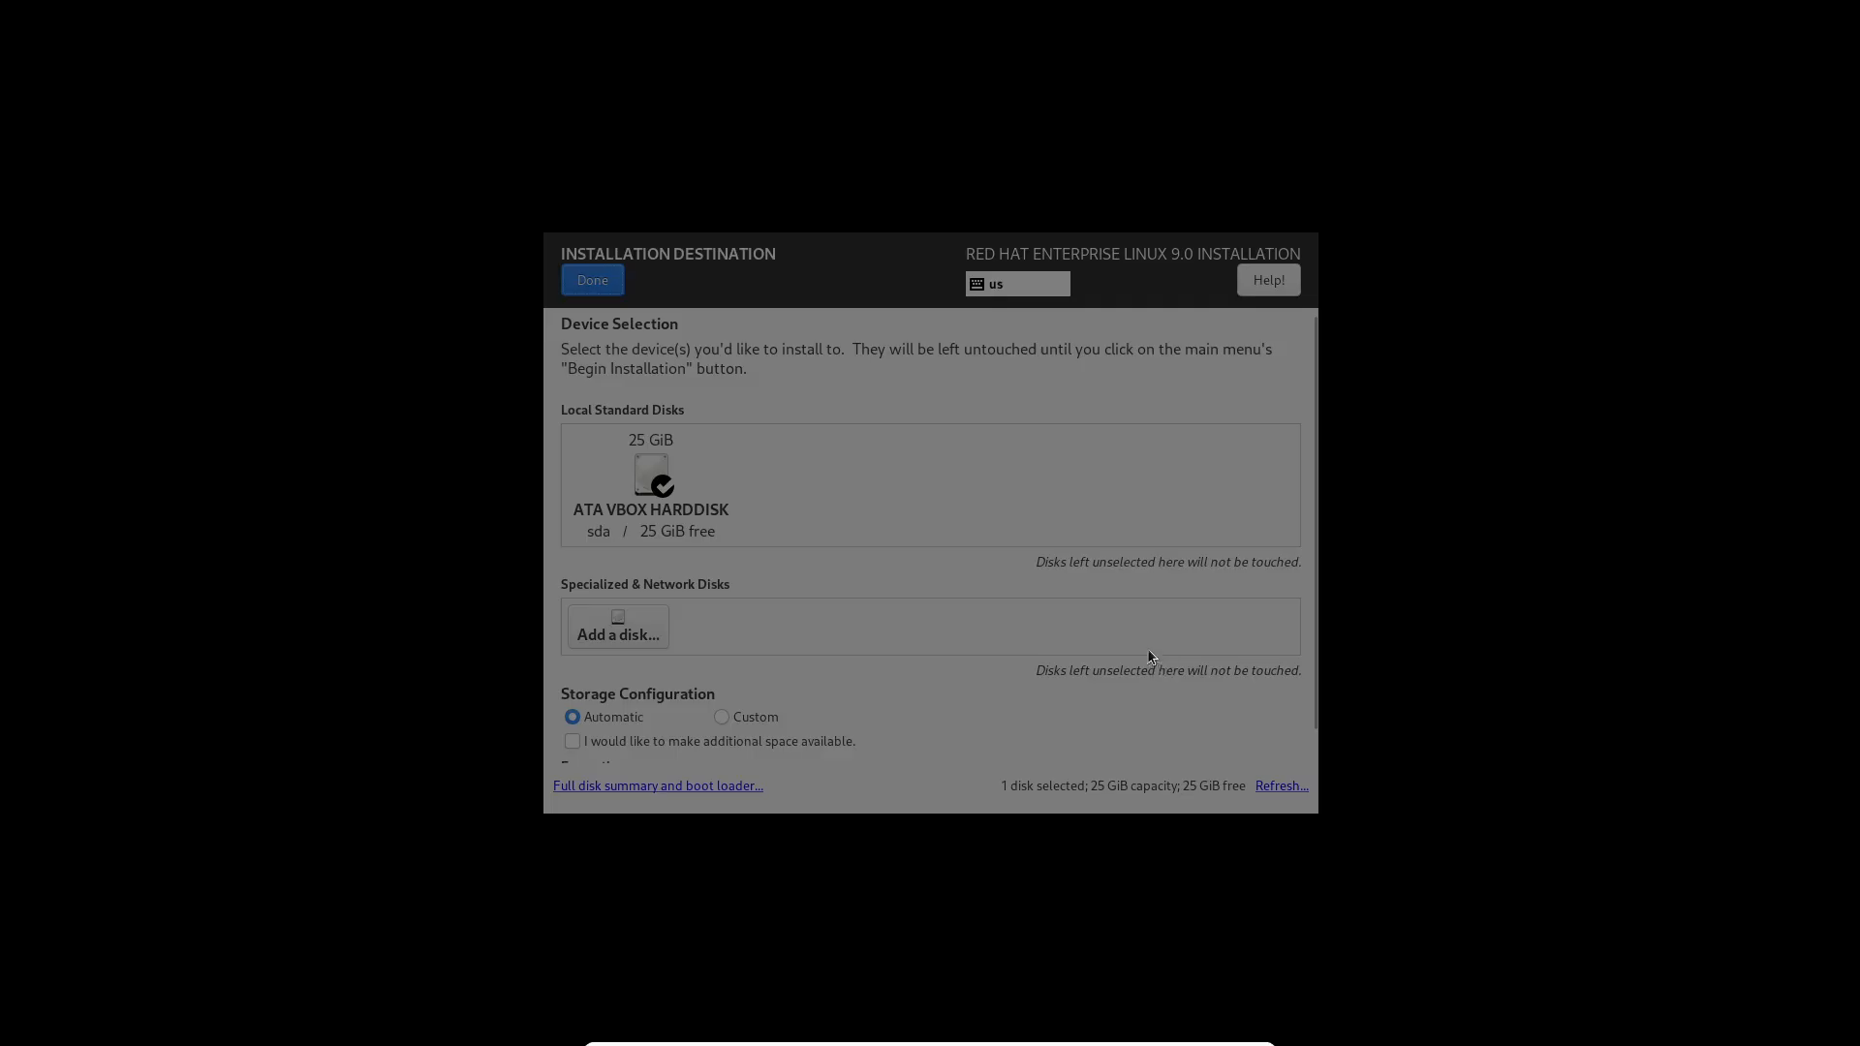
click(957, 548)
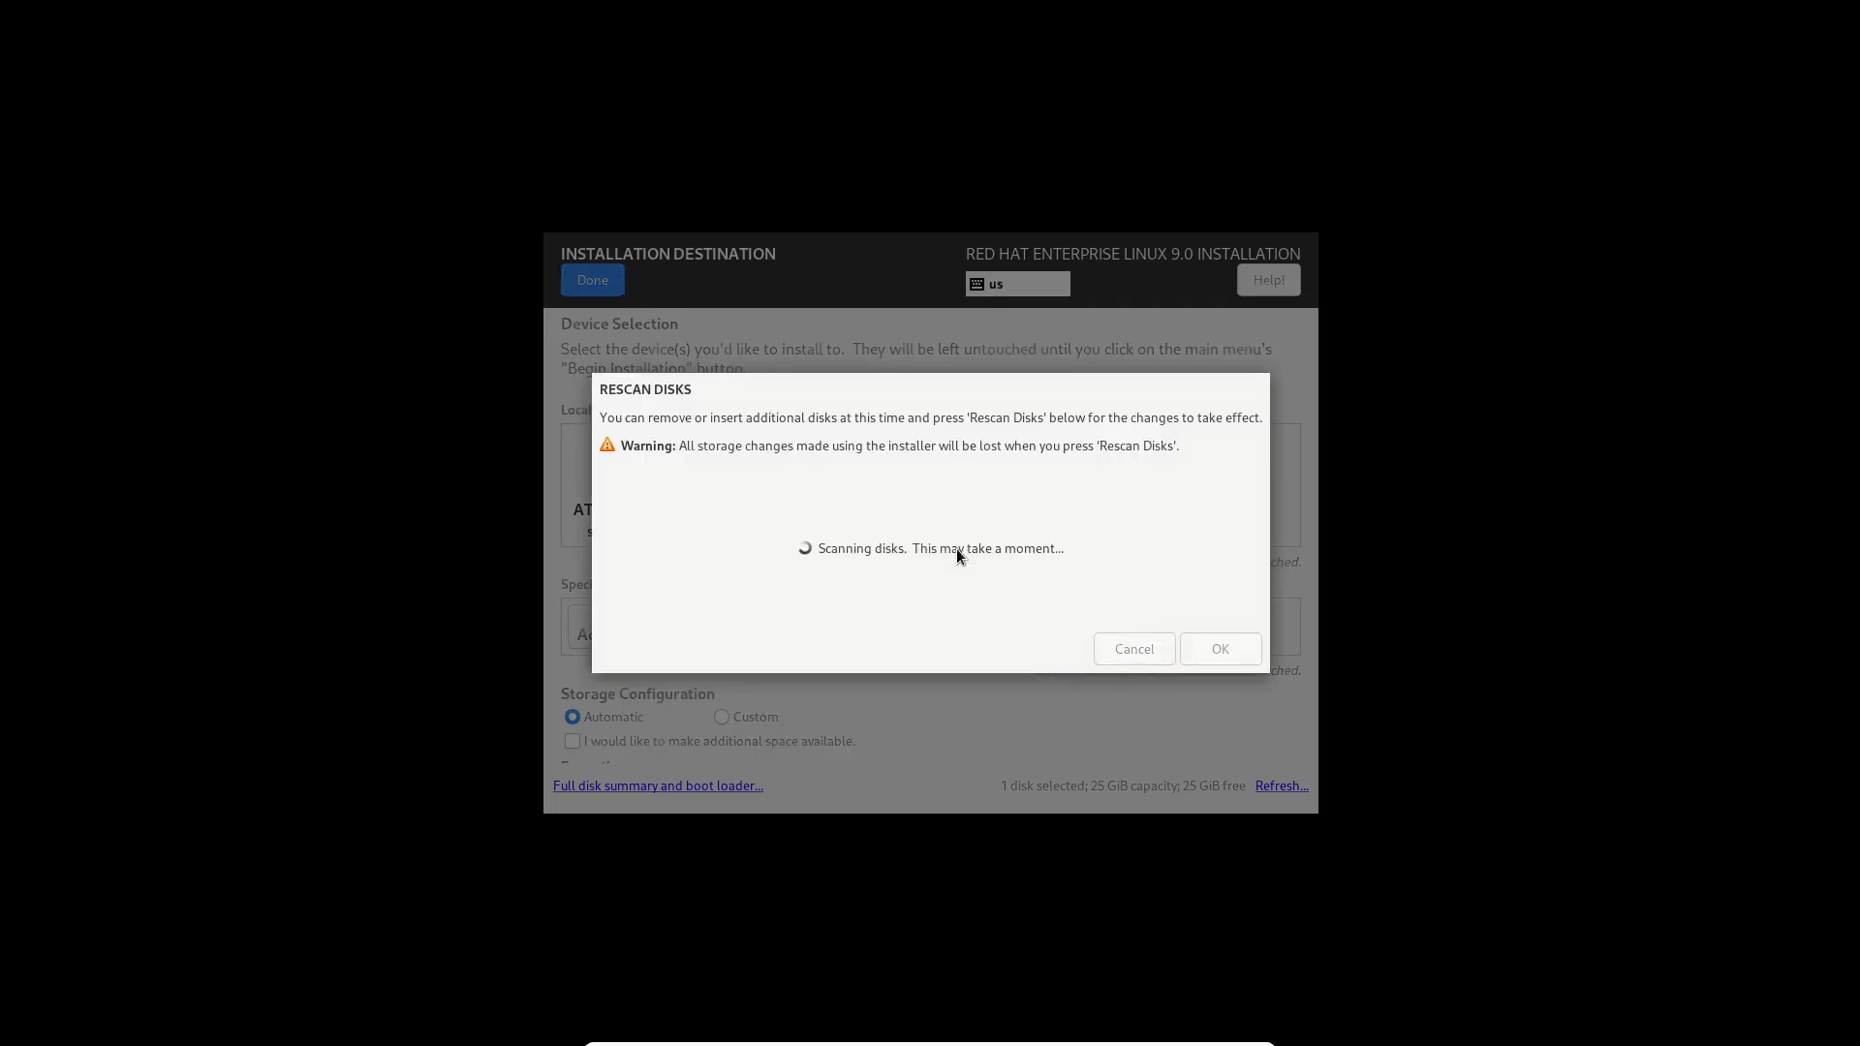
click(1207, 648)
click(654, 492)
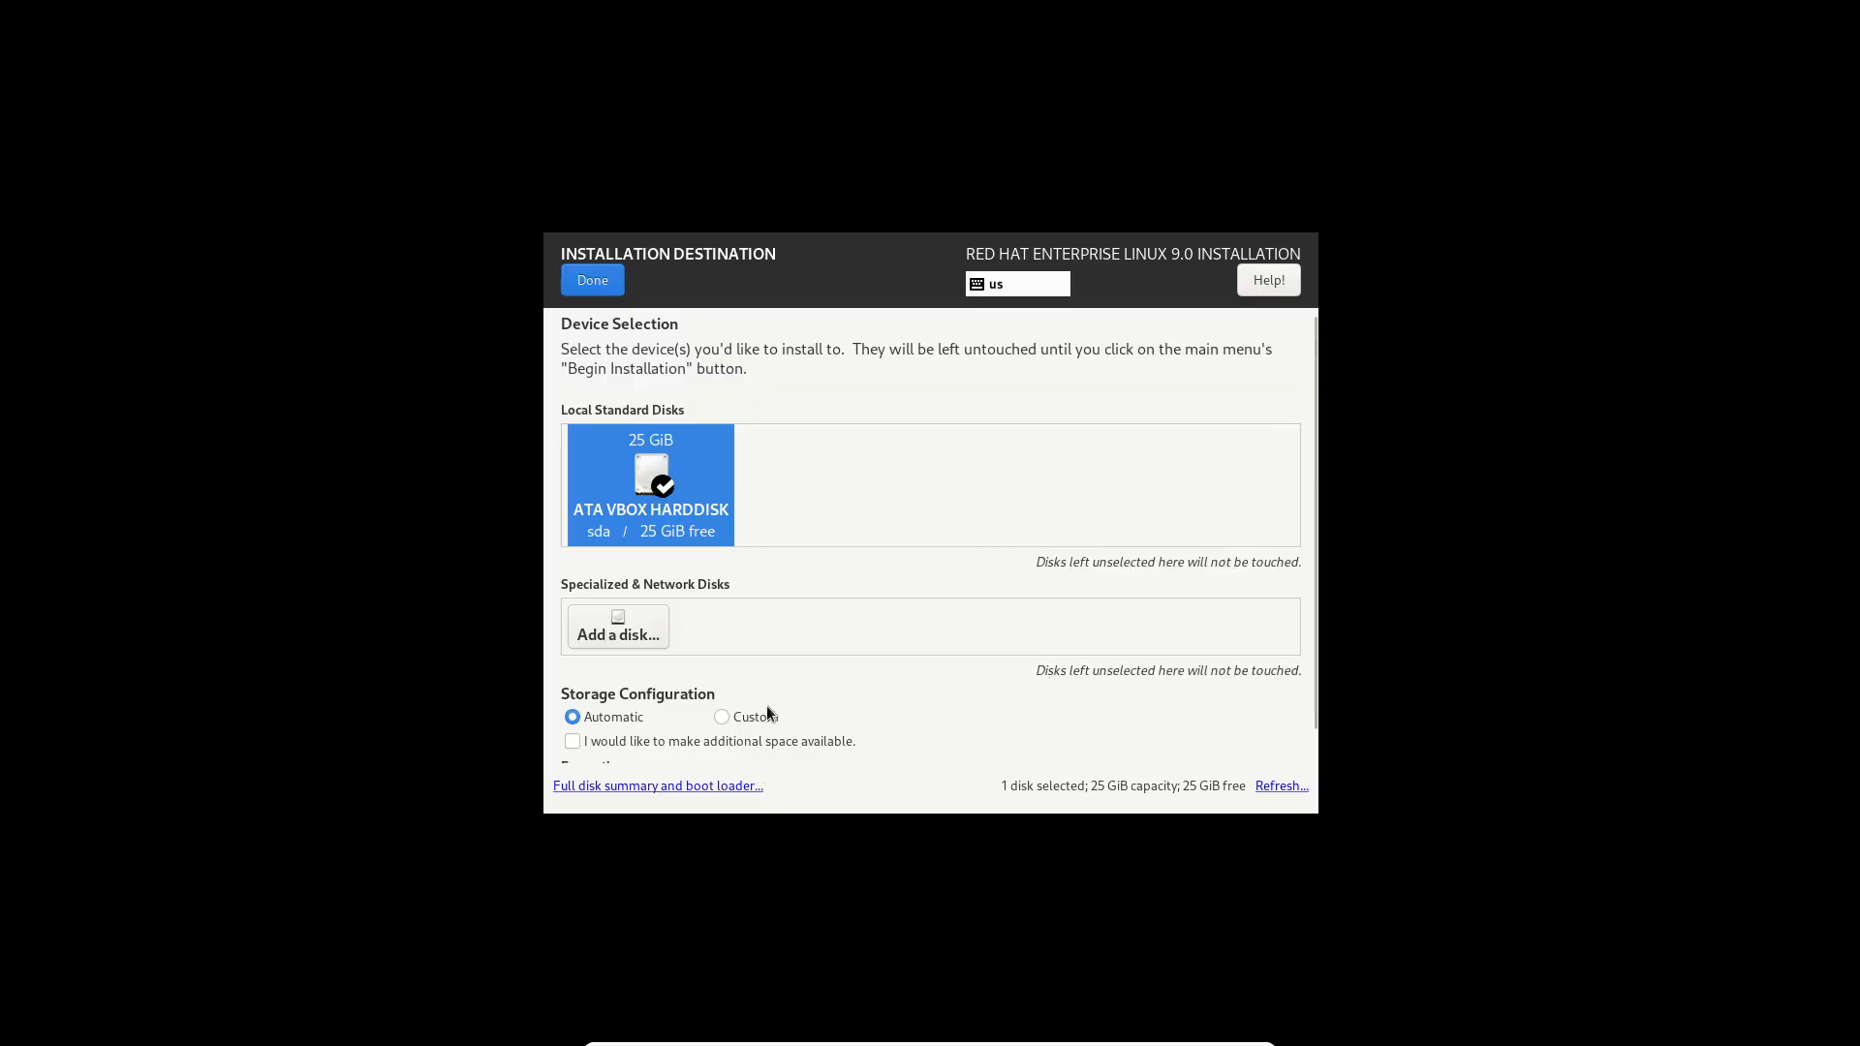
scroll(768, 707, down, 1)
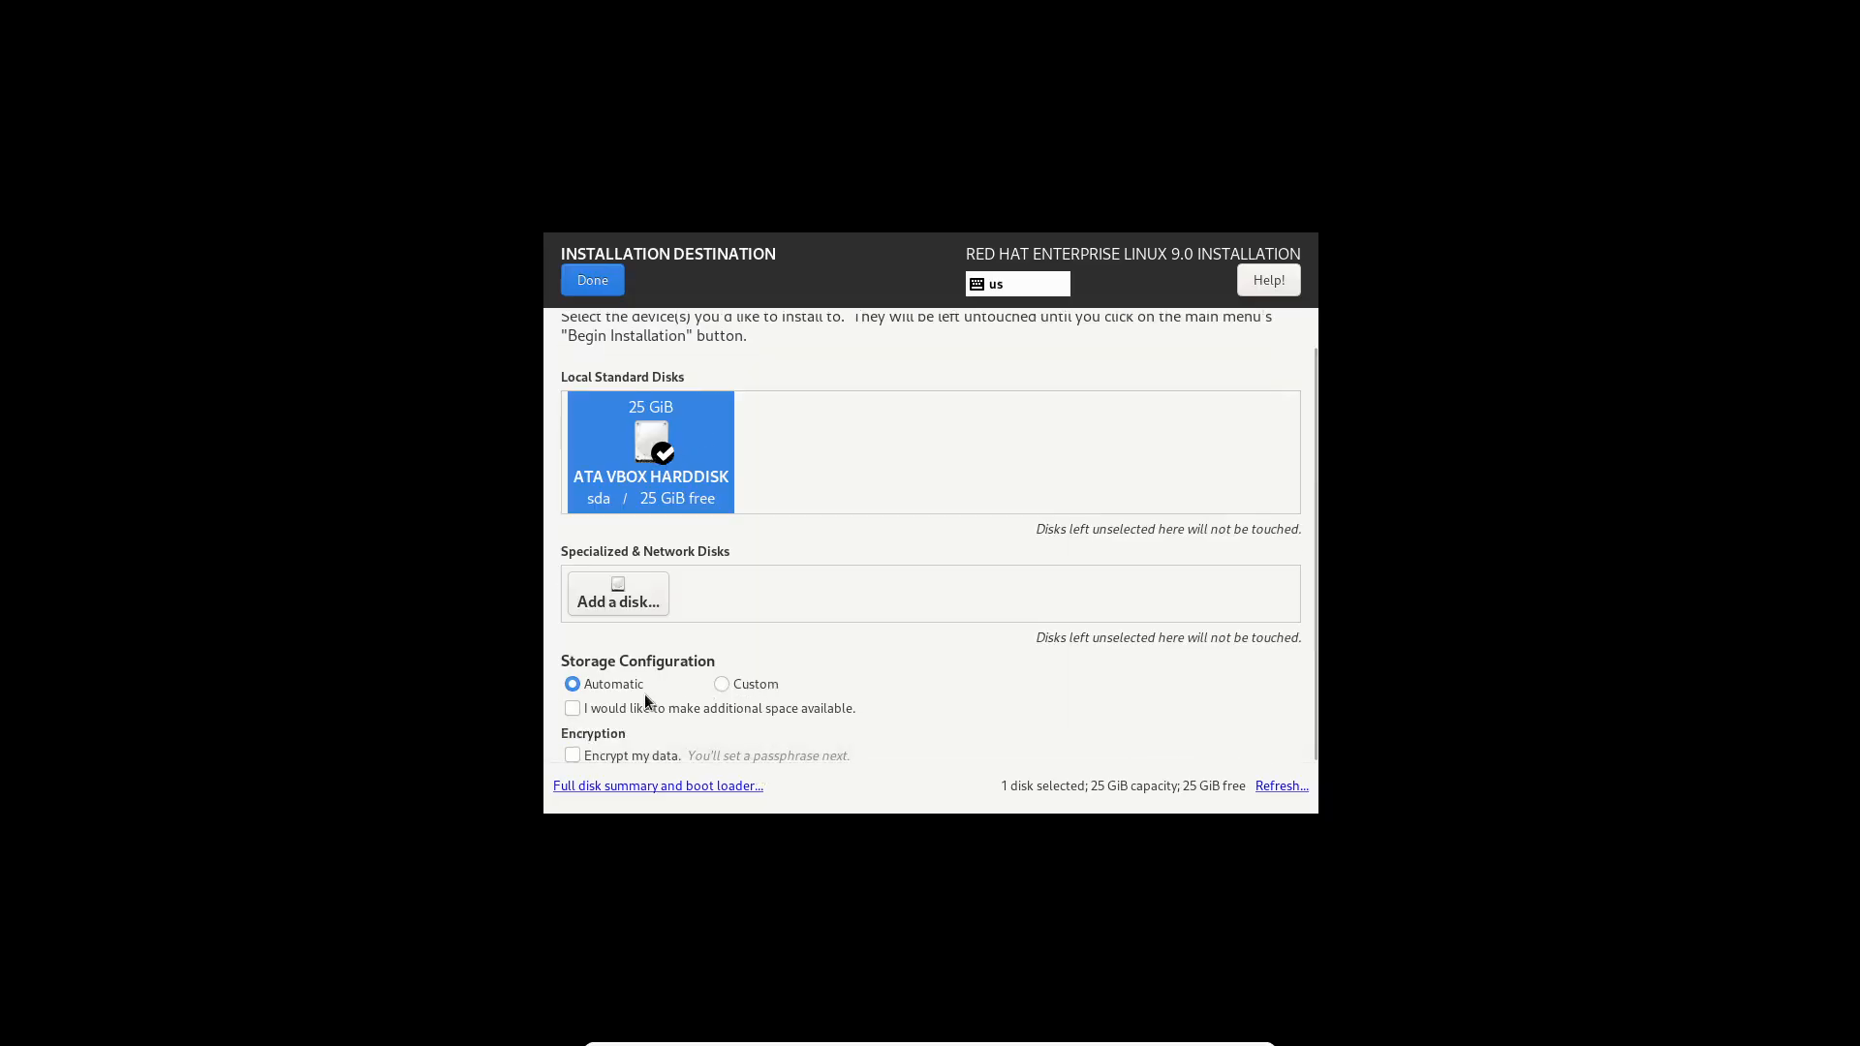
click(594, 281)
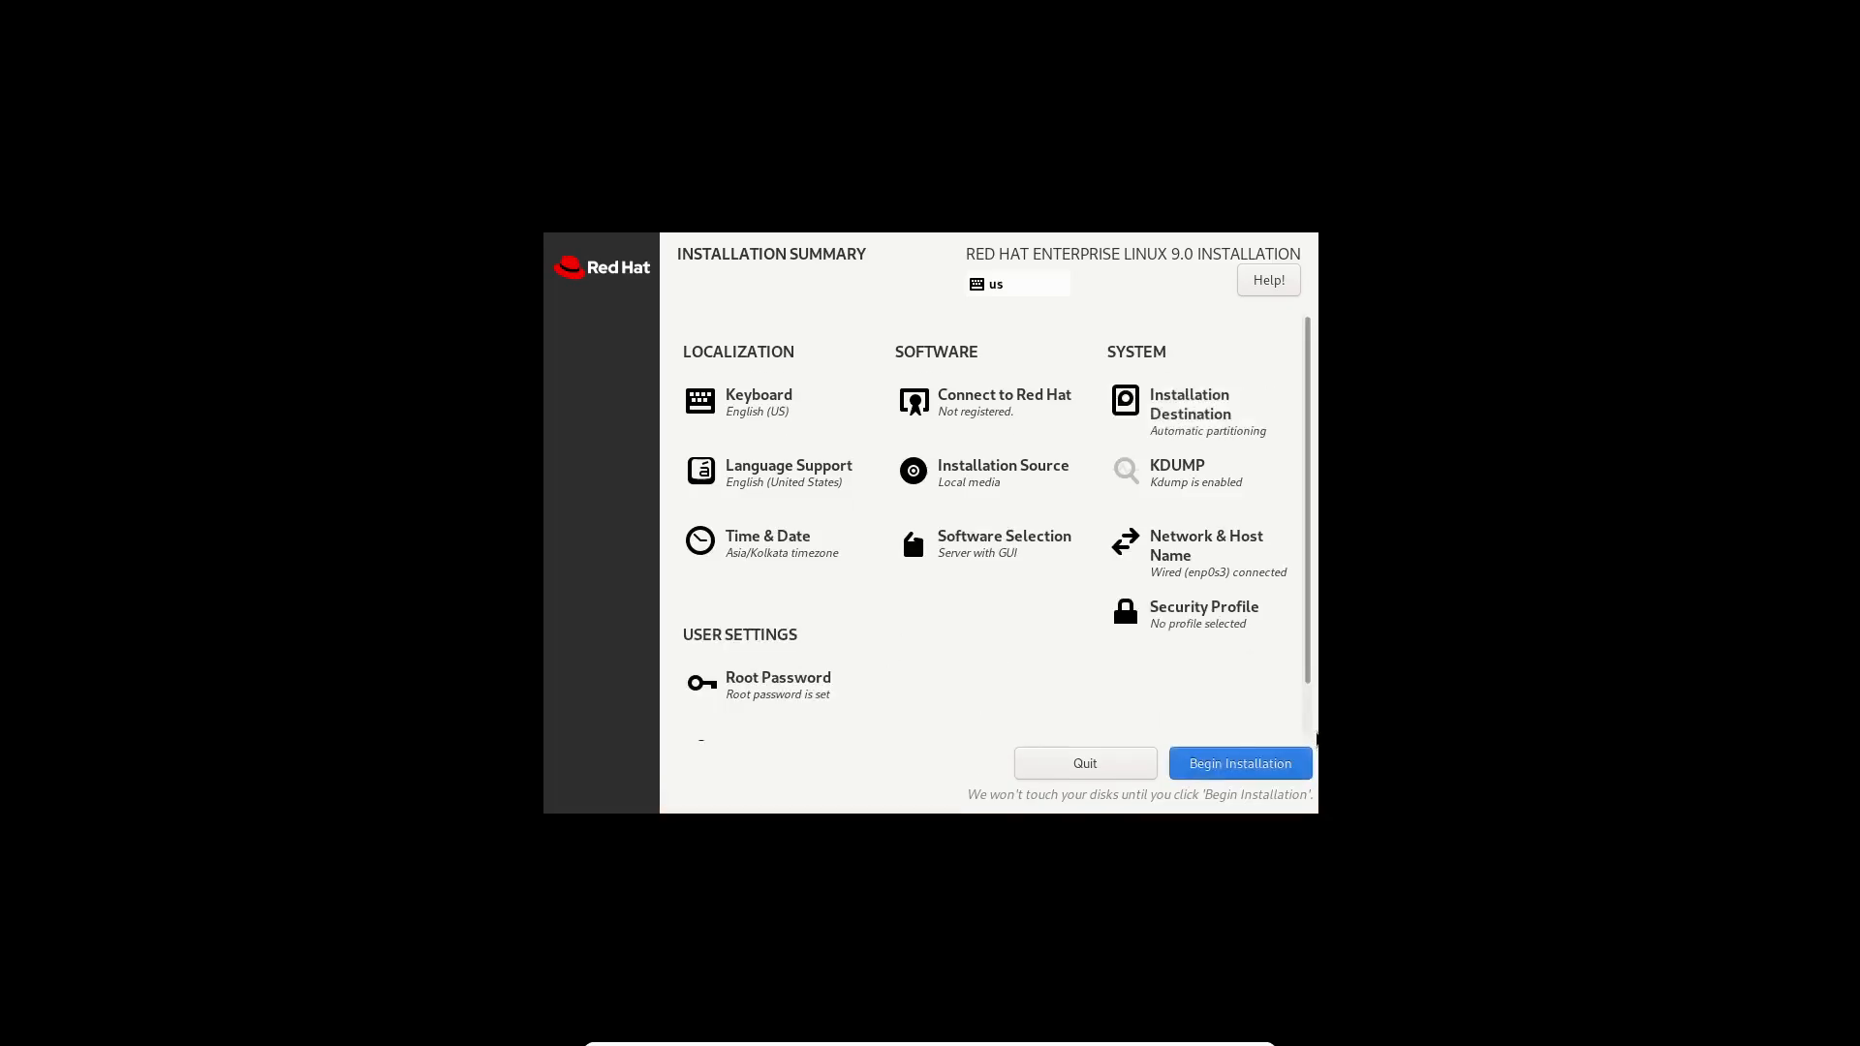
Step: Begin the installation on Red hat 2 and switch to the first Red hat VM window
click(1274, 769)
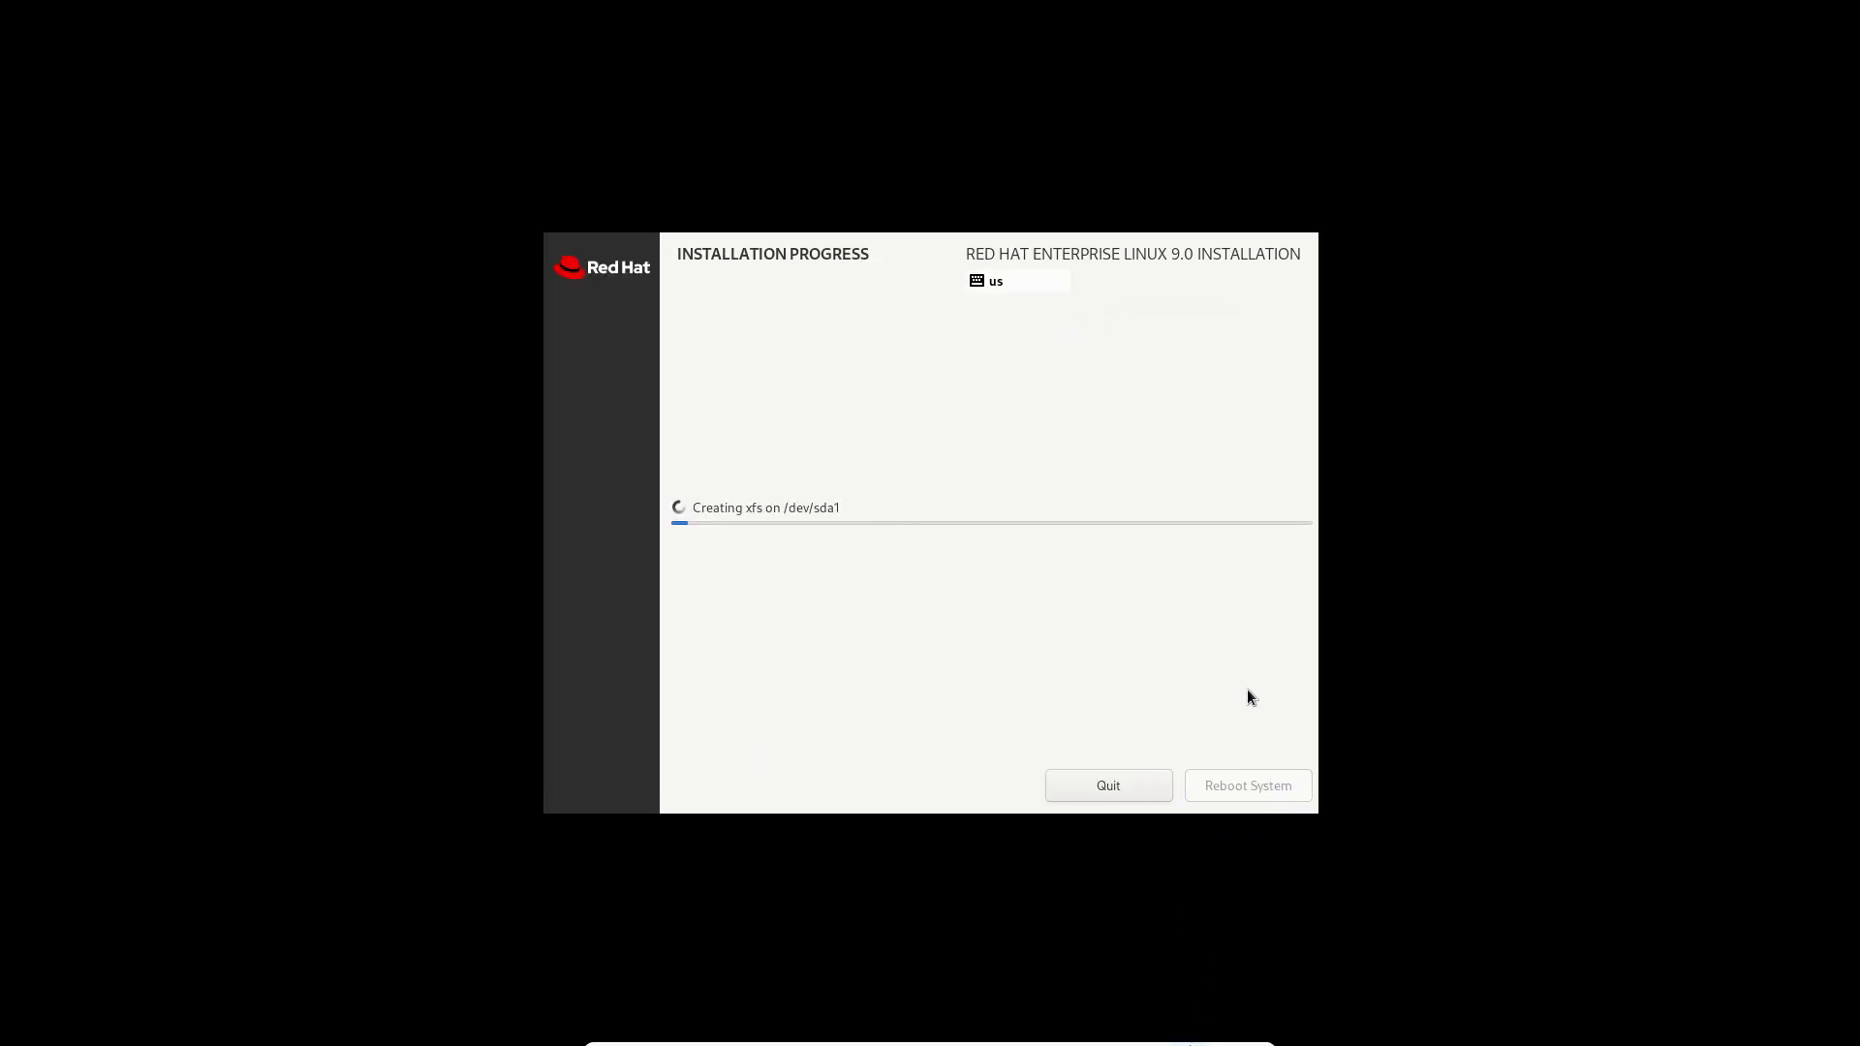
click(1190, 1036)
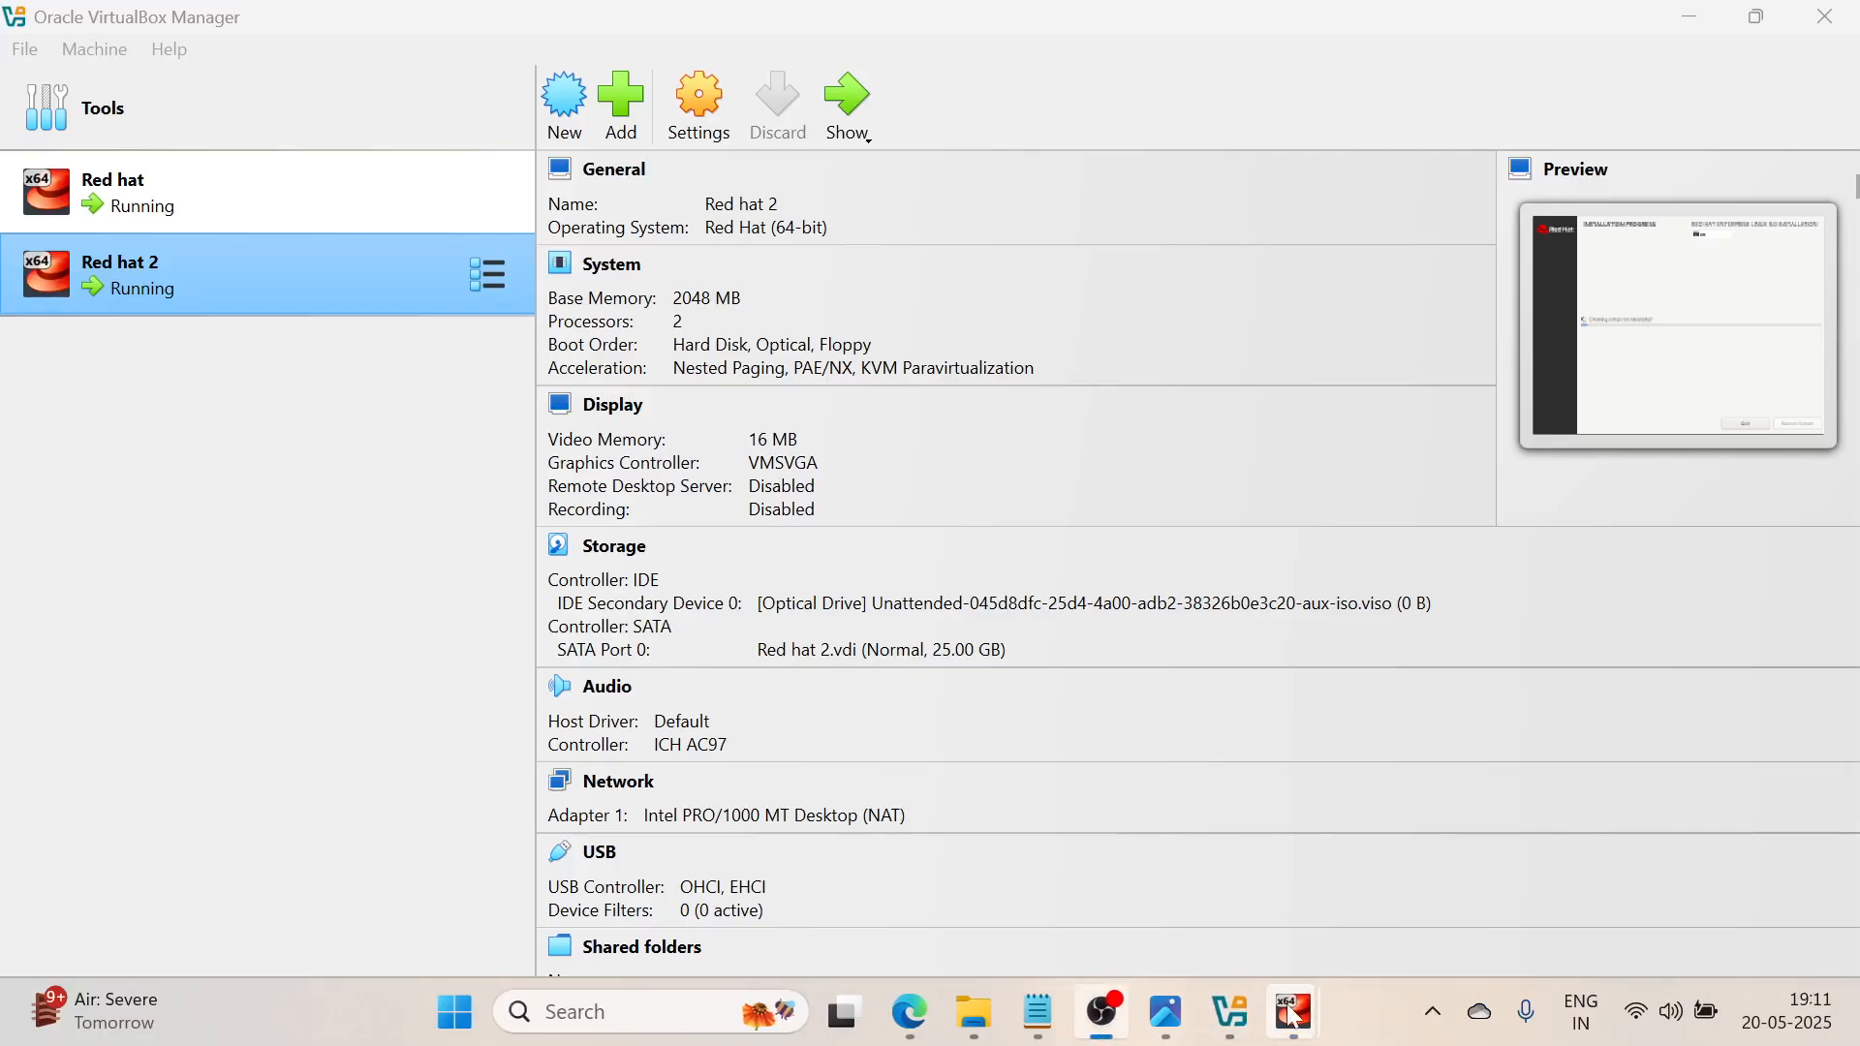
mouse_move(1293, 1013)
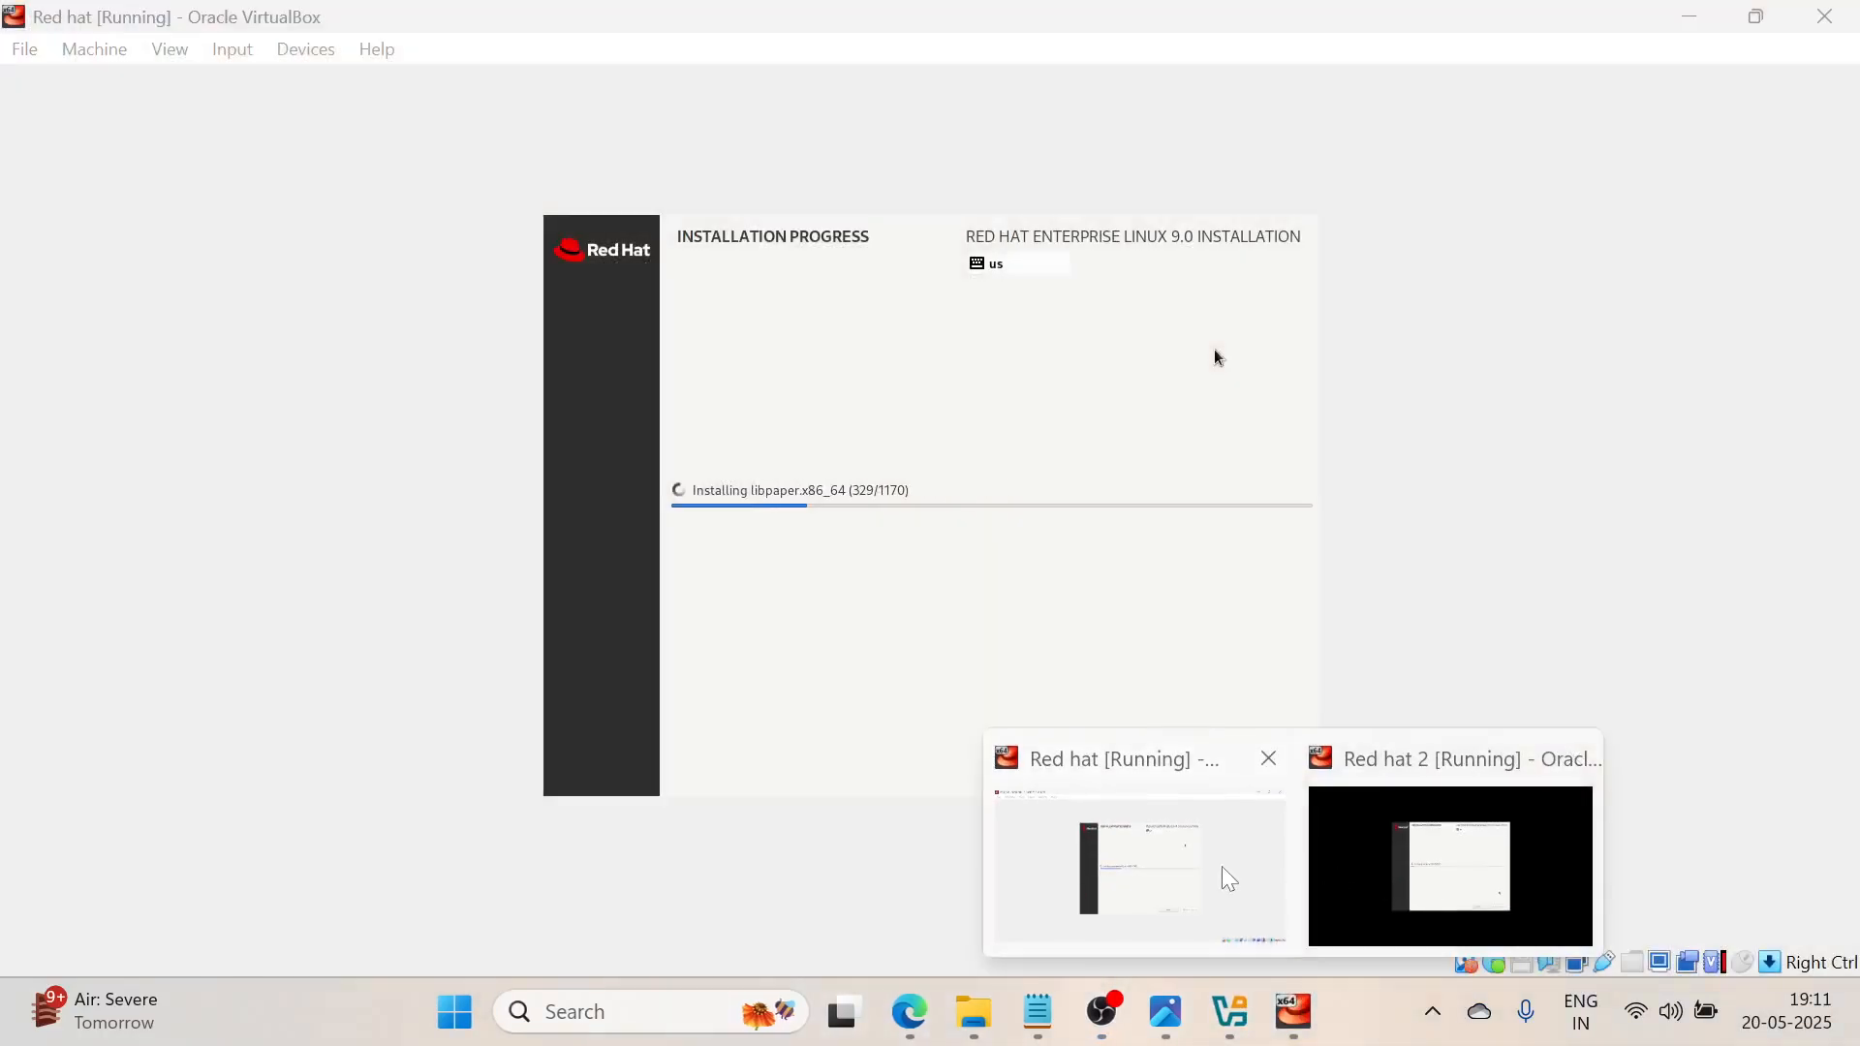
click(1229, 878)
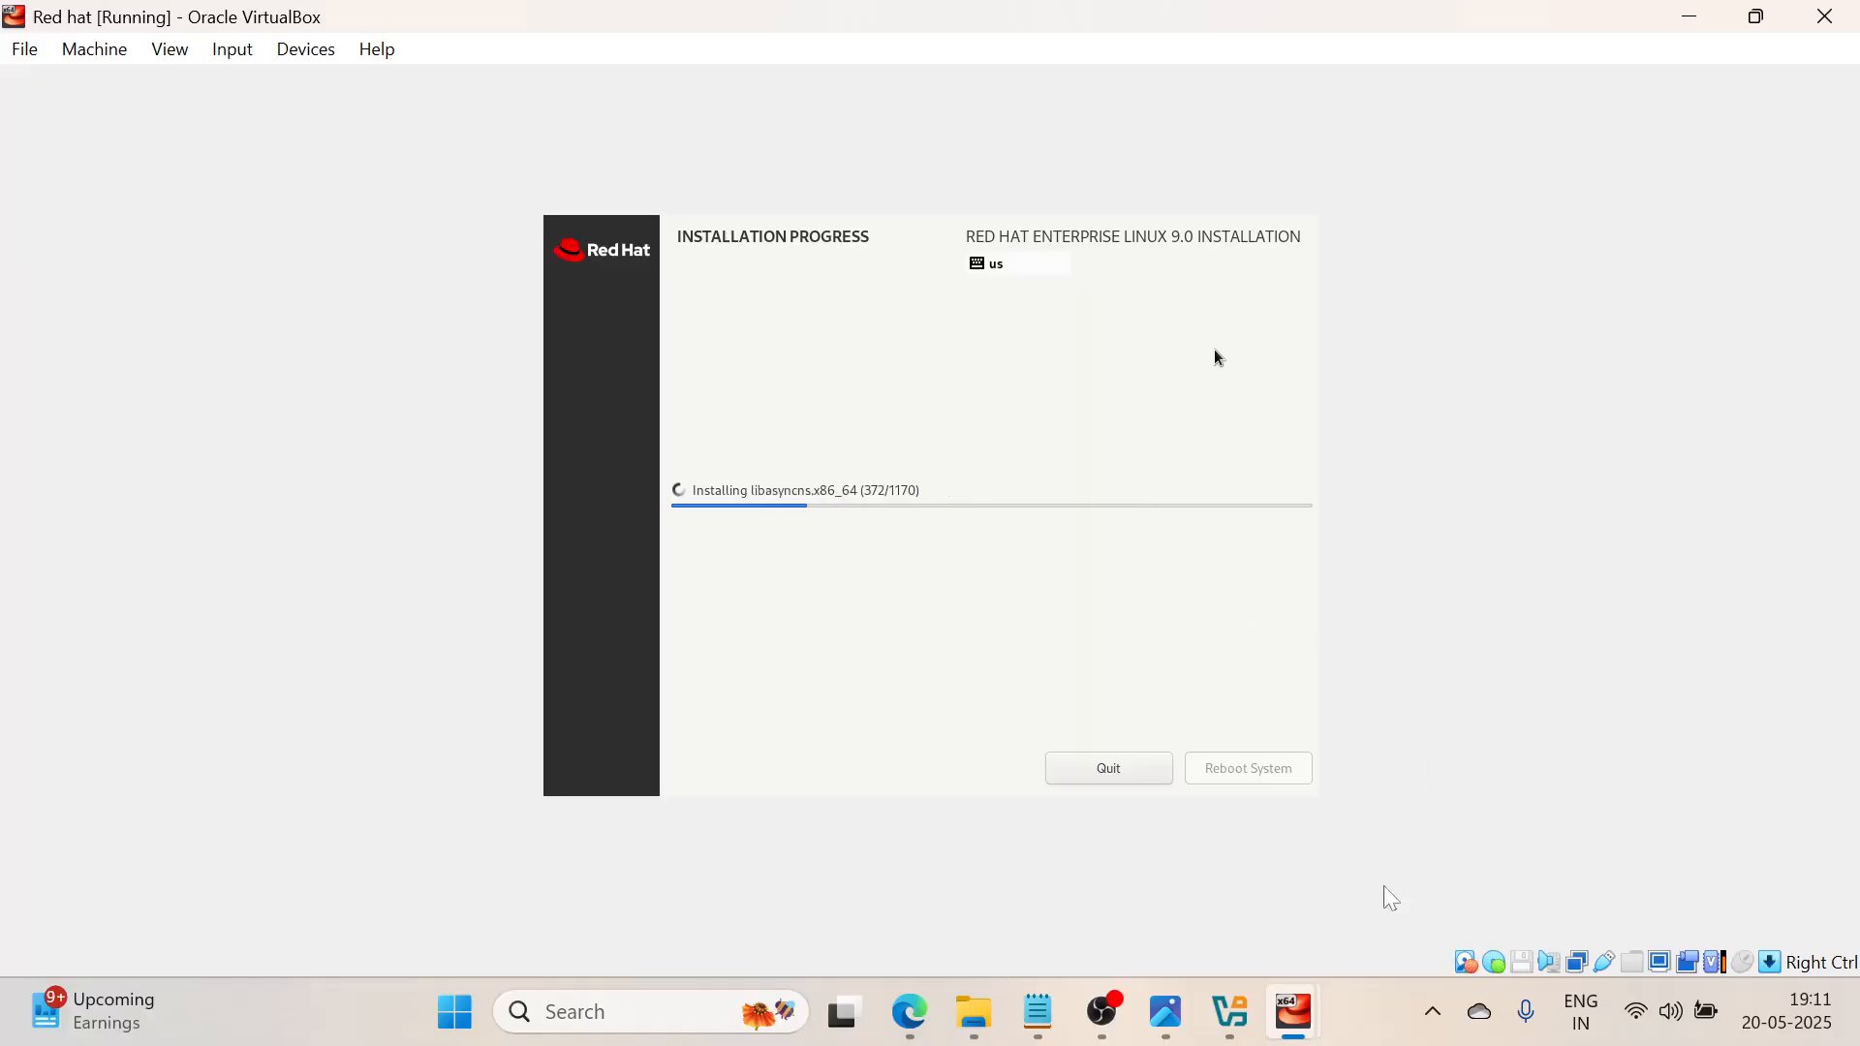
Step: Reboot the Red hat VM once its installation is complete
mouse_move(1295, 1008)
key(alt+Tab)
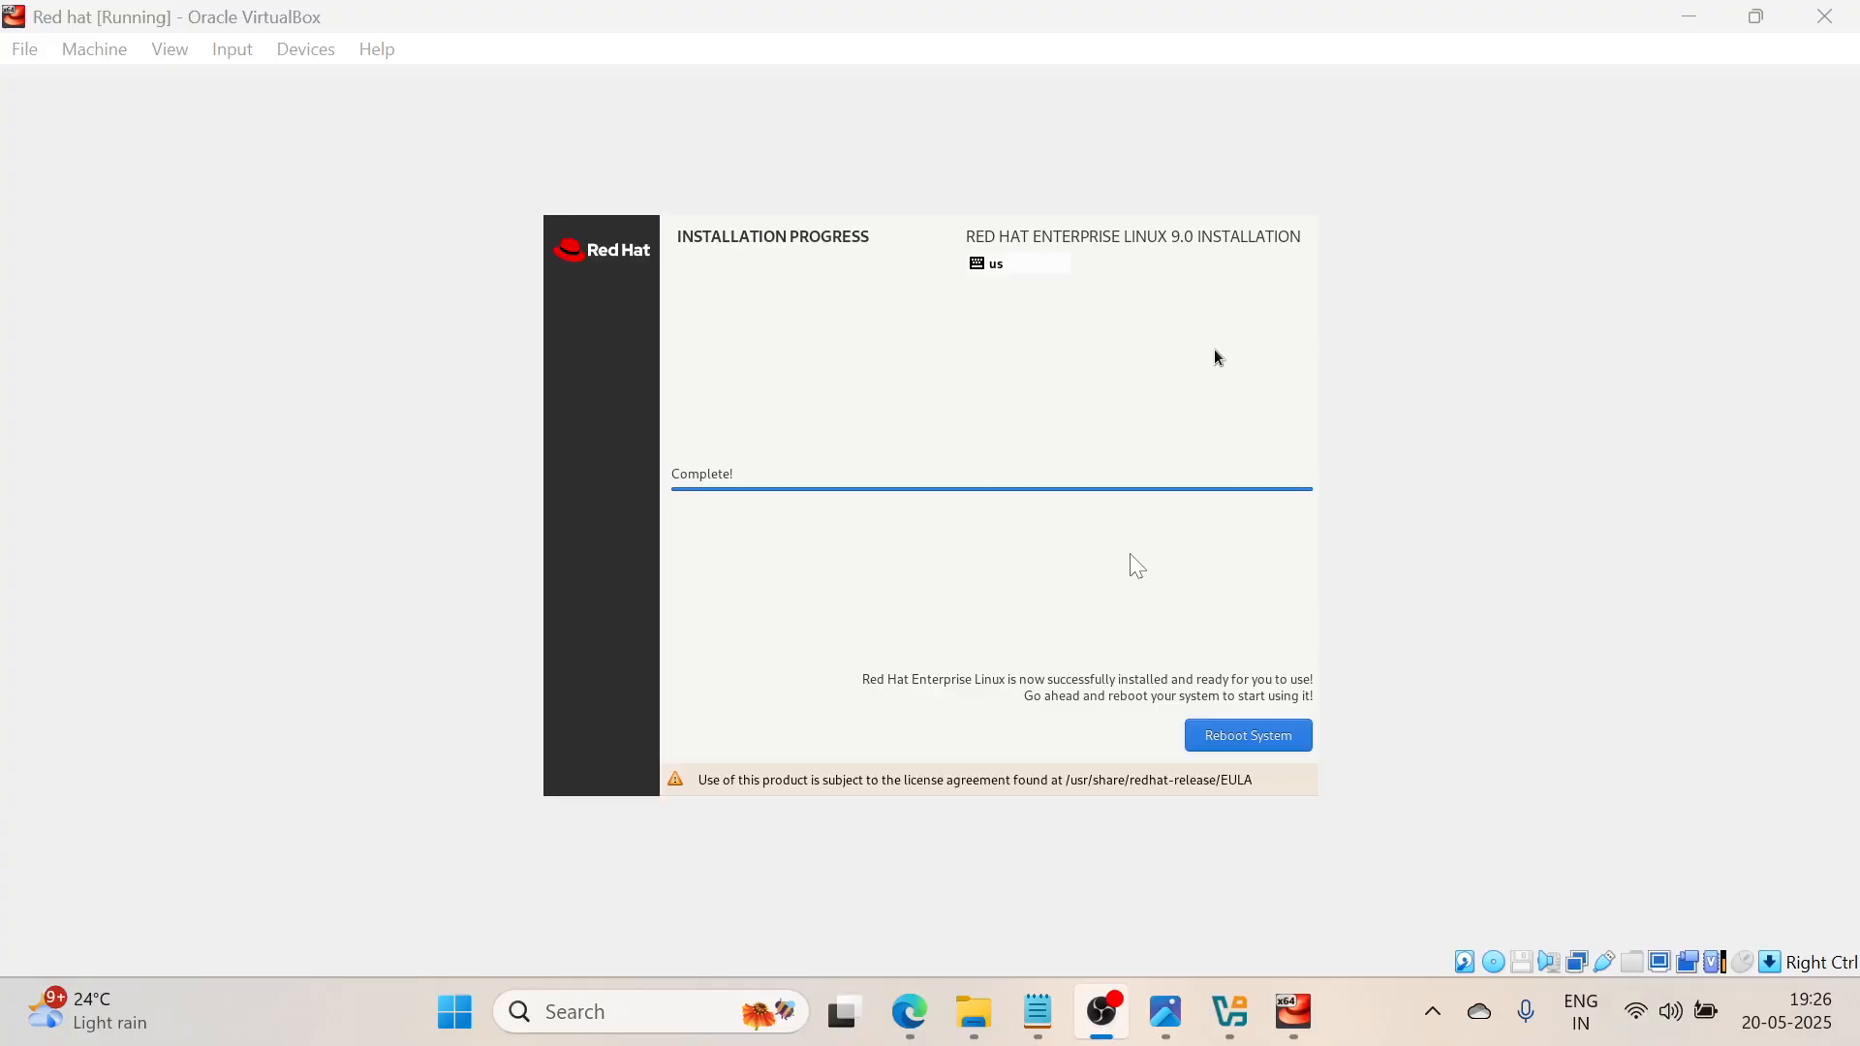
click(1243, 746)
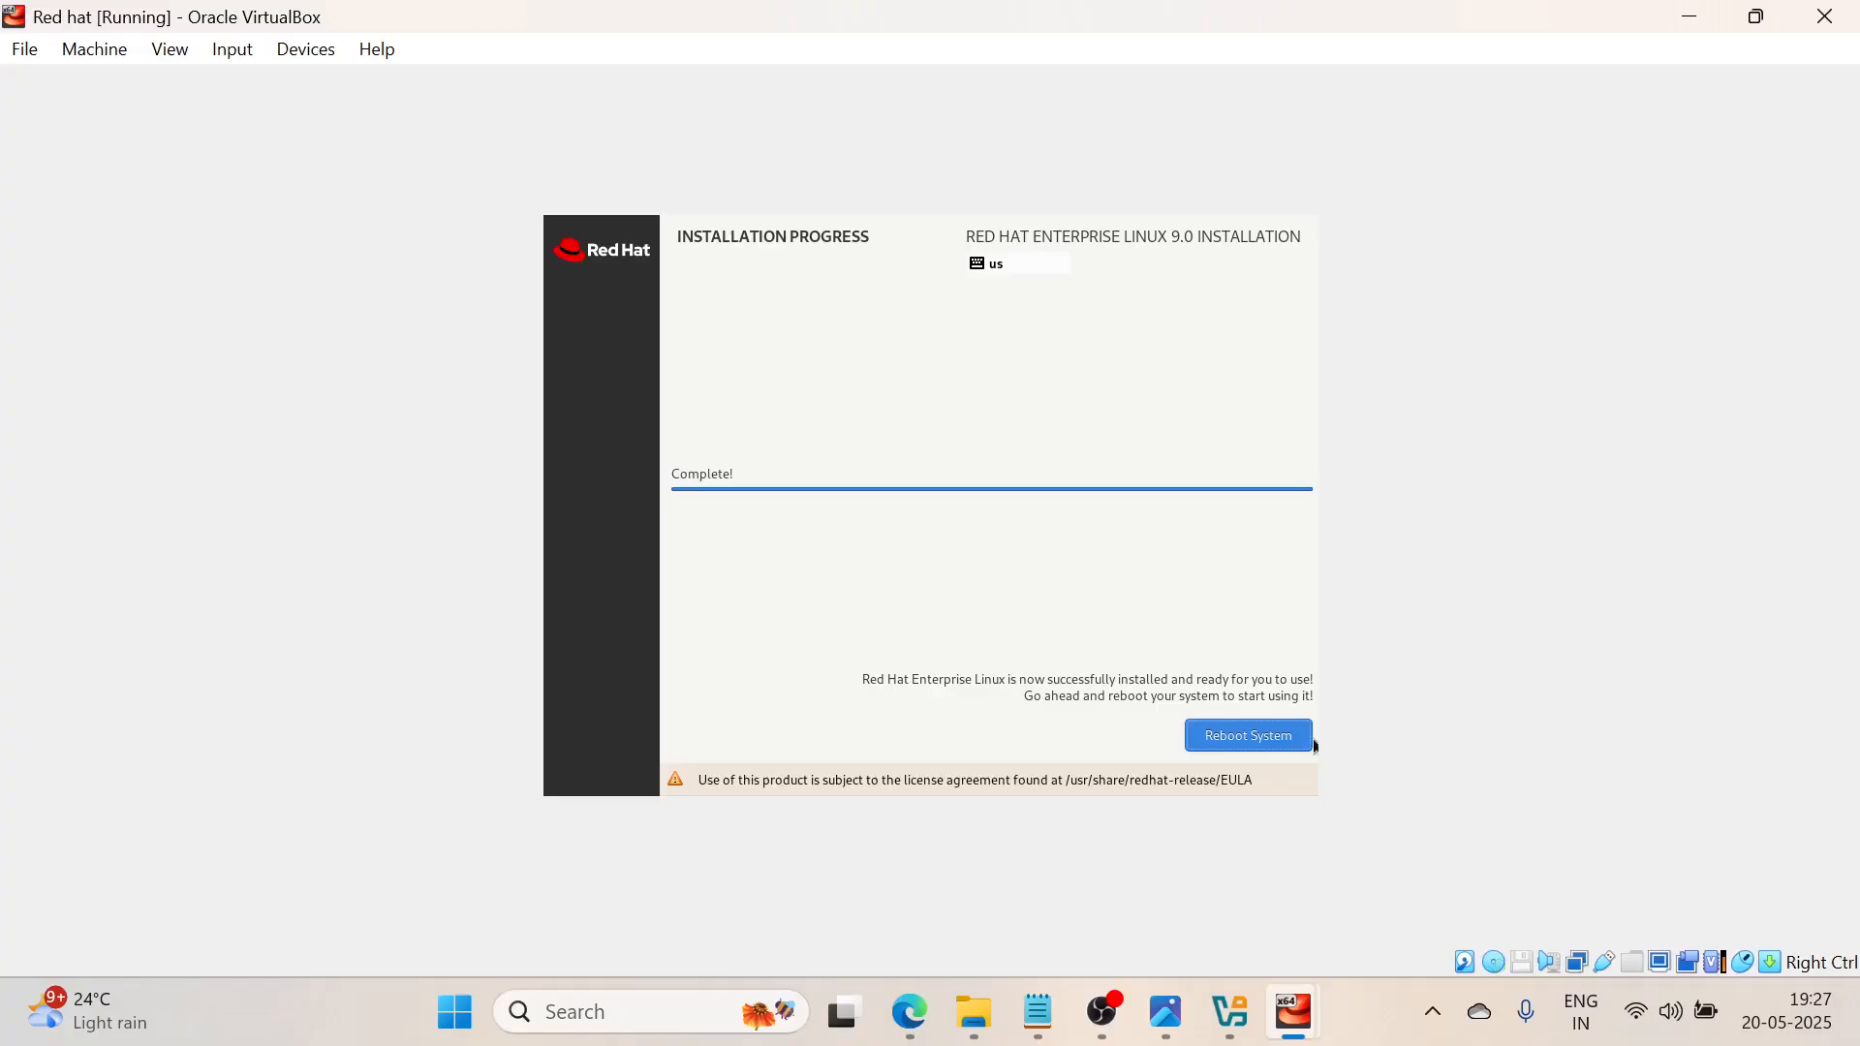
click(1246, 740)
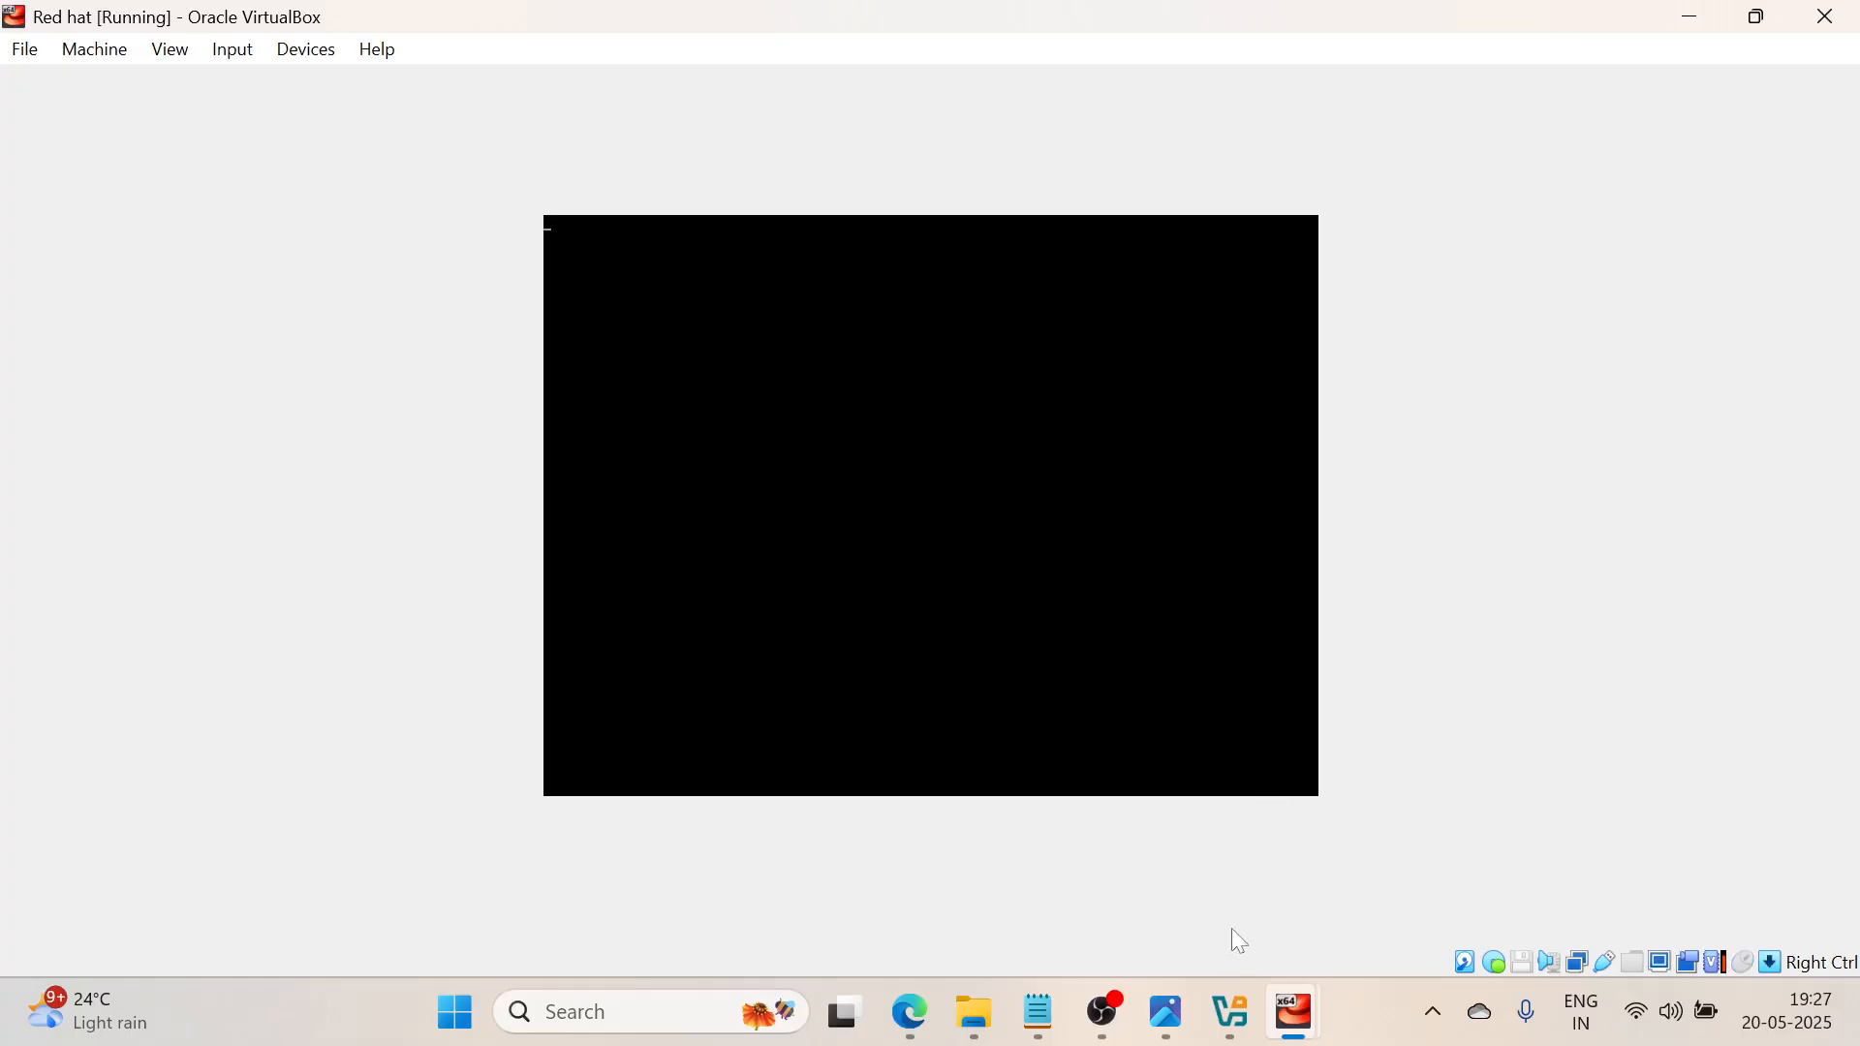
Step: Check the Red hat 2 installation progress and return to the Red hat VM window
mouse_move(1293, 1027)
click(1332, 804)
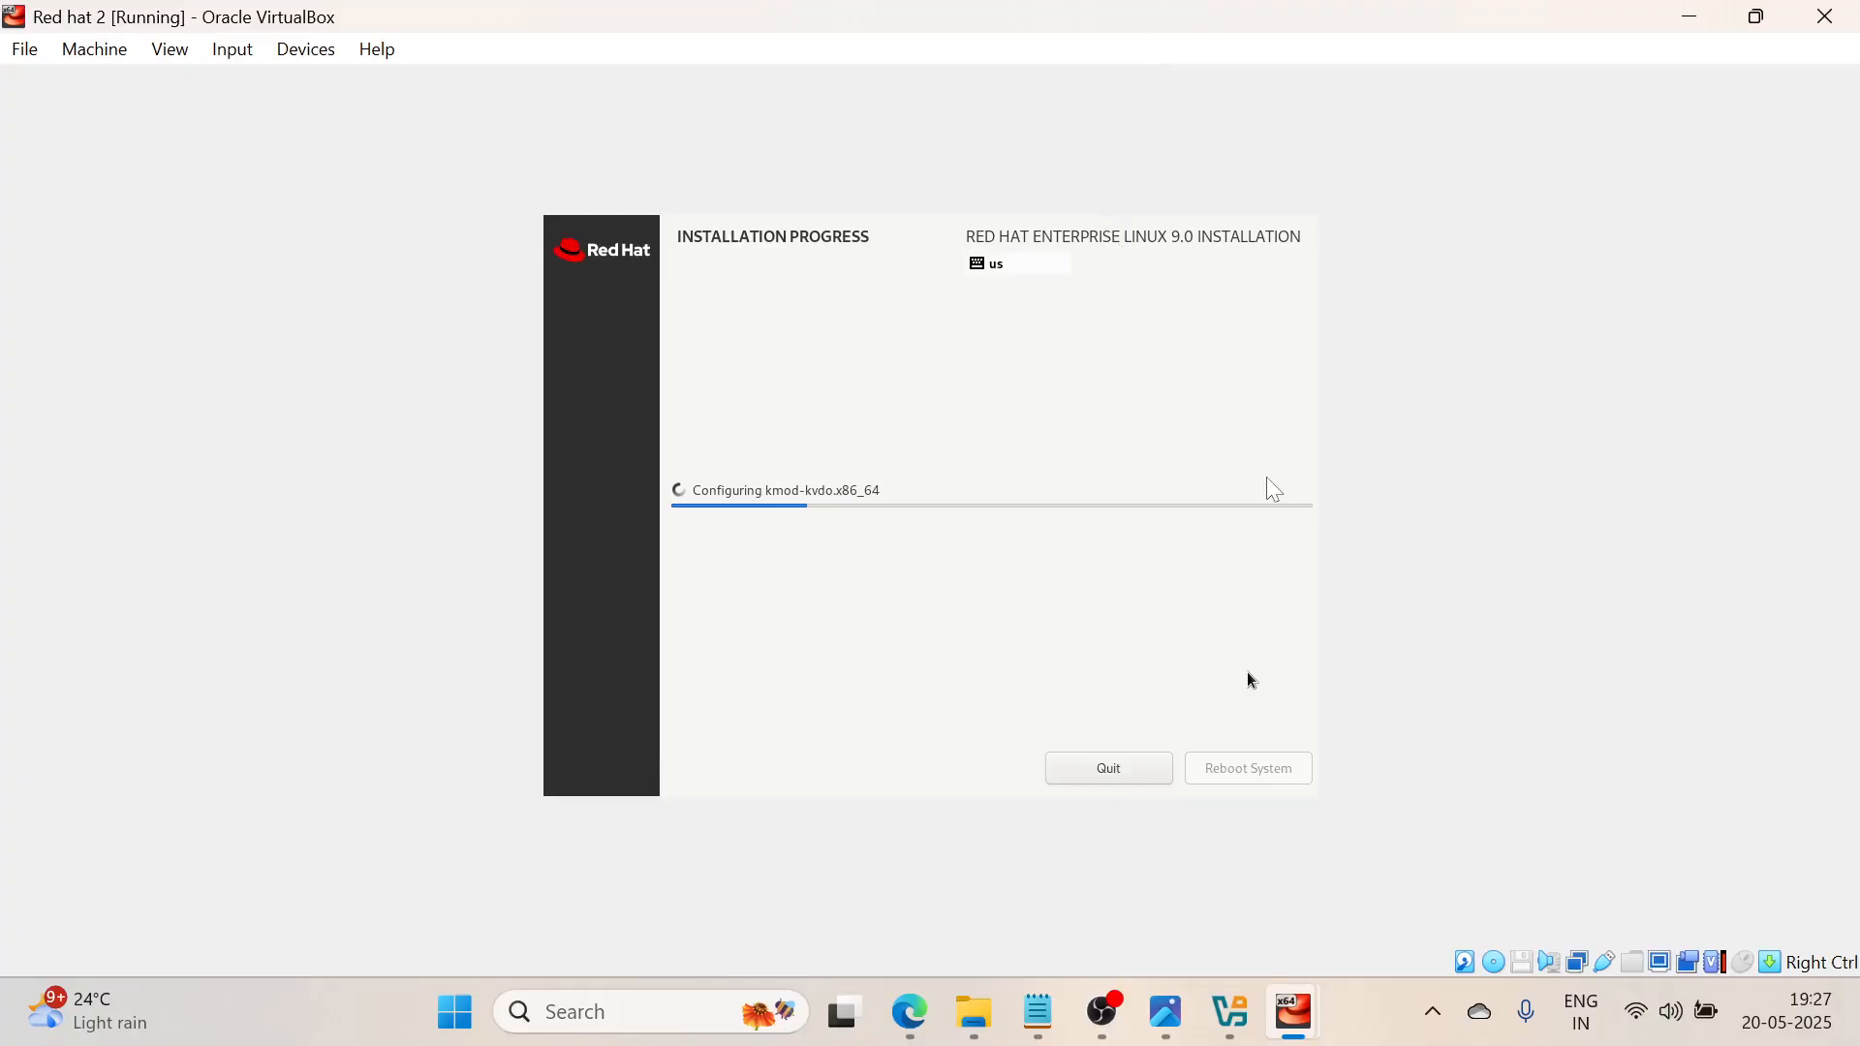
mouse_move(1293, 1012)
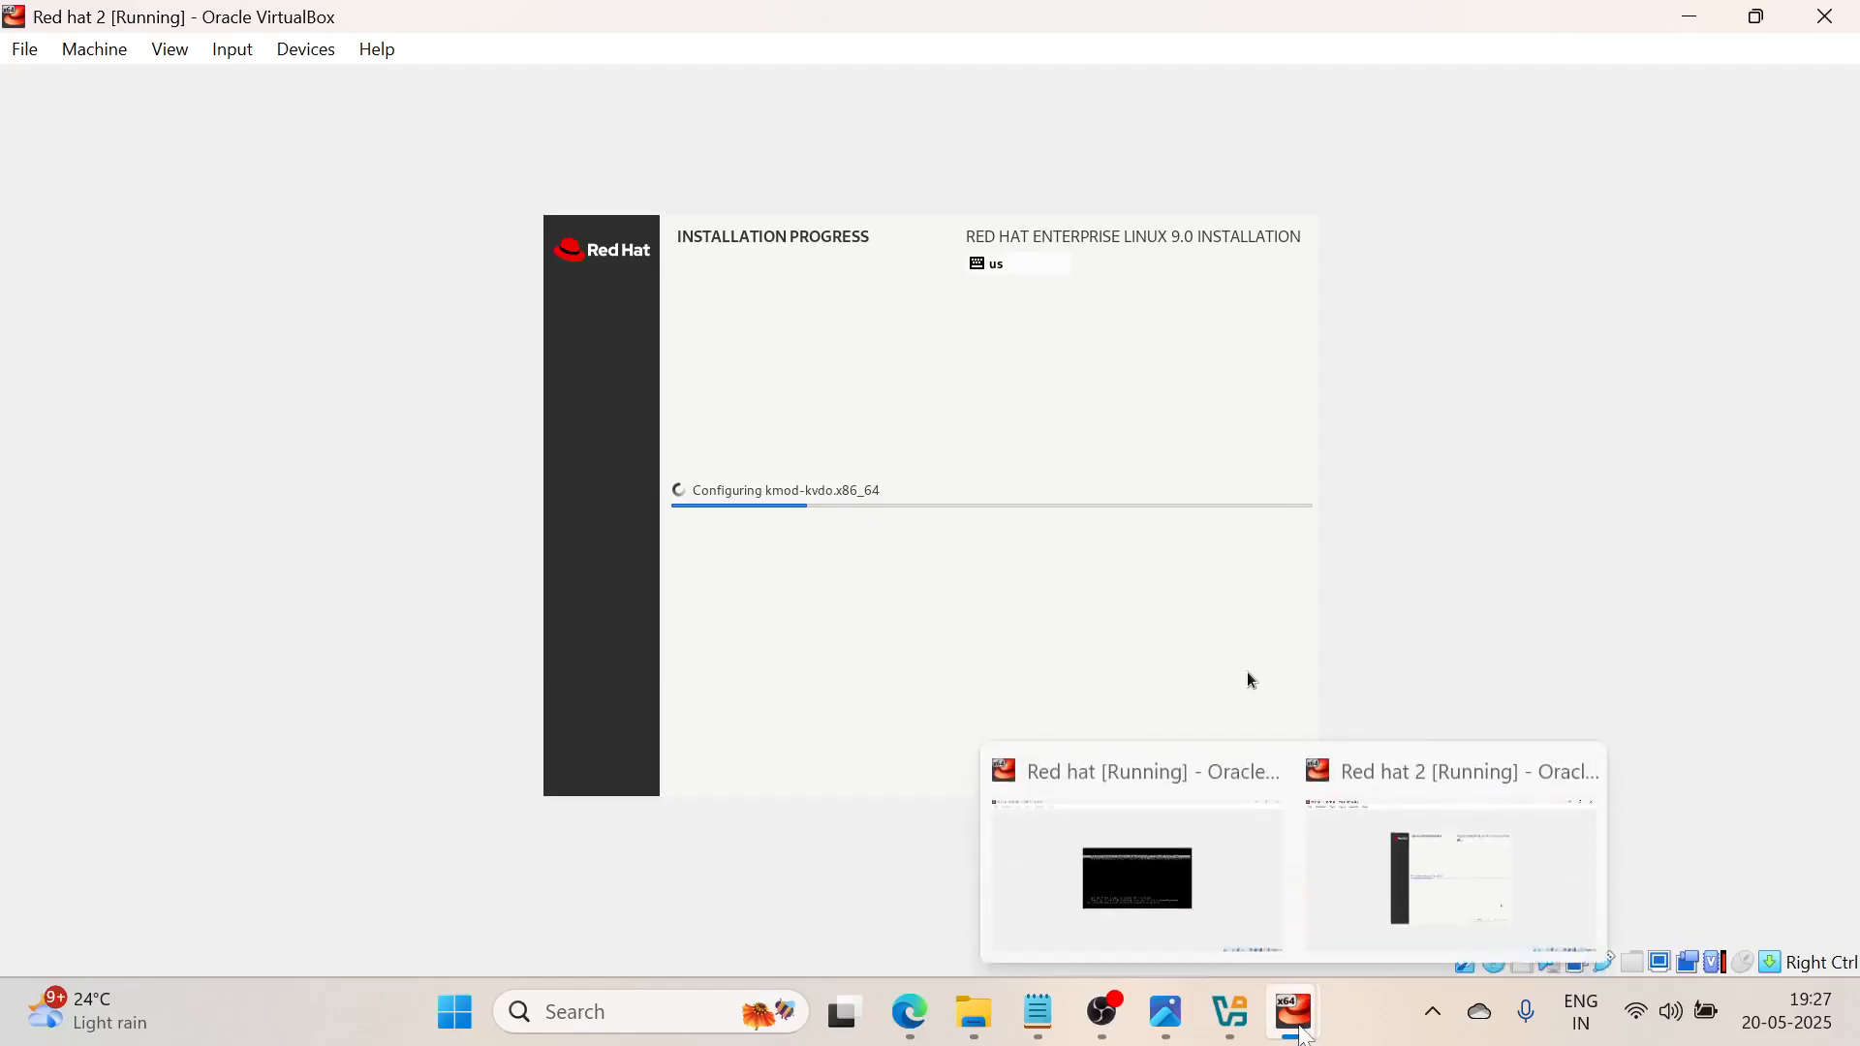
click(1263, 938)
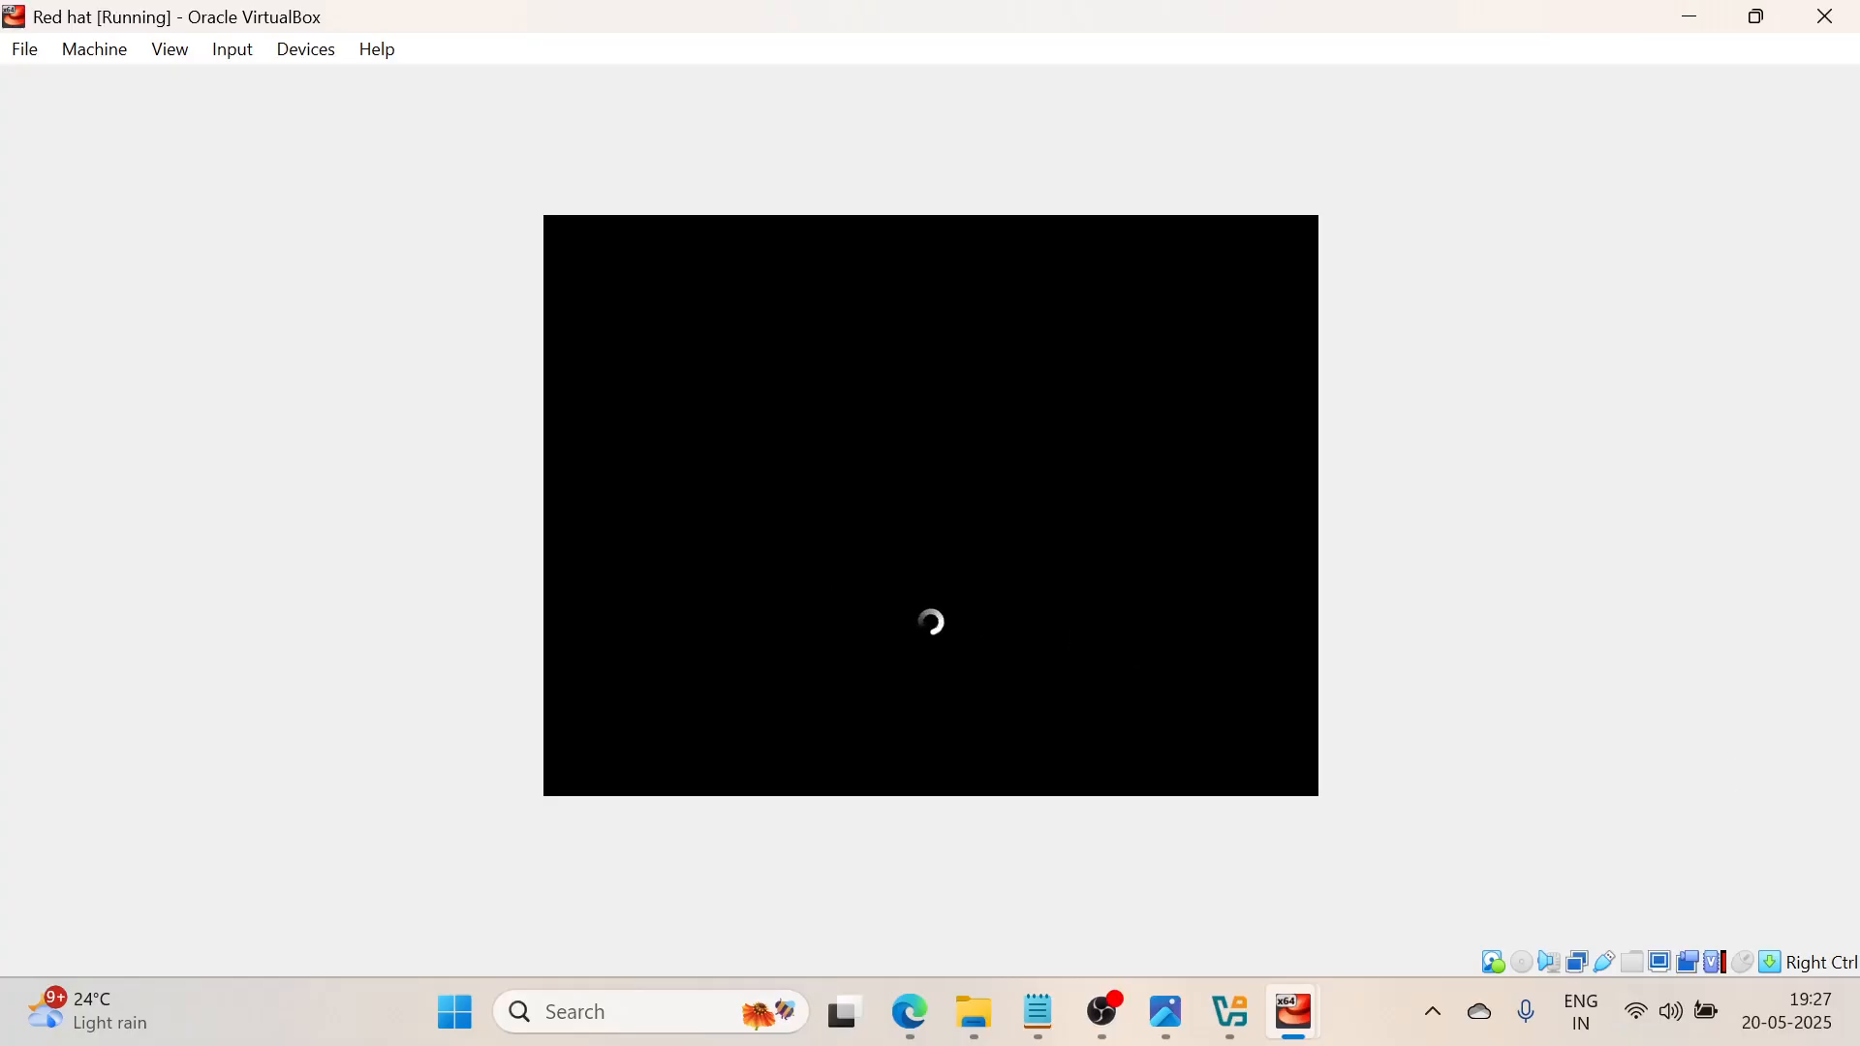
Step: Switch the rebooted Red hat VM window to full-screen mode
key(alt+Tab)
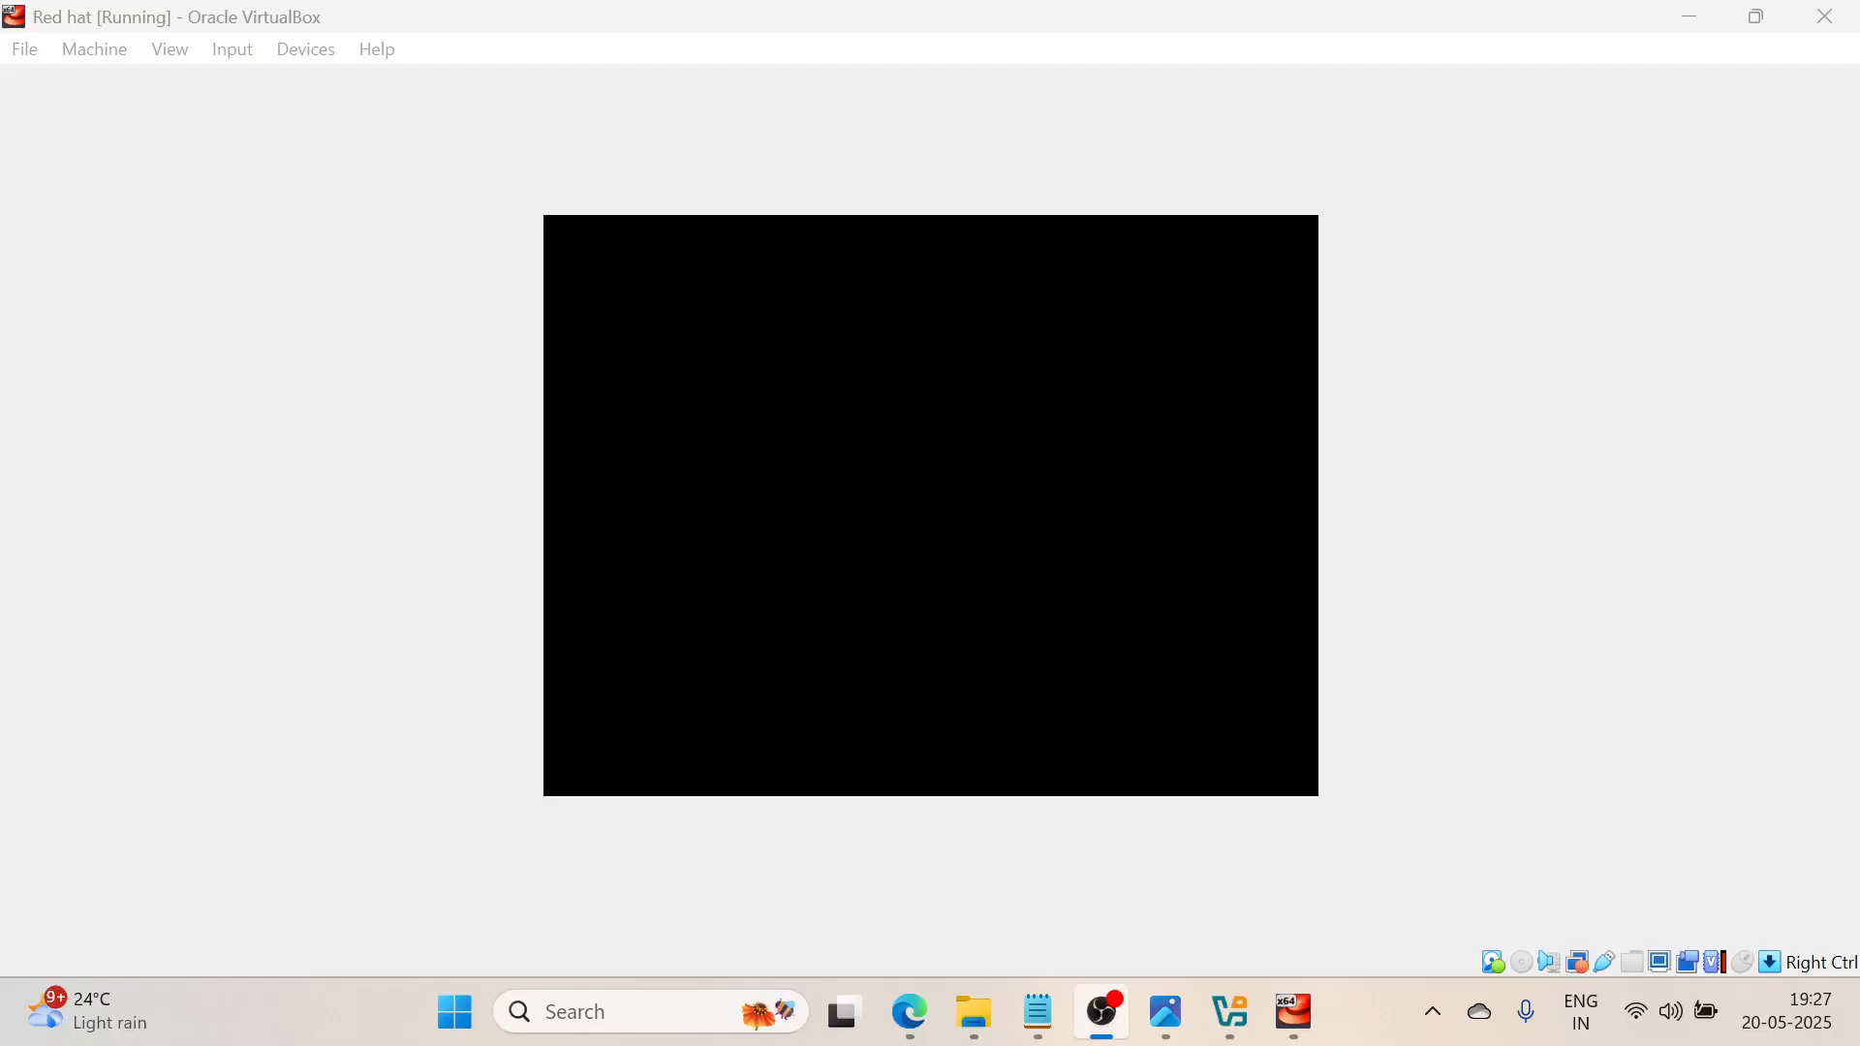
click(396, 158)
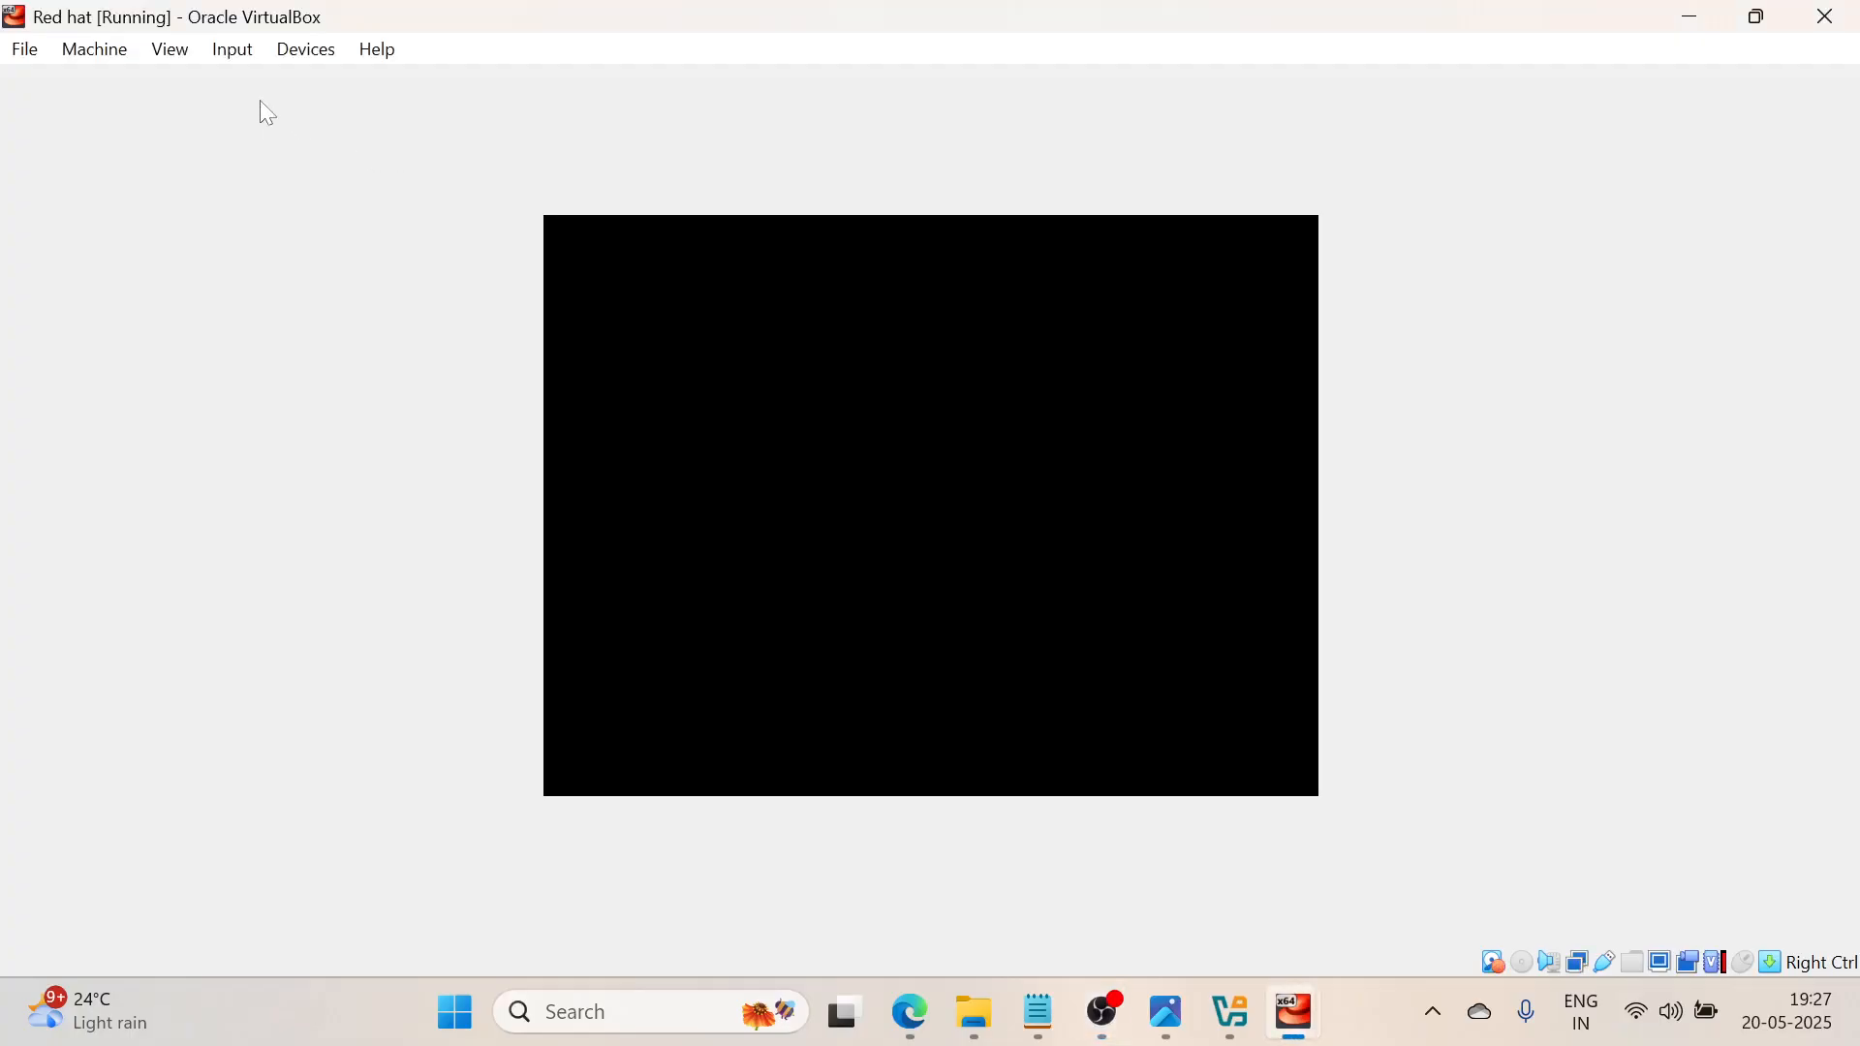
click(172, 53)
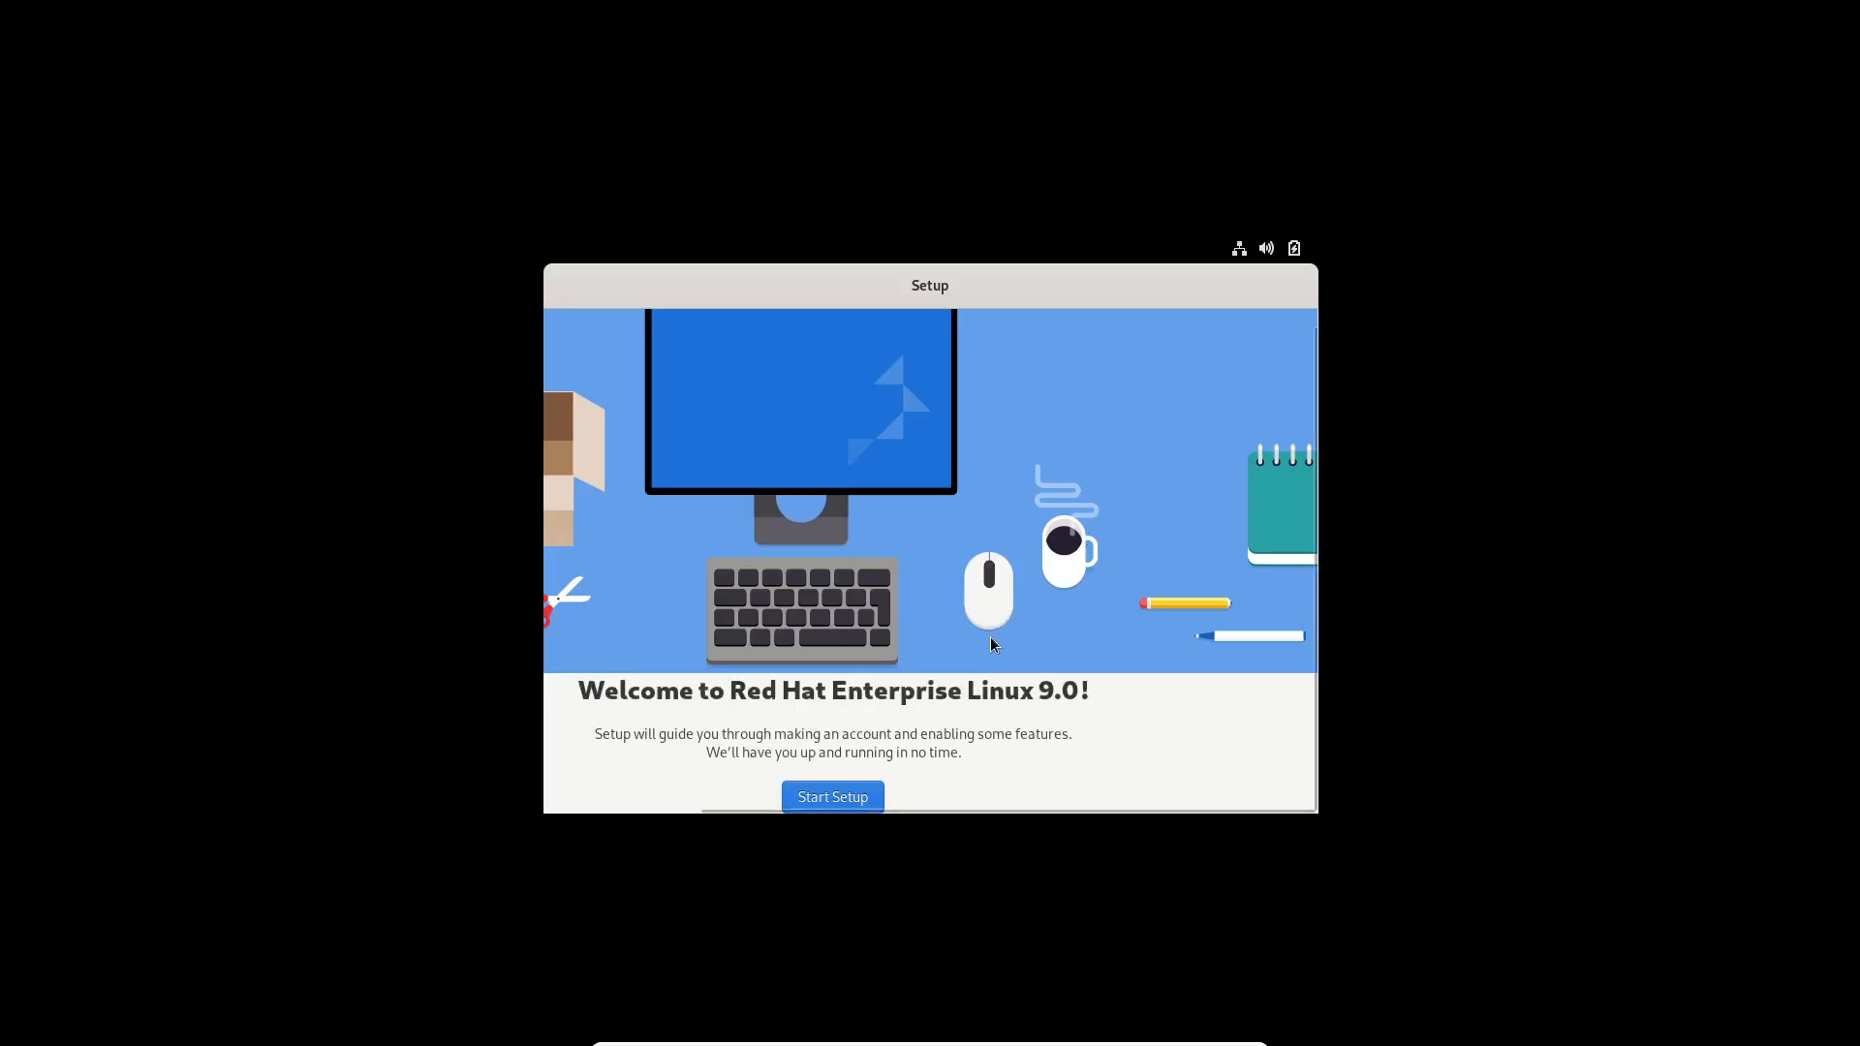
Step: Start the initial setup, keep the privacy defaults, and skip connecting online accounts
click(829, 792)
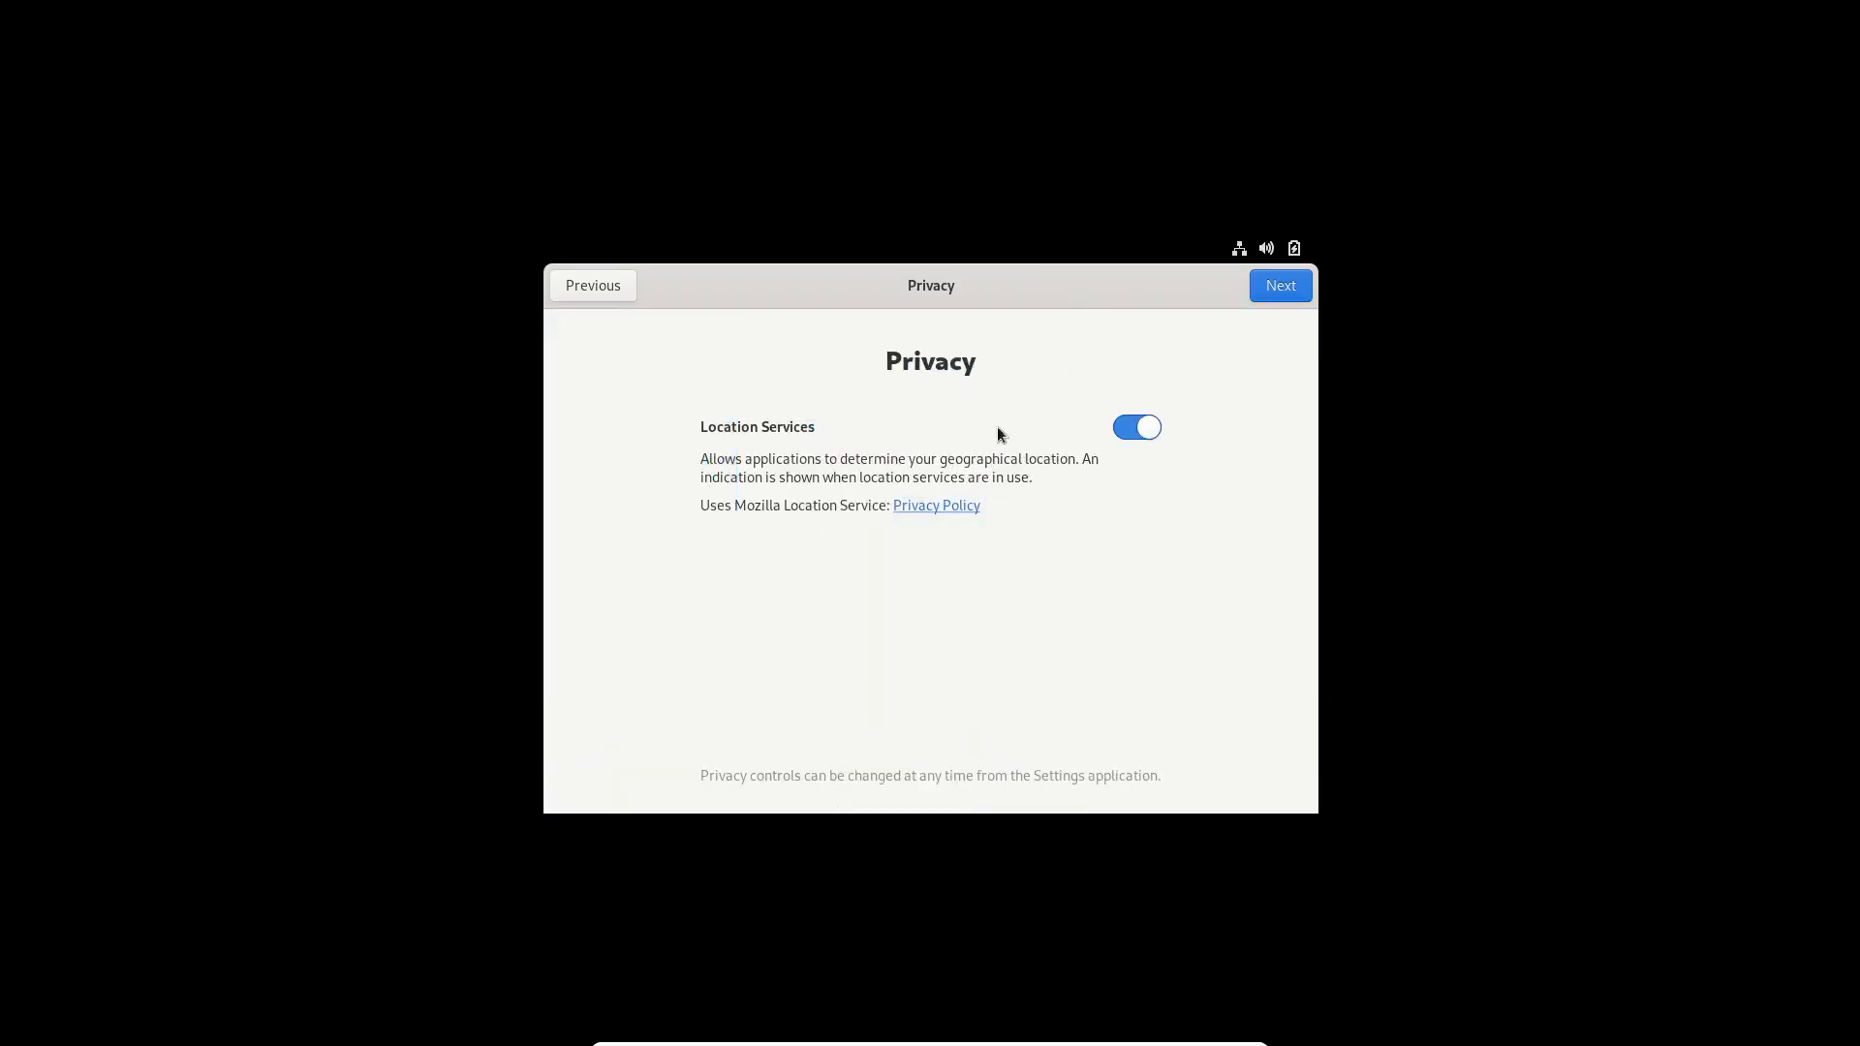
click(1259, 294)
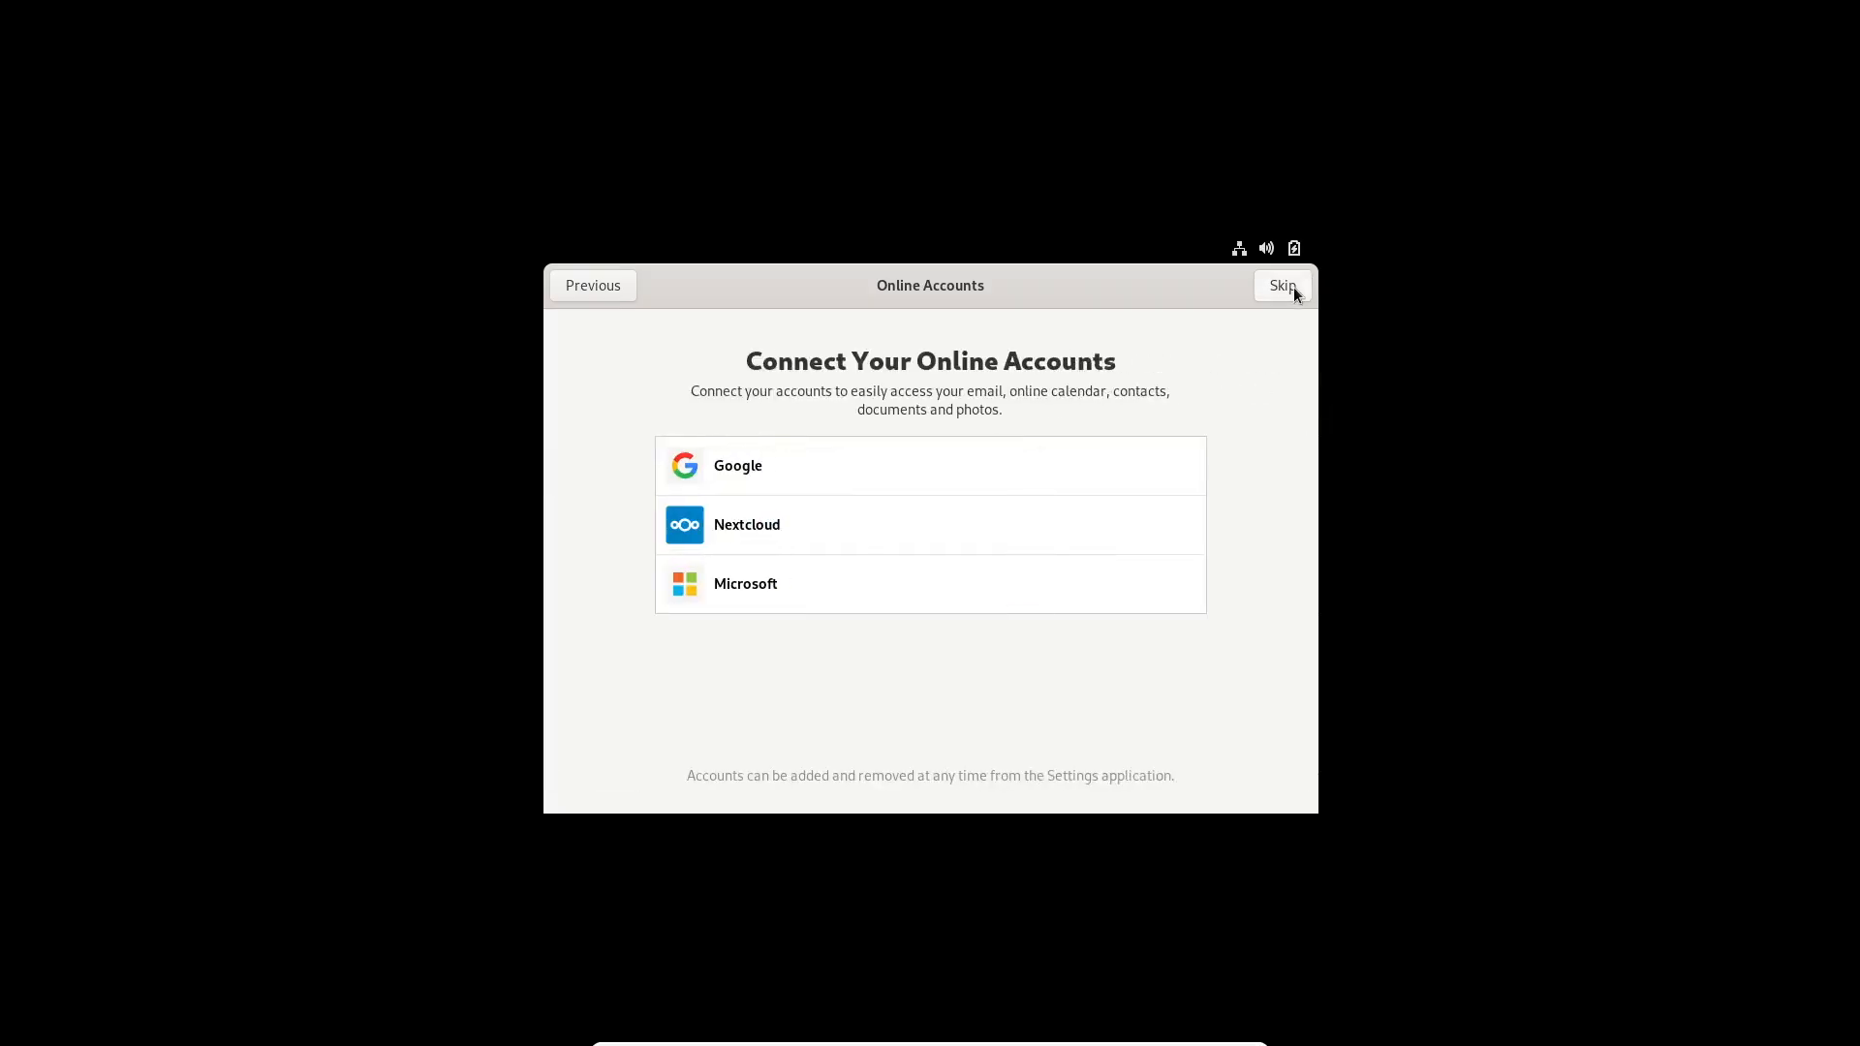
click(1283, 287)
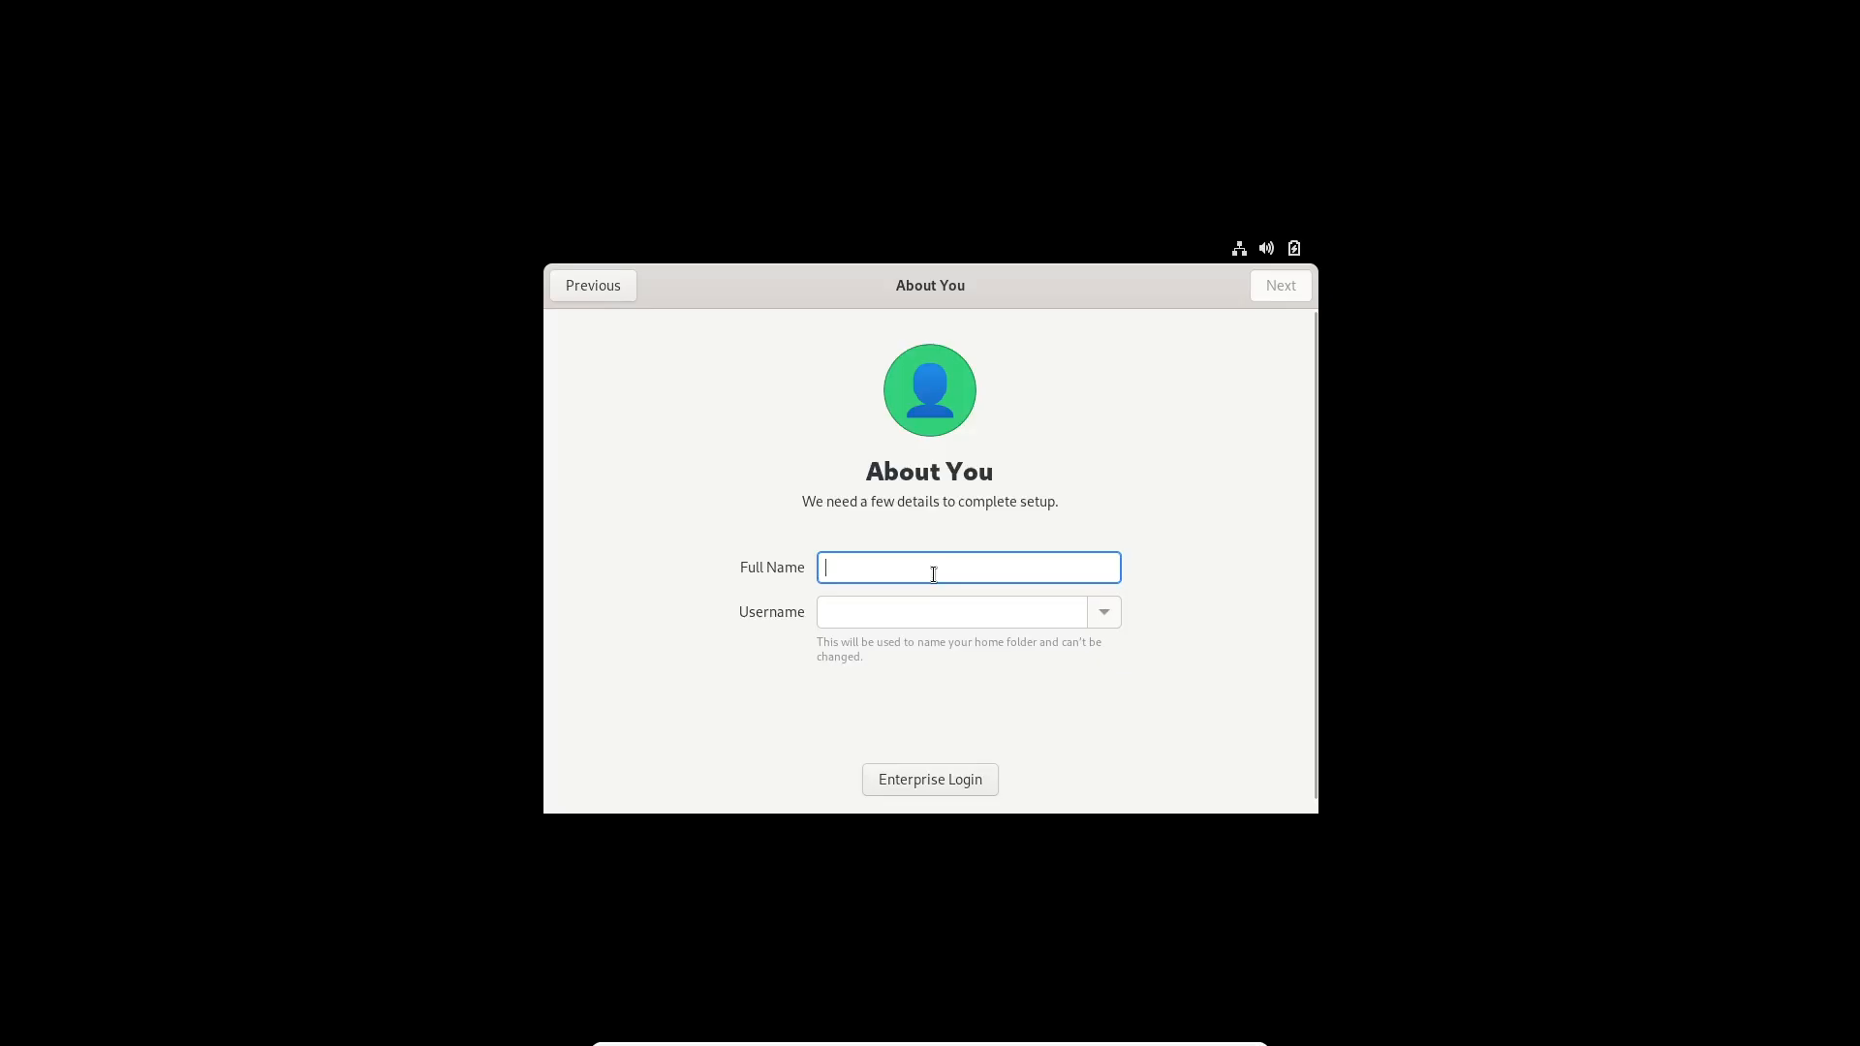
Step: Enter servera as the full name, switch to Enterprise Login, and set the domain to servera.com
text(servera)
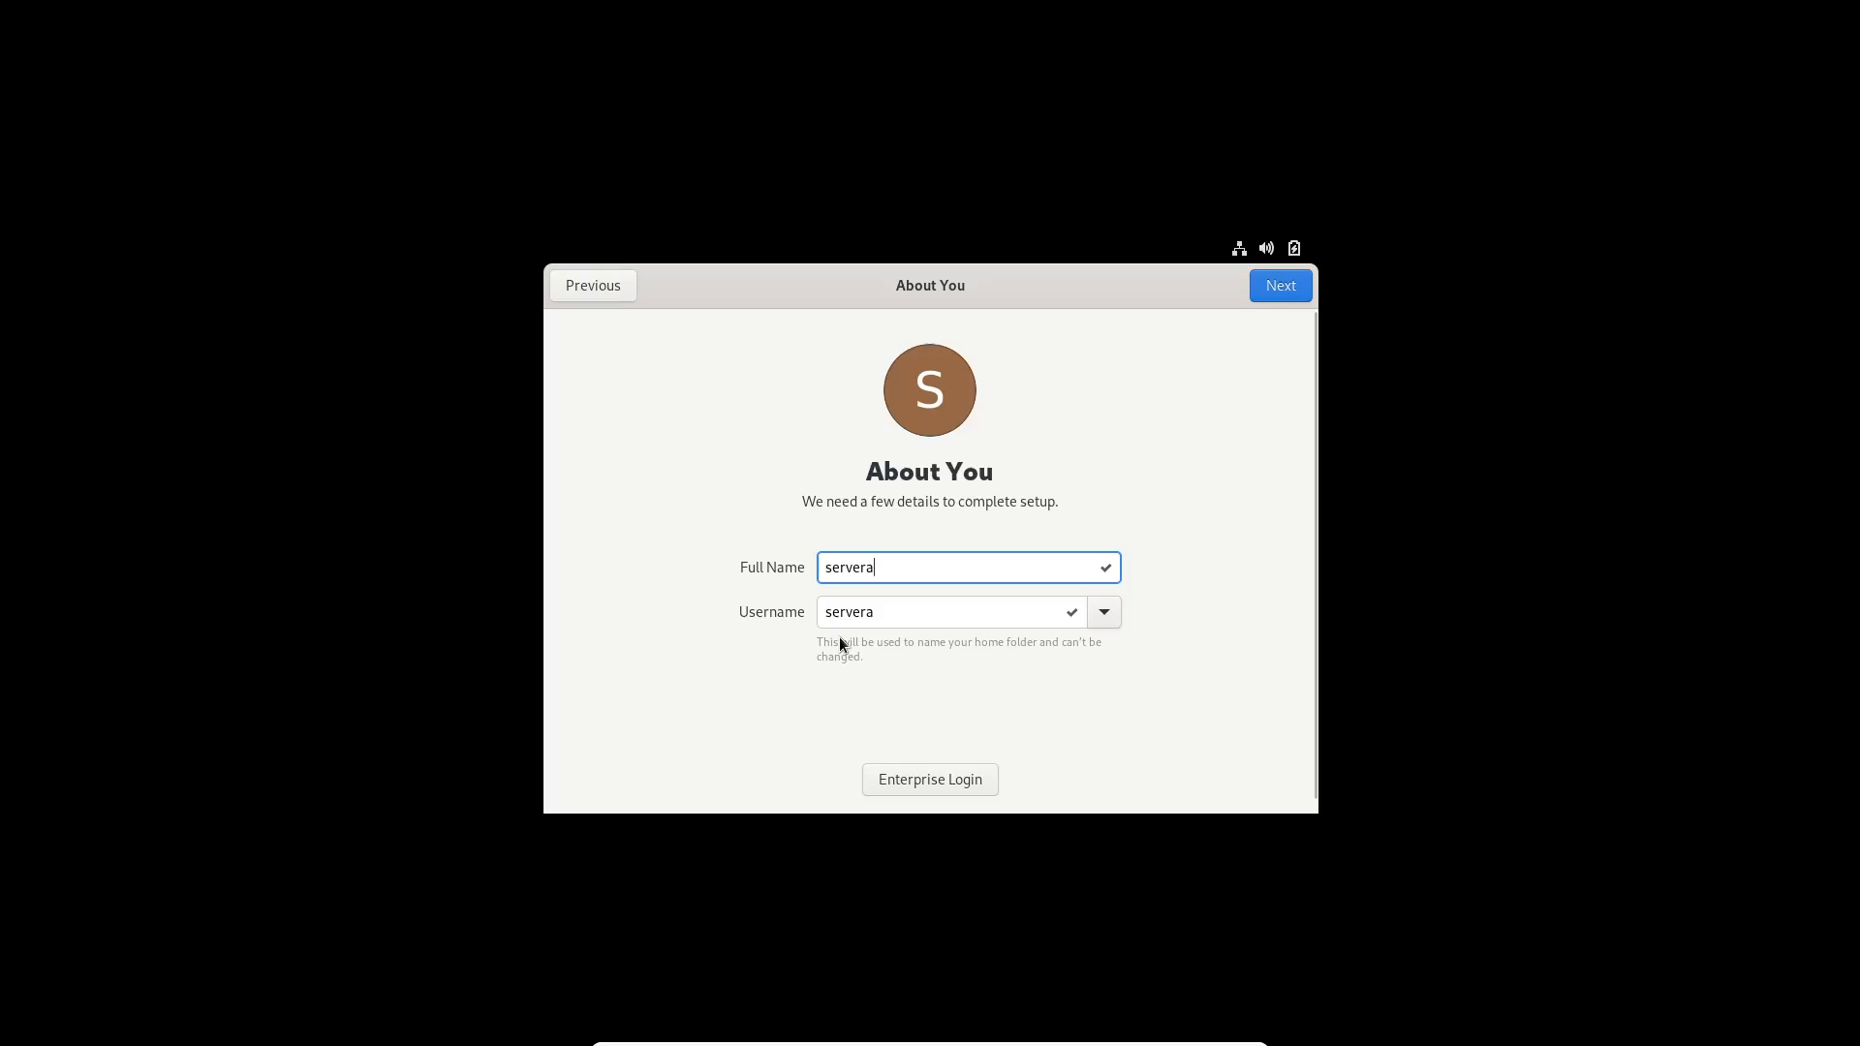
click(926, 787)
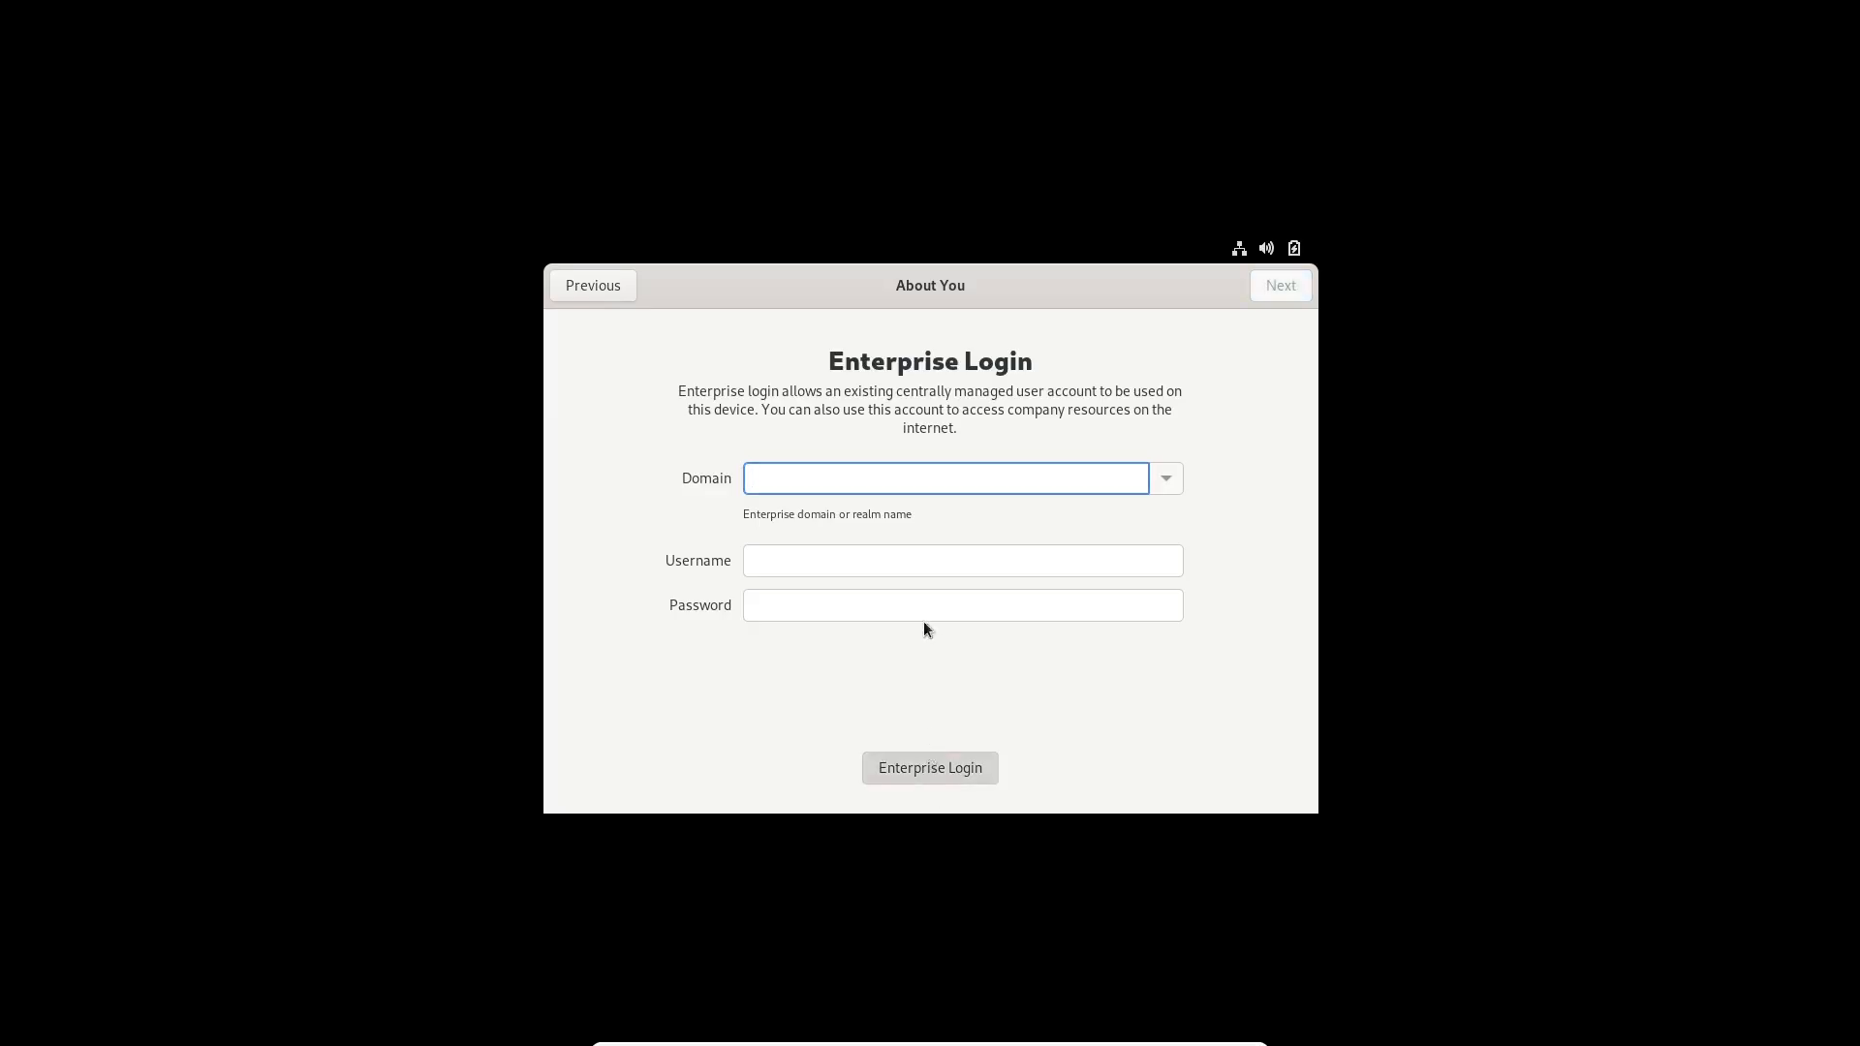
text(servera.com)
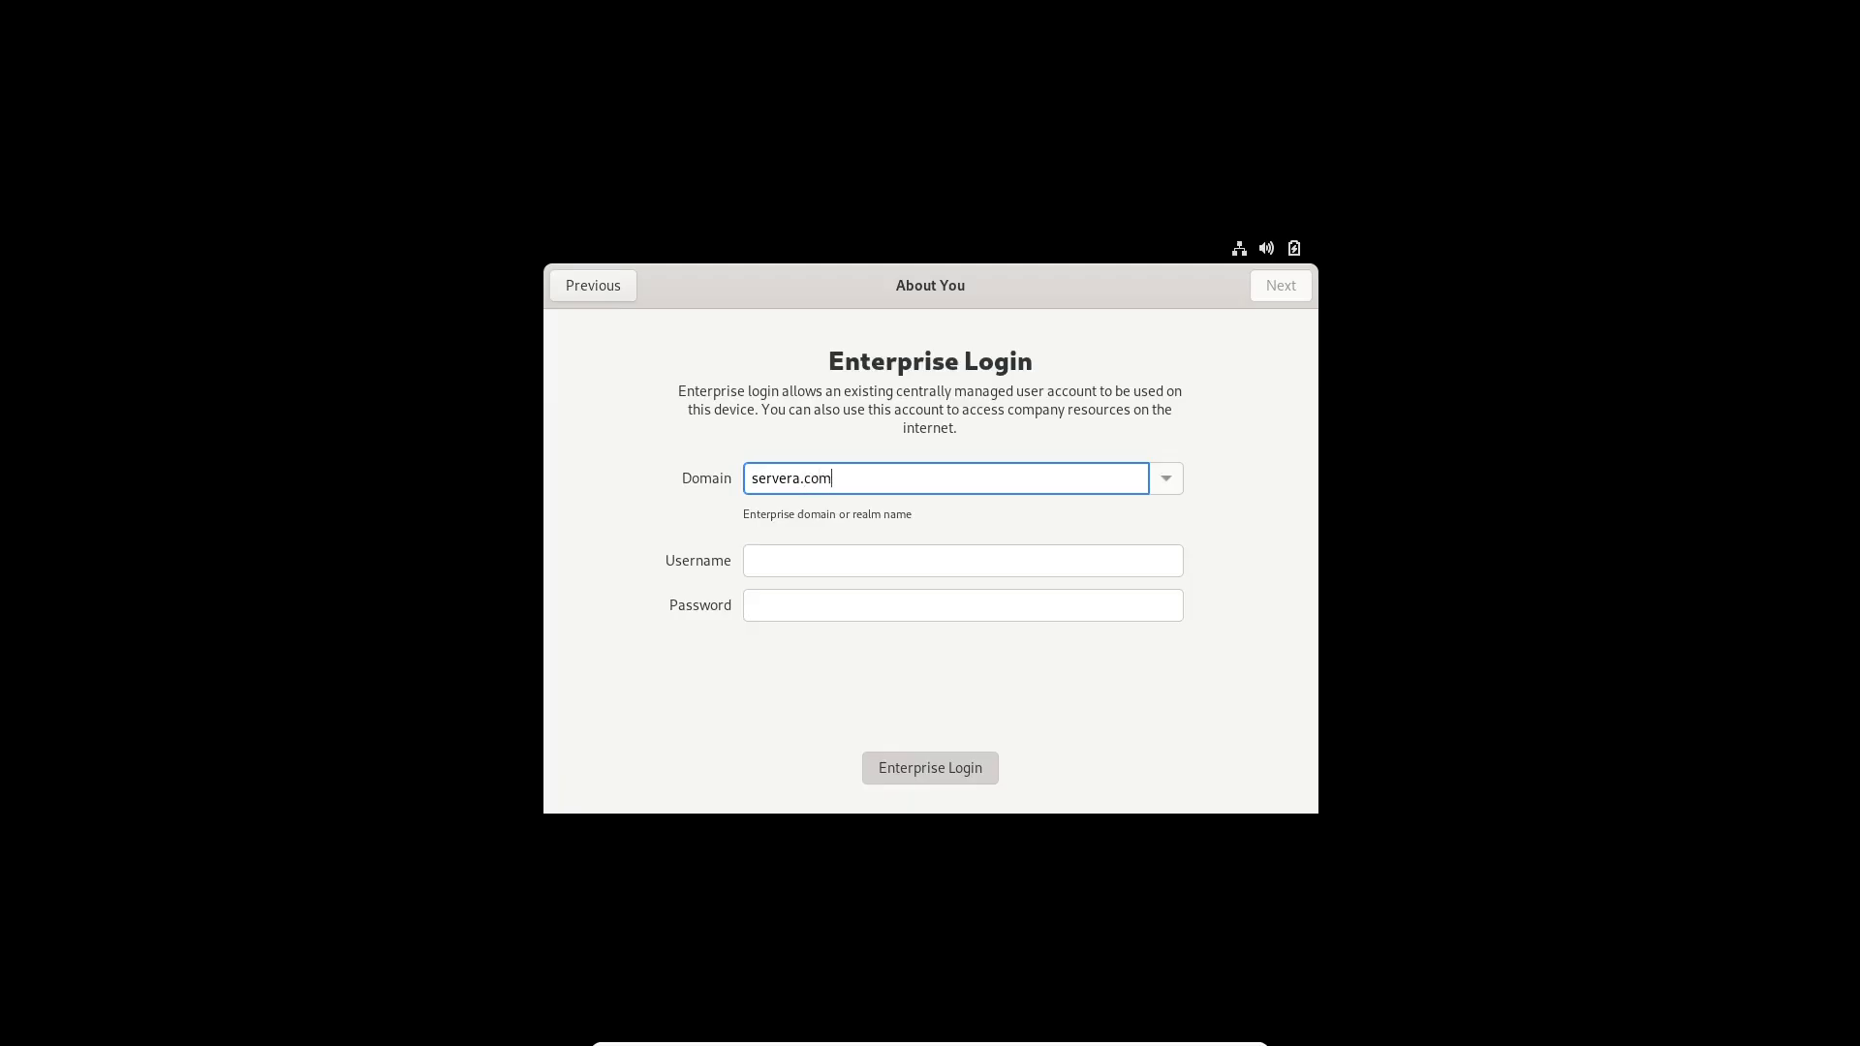
Step: Enter servera as the enterprise username, type the account password, and try to proceed
click(897, 562)
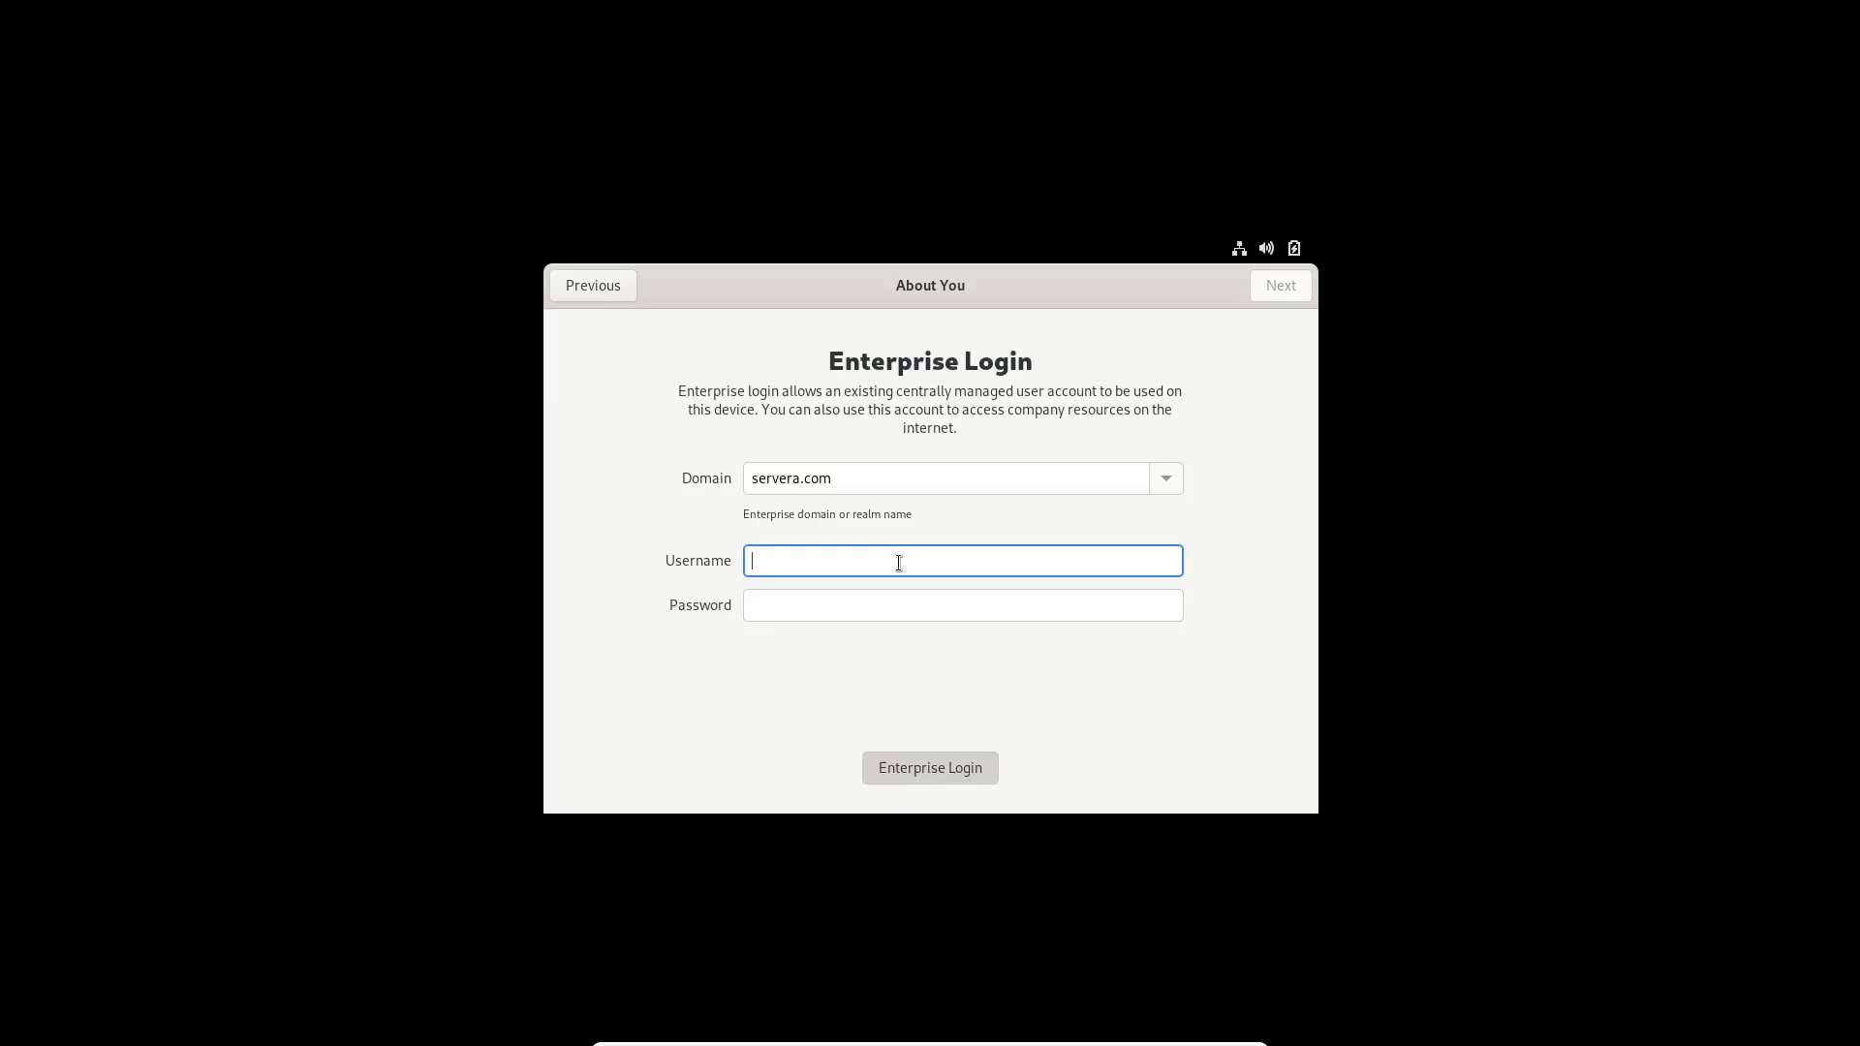
text(servera)
key(Tab)
text(••)
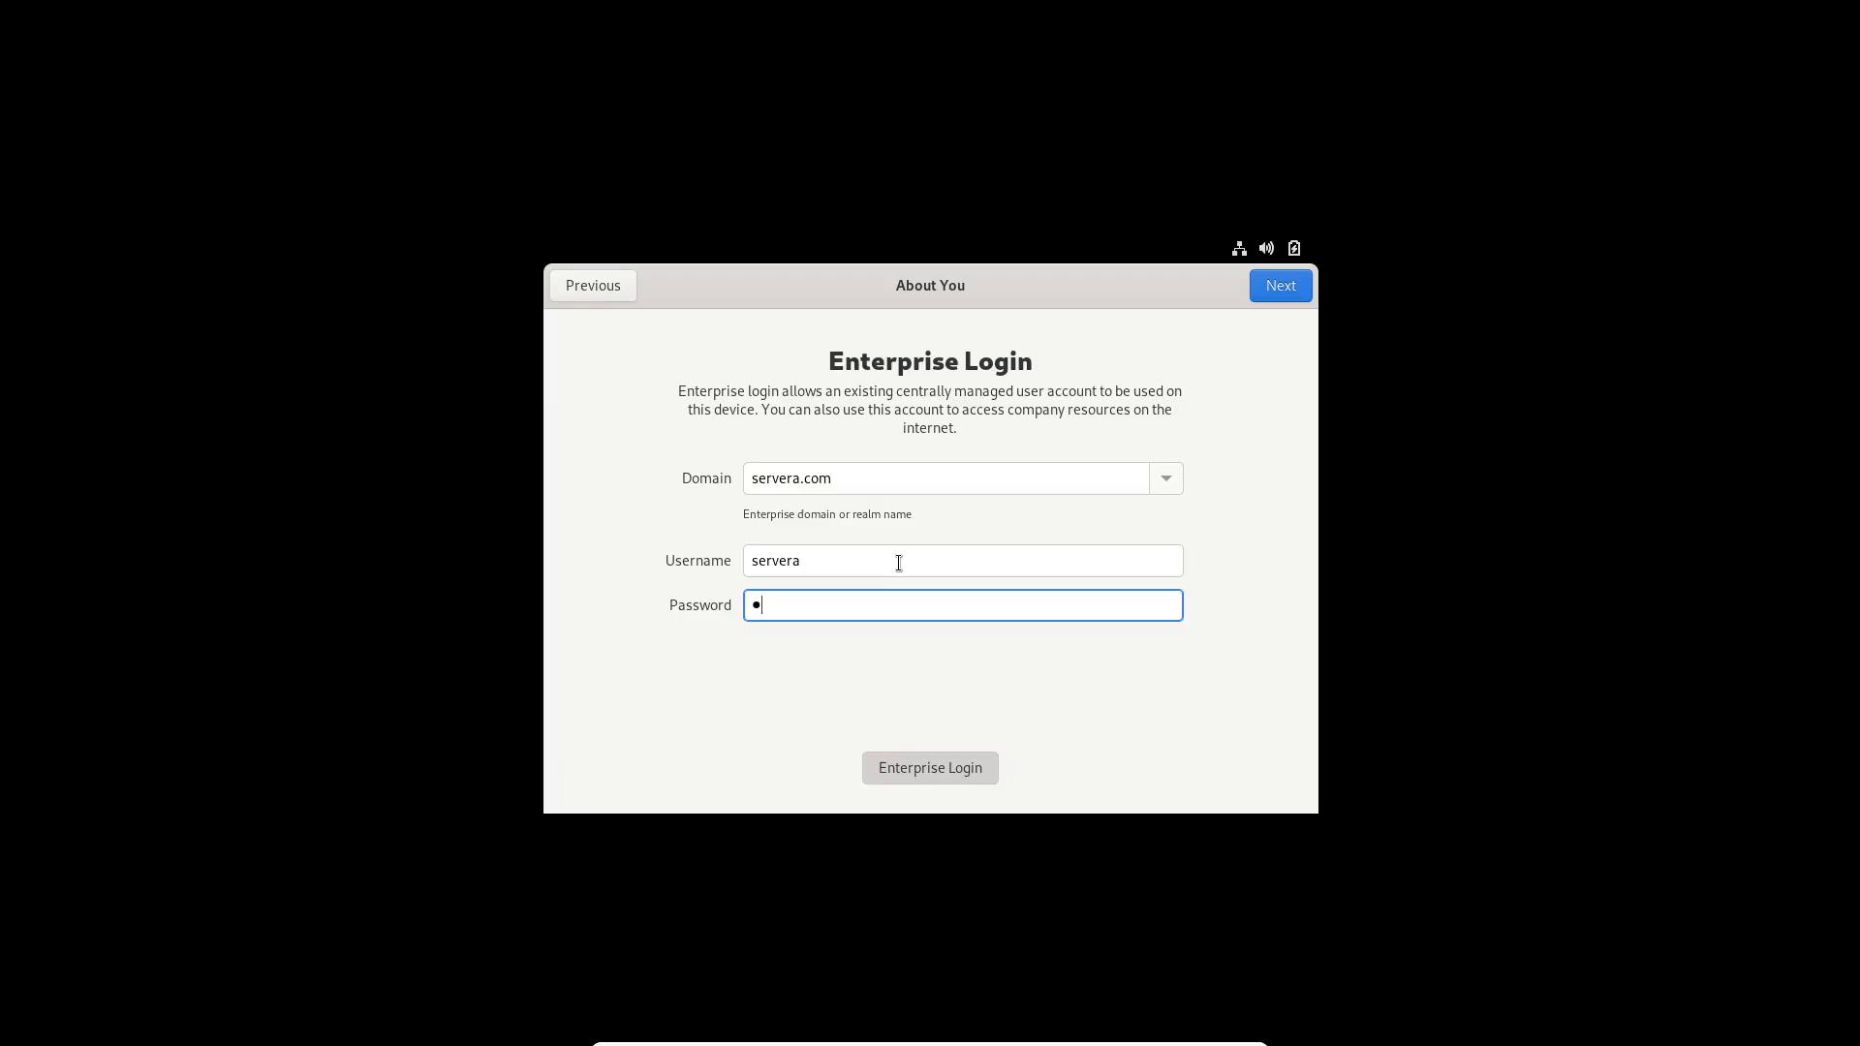
key(BackSpace)
key(BackSpace)
text(••••••••)
key(BackSpace)
key(BackSpace)
key(BackSpace)
key(BackSpace)
key(BackSpace)
key(BackSpace)
key(BackSpace)
key(BackSpace)
text(••••••••••••)
click(1279, 292)
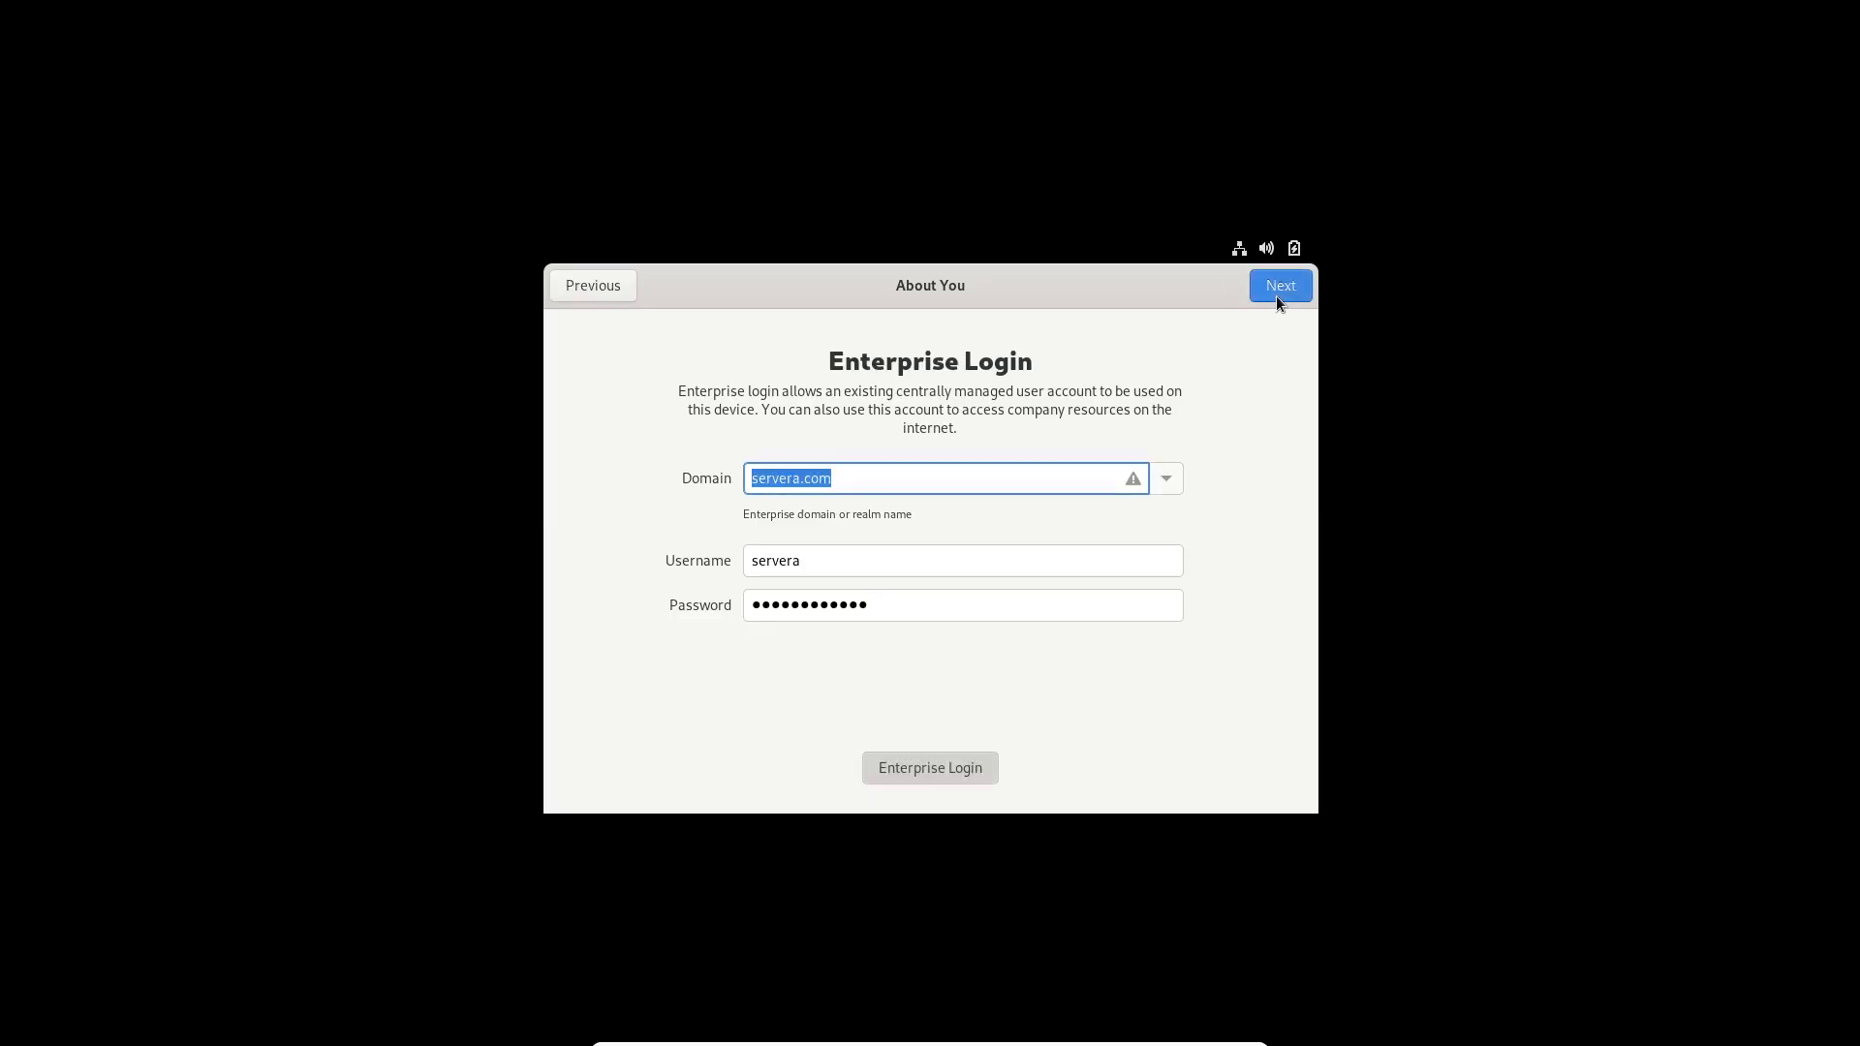
Step: Change the domain to servera.training.com and try to proceed again
click(1270, 289)
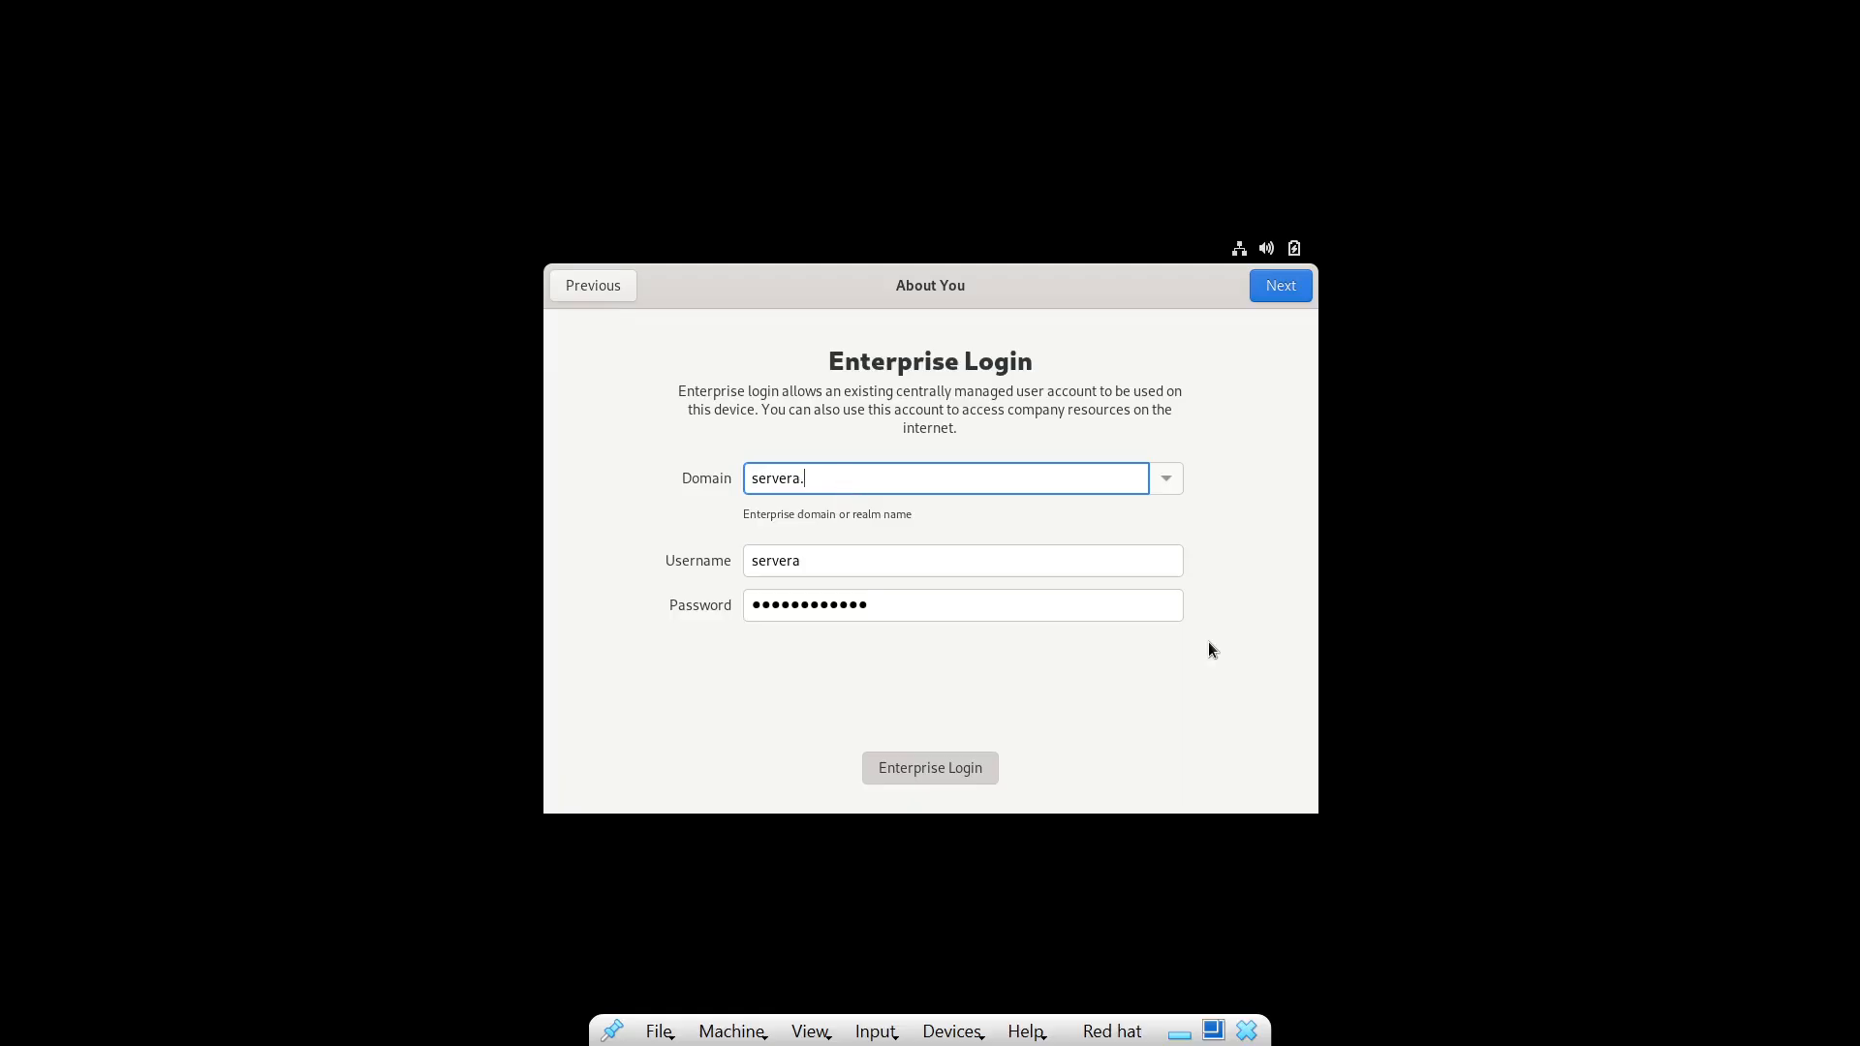
text(training.com)
click(1265, 289)
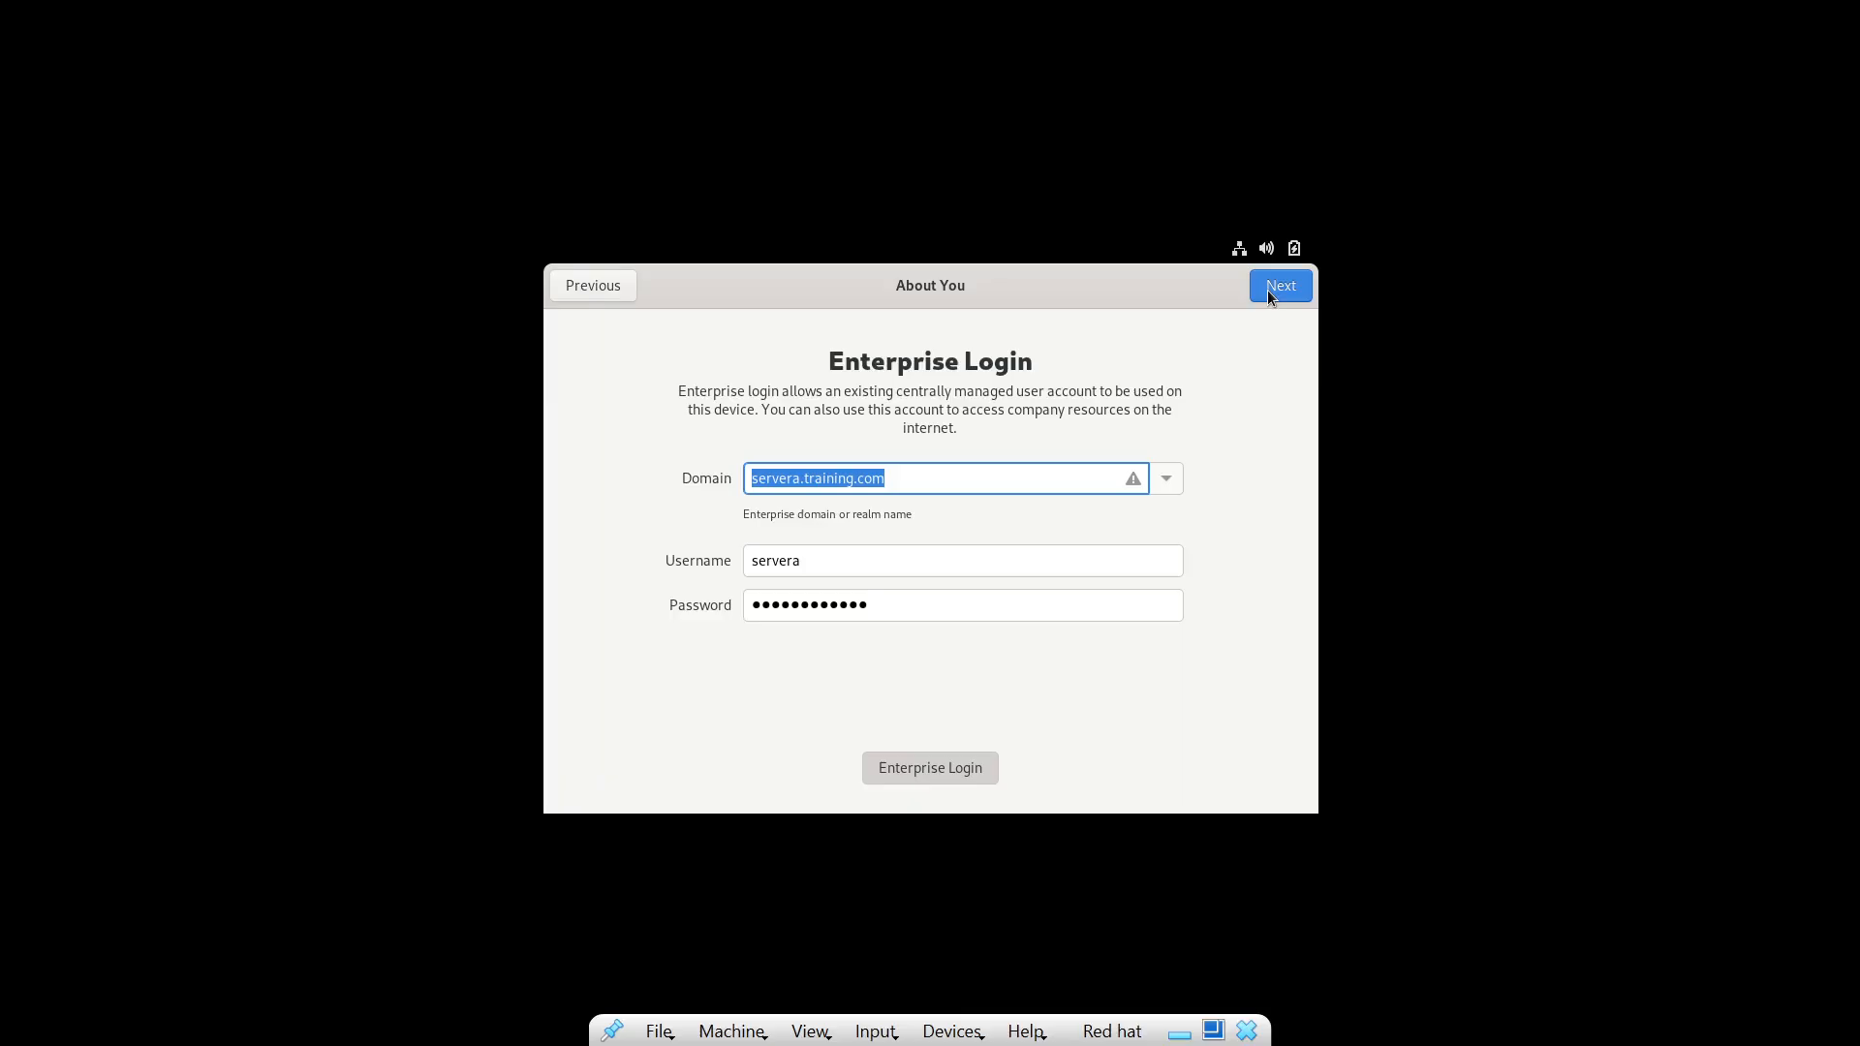
click(1267, 288)
Step: Shorten the enterprise domain to servera.training and try to proceed
click(927, 474)
key(BackSpace)
key(BackSpace)
key(BackSpace)
key(BackSpace)
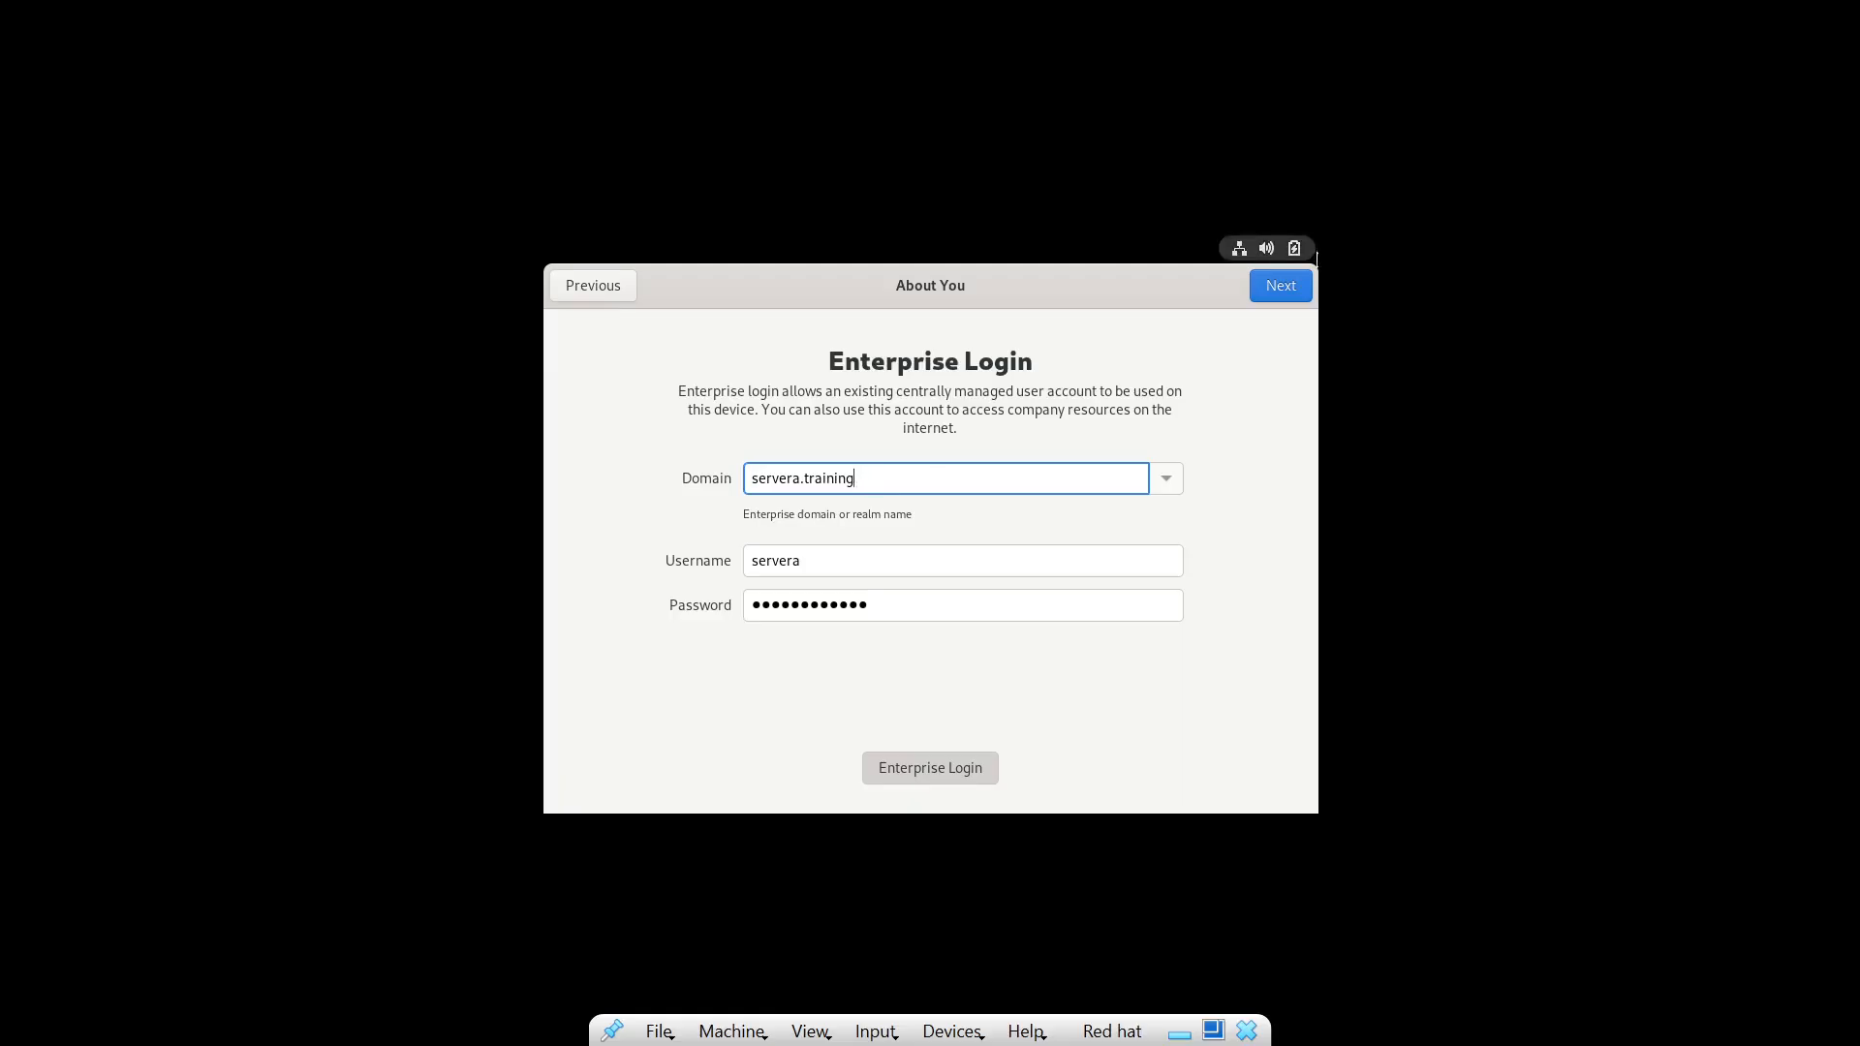
click(1276, 291)
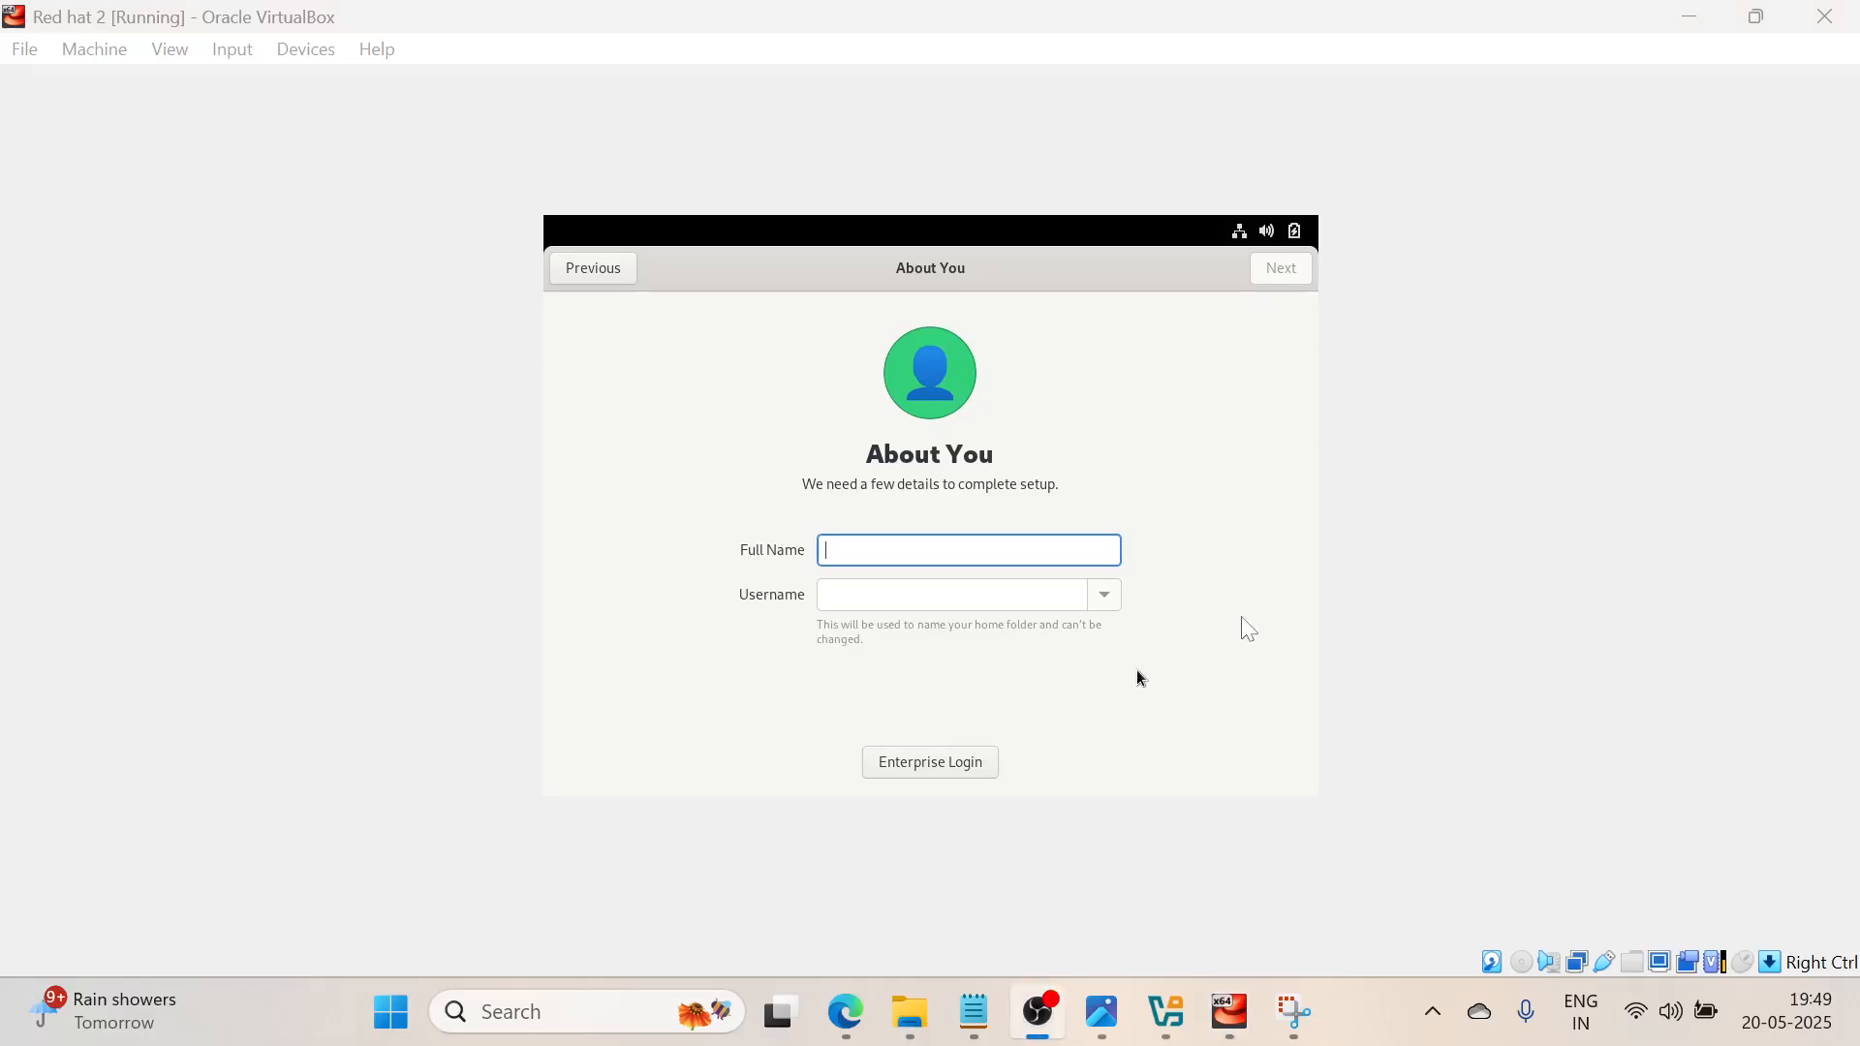
Step: On the second VM's About You page, enter root as the full name and continue
click(1136, 671)
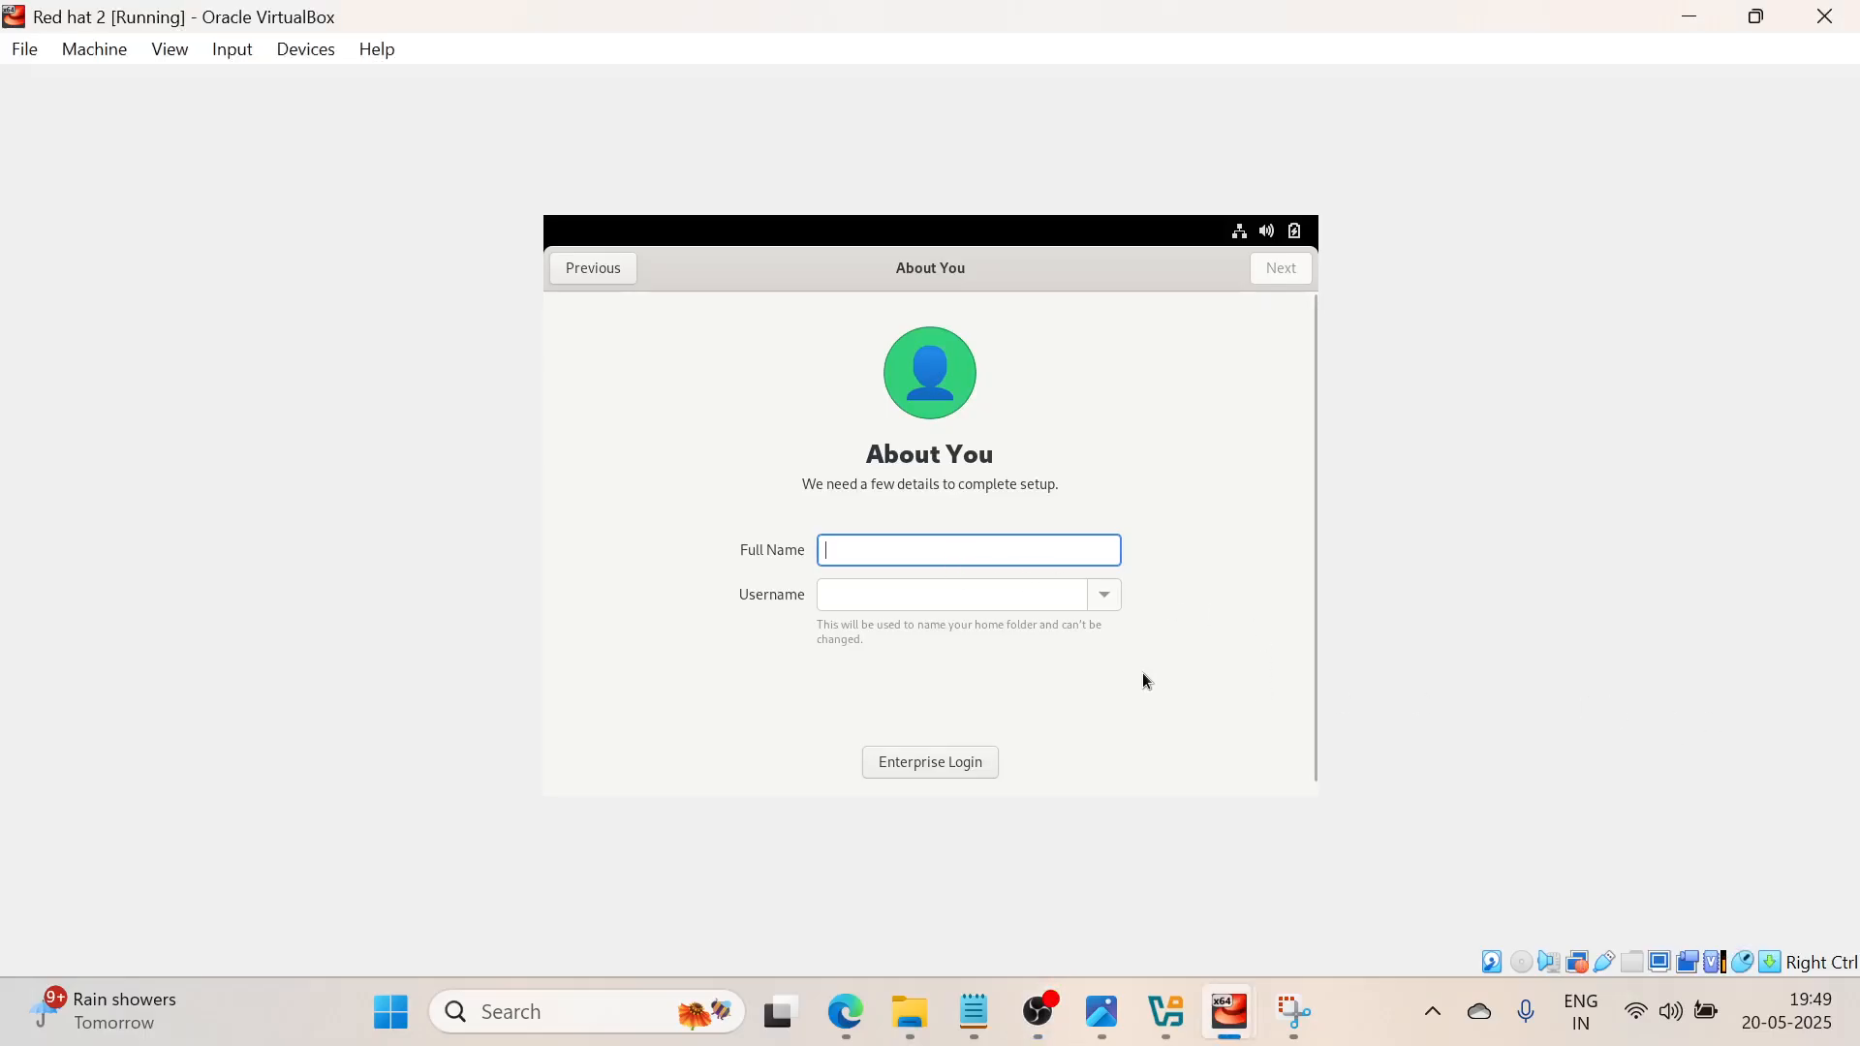
text(root)
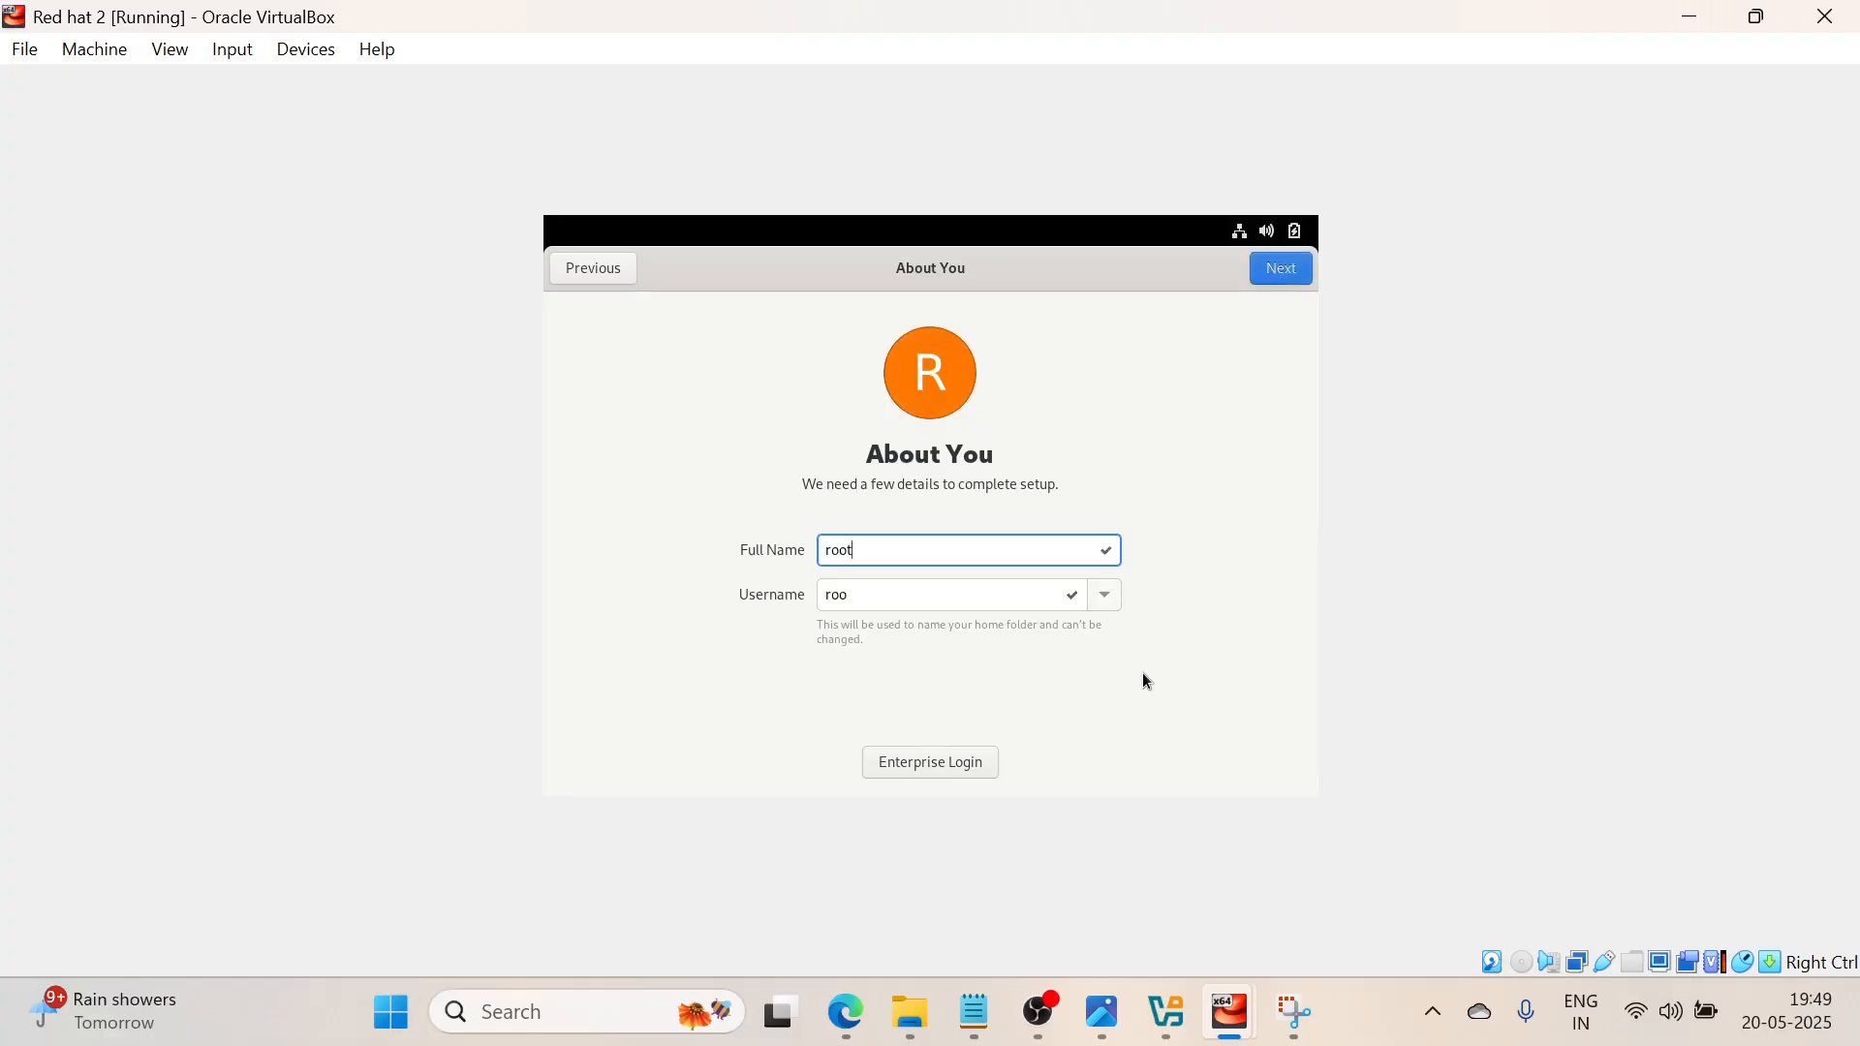
click(1264, 278)
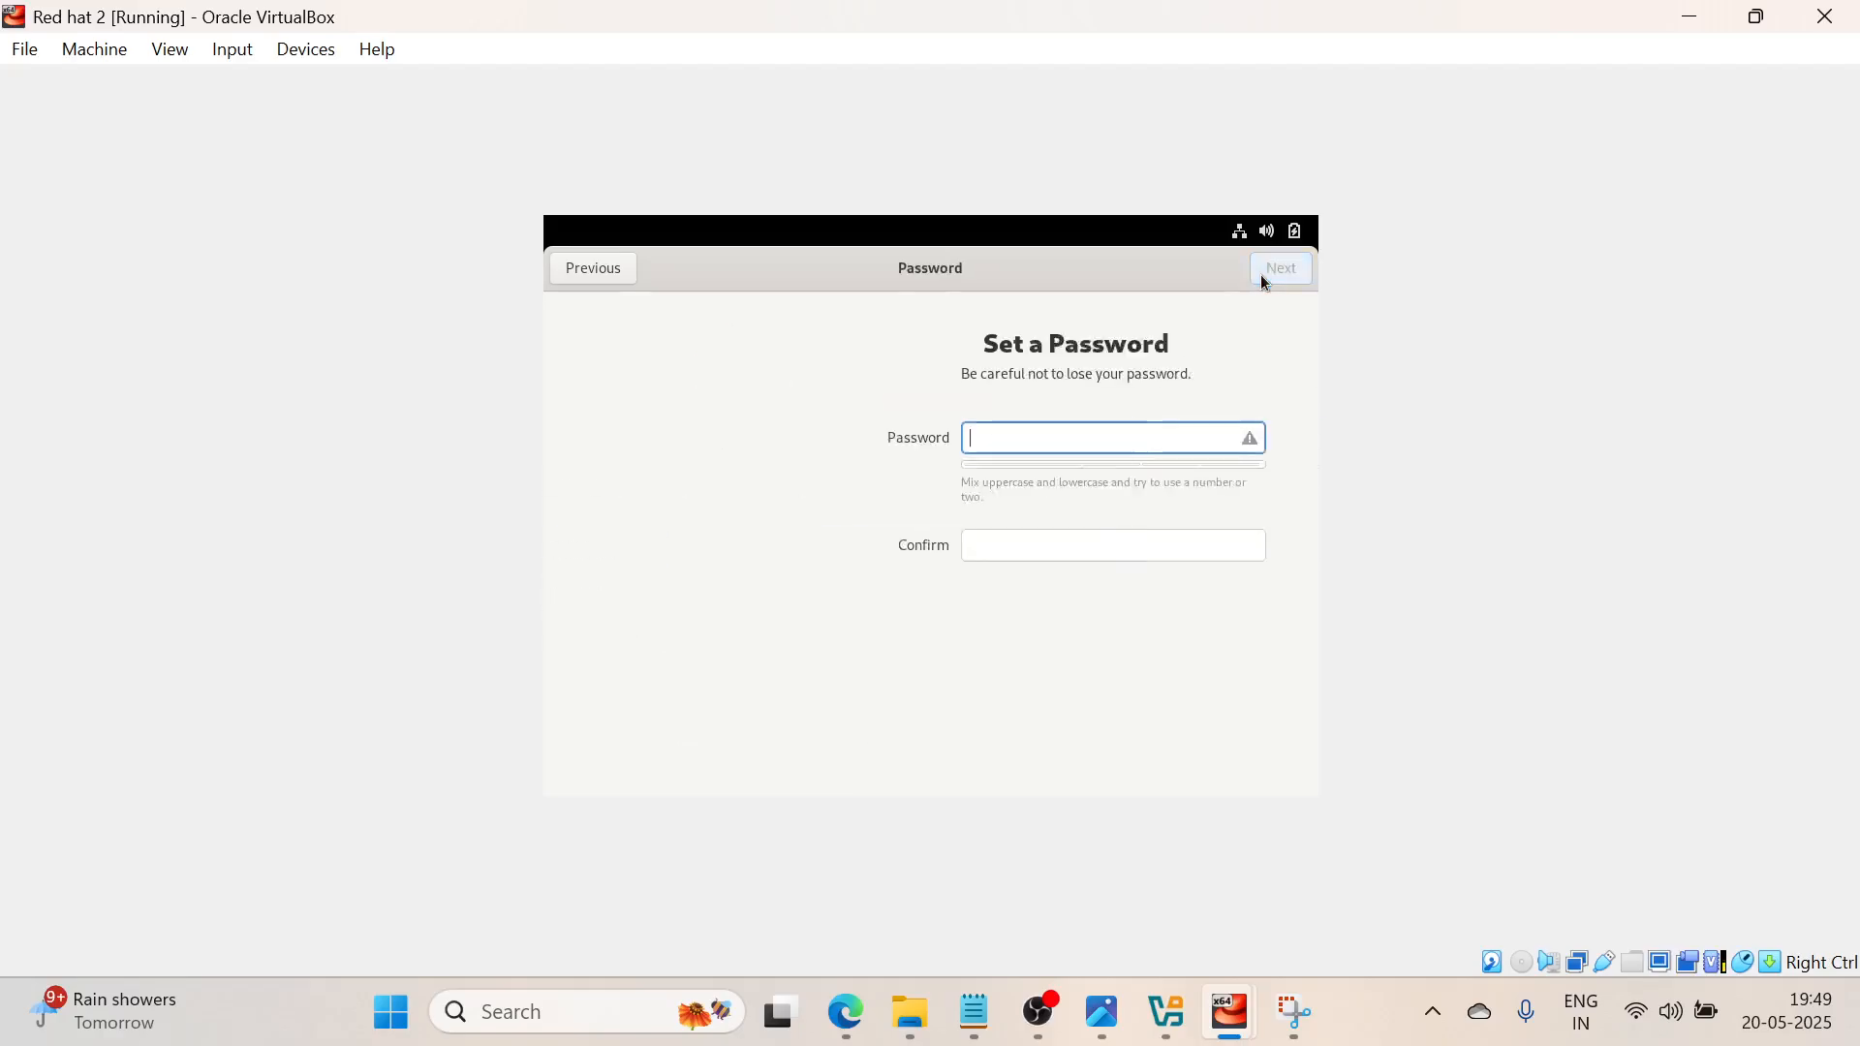
Step: Set the account password, confirm it, and continue
text(••••••)
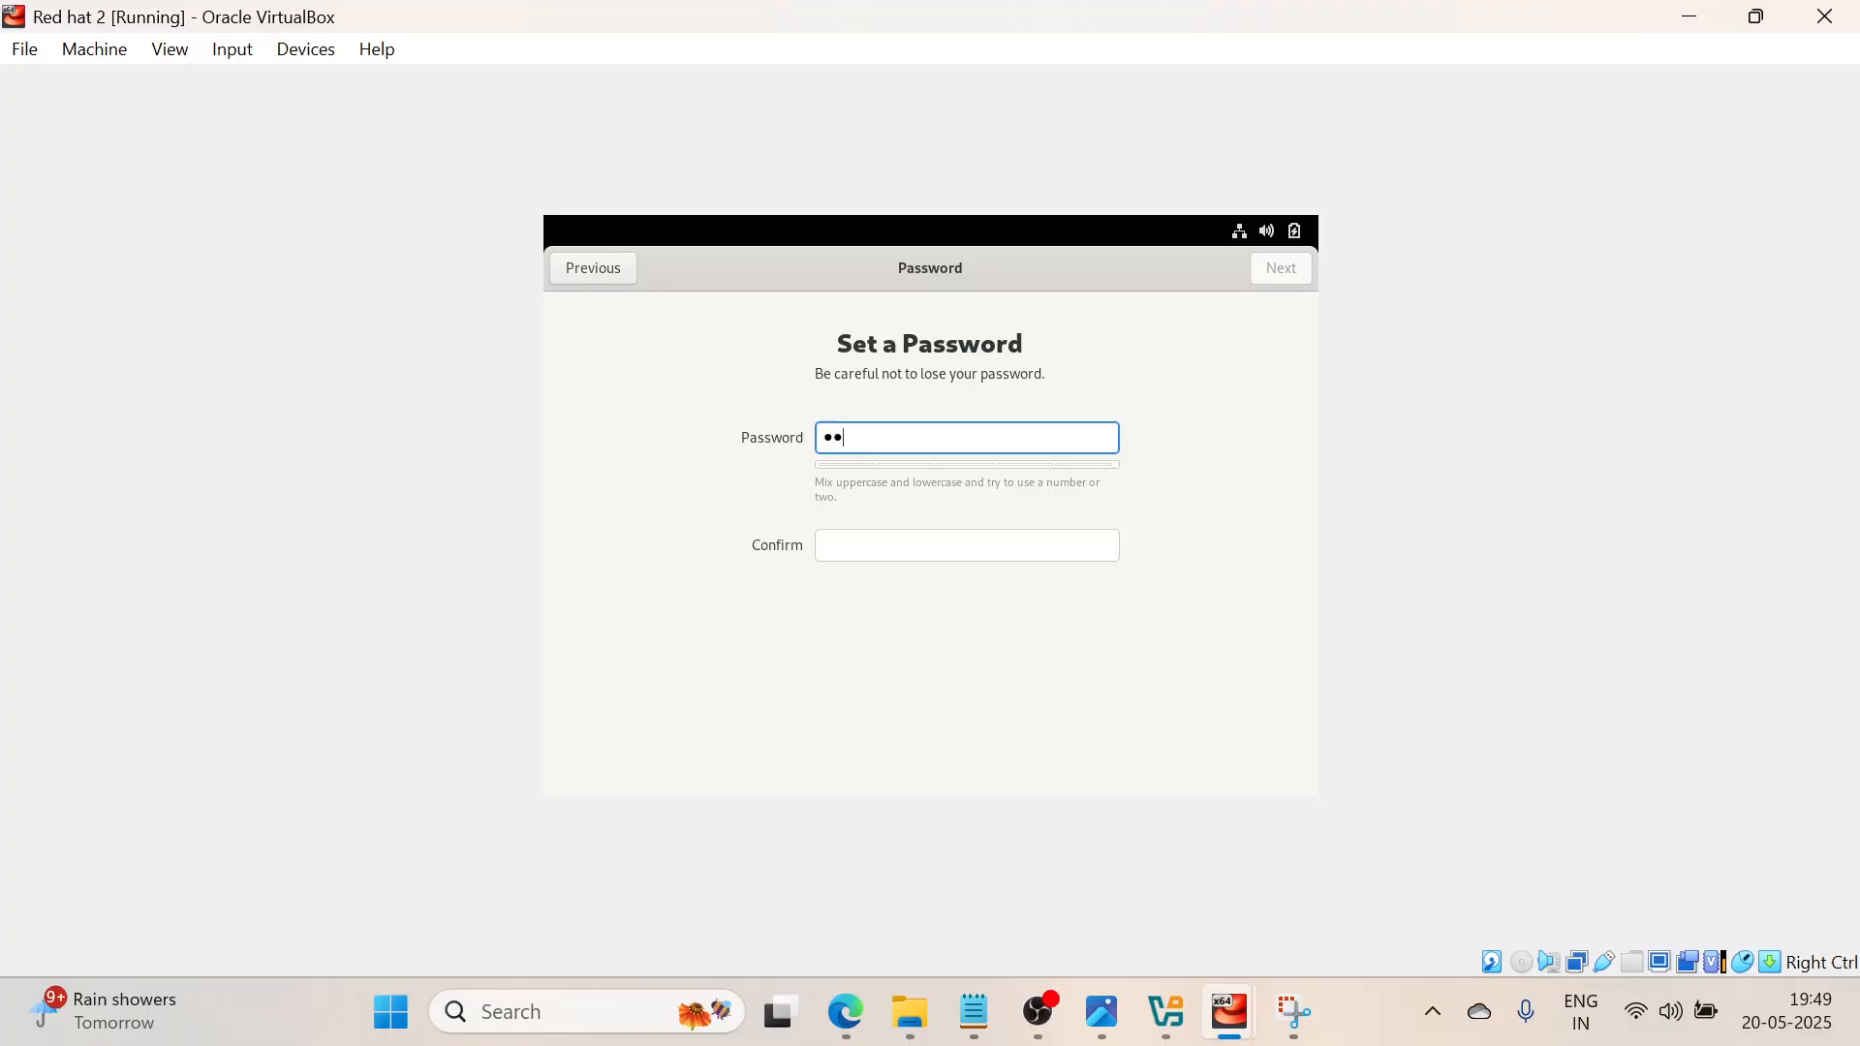
text(•••••••)
key(Tab)
text(••••••)
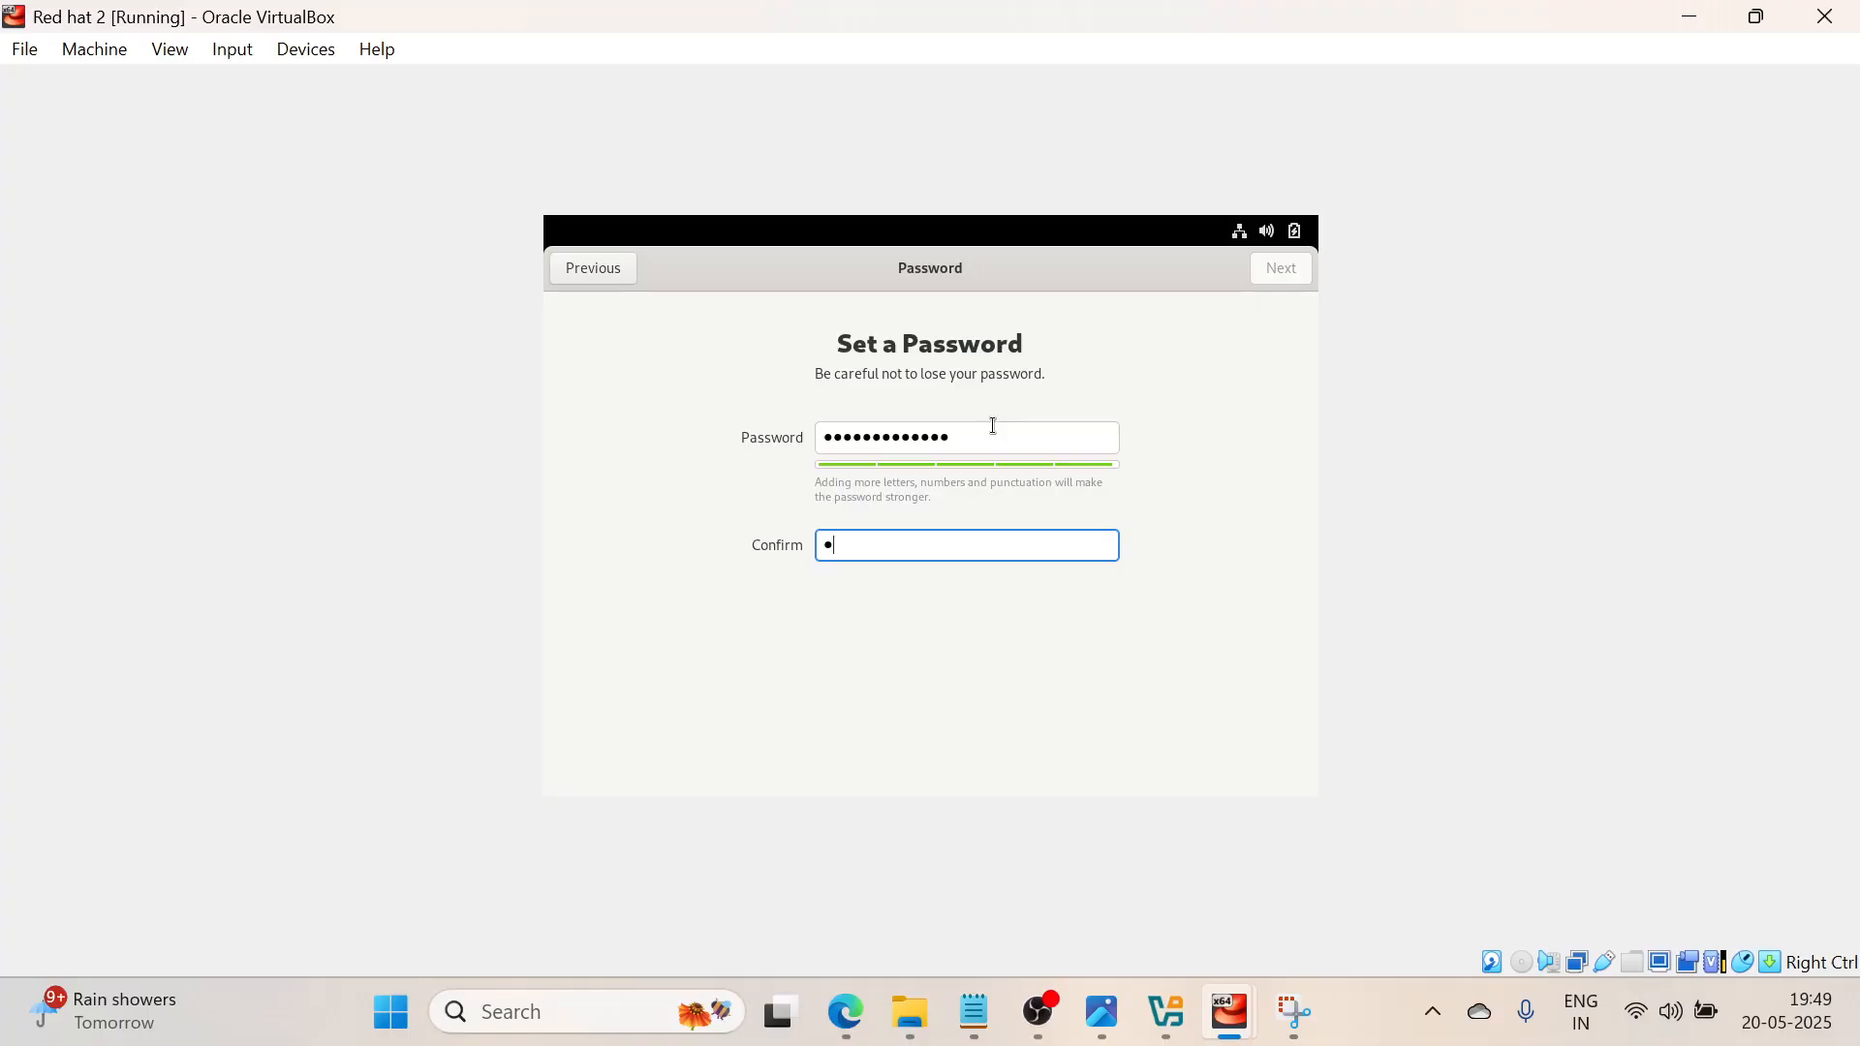
text(•••••••)
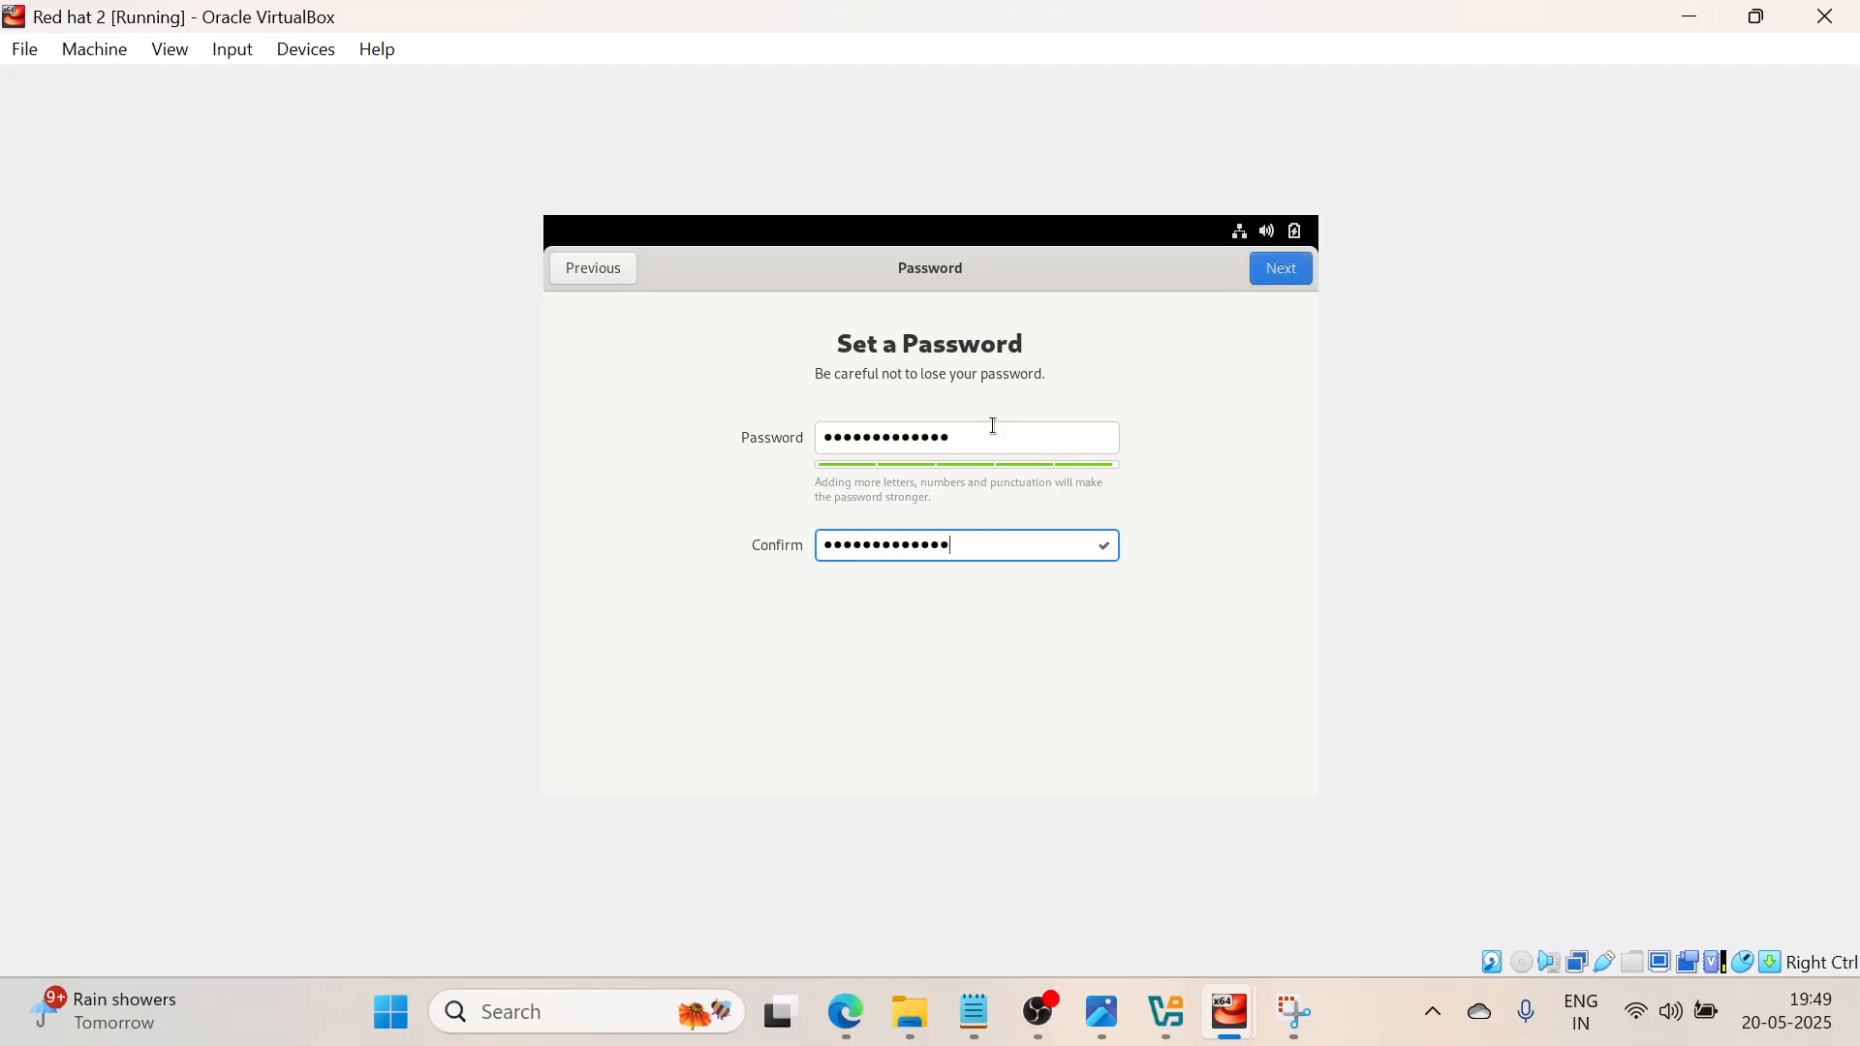
click(1266, 275)
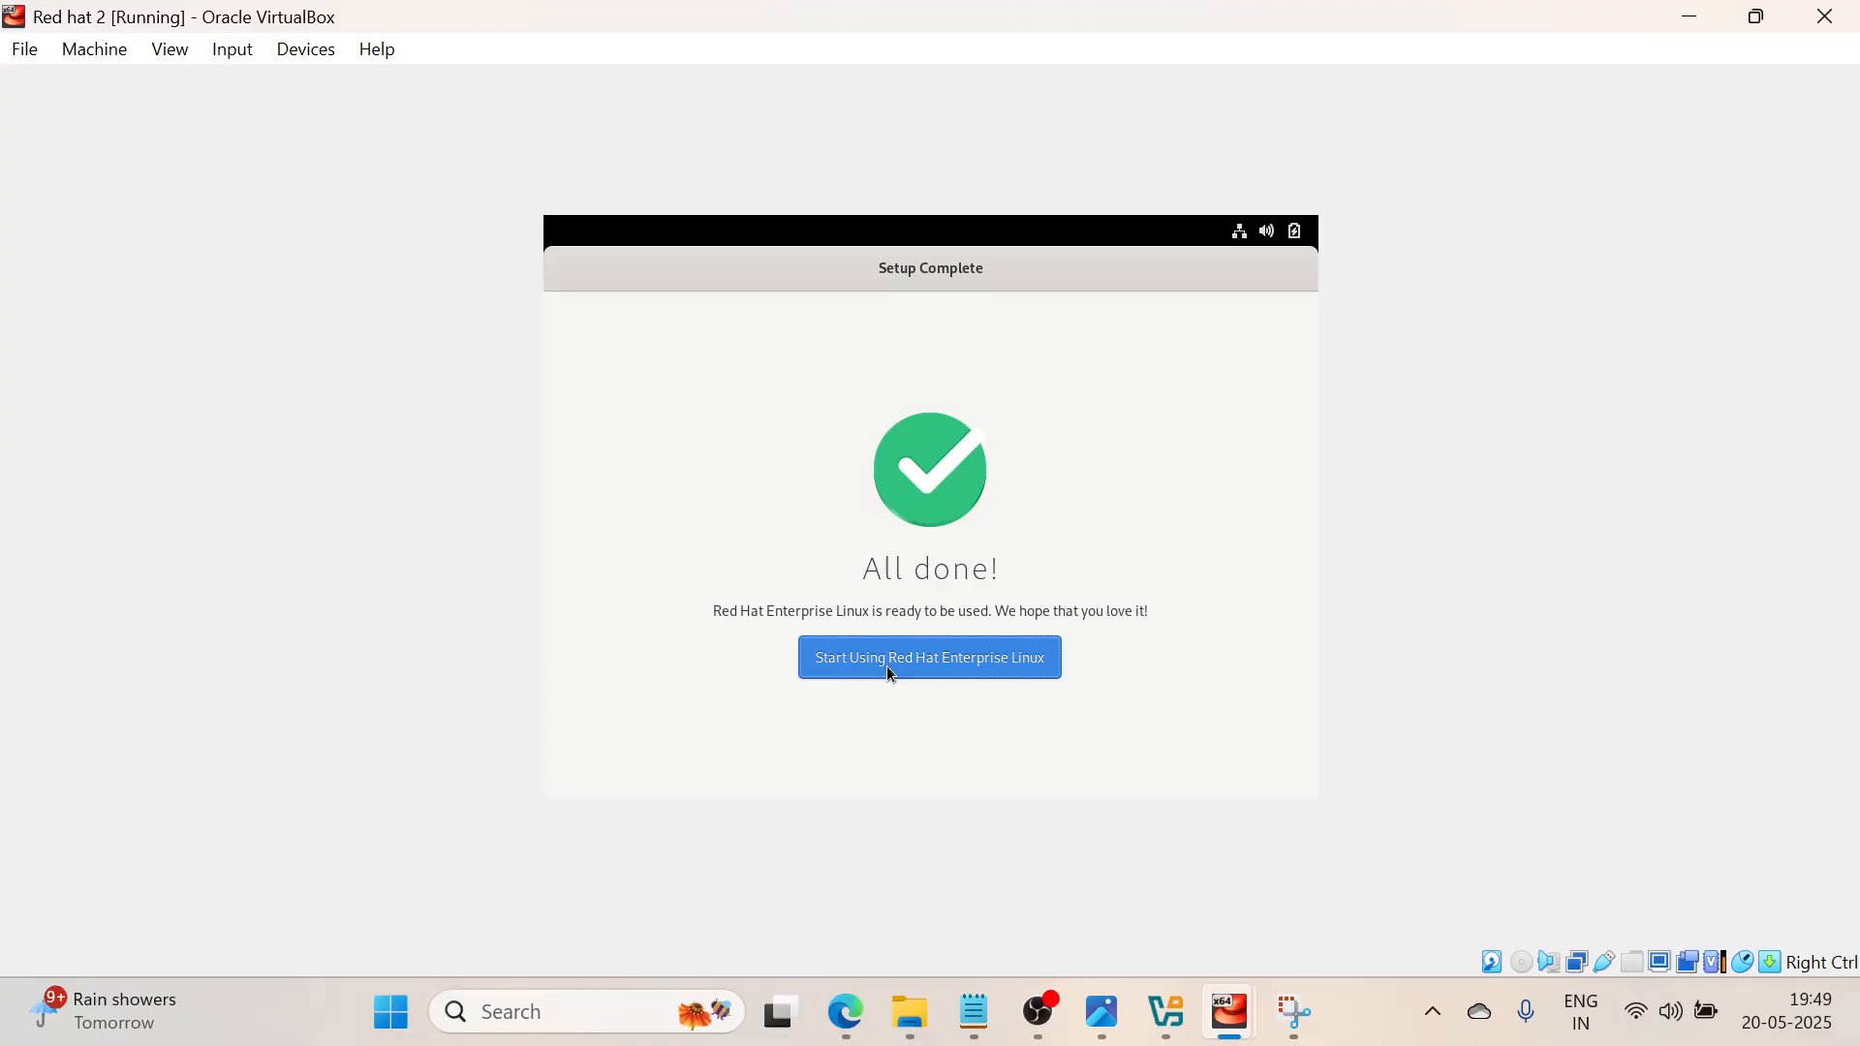
Step: Finish the setup and start using Red Hat Enterprise Linux
click(887, 667)
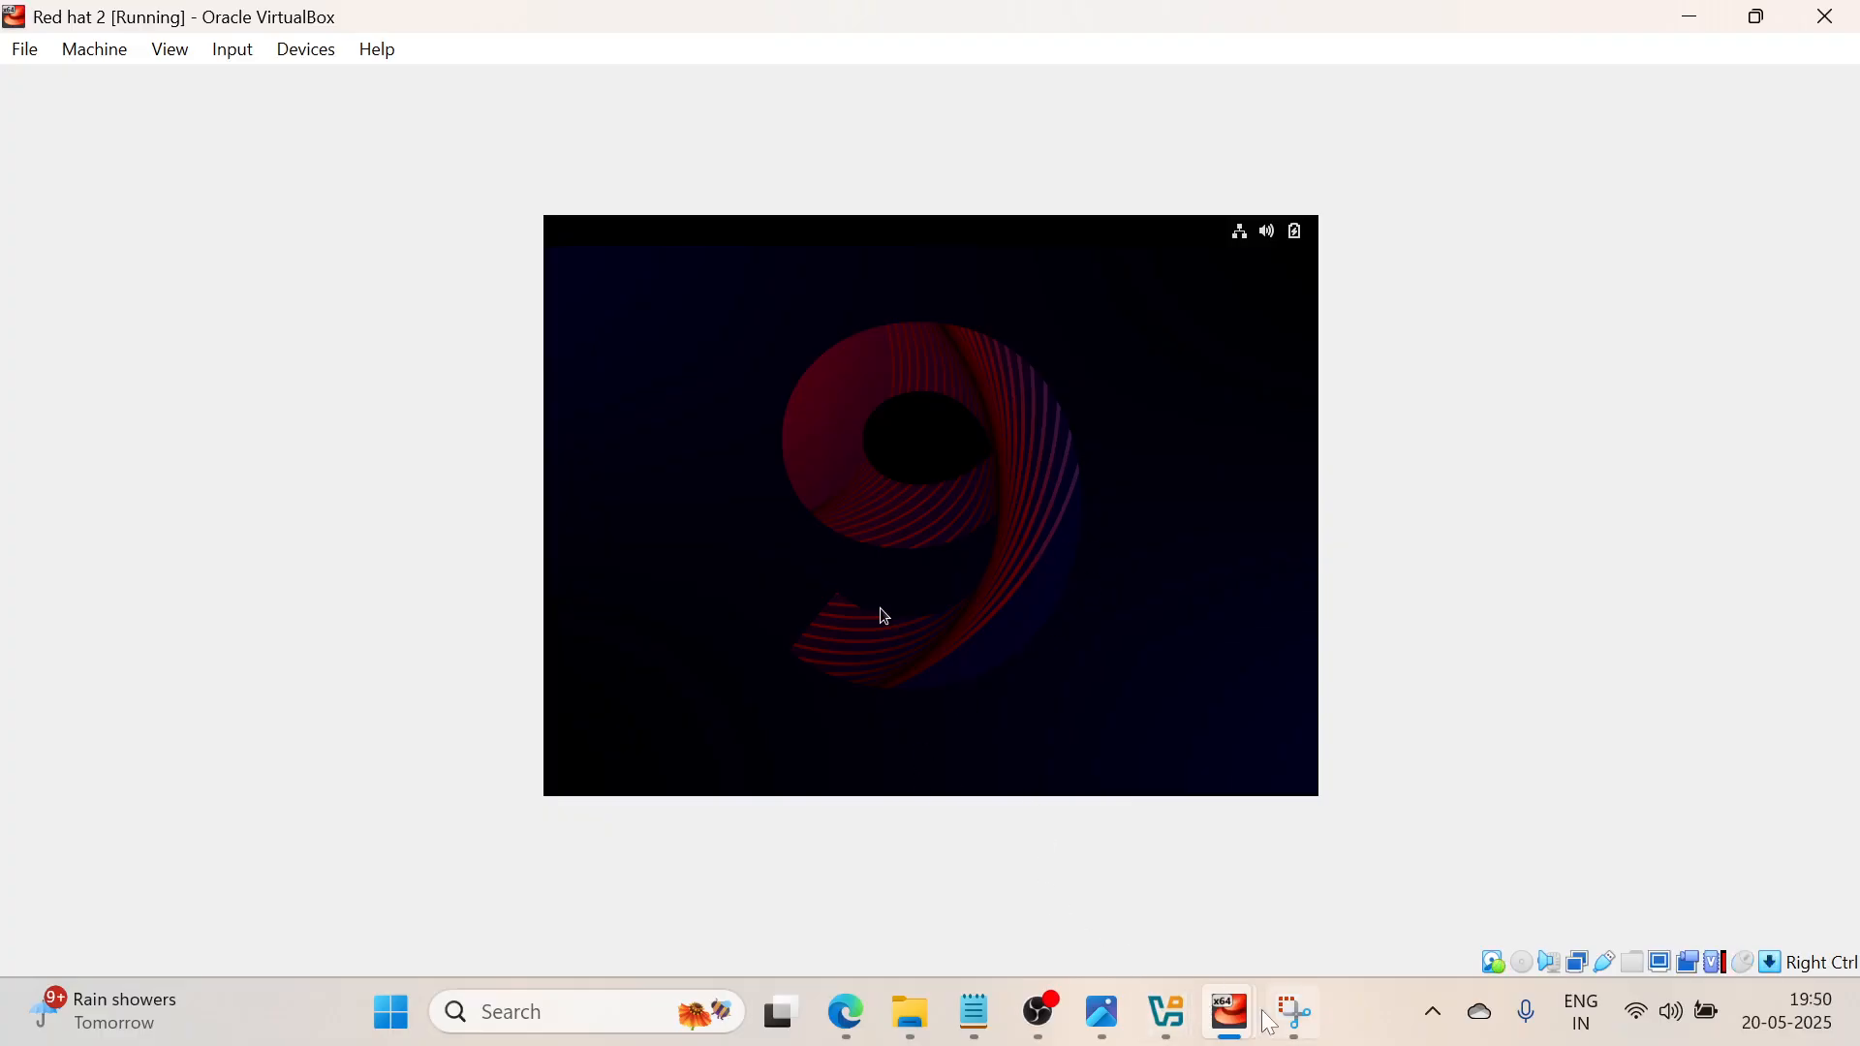
click(1112, 870)
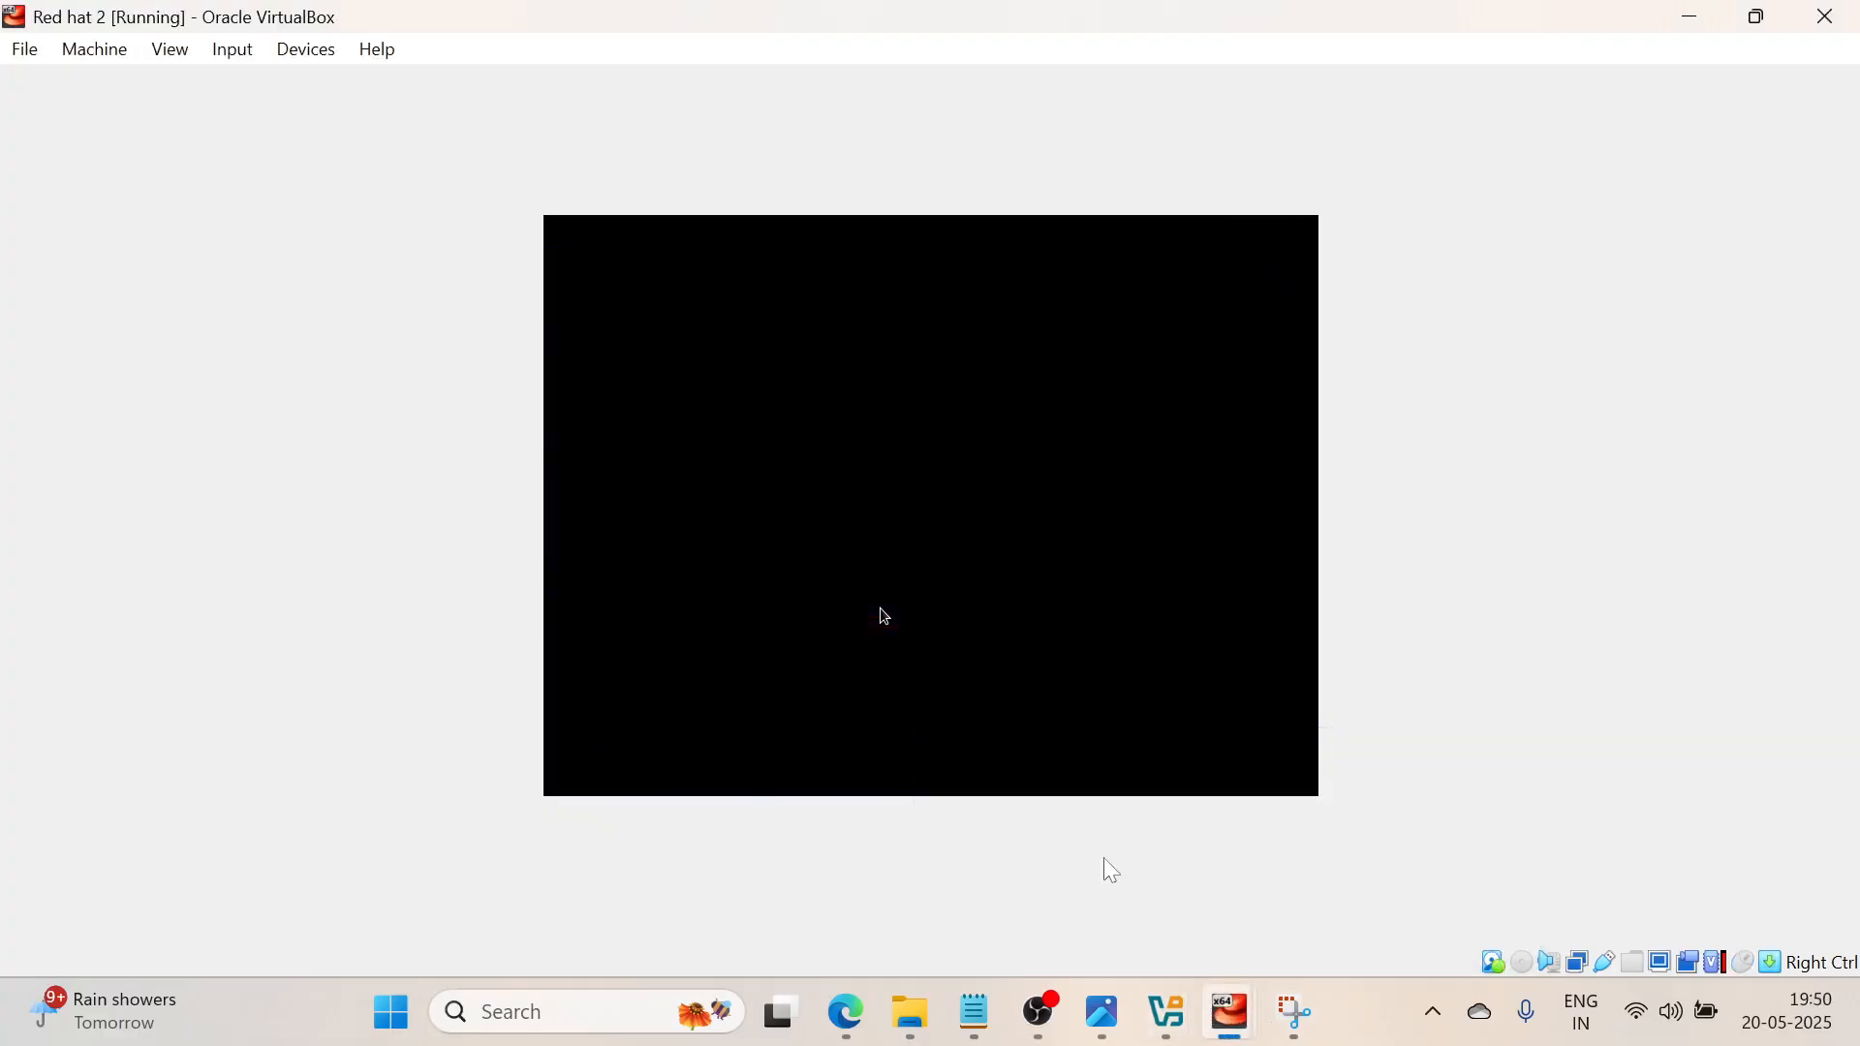
Step: Exit full-screen mode on the Red hat VM and bring up the VirtualBox Manager
mouse_move(1230, 1012)
click(1321, 939)
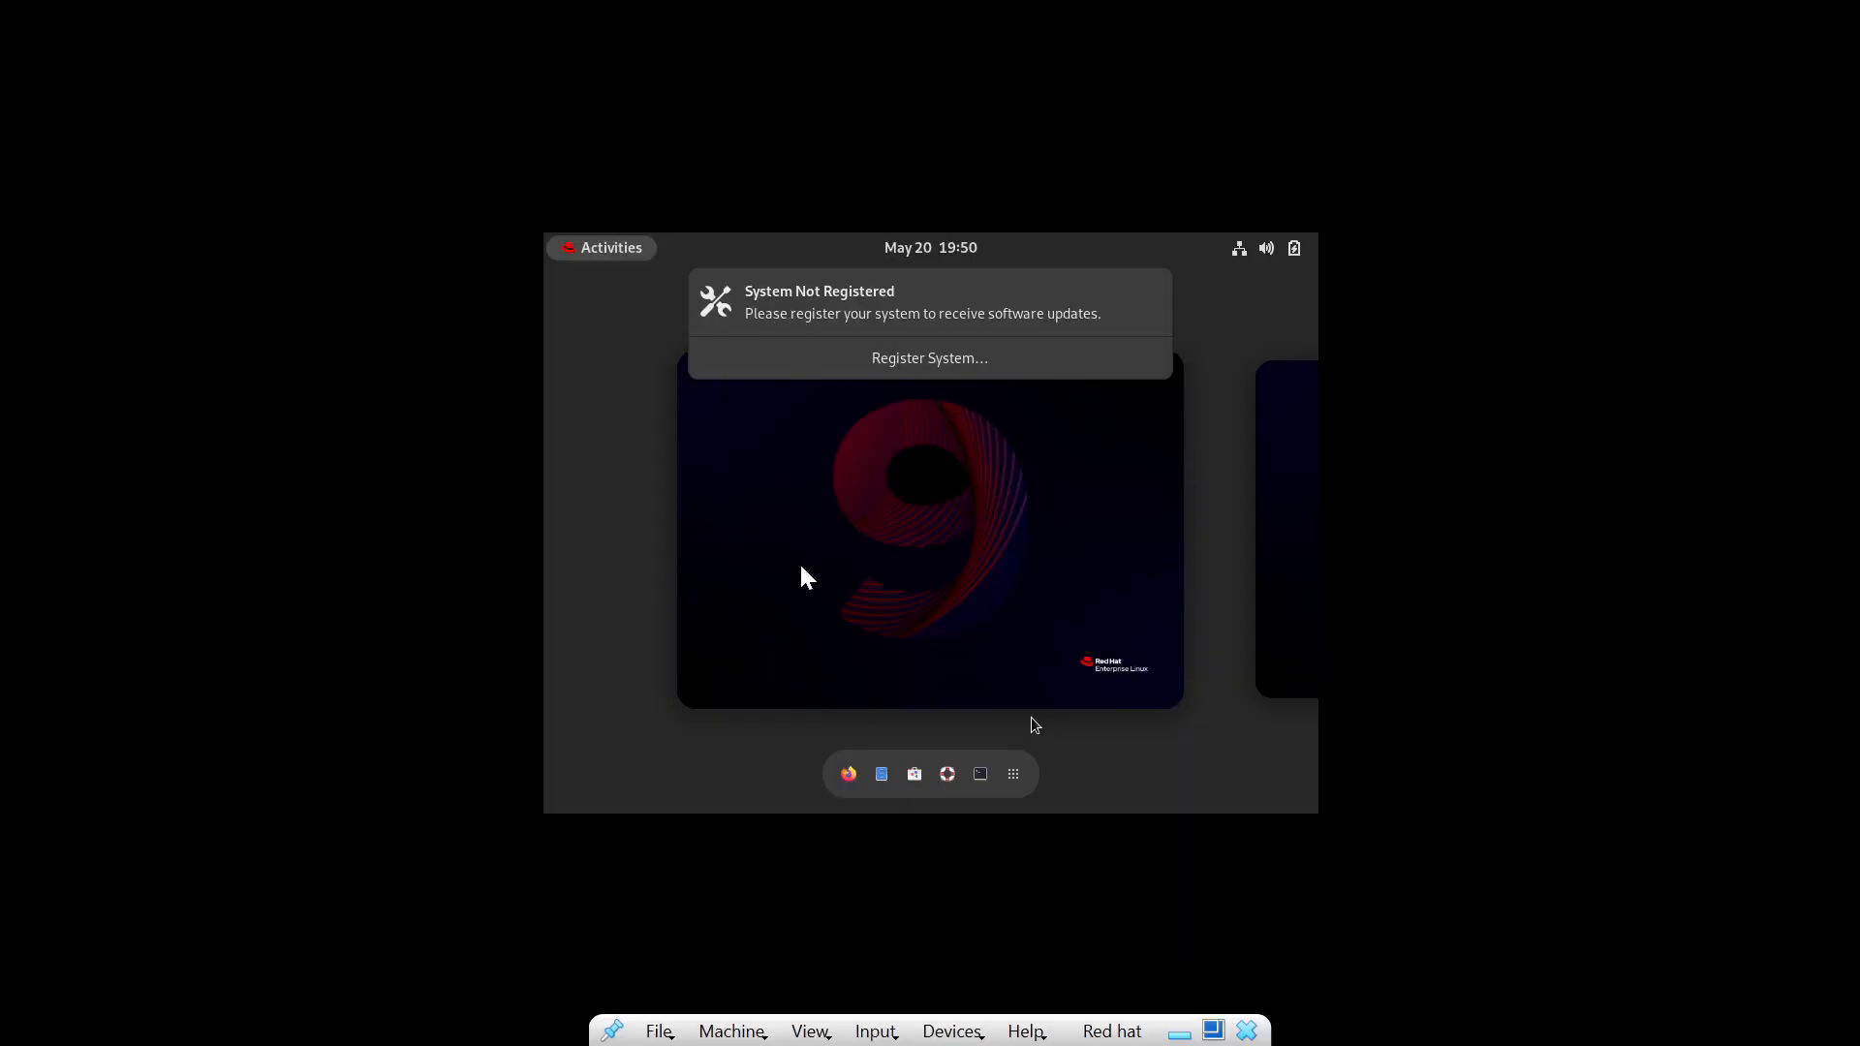
key(Control_R+f)
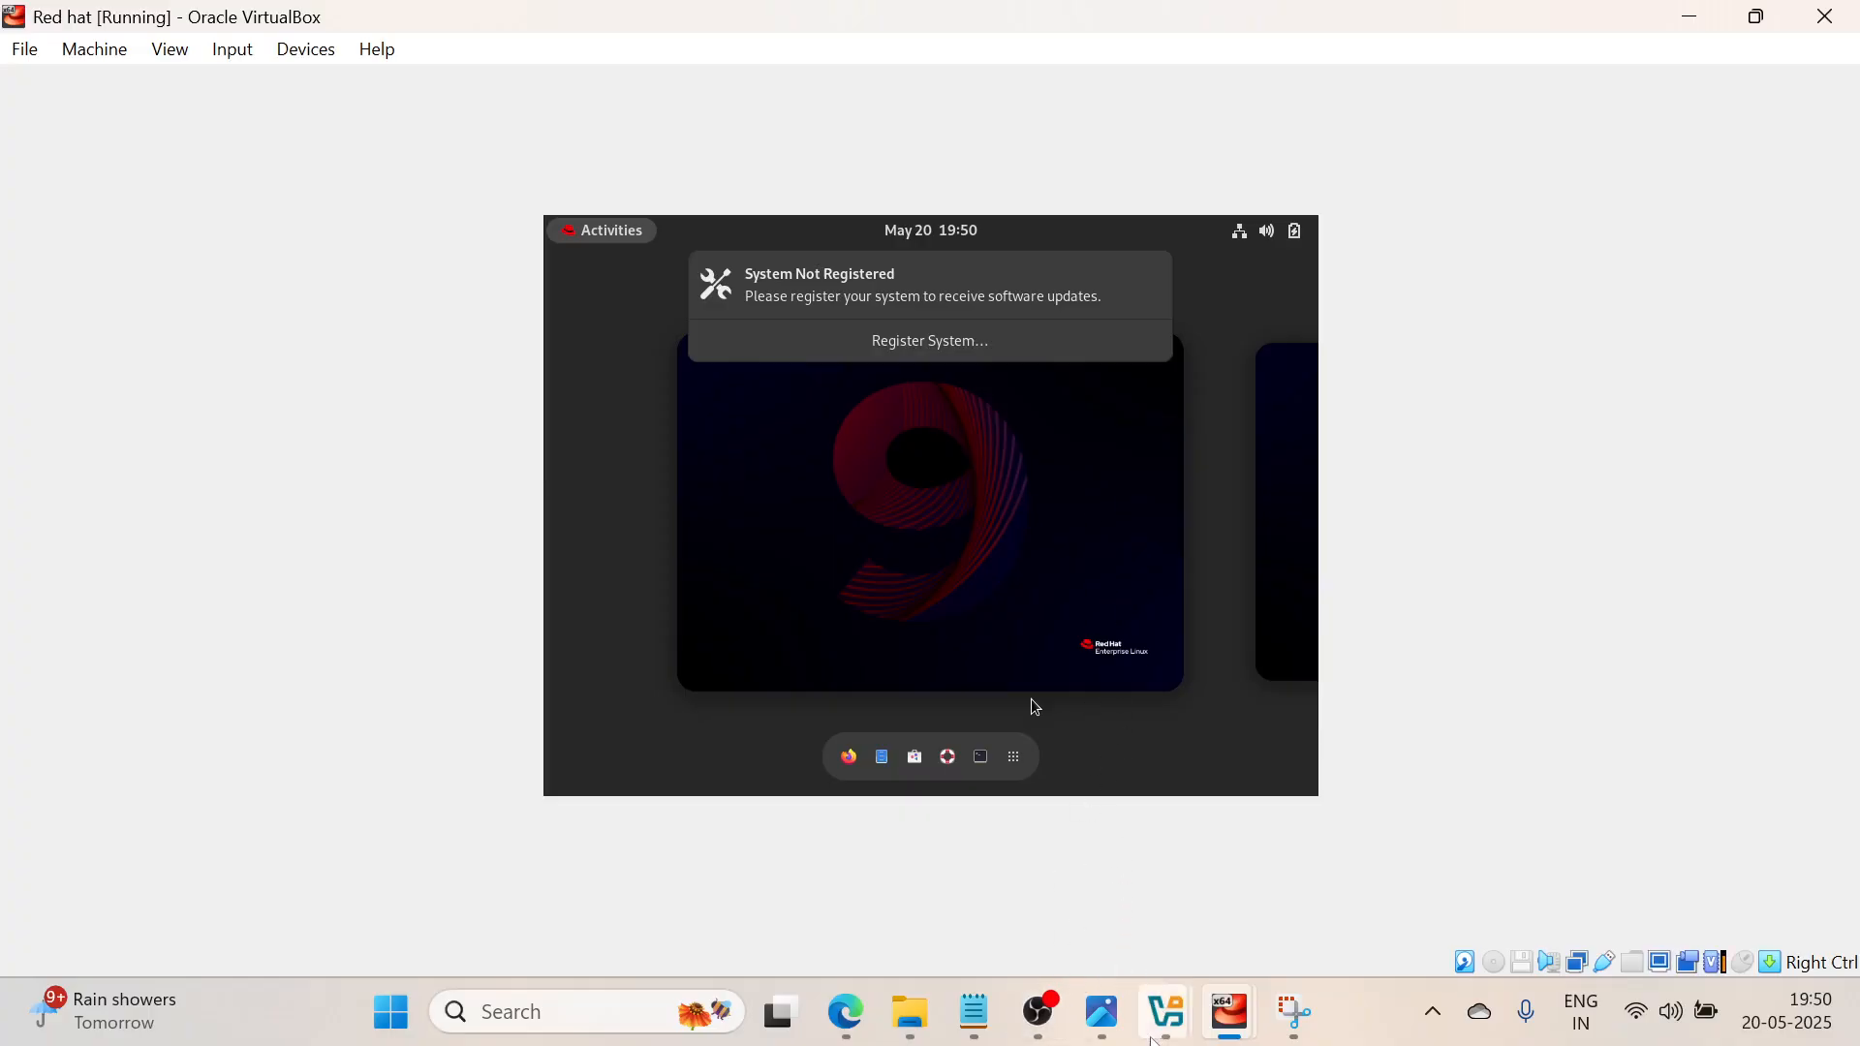
mouse_move(1160, 1038)
click(969, 882)
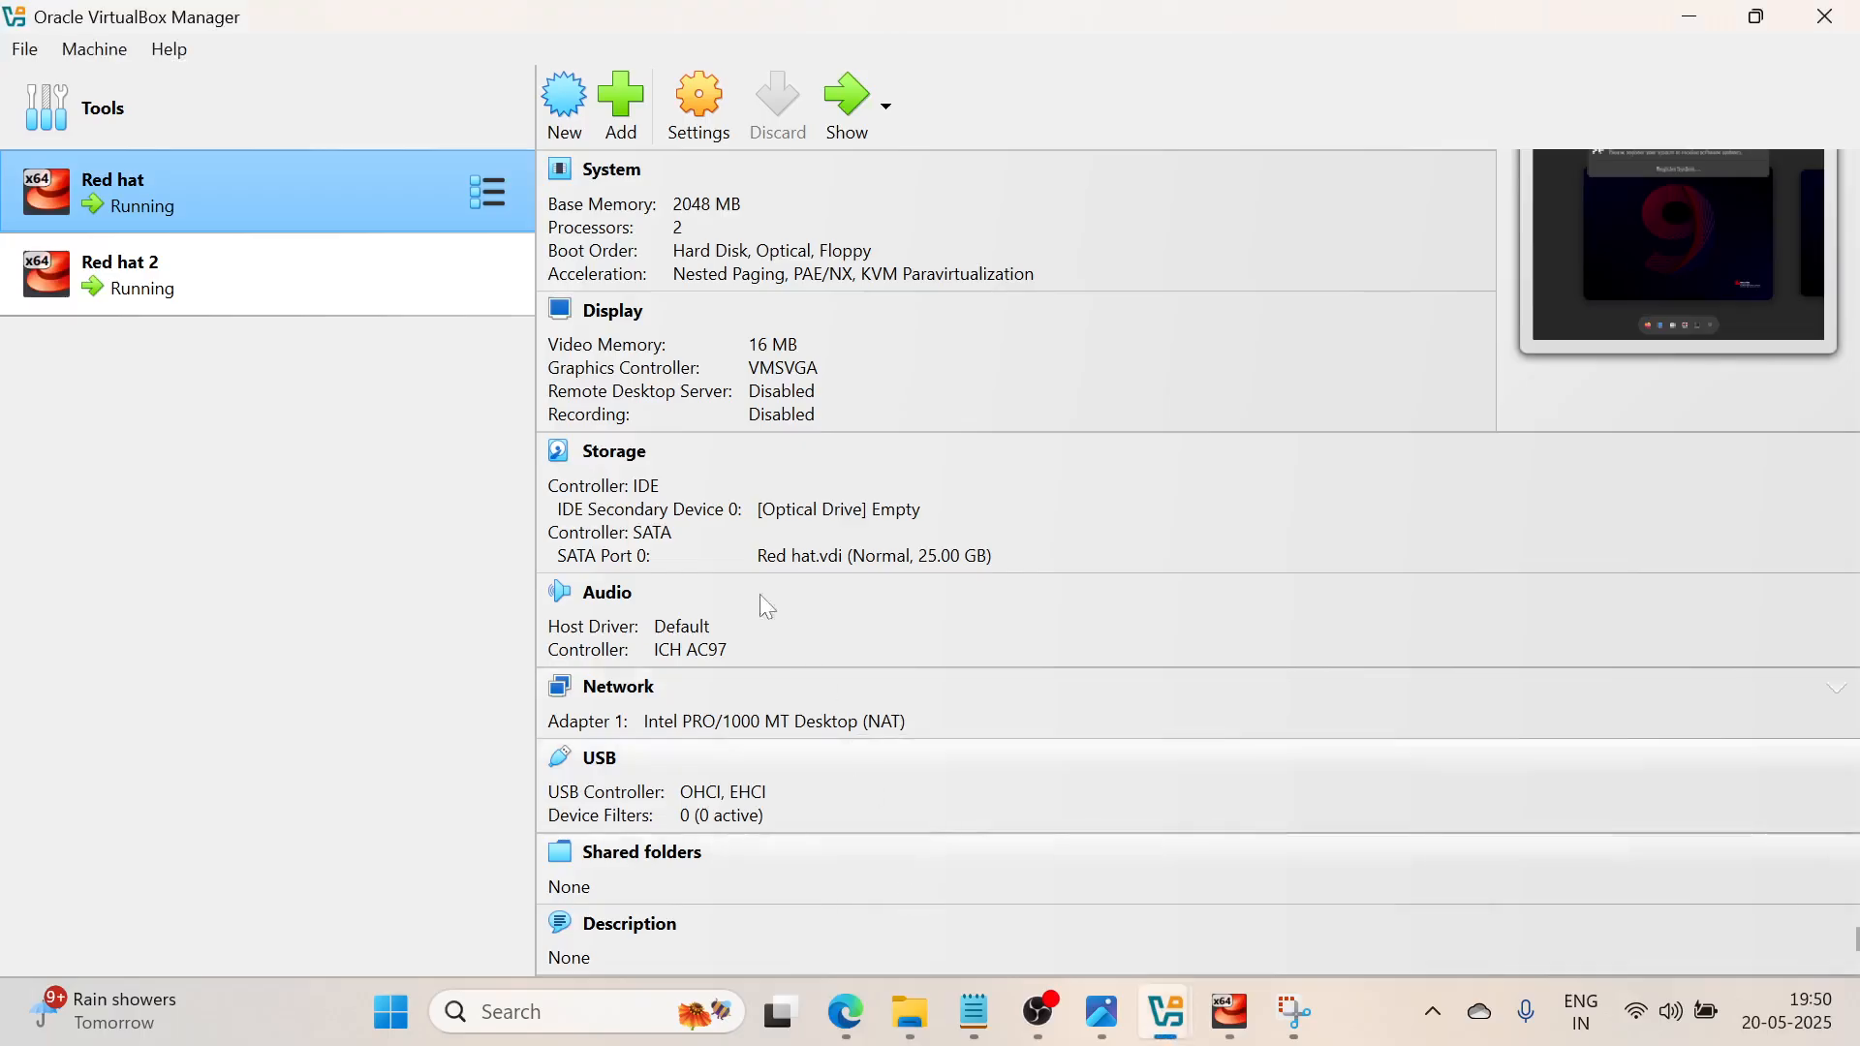